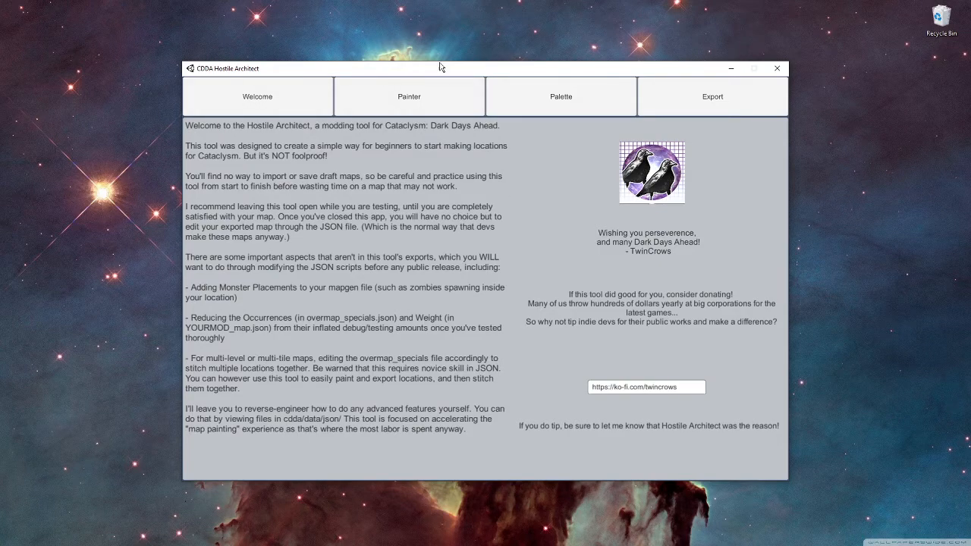
Step: Open the map painter and generate a 24x grid
mouse_move(453, 70)
mouse_down()
mouse_move(431, 80)
mouse_move(472, 83)
mouse_move(453, 66)
mouse_up()
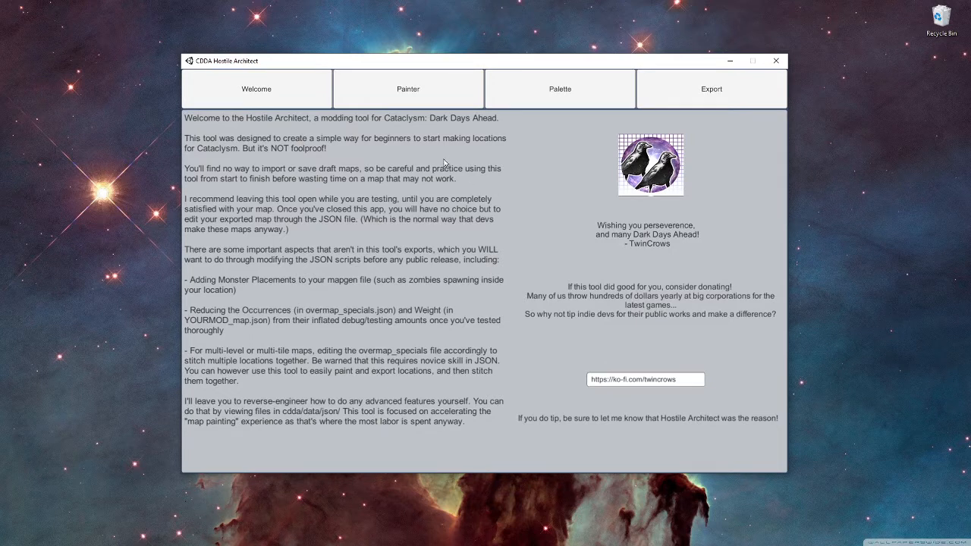
click(392, 102)
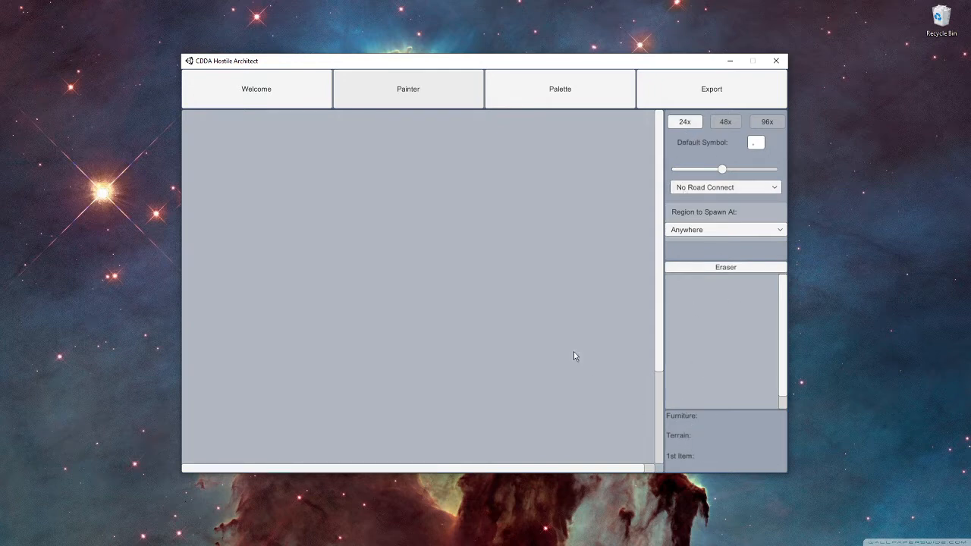
click(690, 126)
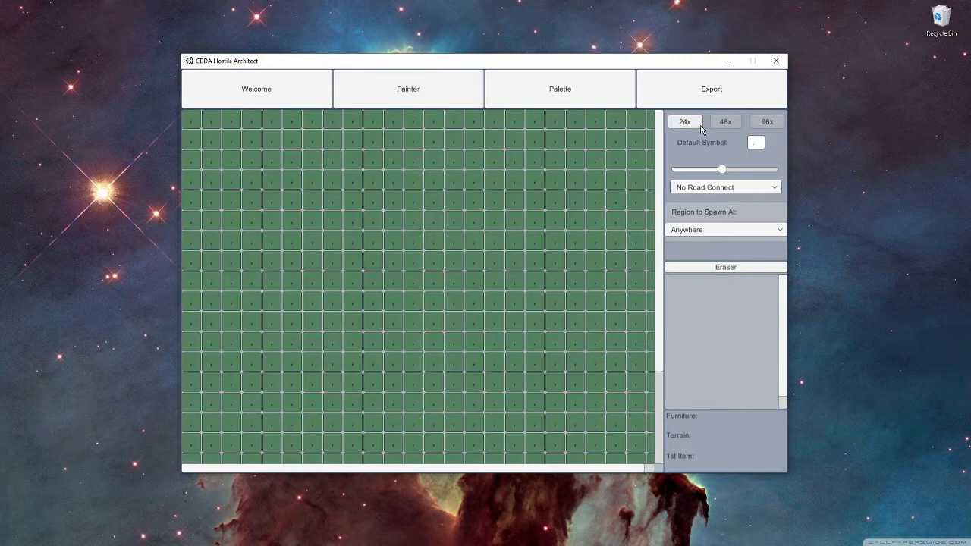
mouse_move(721, 171)
mouse_down()
mouse_move(679, 167)
mouse_move(726, 165)
mouse_up()
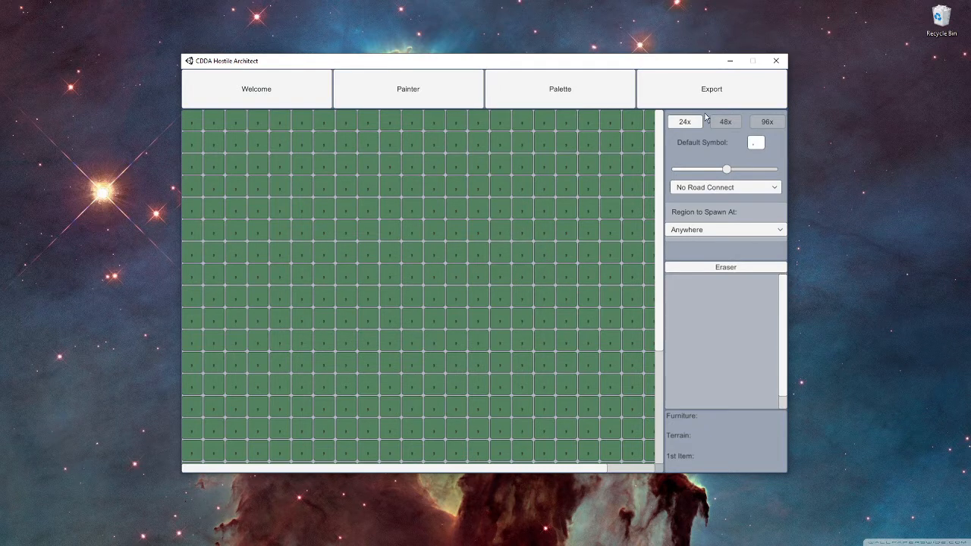
drag(627, 68, 605, 76)
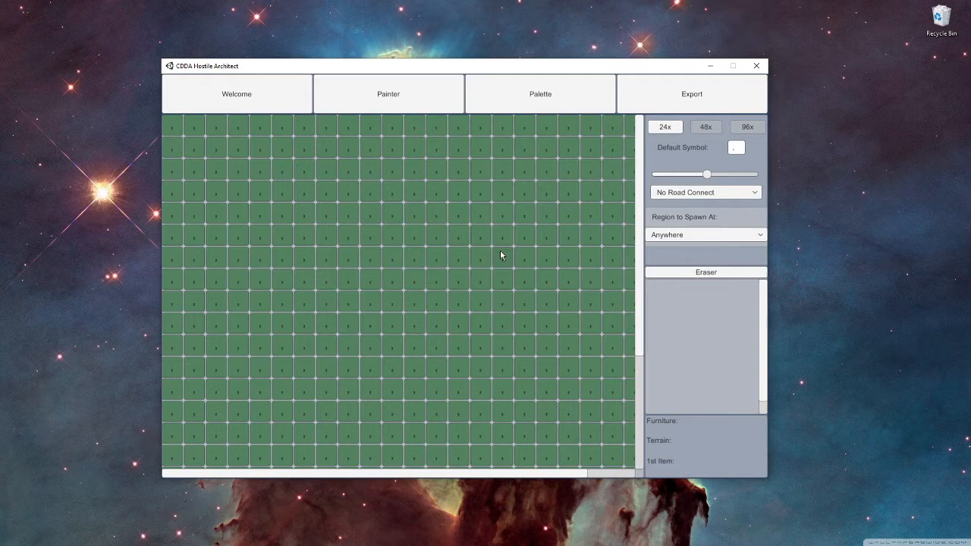
Step: Set the default symbol to X and regenerate the 24x grid with it
click(735, 148)
text(X)
click(663, 129)
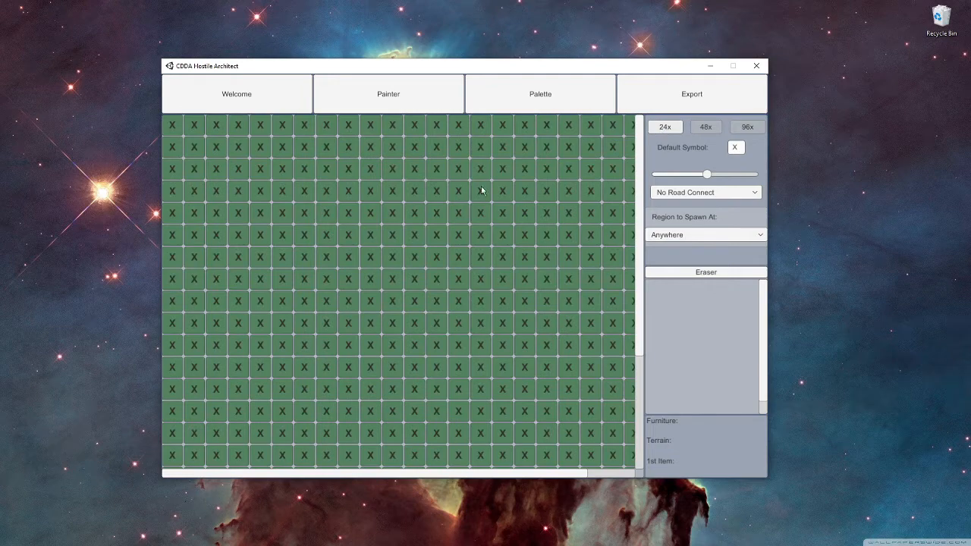
drag(706, 175, 687, 175)
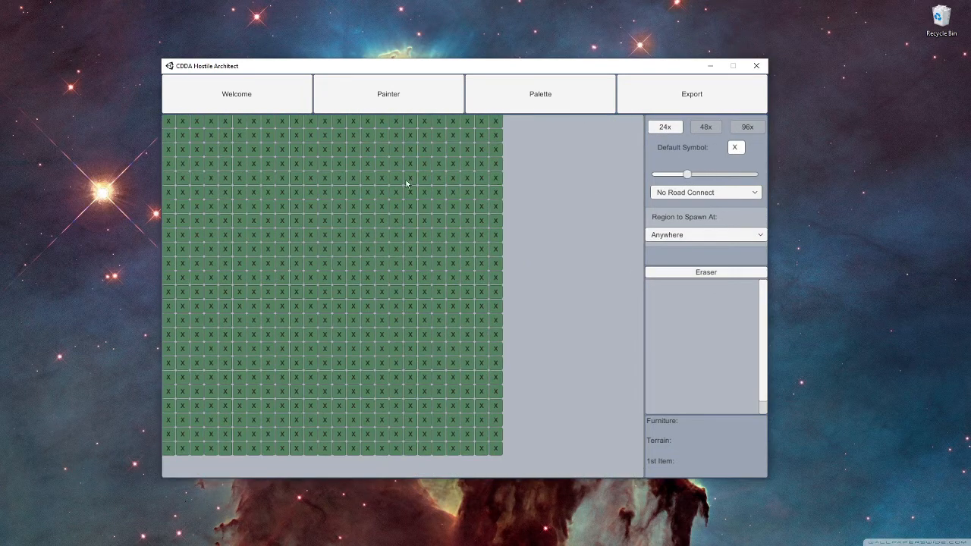
Step: Try a lowercase r as the default symbol and regenerate the 24x grid
click(740, 150)
key(BackSpace)
text(r)
click(679, 128)
drag(687, 176, 695, 175)
Step: Change the default symbol back to X and regenerate the 24x grid
click(738, 149)
key(BackSpace)
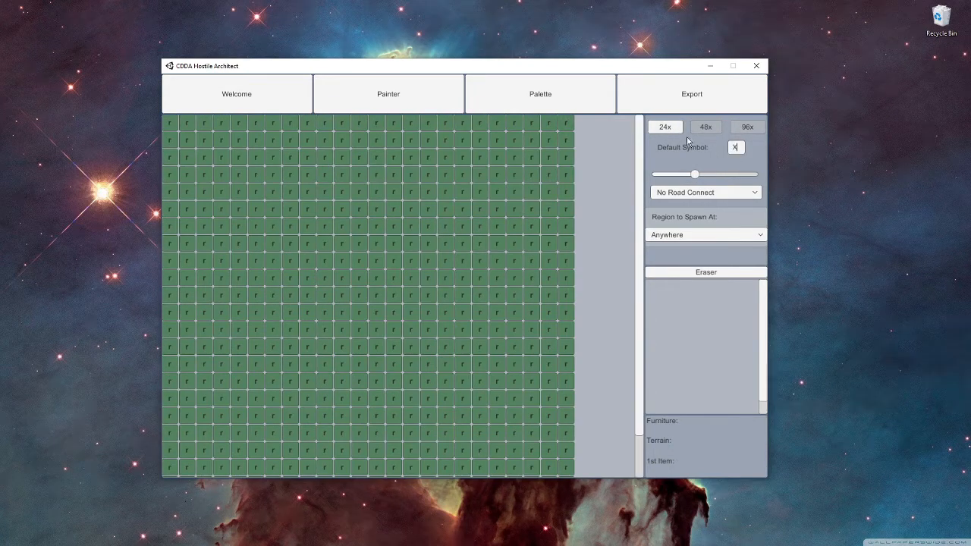
text(X)
drag(696, 176, 702, 176)
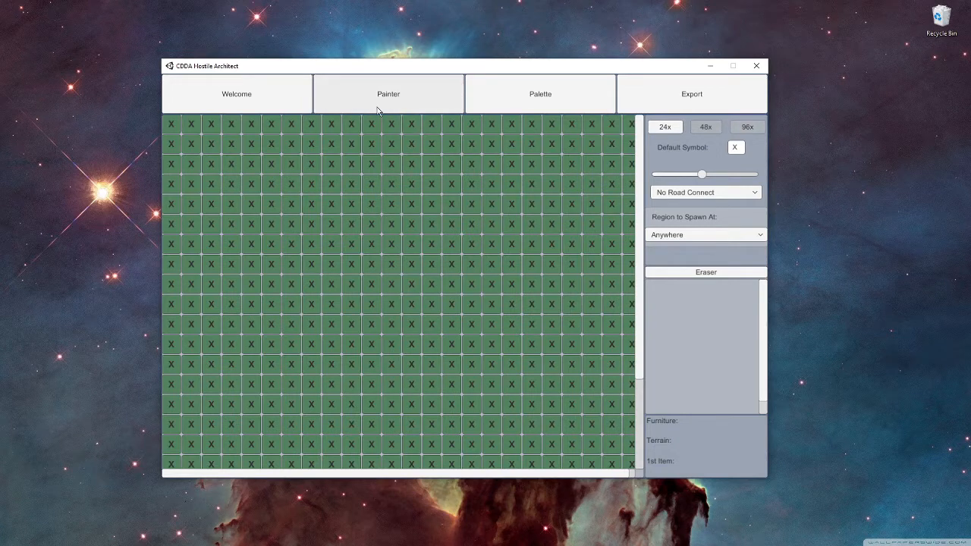
Step: Open the palette editor and pick the red fill colour D75A5A for the new symbol
click(508, 106)
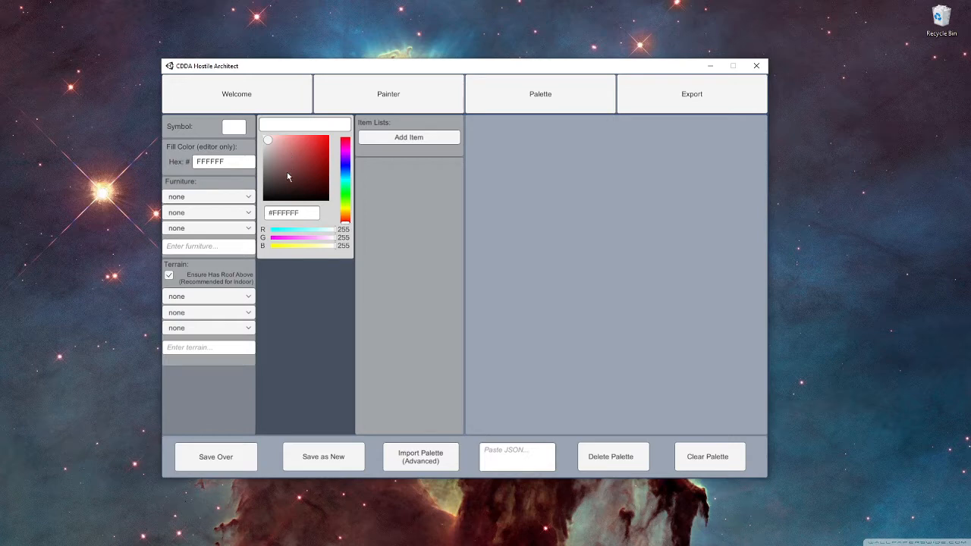
drag(286, 176, 290, 155)
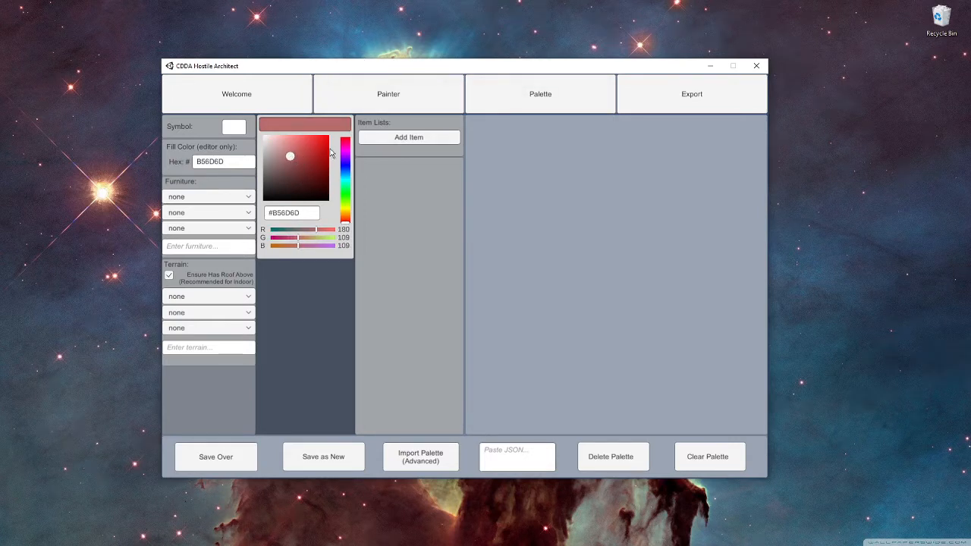
click(294, 157)
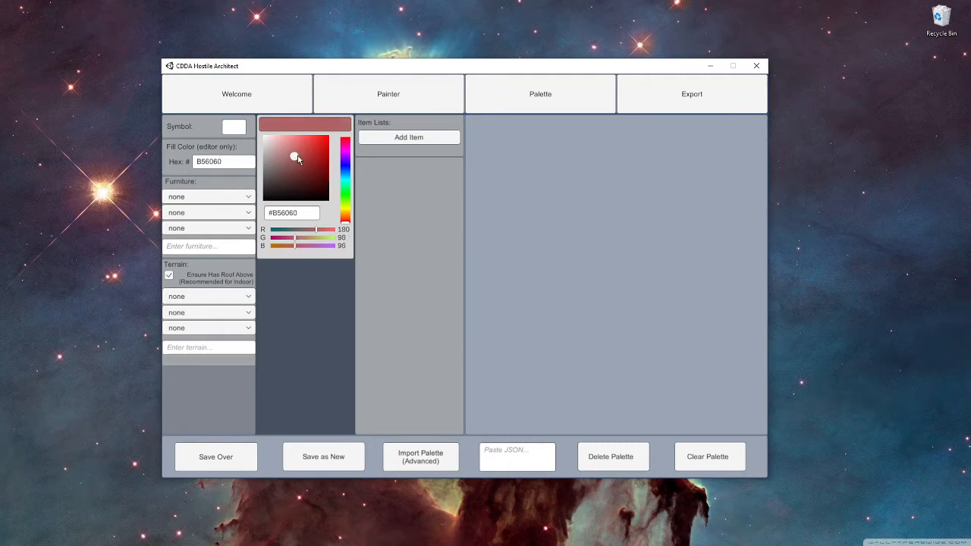
mouse_move(298, 160)
mouse_down()
mouse_move(282, 176)
mouse_move(292, 154)
mouse_up()
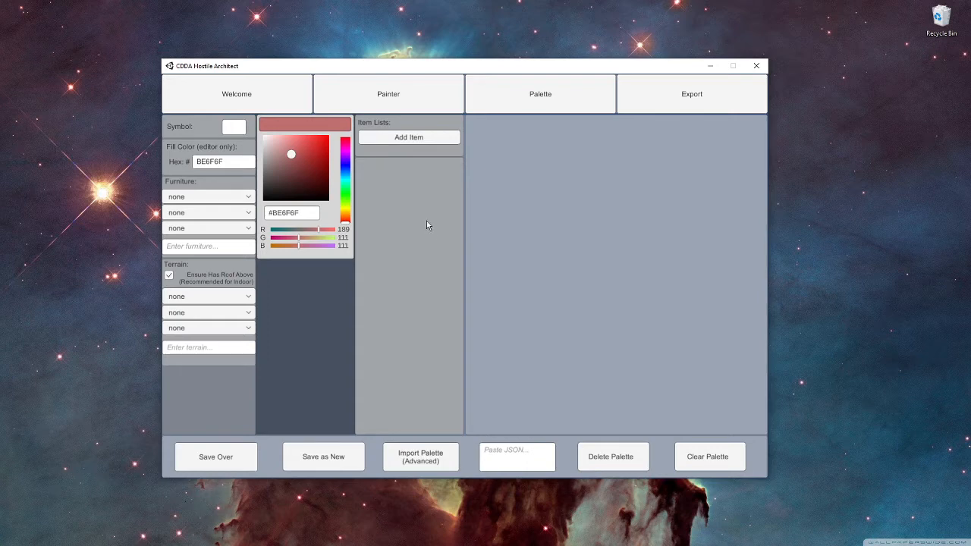
mouse_move(297, 165)
mouse_down()
mouse_move(303, 173)
mouse_move(300, 149)
mouse_up()
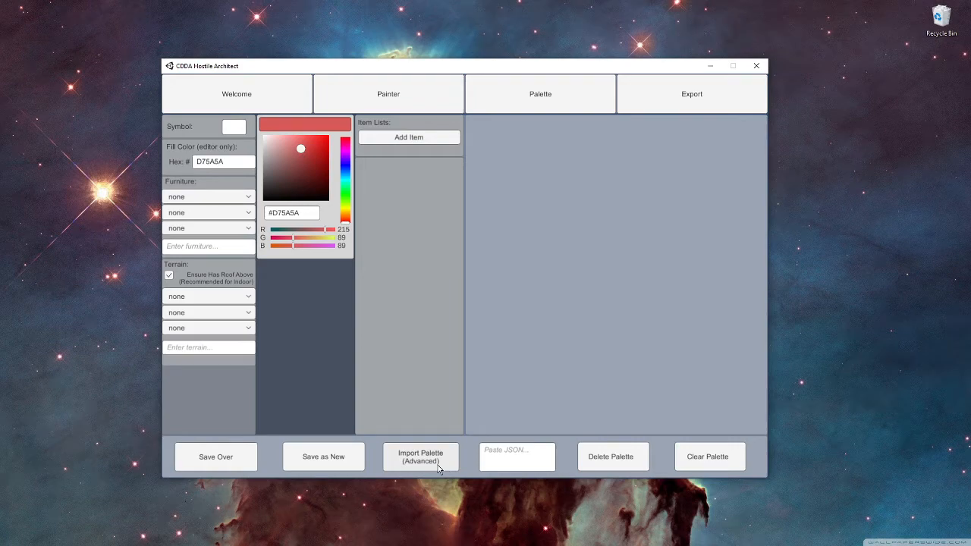
Step: Switch to the mapgen_palettes folder in File Explorer and open office.json in Notepad
drag(489, 69, 395, 49)
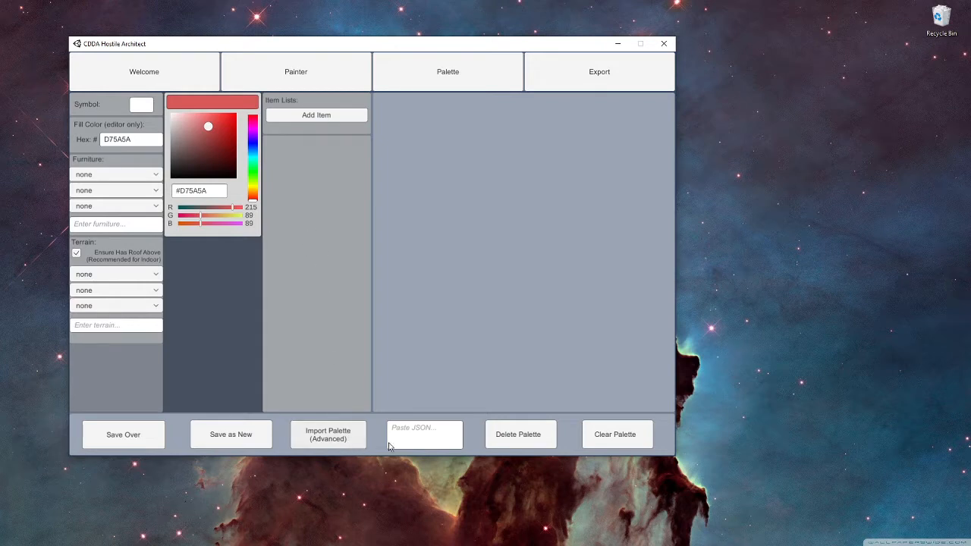
key(alt+Tab)
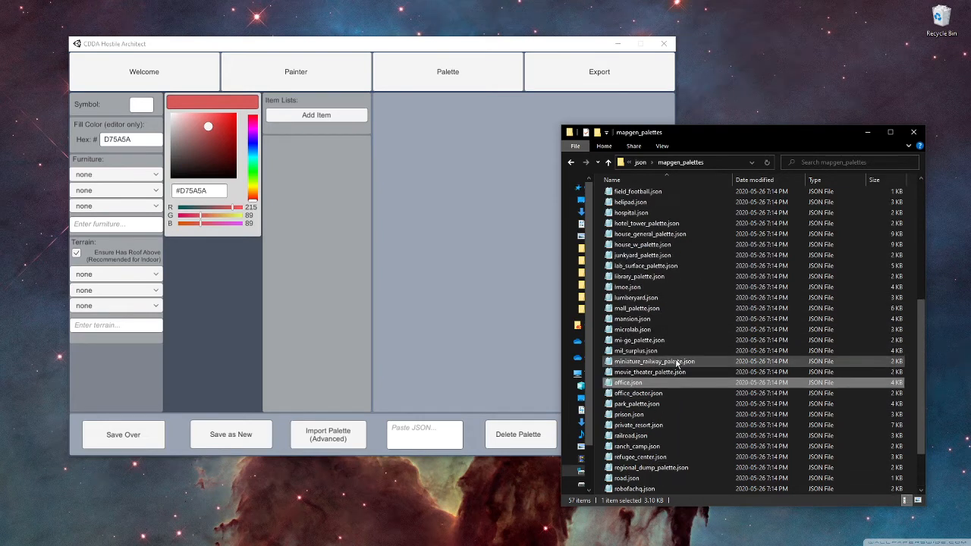
scroll(675, 361, up, 4)
scroll(654, 280, down, 3)
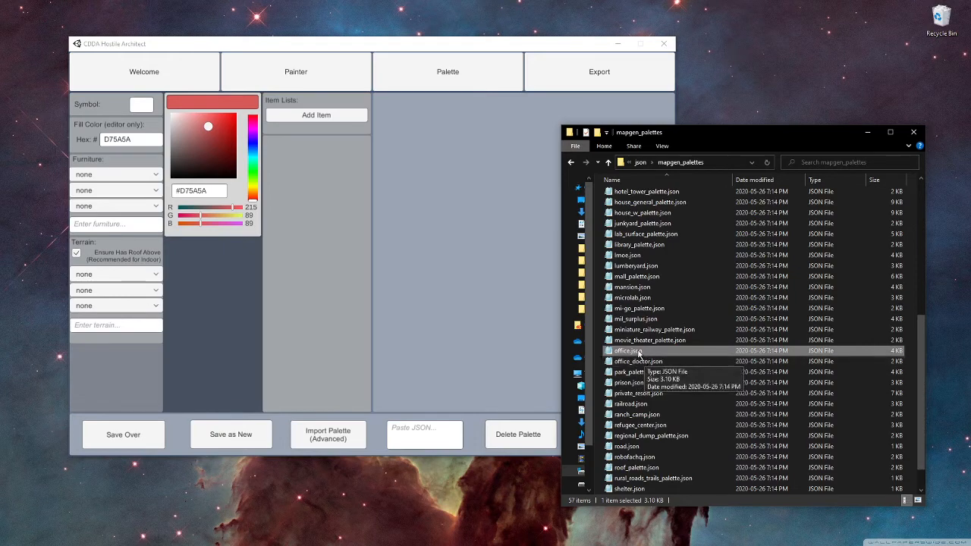
double_click(622, 353)
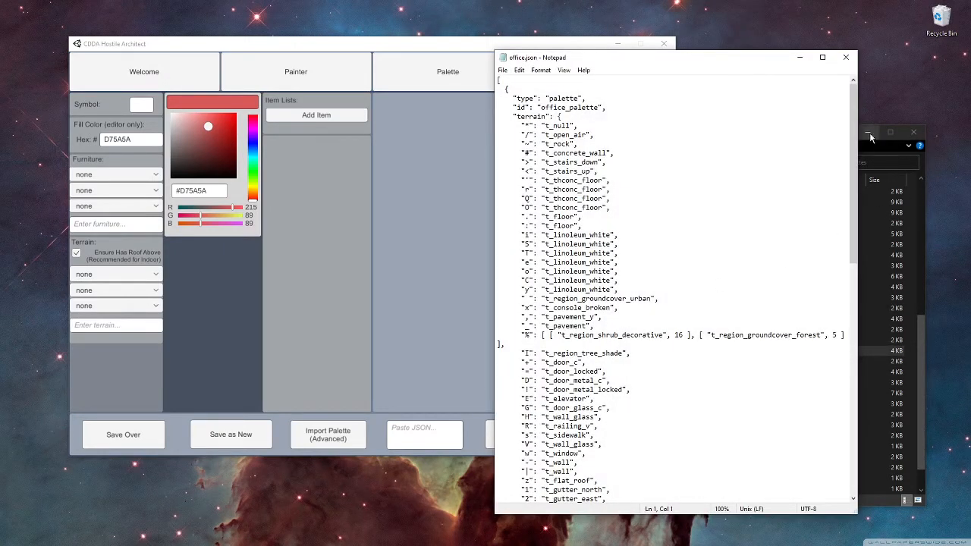
Step: Look through the terrain, furniture, items and vending machine sections of the office palette file
scroll(675, 207, down, 20)
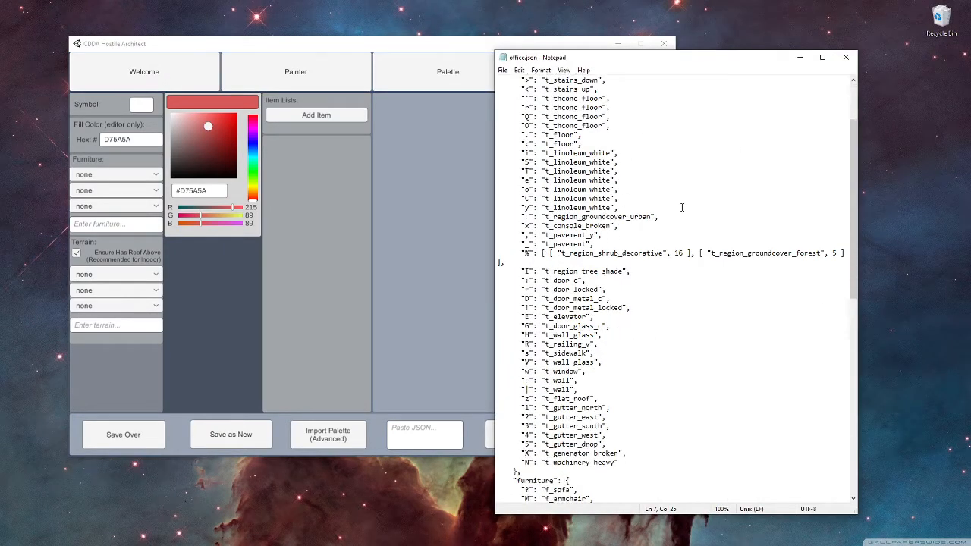
scroll(657, 195, down, 2)
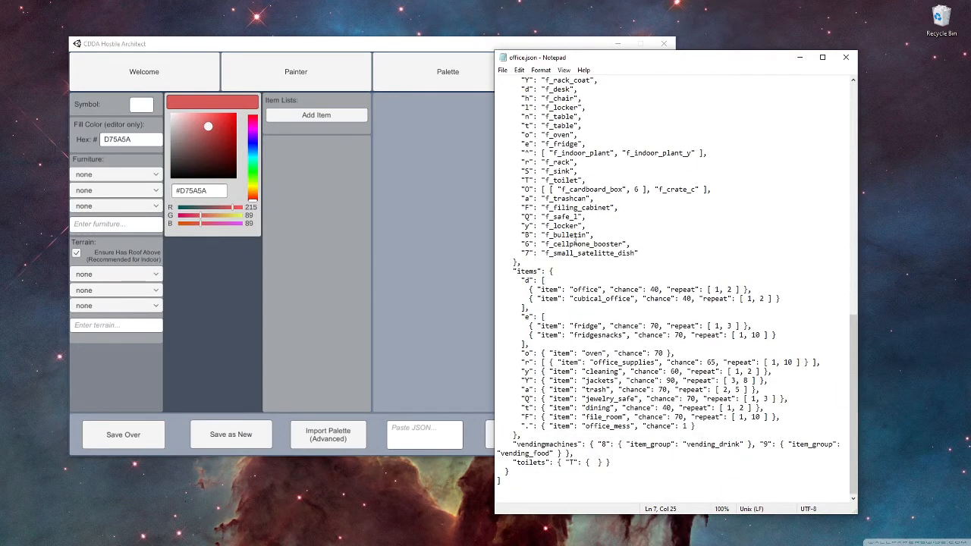
click(639, 227)
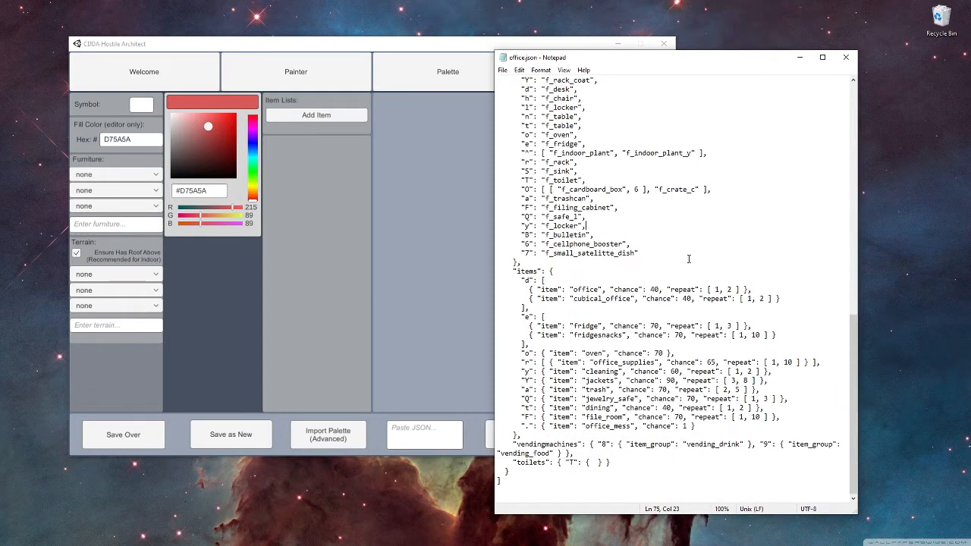
click(509, 487)
drag(531, 484, 522, 427)
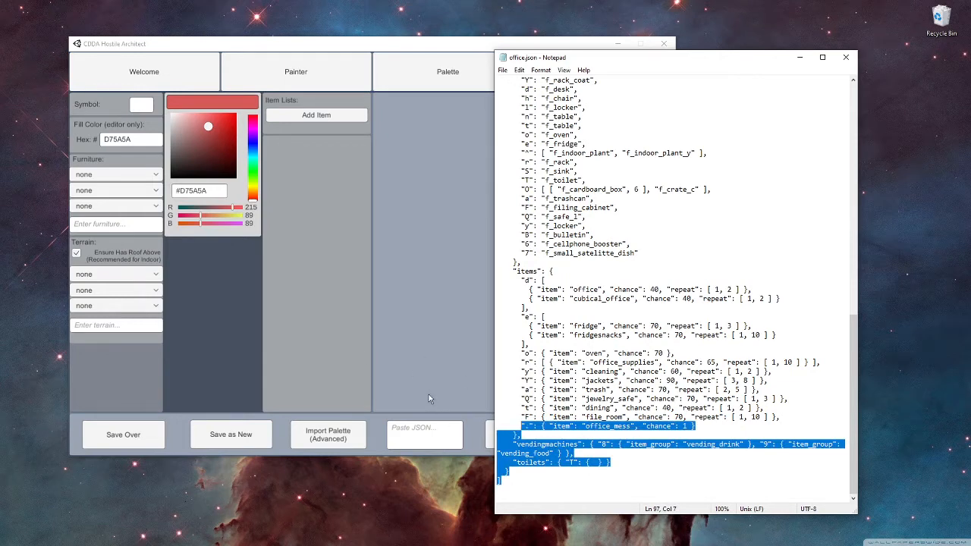
scroll(623, 418, up, 19)
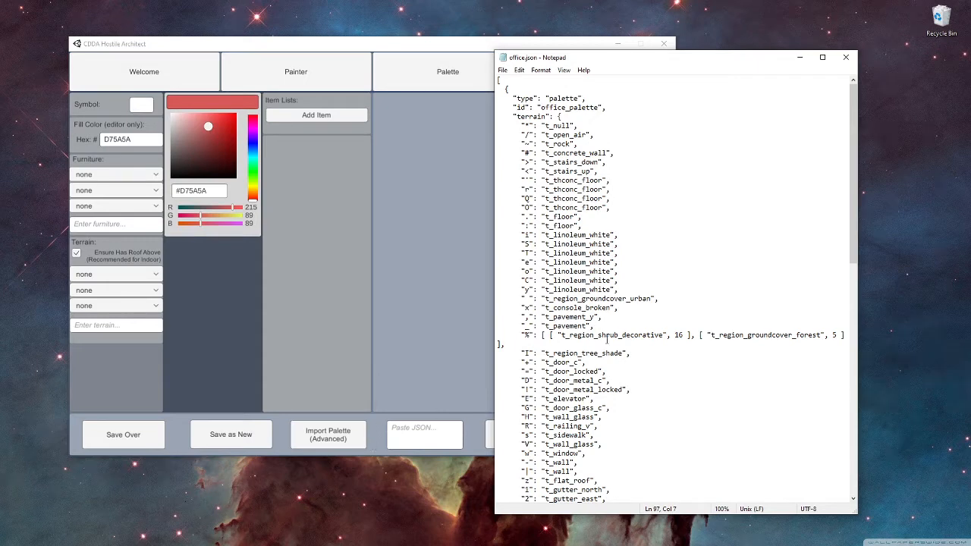
Step: Copy the entire office.json text and import it as a palette in CDDA Hostile Architect
click(673, 358)
key(ctrl+a)
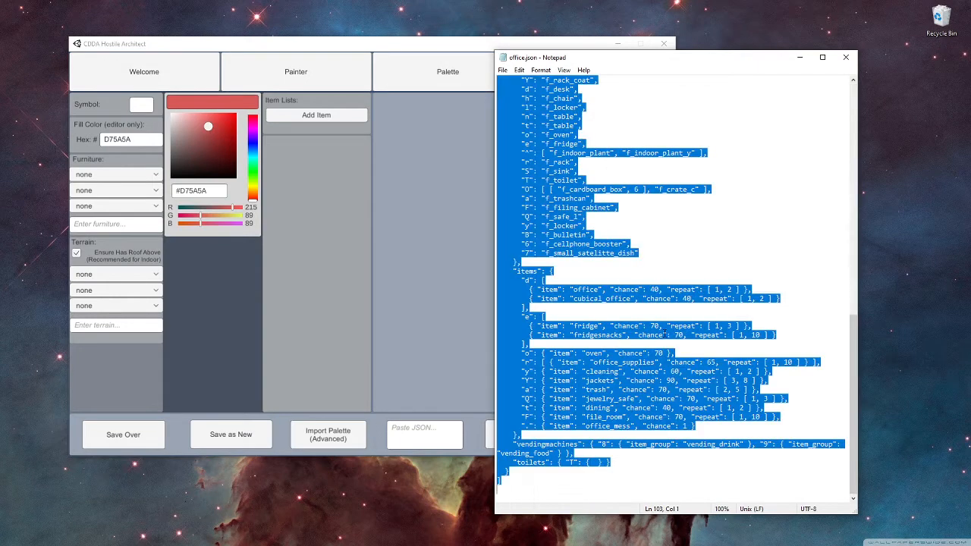
scroll(674, 347, up, 19)
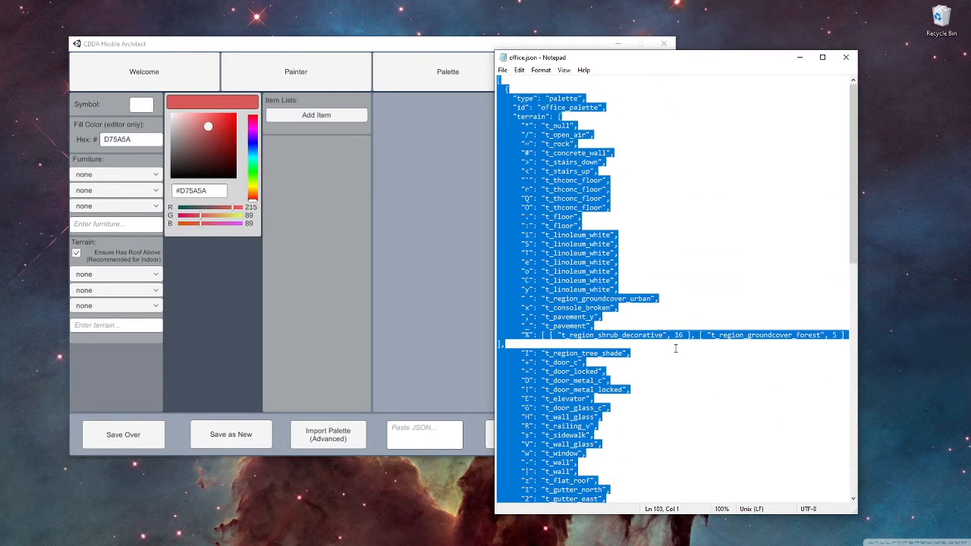
drag(606, 107, 509, 107)
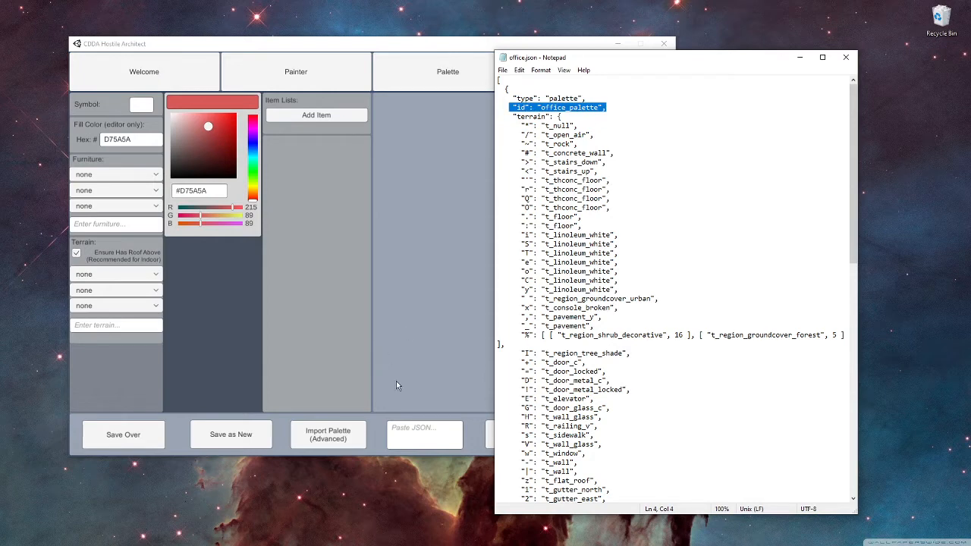
click(422, 440)
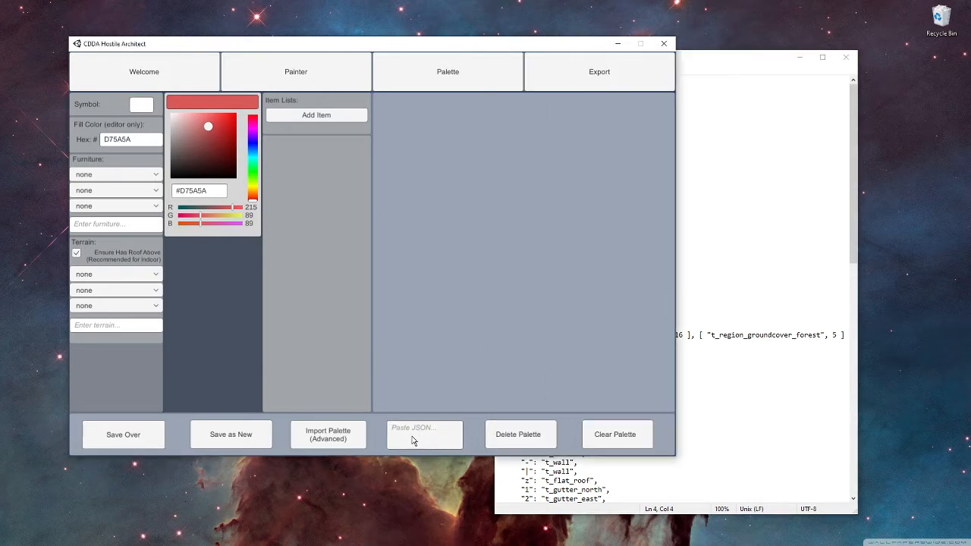
key(ctrl+v)
click(334, 443)
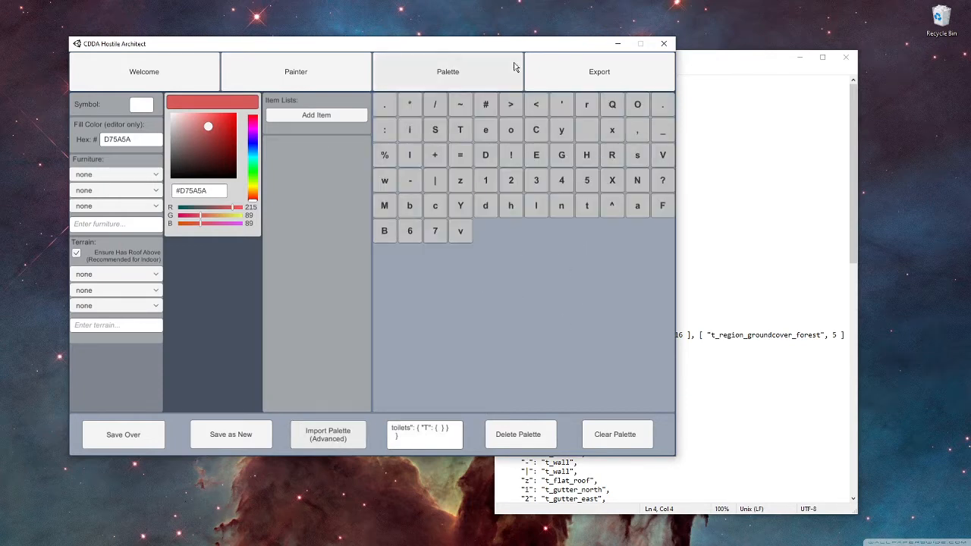
Step: Arrange the two windows apart and inspect the imported palette entries for the # and o symbols
drag(524, 43, 507, 33)
drag(690, 61, 787, 67)
click(524, 39)
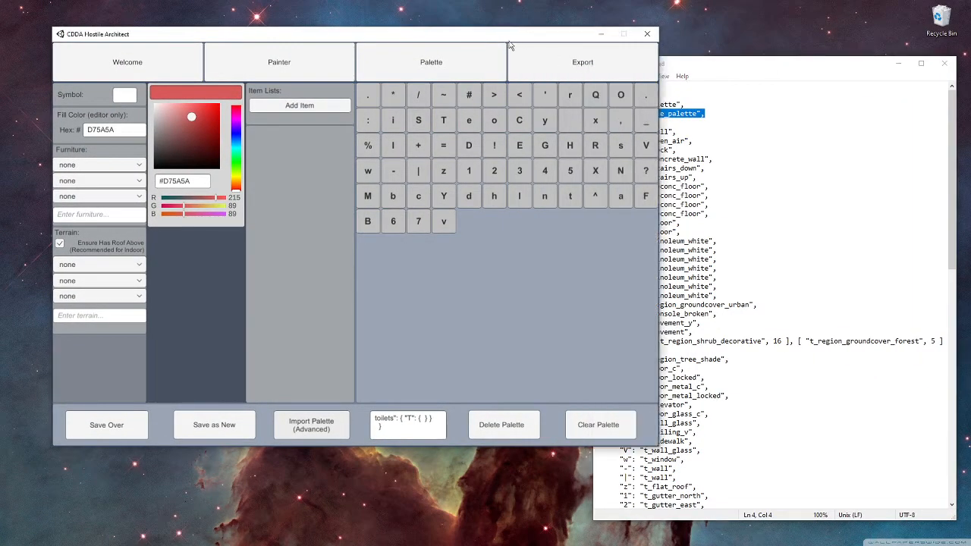
click(472, 99)
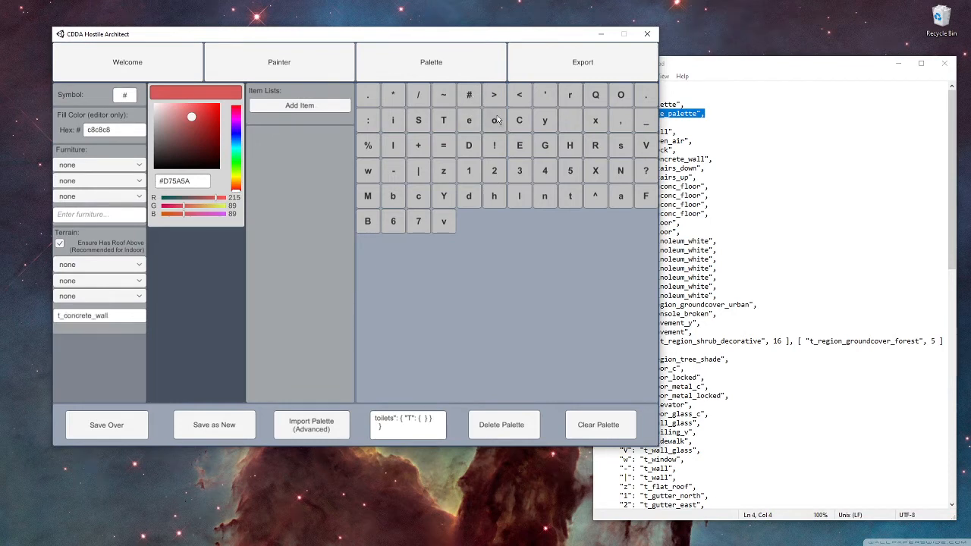
click(496, 121)
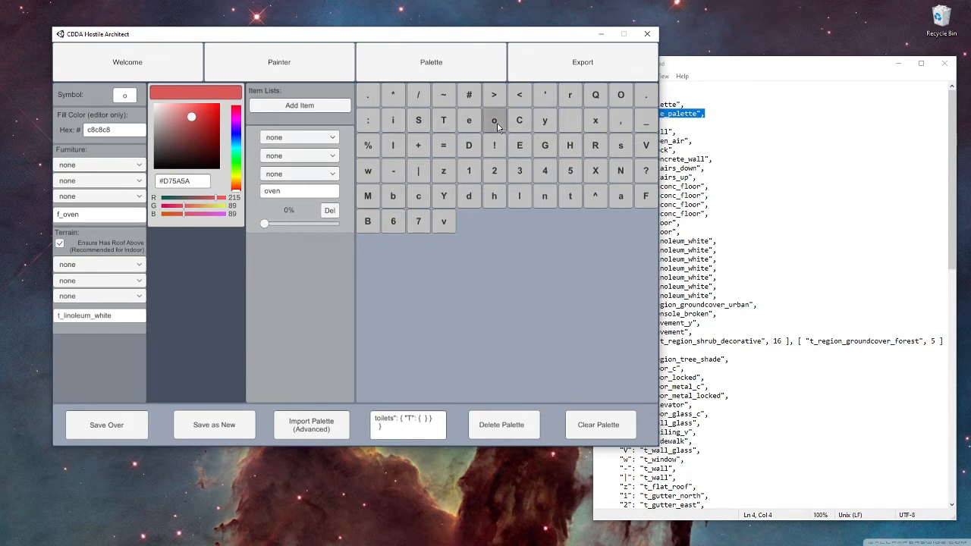
Step: Switch to office.json in Notepad and examine the repeat setting of the office item under symbol d
click(723, 195)
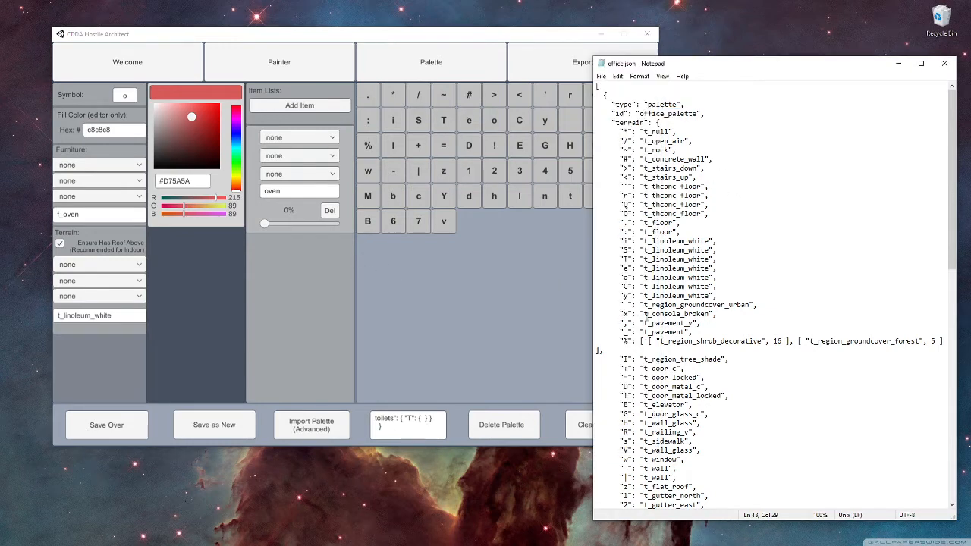
scroll(716, 317, down, 14)
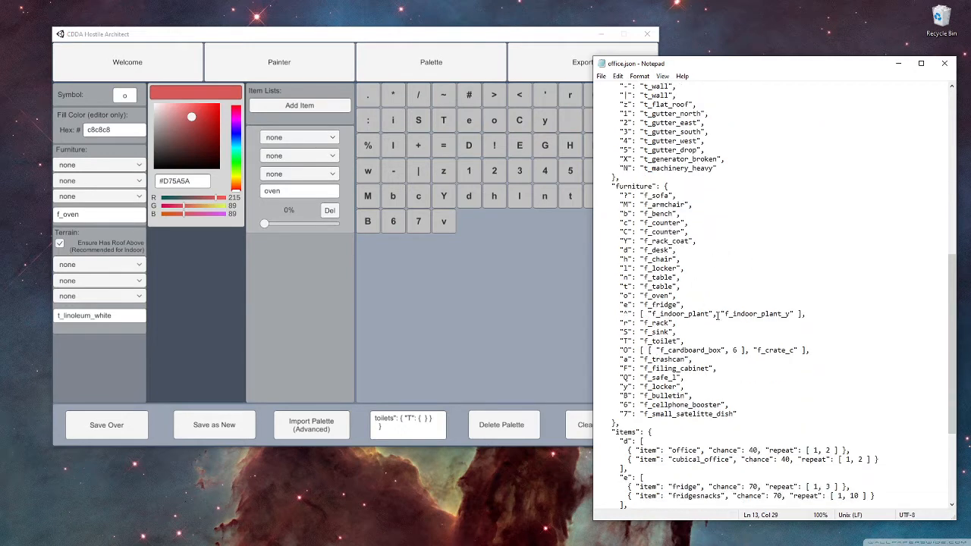
scroll(717, 317, down, 6)
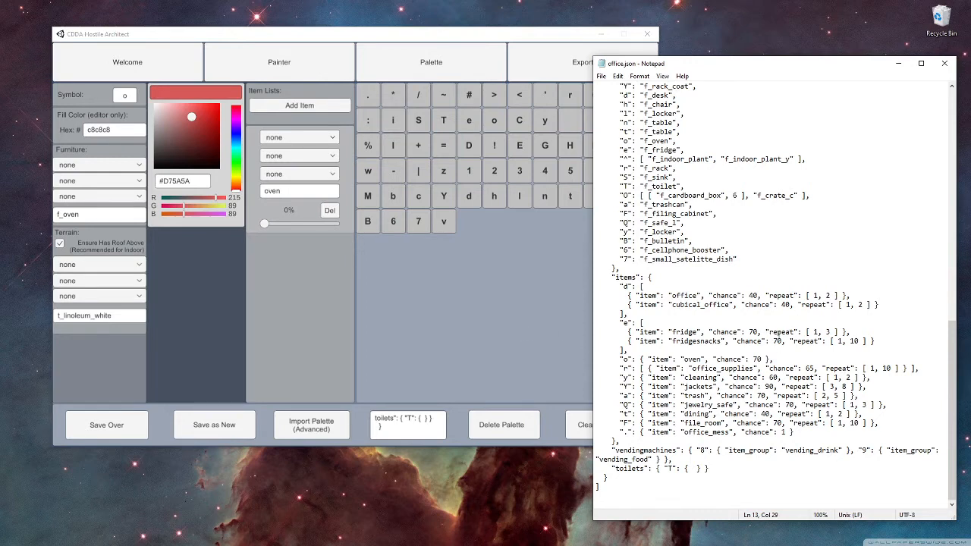
drag(766, 295, 836, 295)
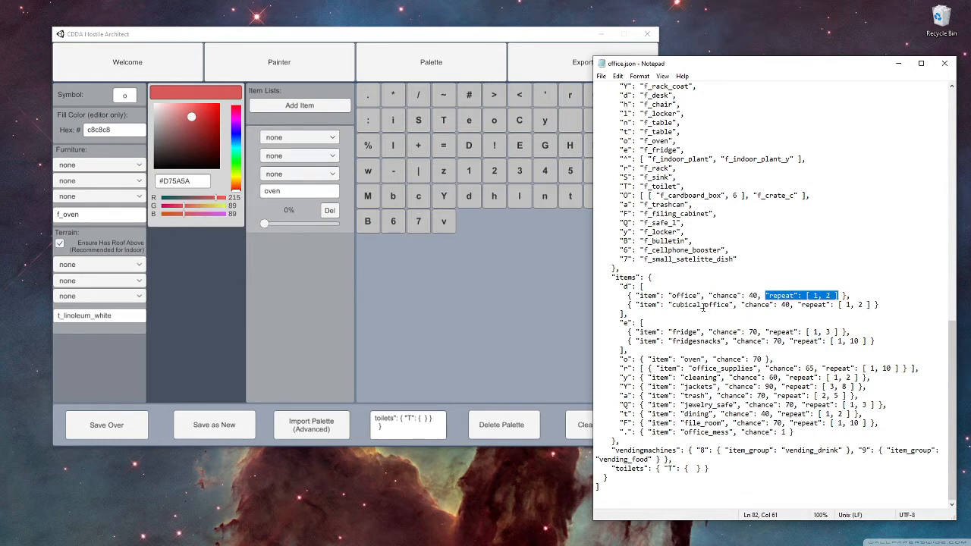
Step: Examine the oven item entry and its chance setting under symbol o in office.json
click(760, 257)
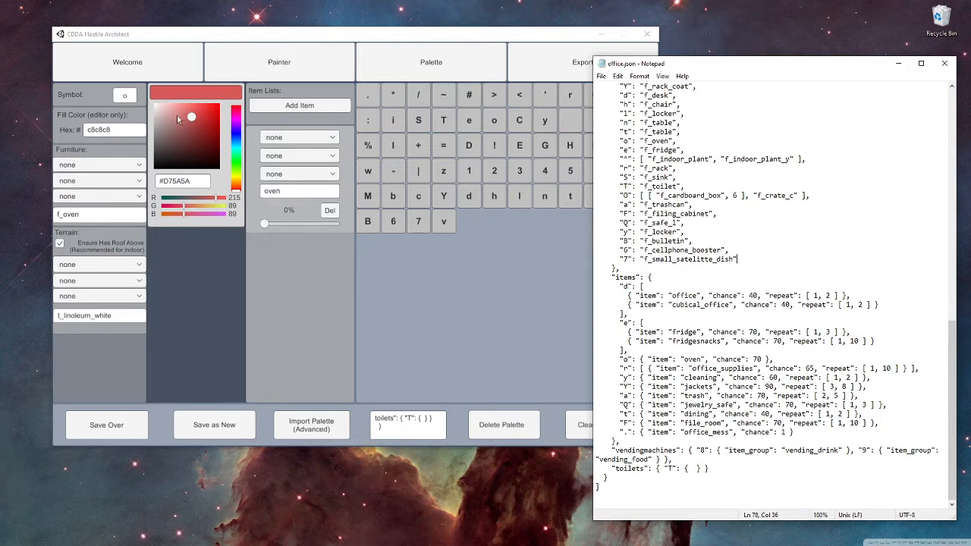
drag(622, 357, 781, 359)
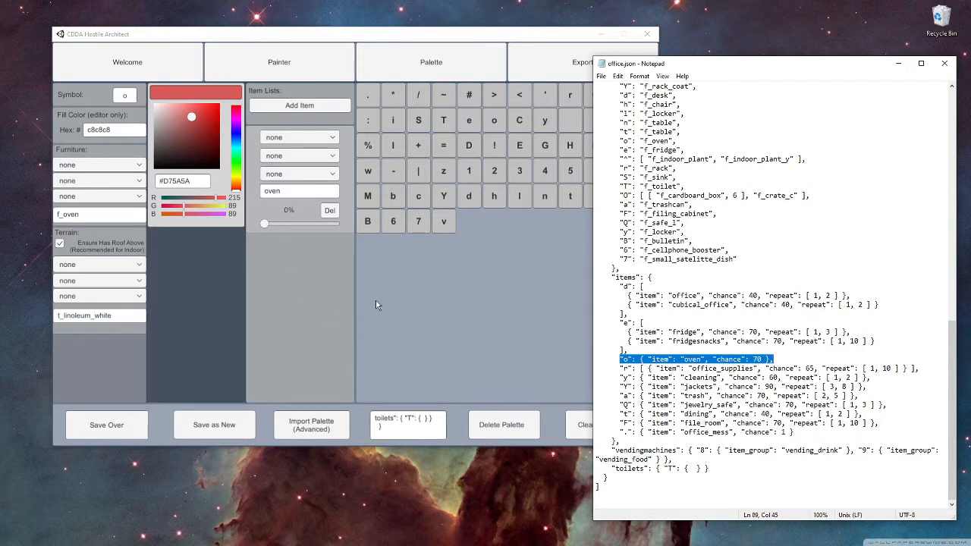
Step: Find the symbol assigned to t_region_groundcover_urban in the terrain section of office.json for use as the painter's default symbol
click(266, 73)
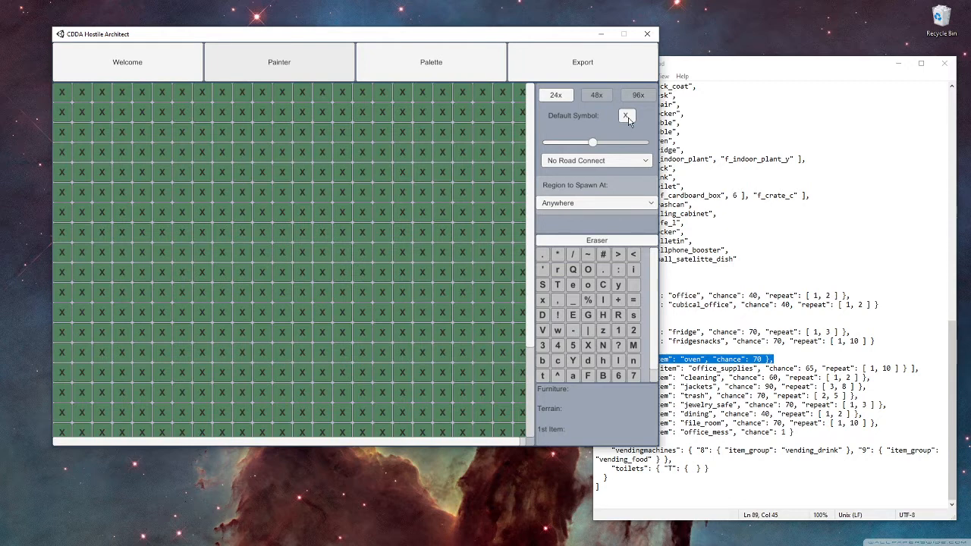
click(763, 210)
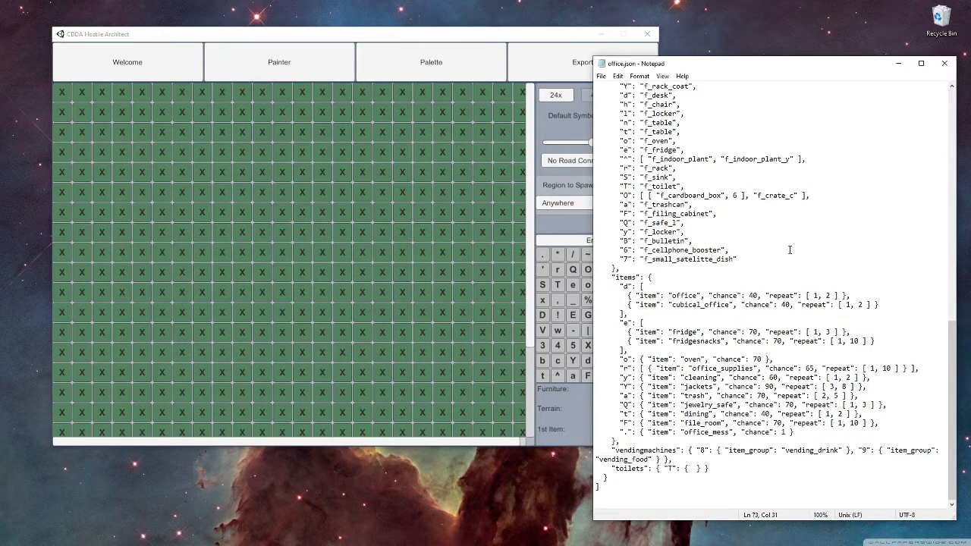
scroll(781, 250, up, 20)
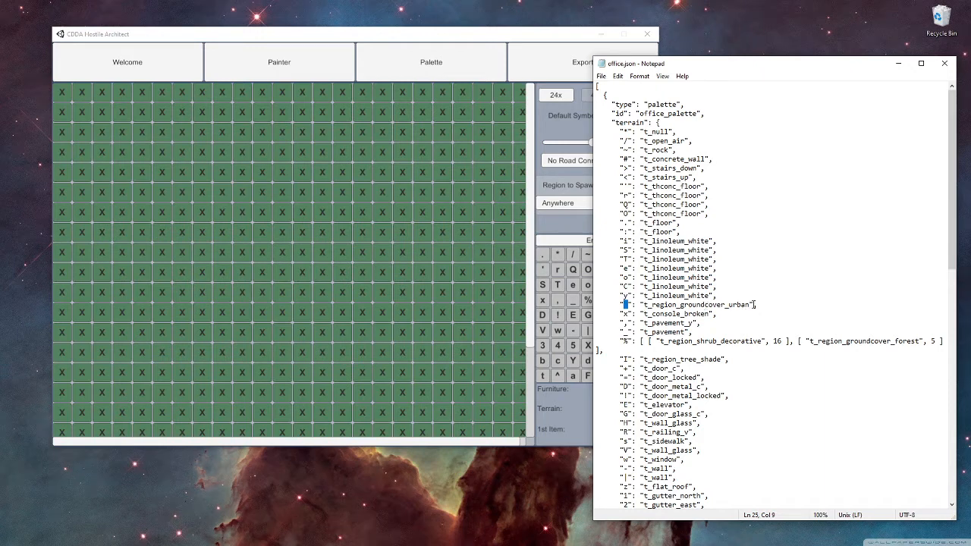
click(659, 296)
Step: Switch to CDDA Hostile Architect, set the painter's default symbol to blank and regenerate the 24x grid
click(566, 118)
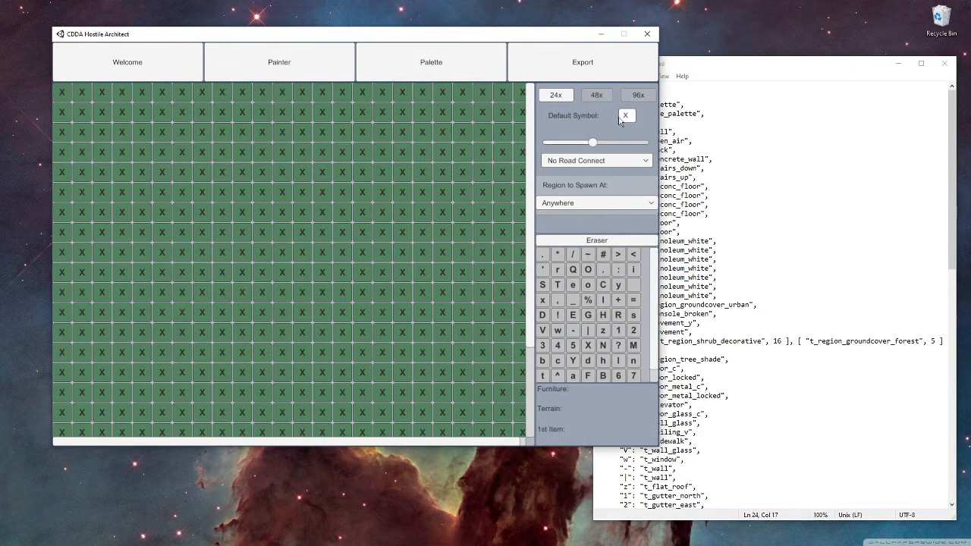
click(630, 119)
key(BackSpace)
click(555, 94)
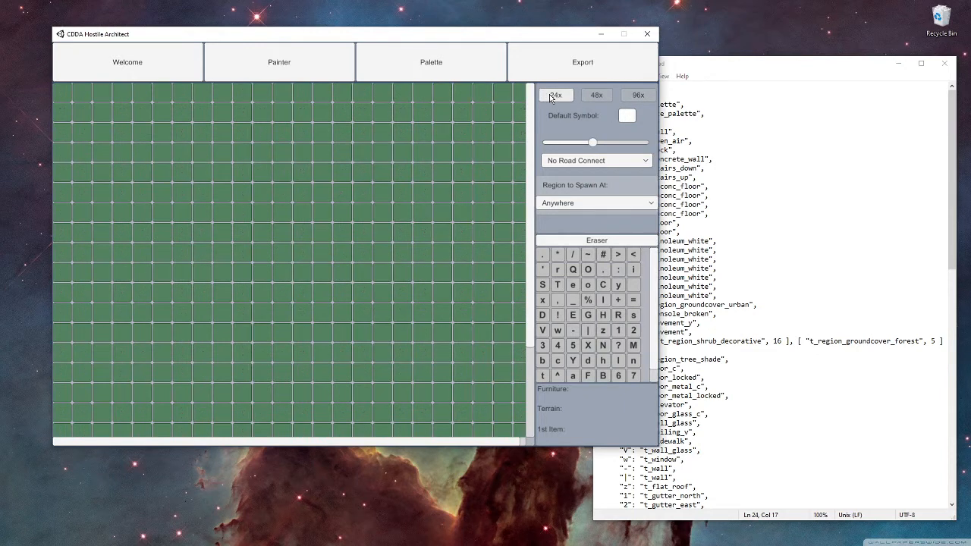
click(628, 118)
drag(454, 236, 457, 138)
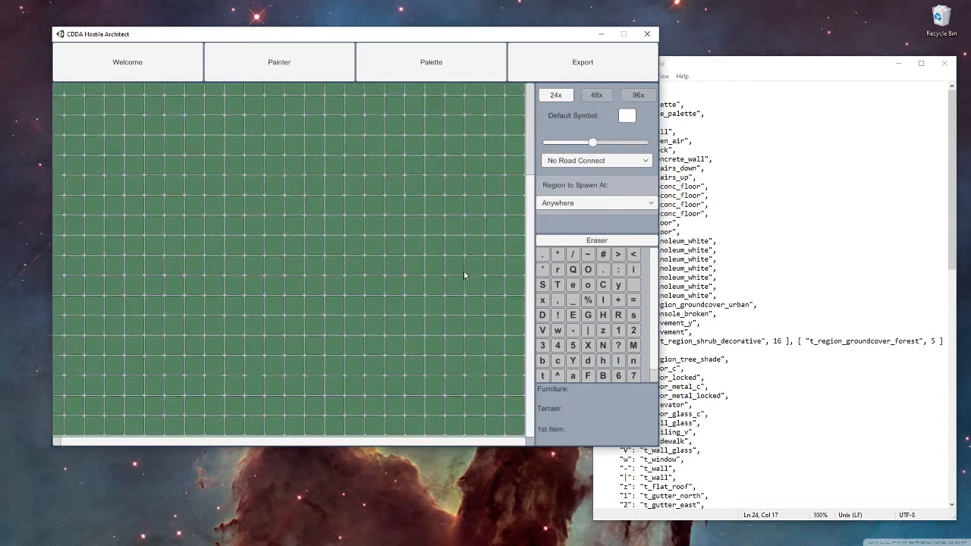
drag(464, 275, 423, 276)
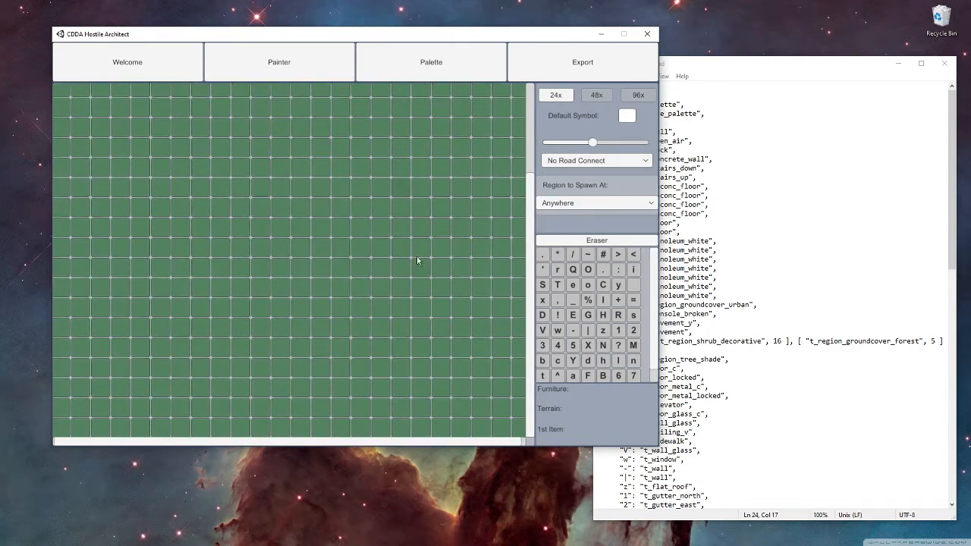
Step: Give the first . palette entry (t_floor) a brown fill color of #806F5A and save over it
click(437, 68)
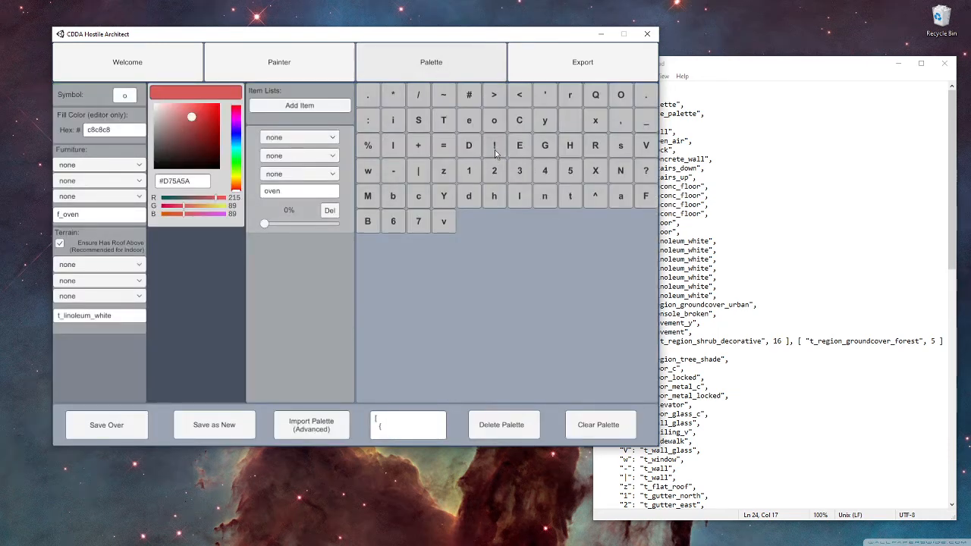
click(395, 99)
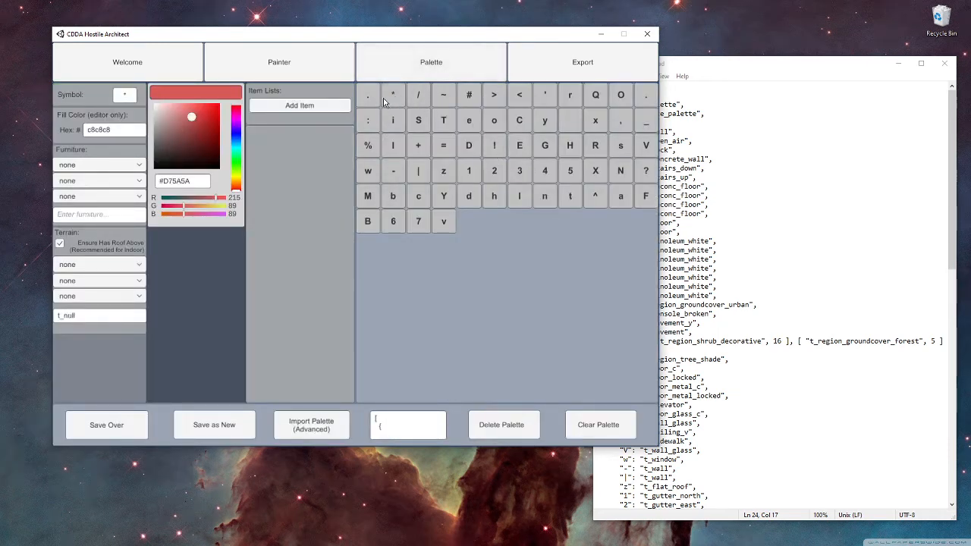
click(375, 98)
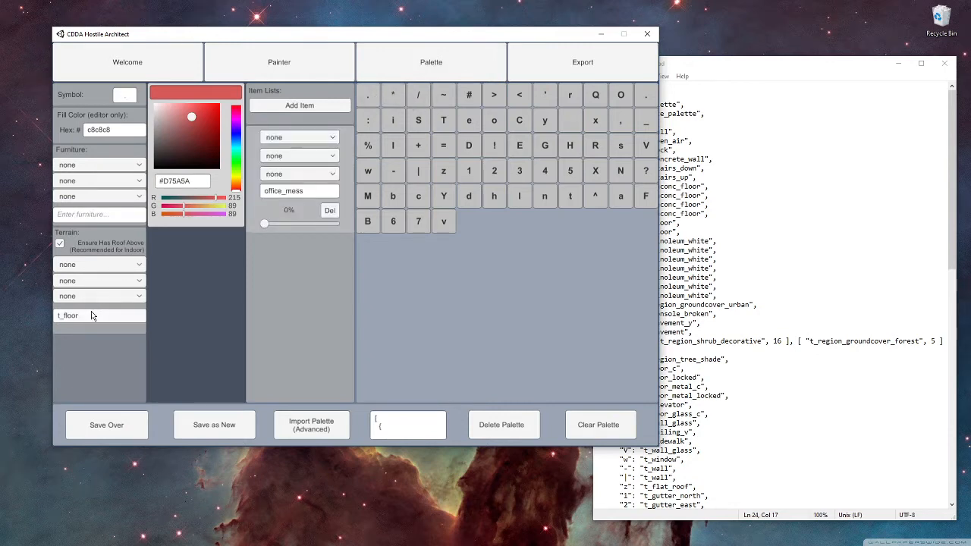
click(236, 185)
click(171, 121)
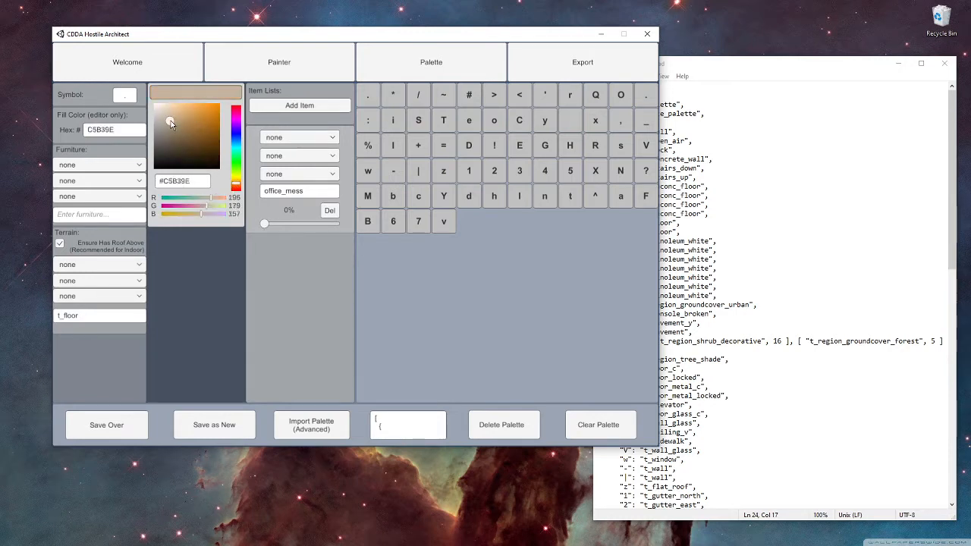
drag(174, 132, 175, 137)
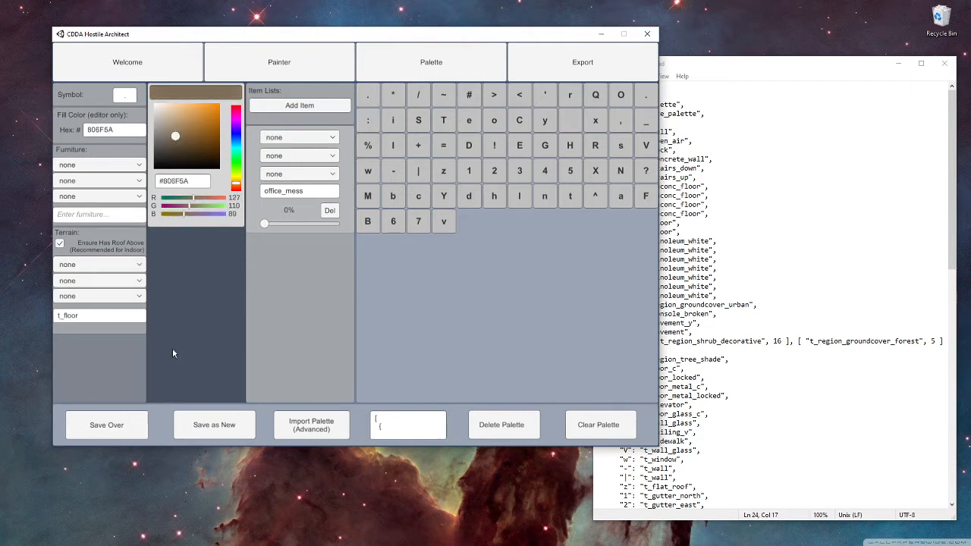
click(126, 429)
Step: Give the / palette entry (t_open_air) a near-white fill color of #EEEEEE and save over it
click(394, 98)
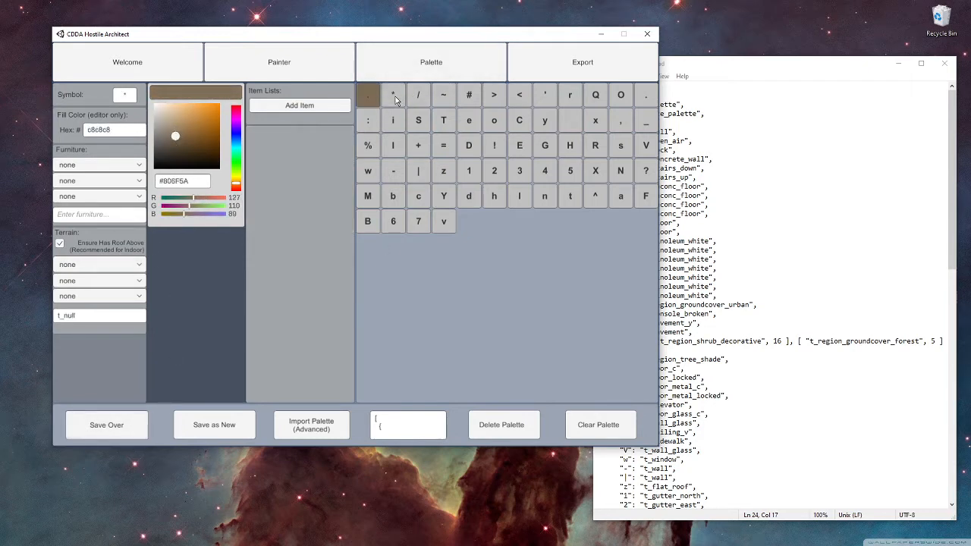
click(424, 101)
drag(165, 121, 154, 113)
click(128, 430)
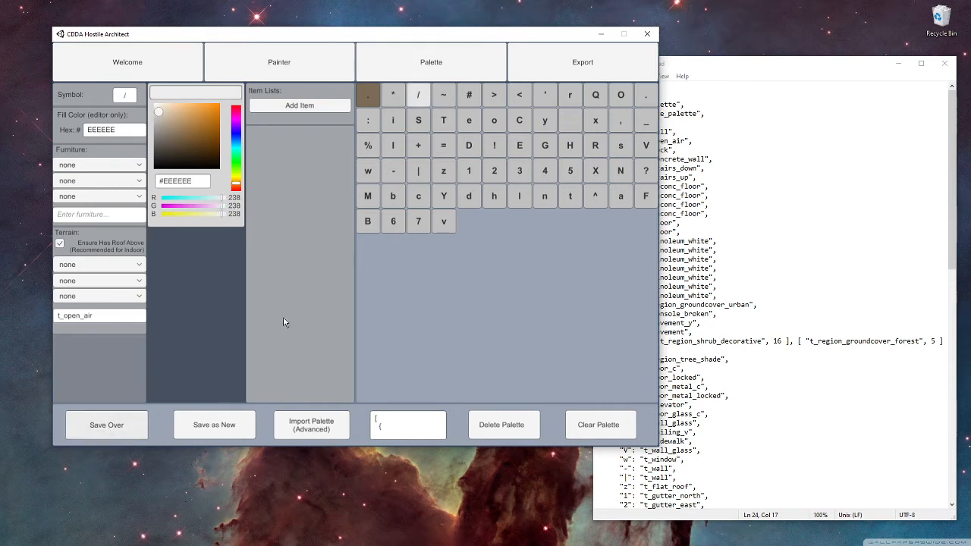
Step: Set the fill color of the ~ rock entry to #6B6A68 and the # concrete wall entry to #90867A, saving over each
click(444, 105)
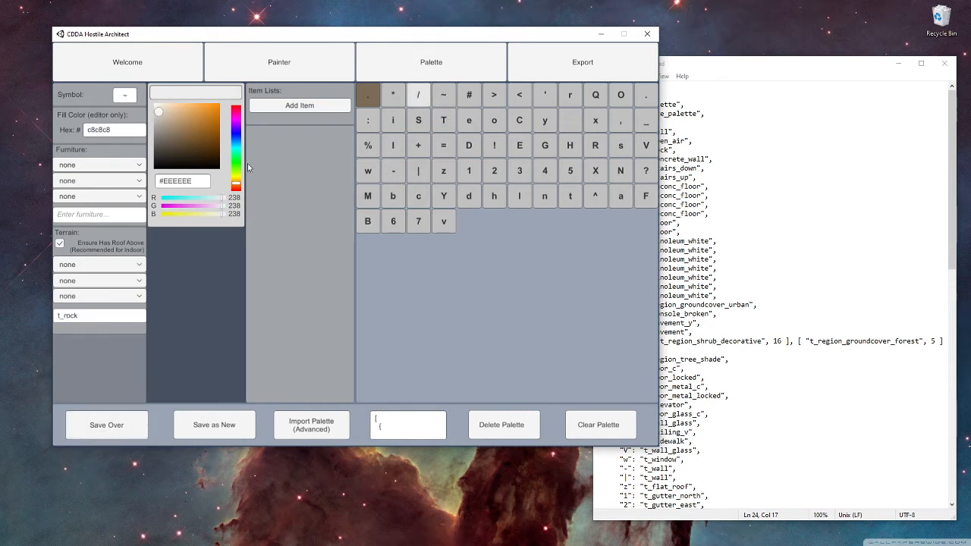
click(160, 142)
click(107, 425)
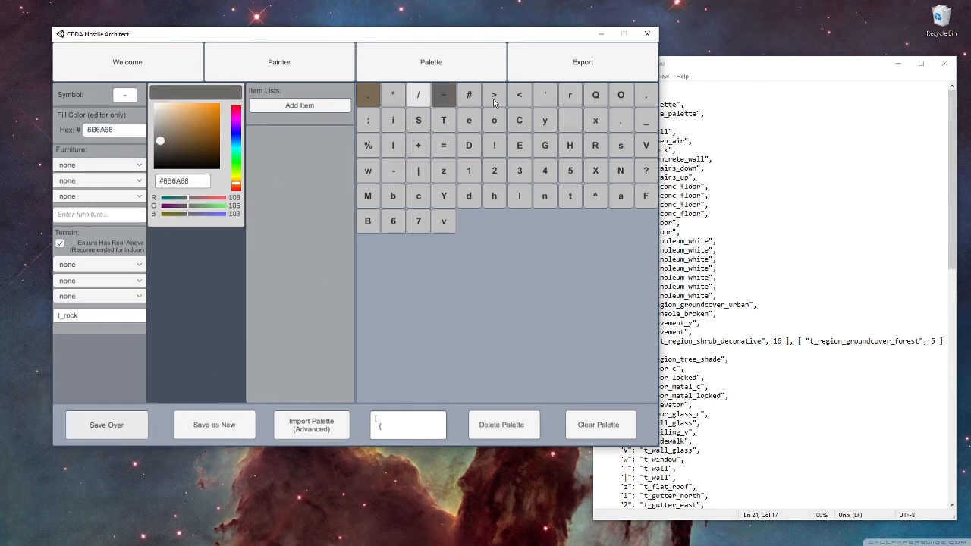
click(468, 94)
click(166, 132)
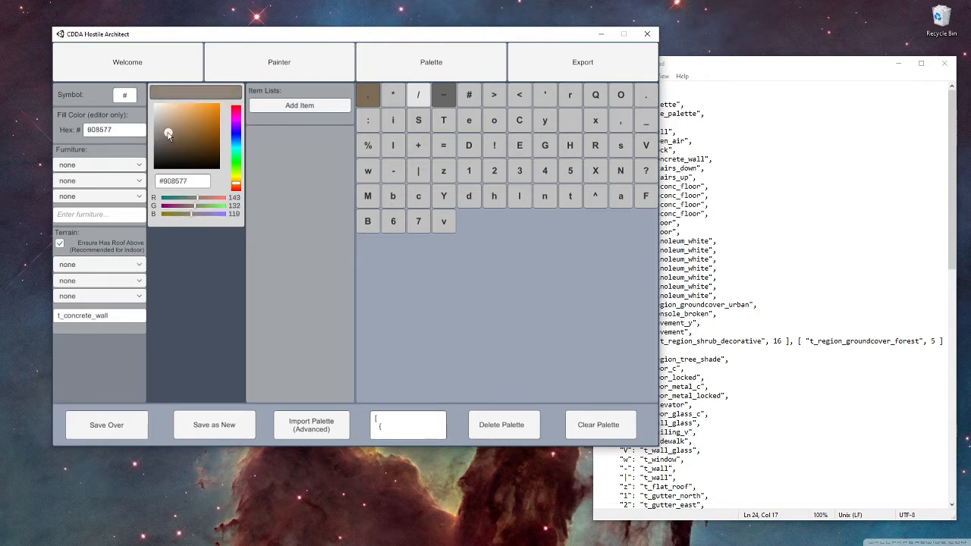
click(93, 434)
Step: Set the fill color of the > stairs-down entry to #625C54 and the < stairs-up entry to #797066, saving over each
click(491, 95)
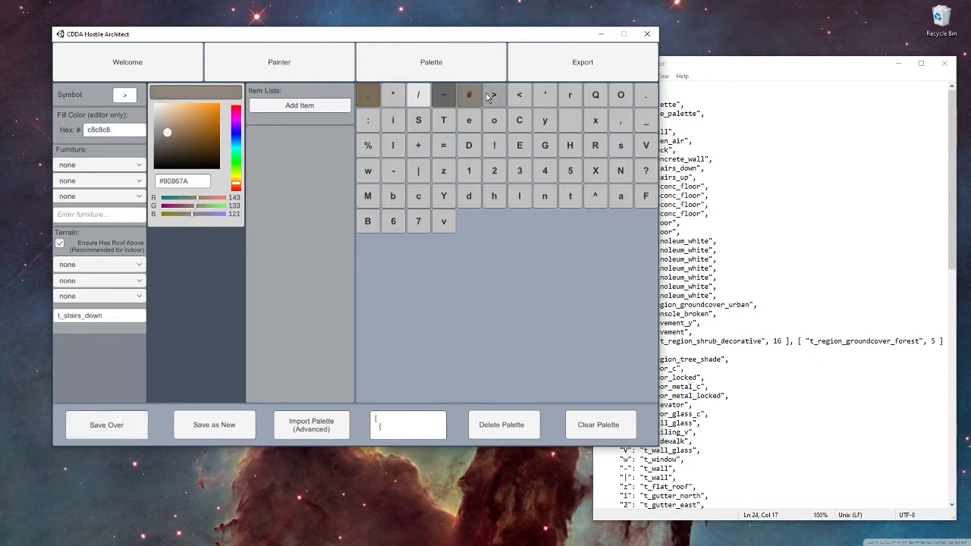
click(166, 142)
click(107, 425)
click(525, 95)
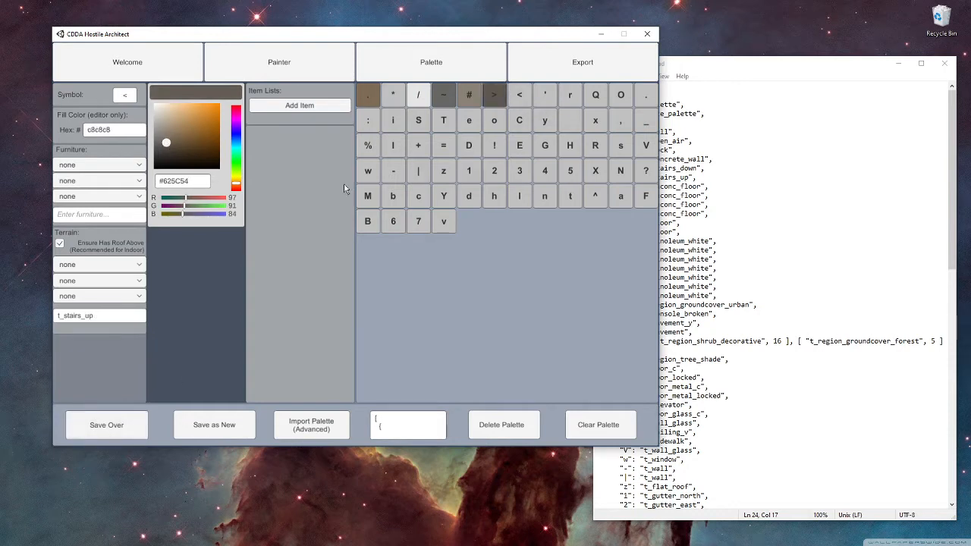
click(167, 137)
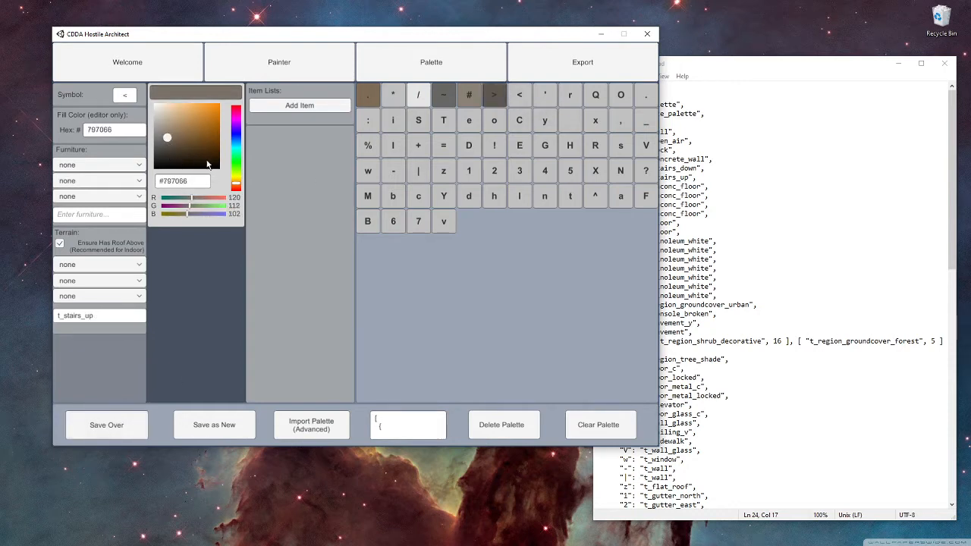
click(136, 425)
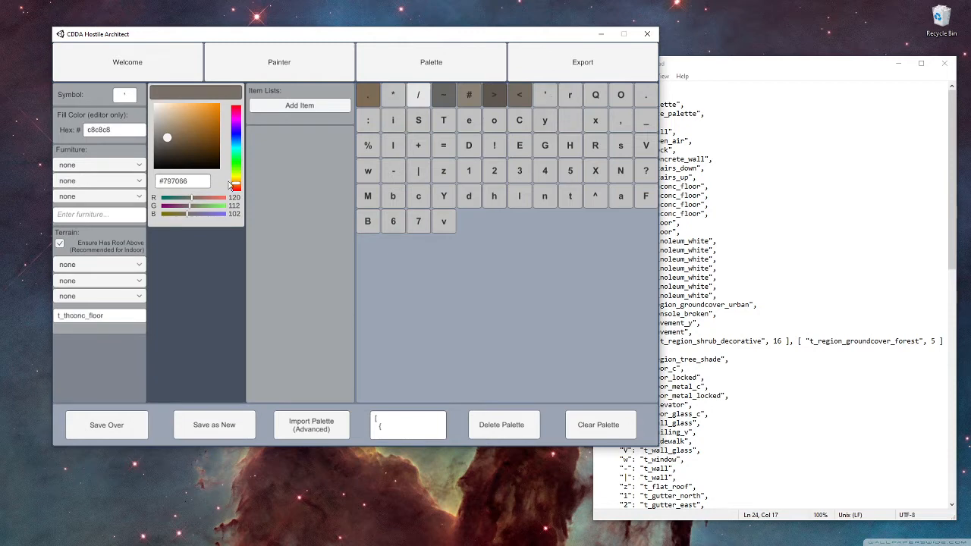
Step: Set the fill color of the ' concrete floor entry to #9B9995 and the r rack entry to #66615A, saving over each
click(160, 129)
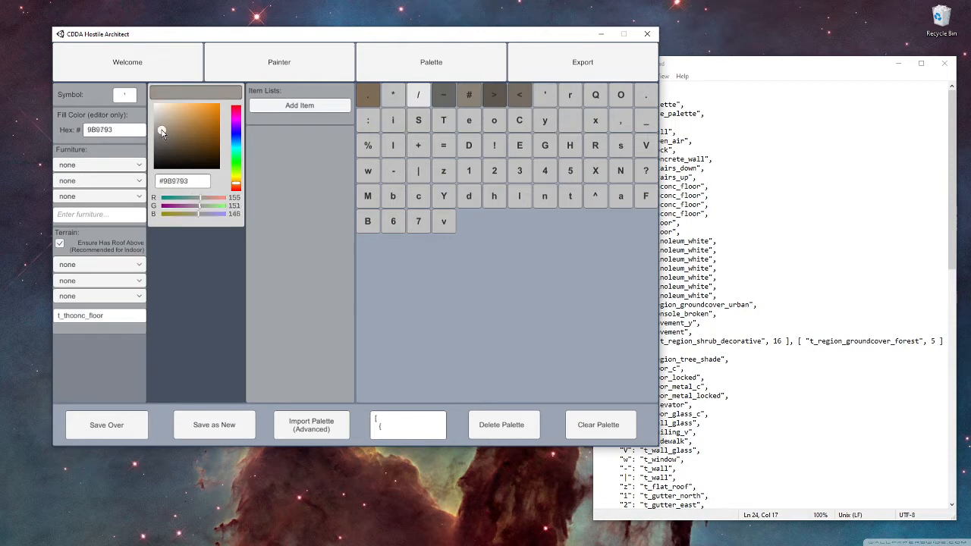
click(114, 425)
click(570, 94)
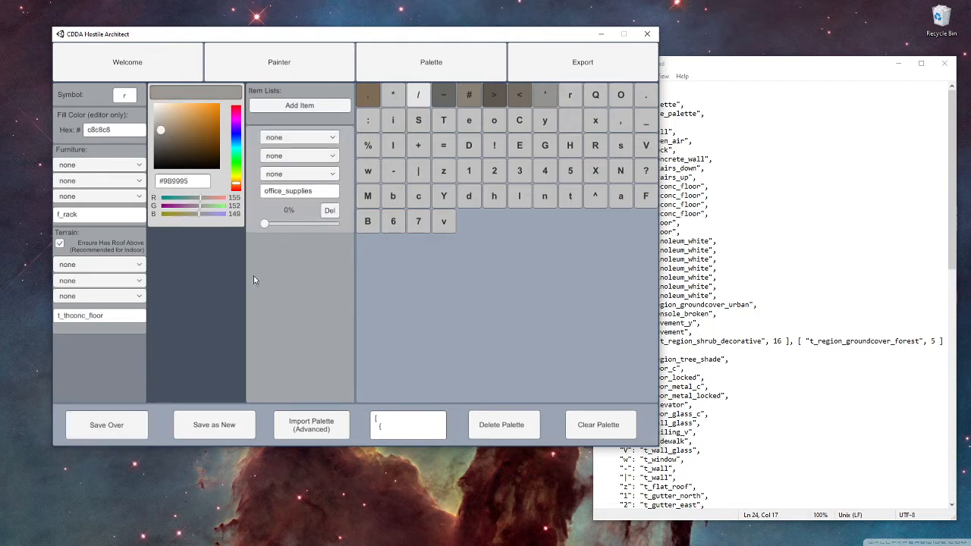
drag(161, 130, 165, 141)
click(125, 434)
Step: Set the fill color of the Q safe entry to green #6F8B6C and the O cardboard box entry to gray #80847F, saving over each
click(592, 100)
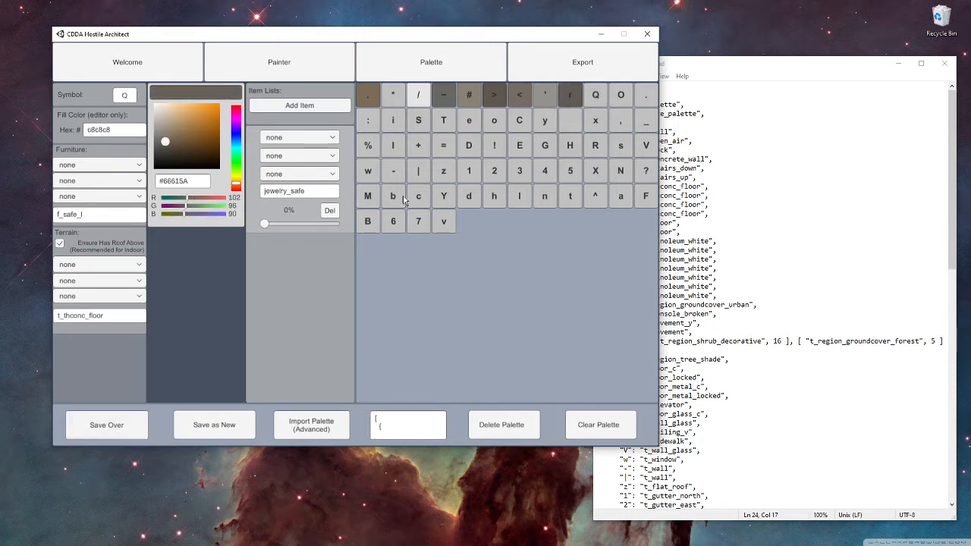
drag(237, 175, 236, 163)
drag(166, 136, 172, 133)
click(109, 429)
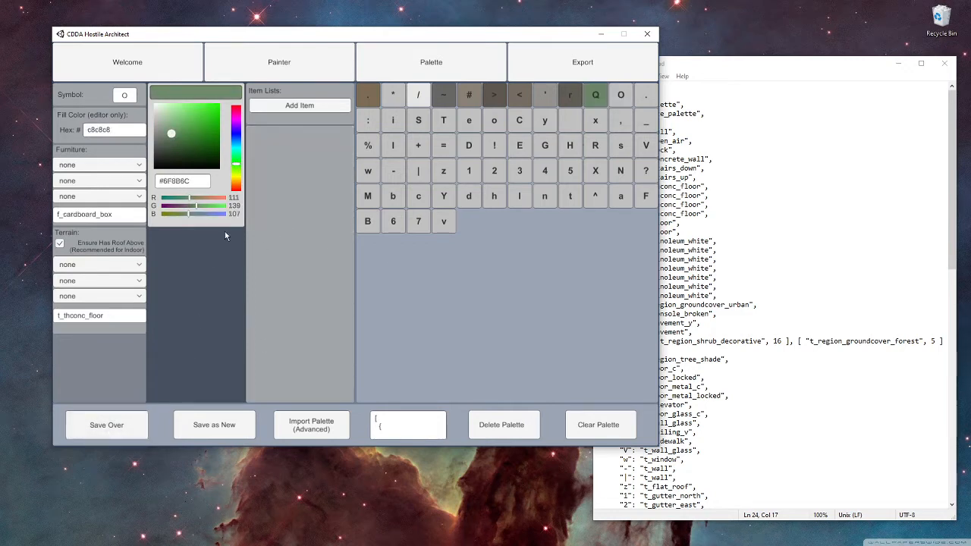
drag(167, 139, 161, 135)
click(126, 420)
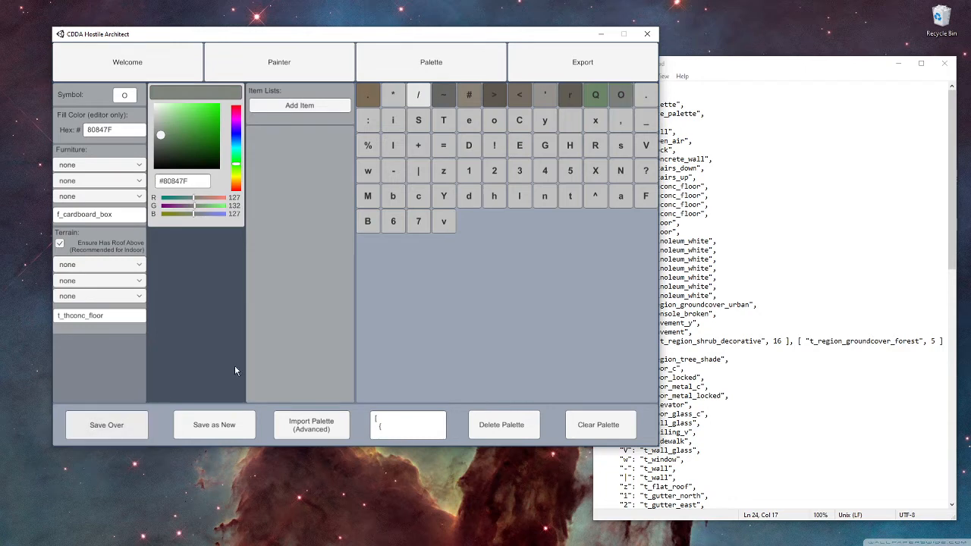
Step: Set the fill color of the second . floor entry to #636963 and the : floor entry to #72675C, saving over each
click(646, 106)
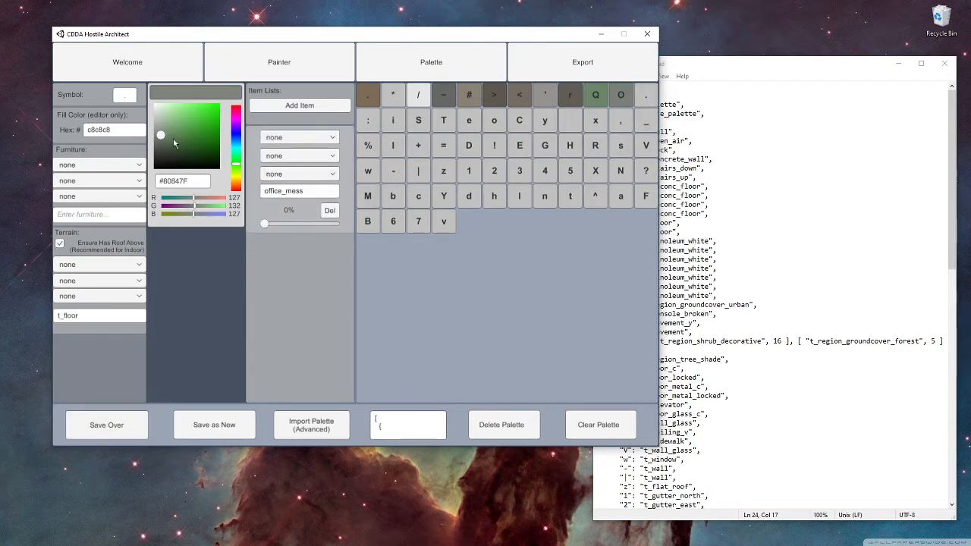
drag(166, 134, 162, 144)
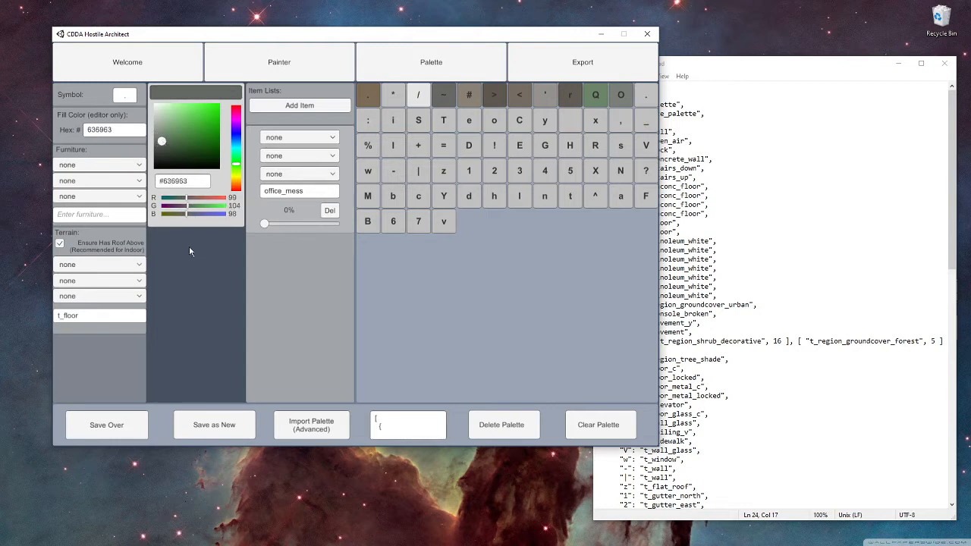
click(114, 426)
click(368, 120)
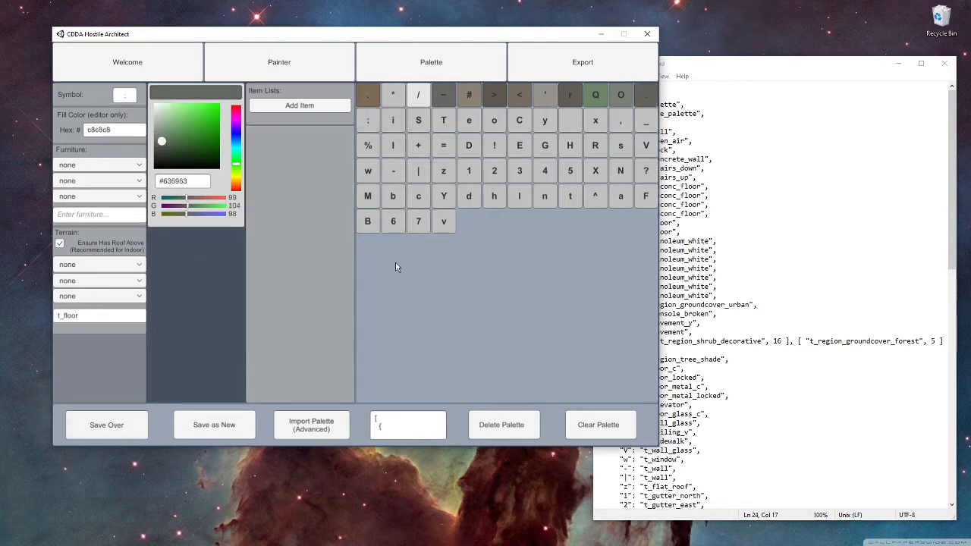
click(232, 185)
drag(169, 141, 170, 138)
click(106, 424)
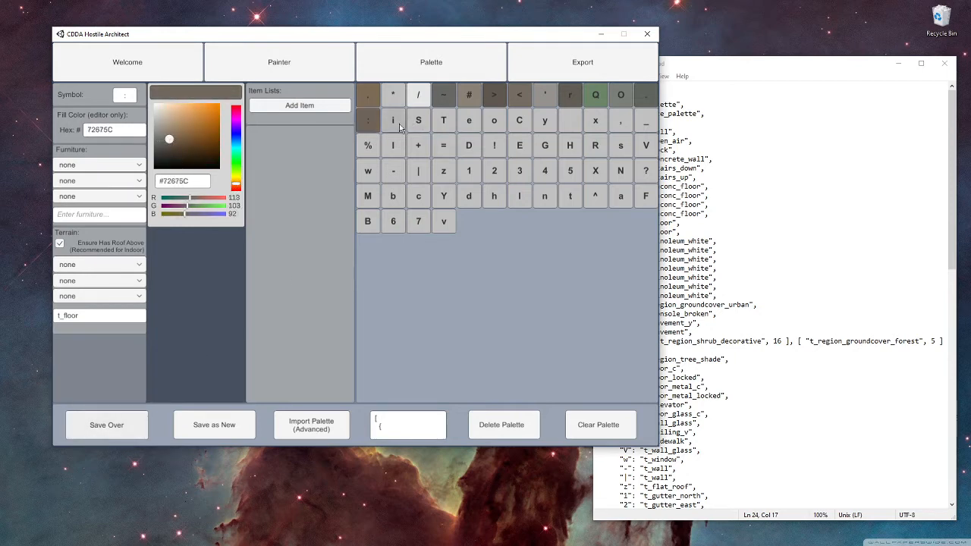
Step: Inspect the imported i palette entry and compare it with the i terrain line in office.json, keeping both windows in view
click(396, 126)
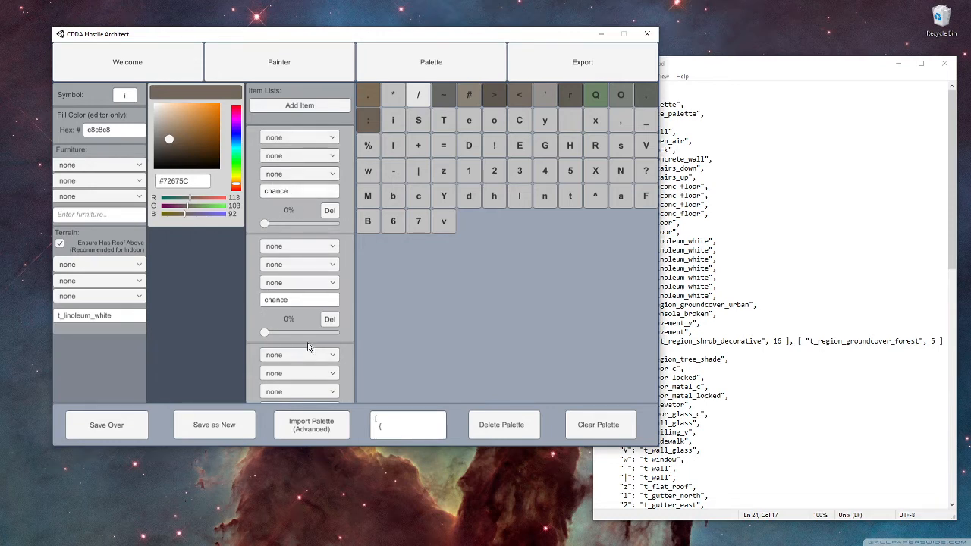
key(alt+Tab)
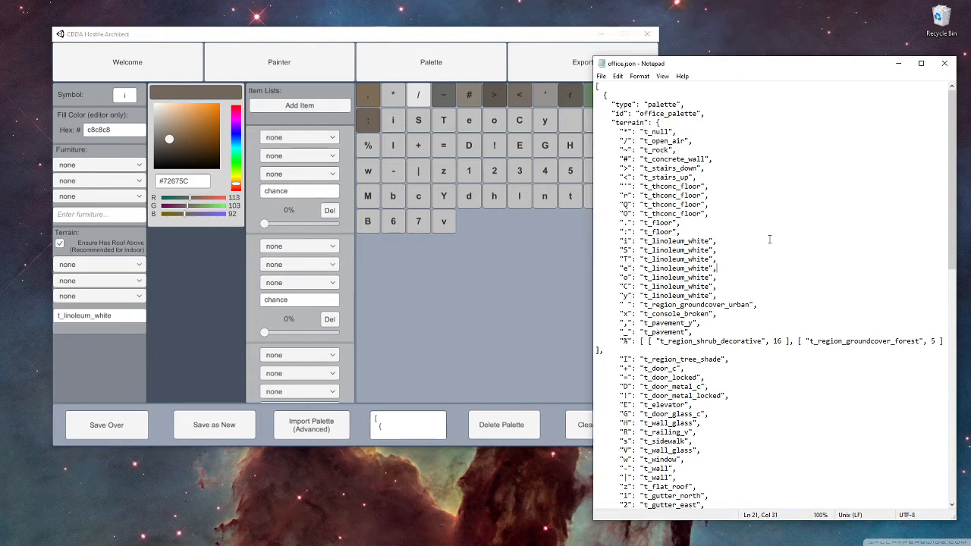
drag(452, 32, 431, 21)
click(731, 236)
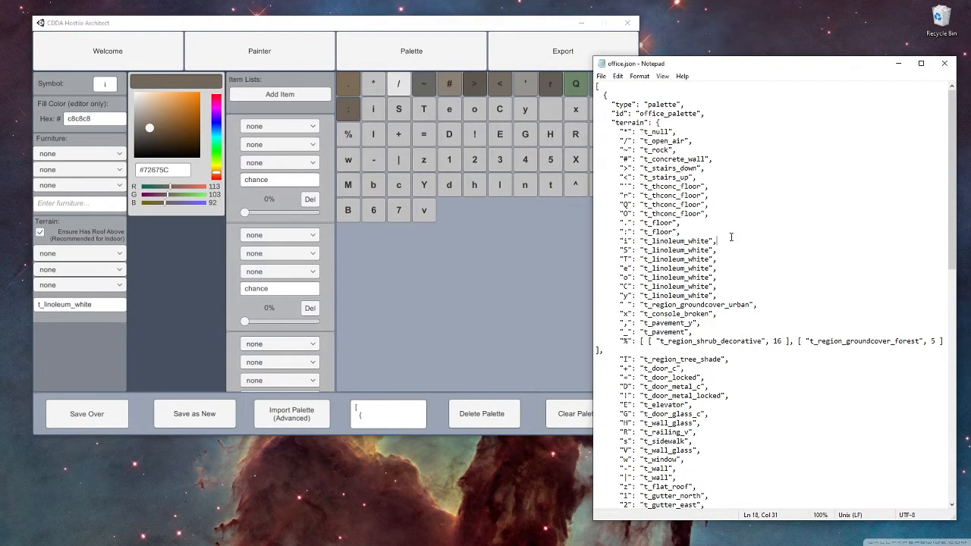
Step: Check the i entry's t_linoleum_white terrain and item lists against the terrain, furniture and items sections of office.json
scroll(739, 239, down, 10)
scroll(747, 242, down, 10)
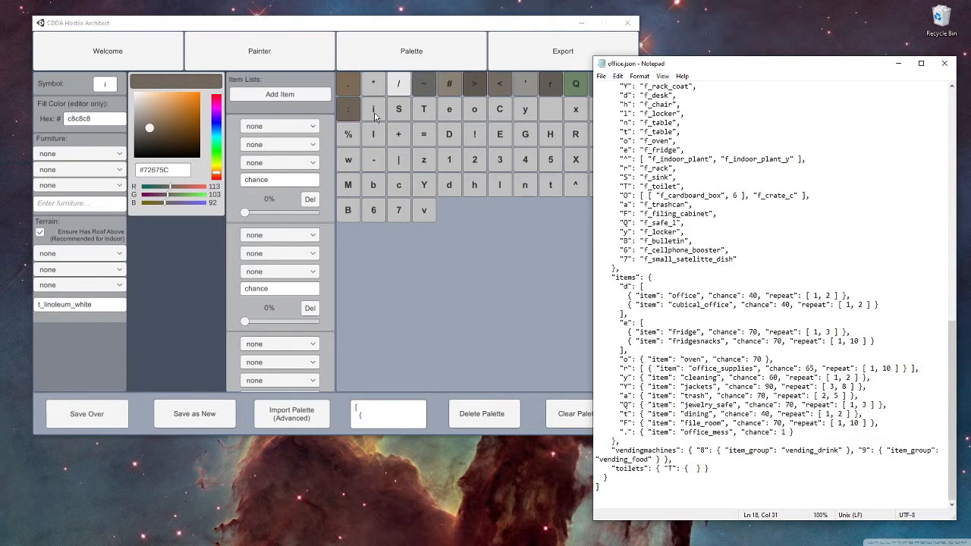
click(374, 114)
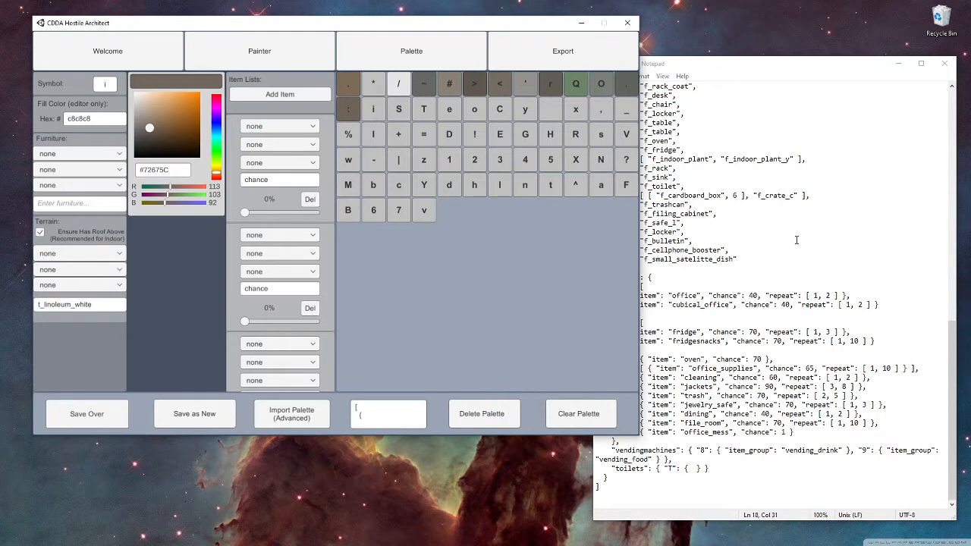
click(374, 112)
double_click(62, 311)
click(813, 302)
scroll(813, 301, up, 15)
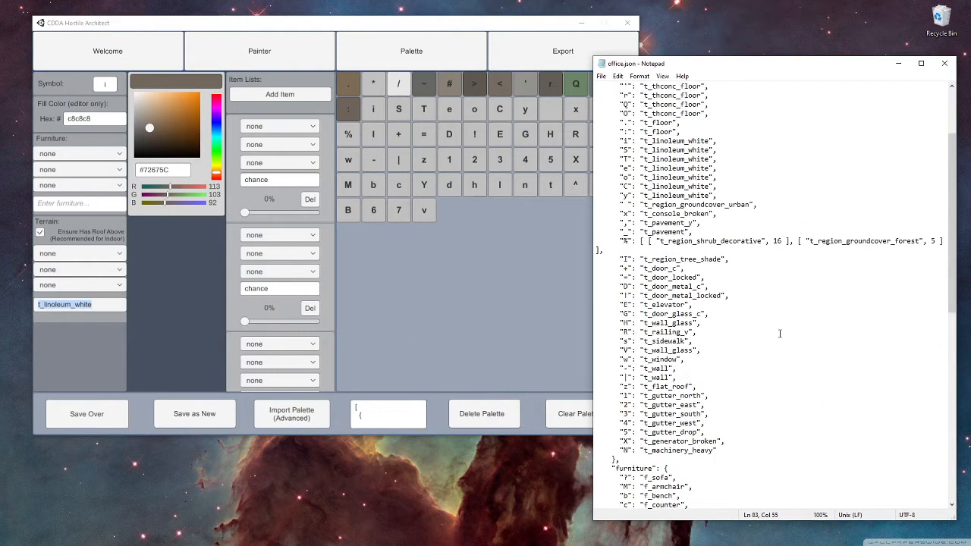
scroll(779, 334, up, 4)
drag(619, 241, 725, 245)
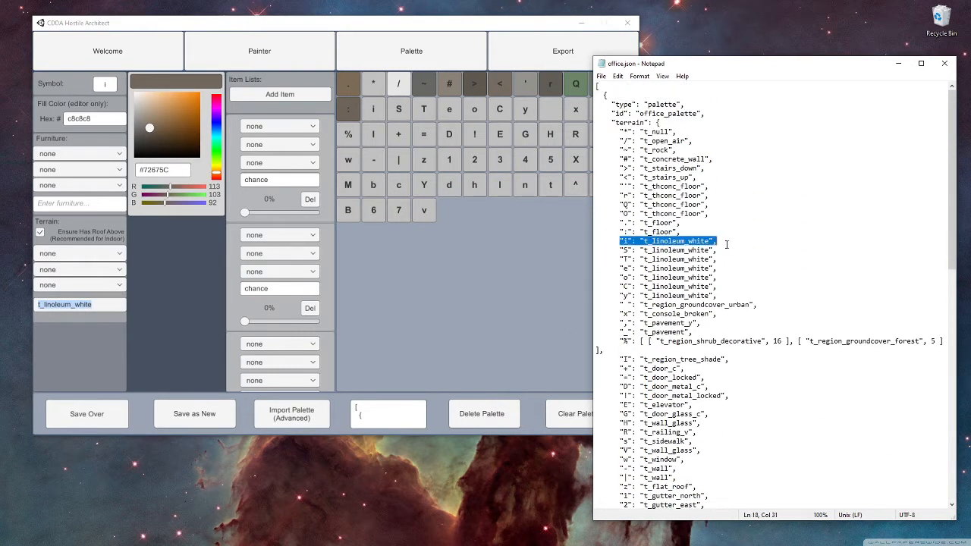
click(732, 275)
scroll(778, 313, down, 5)
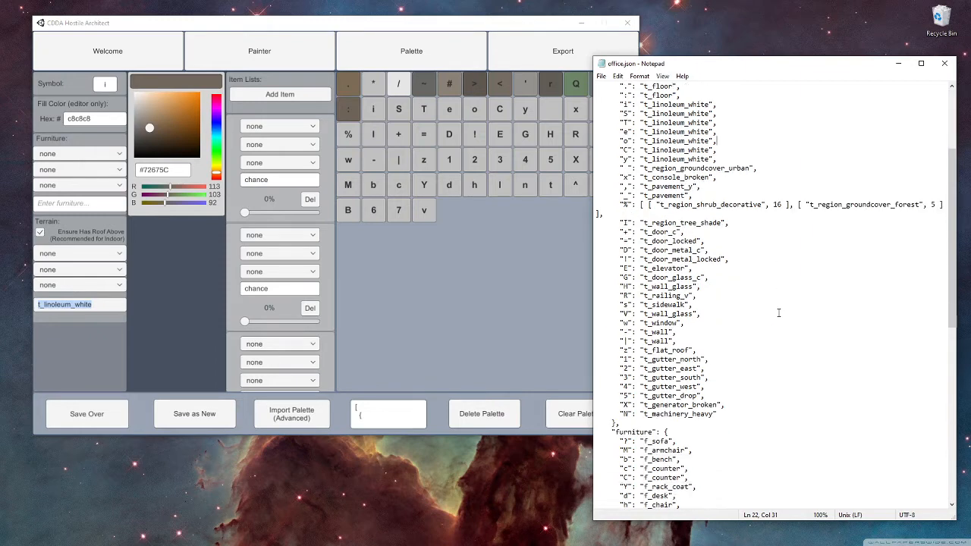
scroll(778, 312, down, 8)
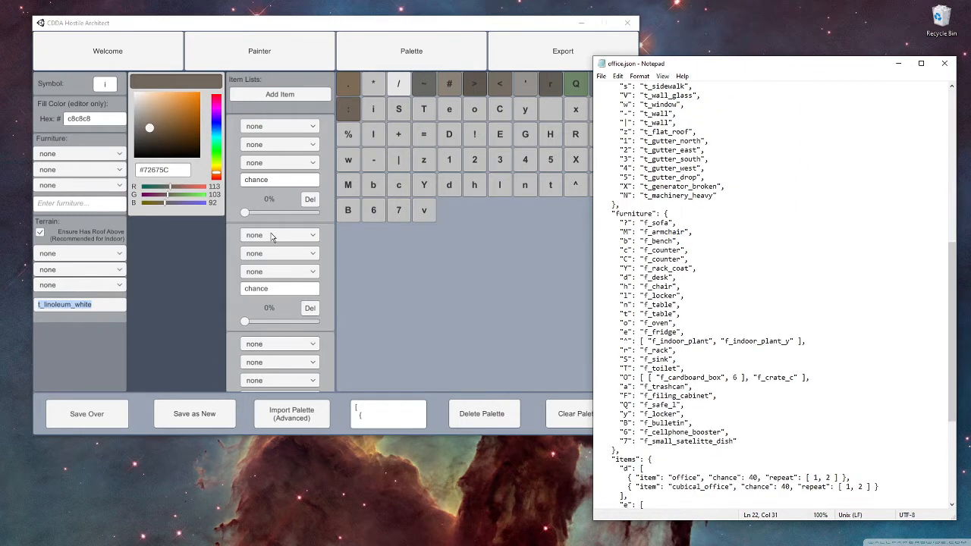
scroll(733, 308, down, 7)
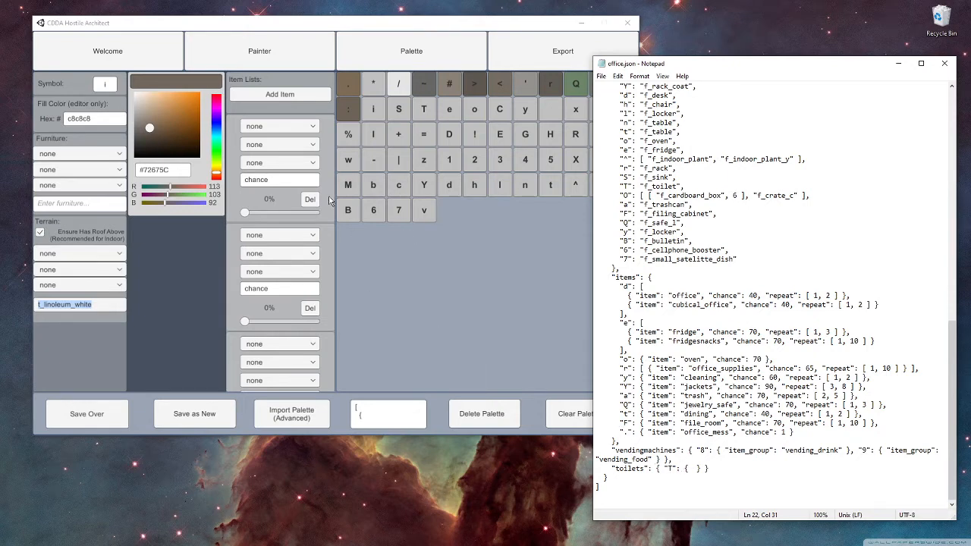
Step: Delete all the placeholder item lists from the i linoleum entry, save over it, and reselect the entry to check it
click(310, 201)
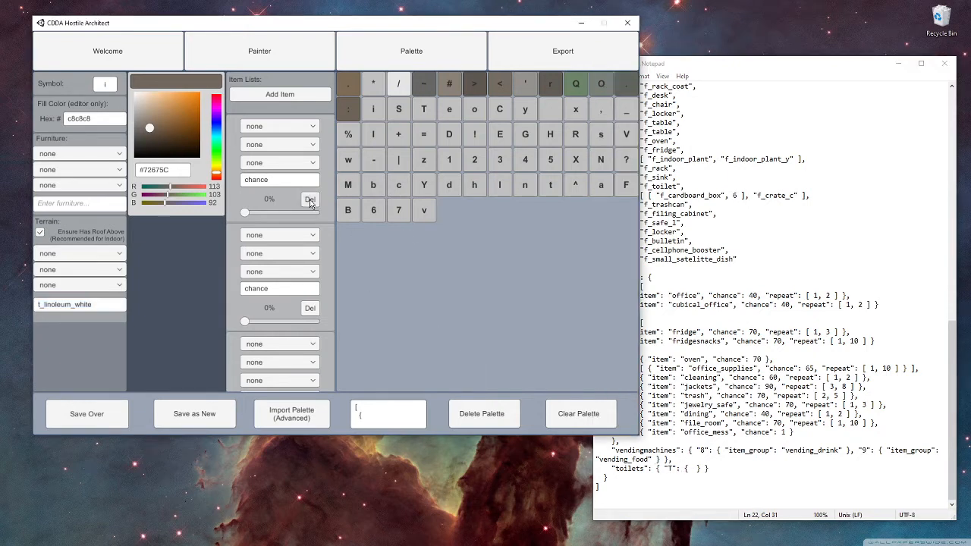
click(310, 201)
click(310, 201)
click(310, 201)
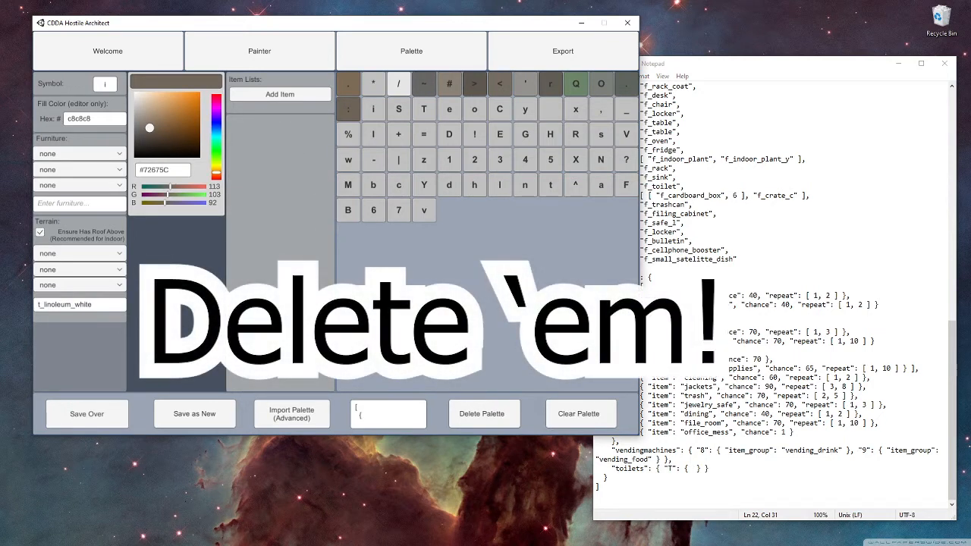
click(87, 413)
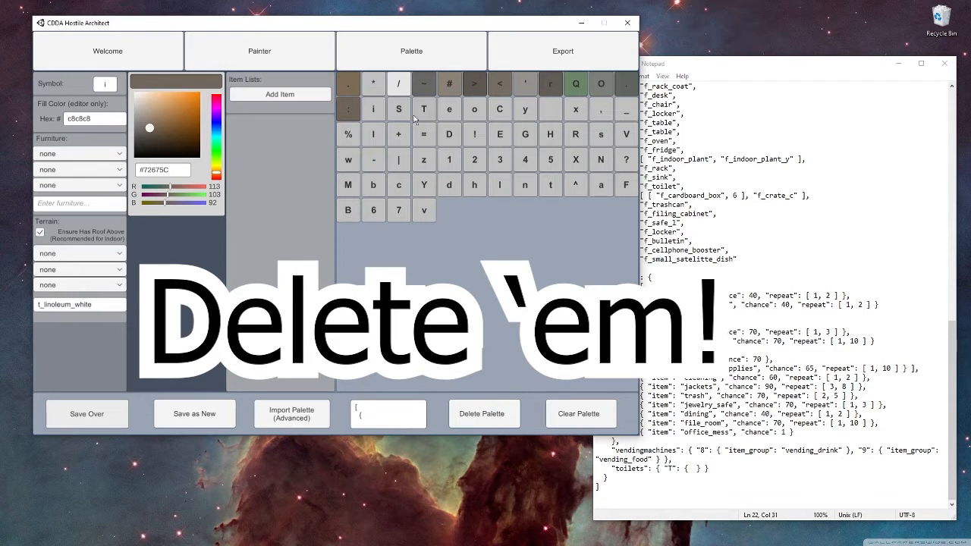
click(399, 108)
click(370, 111)
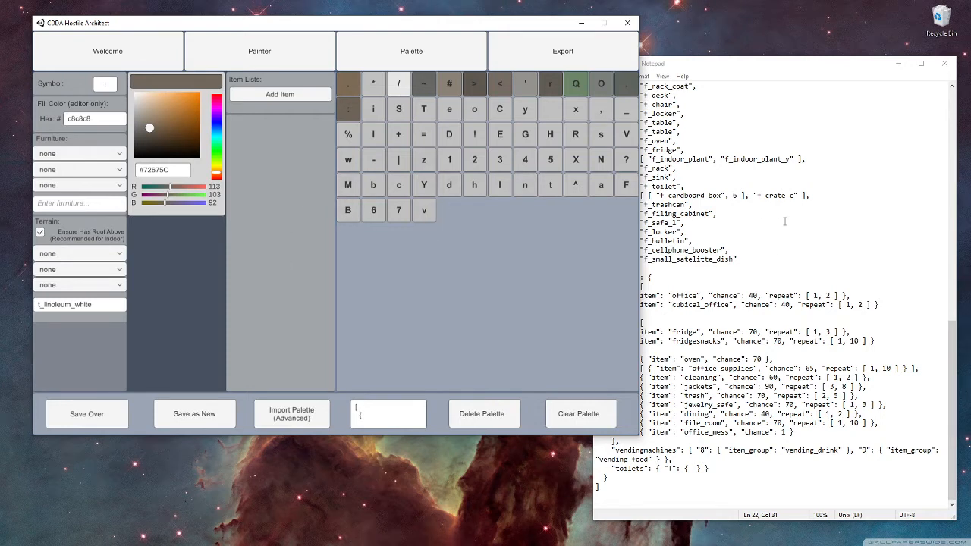
Step: Return to the terrain section of office.json and inspect the furniture and terrain values of the S palette entry
click(785, 228)
scroll(746, 287, up, 19)
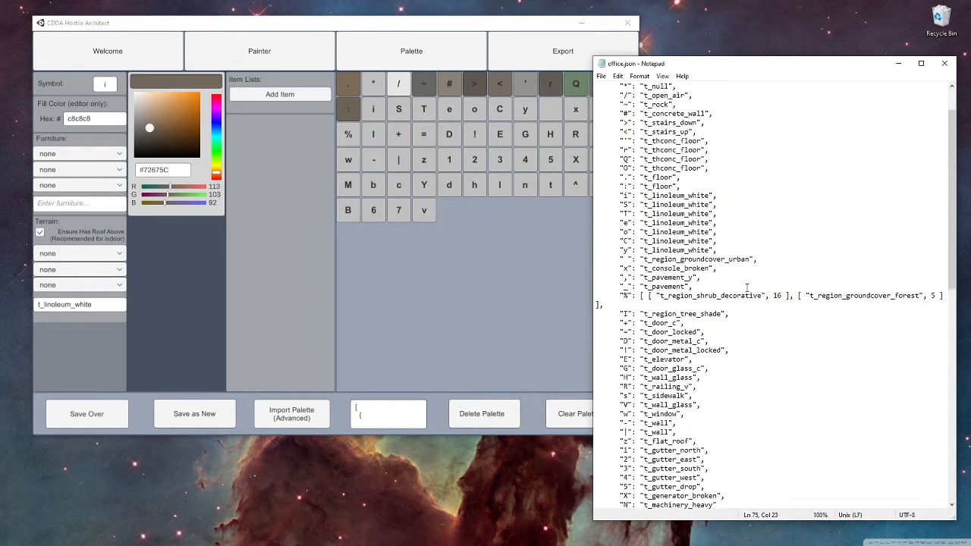
click(463, 274)
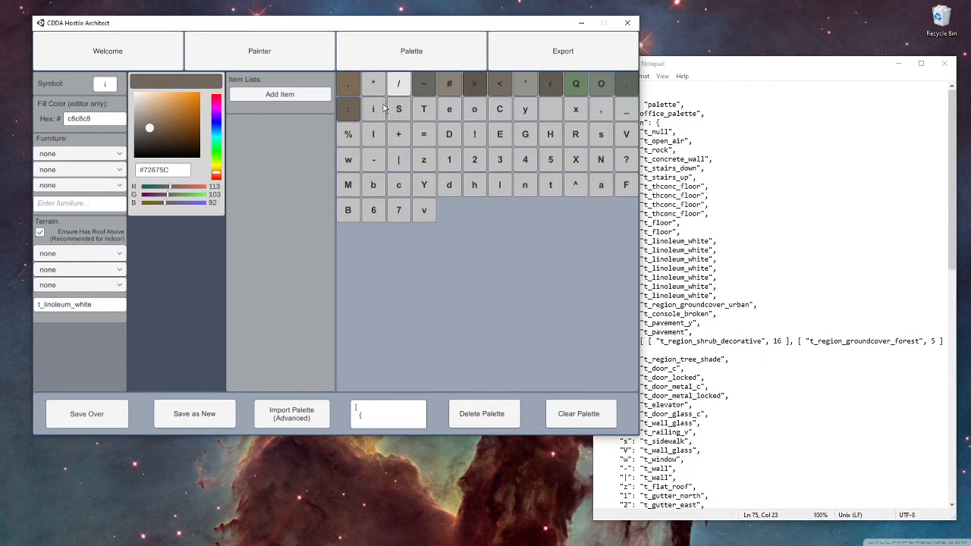
click(402, 113)
click(86, 205)
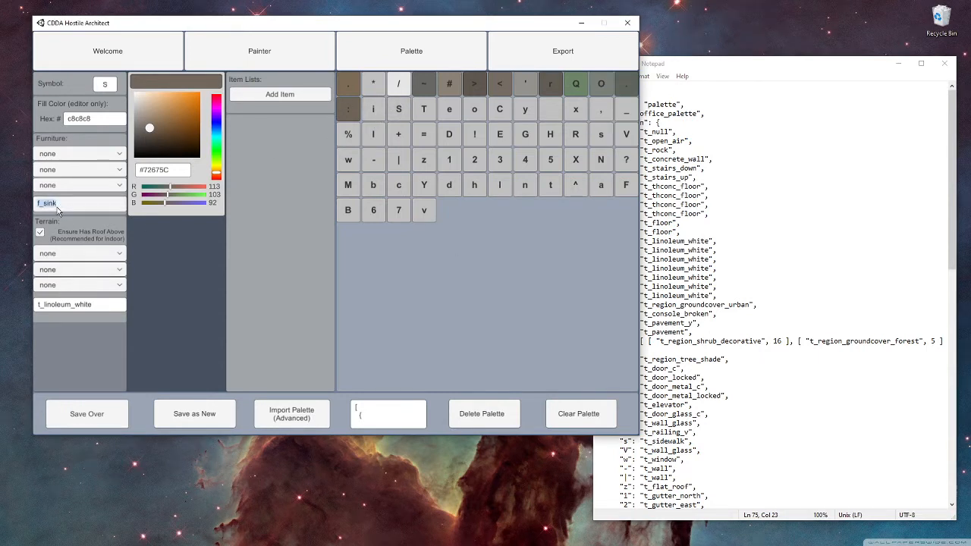
click(76, 309)
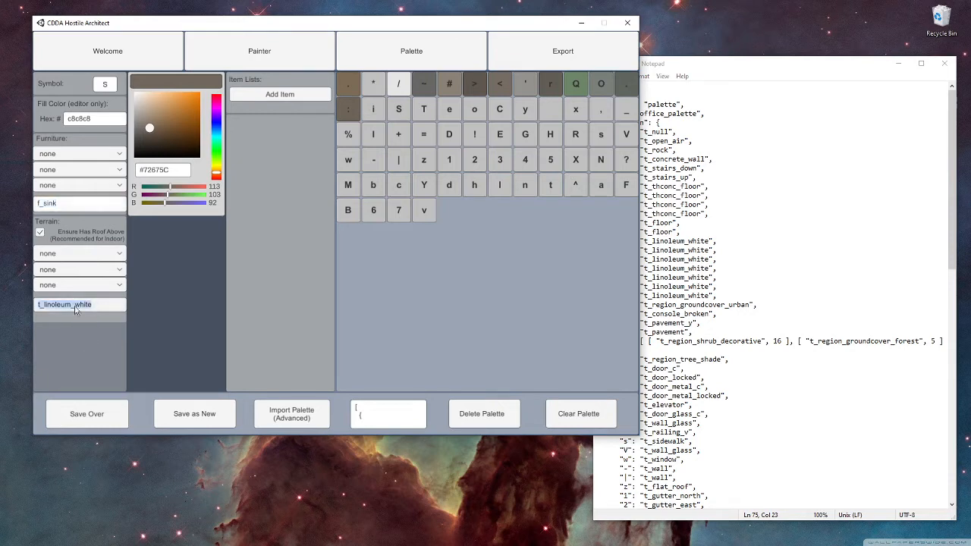
click(381, 278)
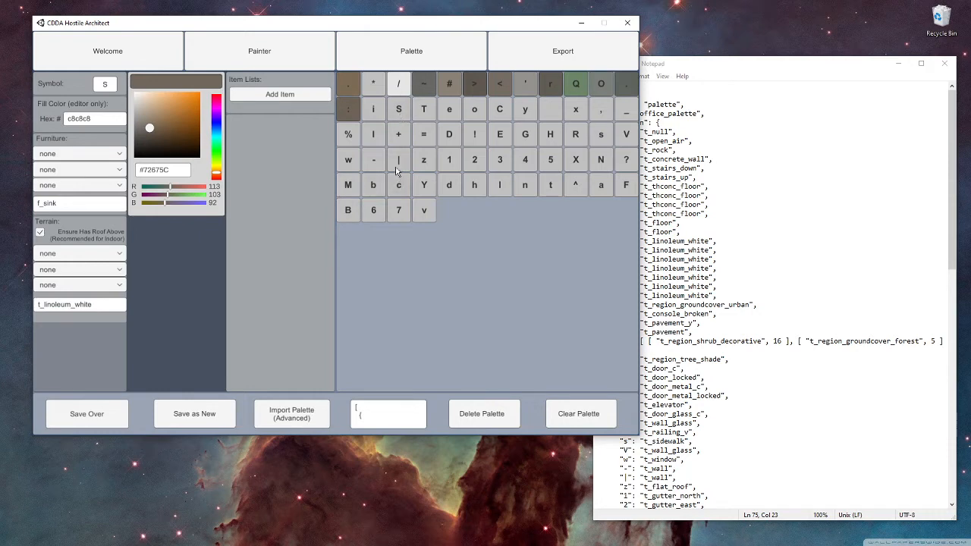
Step: Set the fill color of the S sink entry to teal #9ECCC3 and save over it
click(372, 109)
click(404, 112)
click(141, 108)
click(141, 111)
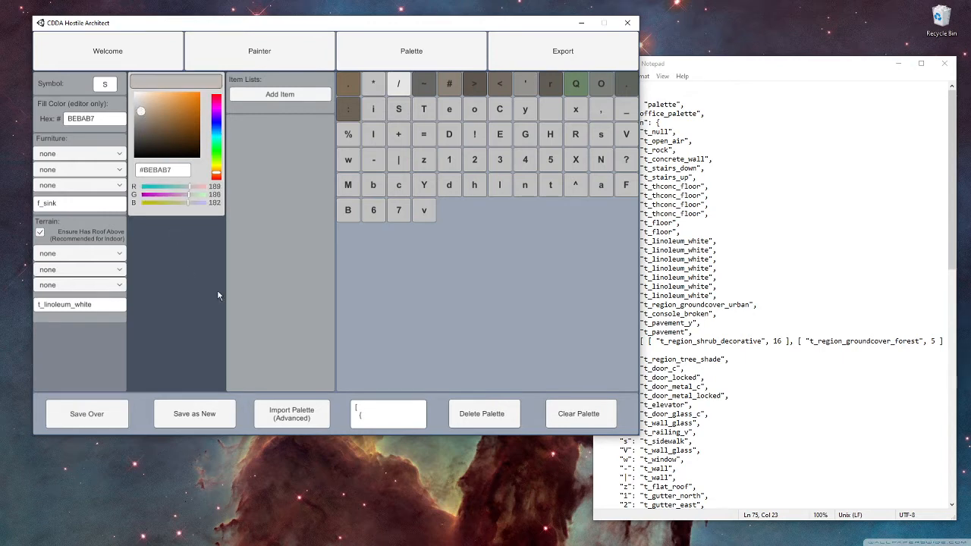
click(85, 418)
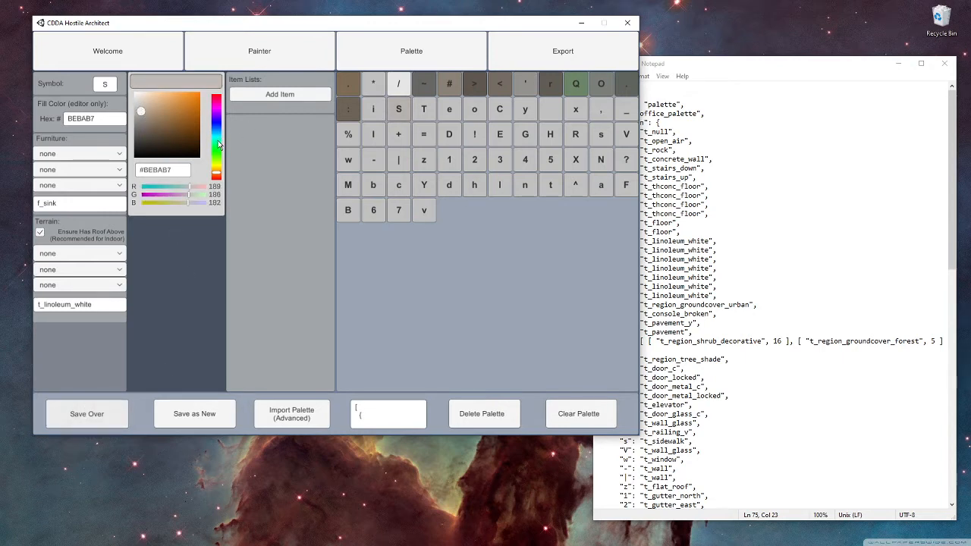
click(217, 140)
click(151, 109)
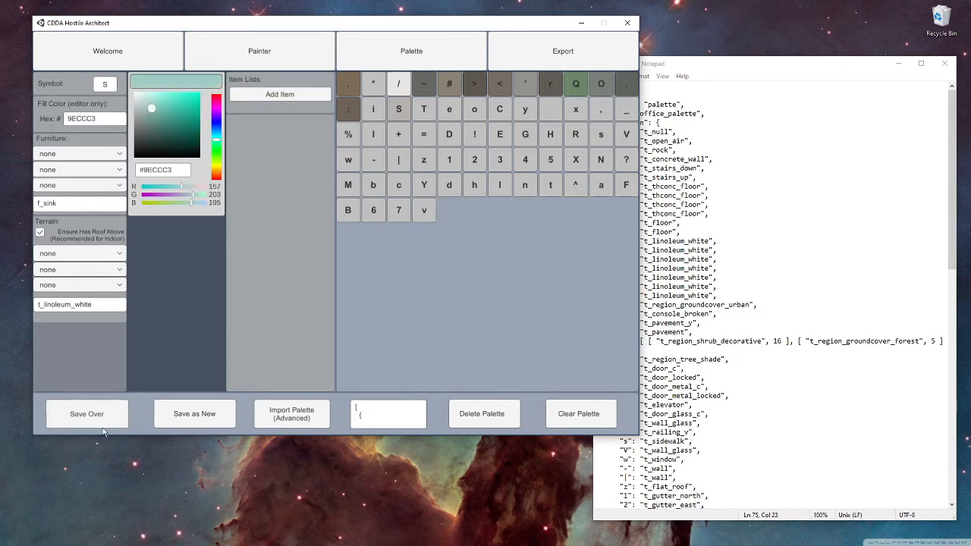
click(97, 417)
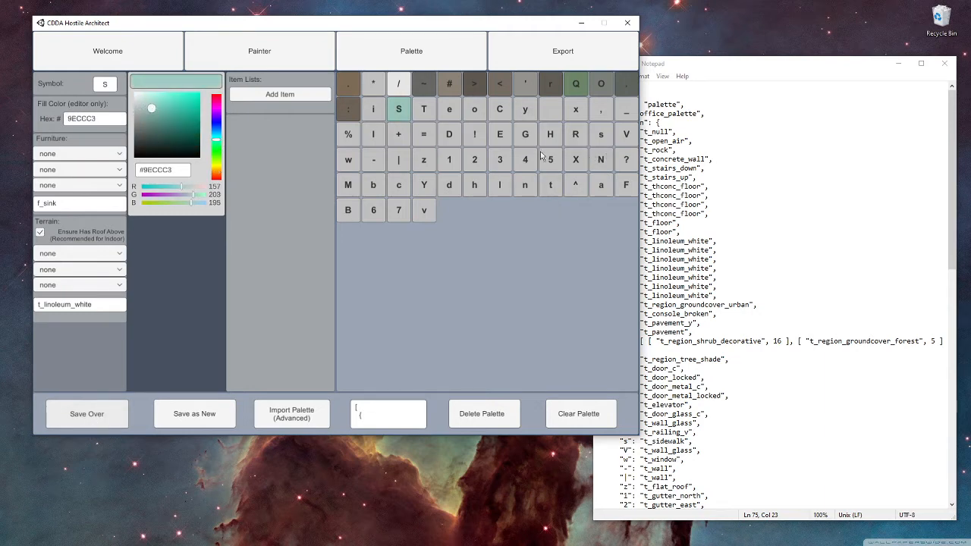
Step: Set the fill color of the D metal door entry to blue-gray #8A8E97 and save over it
click(450, 87)
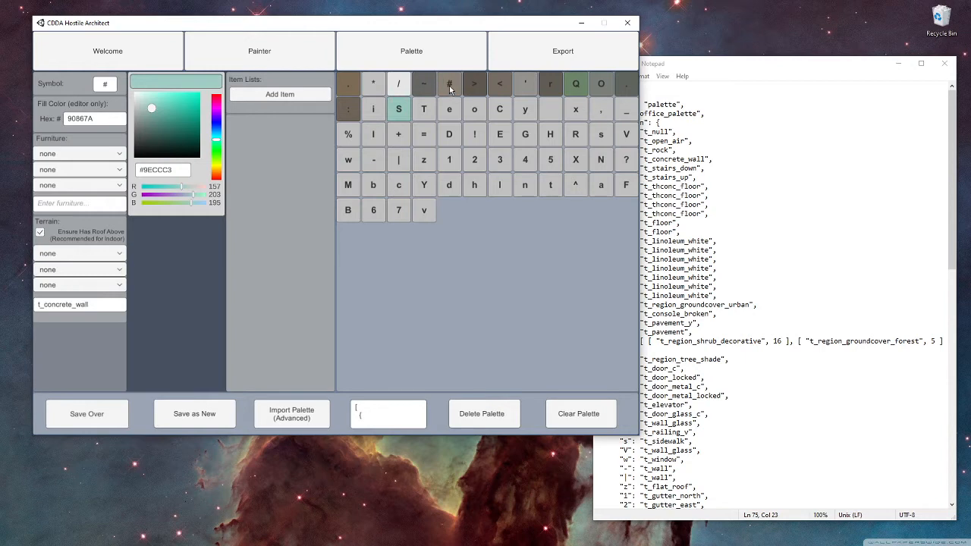
click(350, 87)
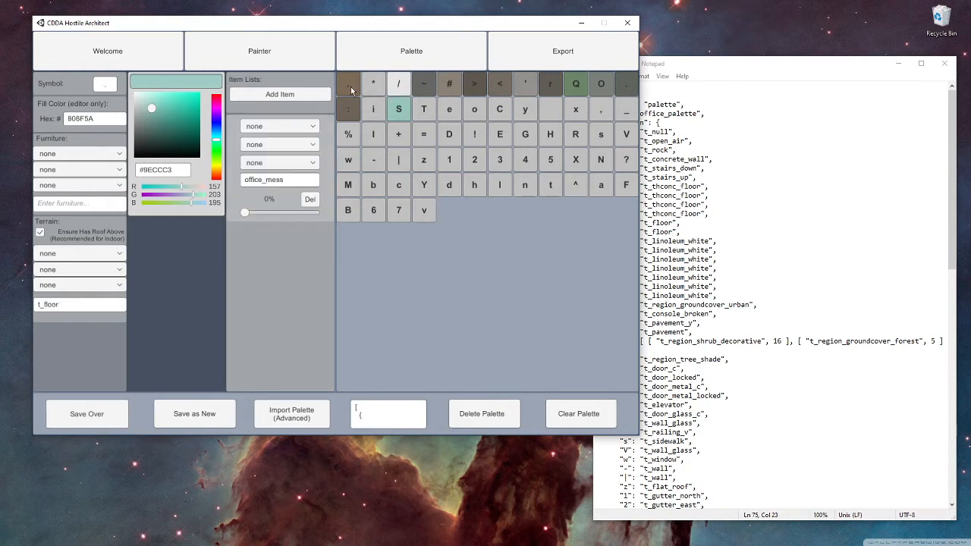
click(600, 112)
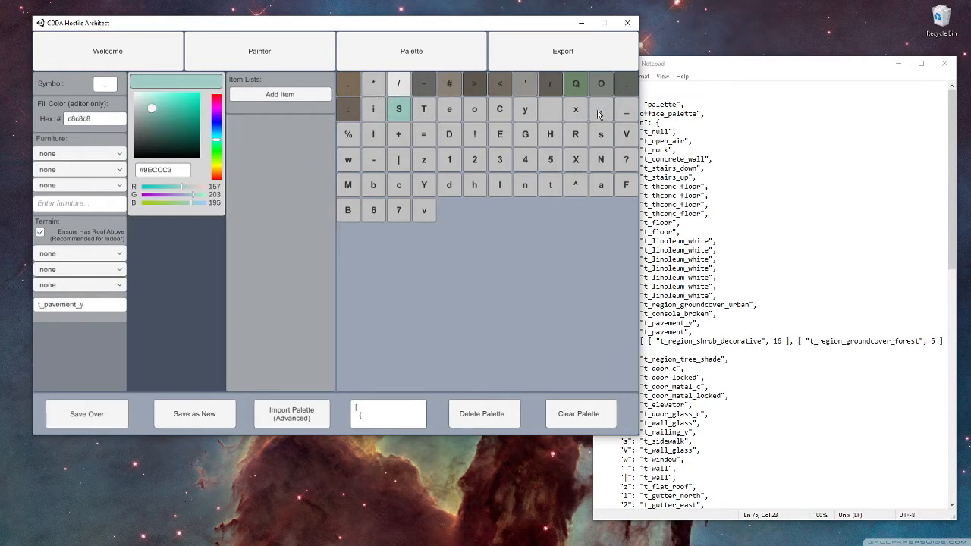
click(446, 134)
drag(216, 164, 214, 170)
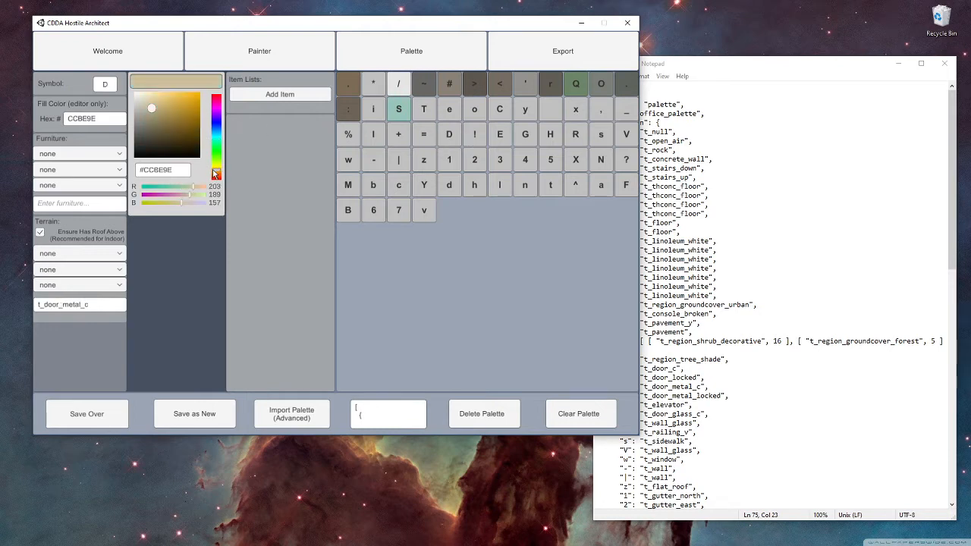
click(146, 127)
drag(215, 136, 216, 126)
click(145, 122)
click(104, 411)
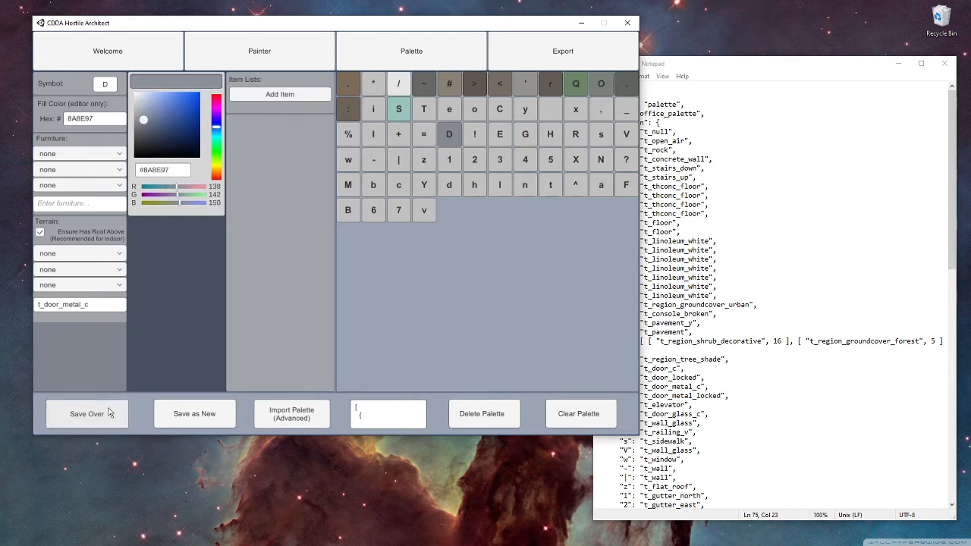
Step: Set the fill color of the H glass wall entry to teal #87C3BC and save over it
click(471, 134)
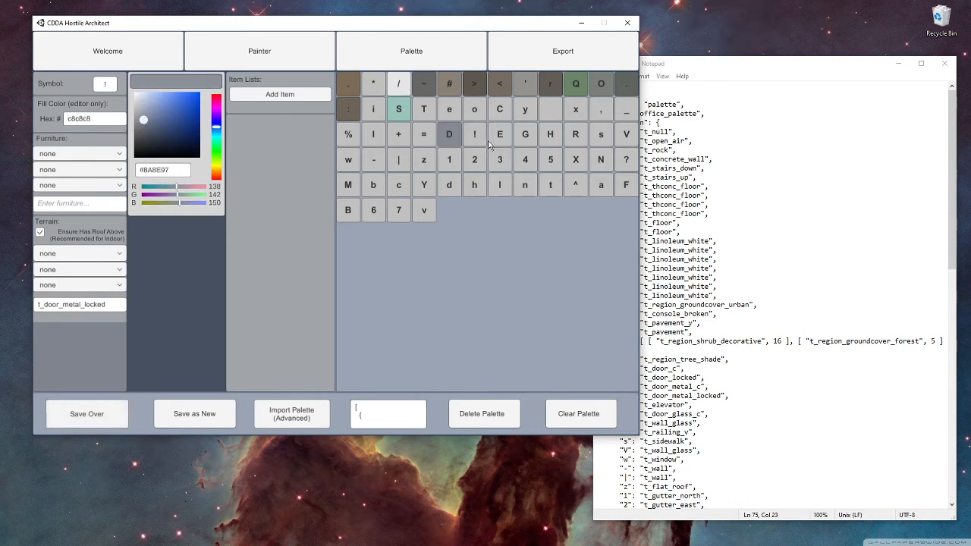
click(543, 141)
click(216, 139)
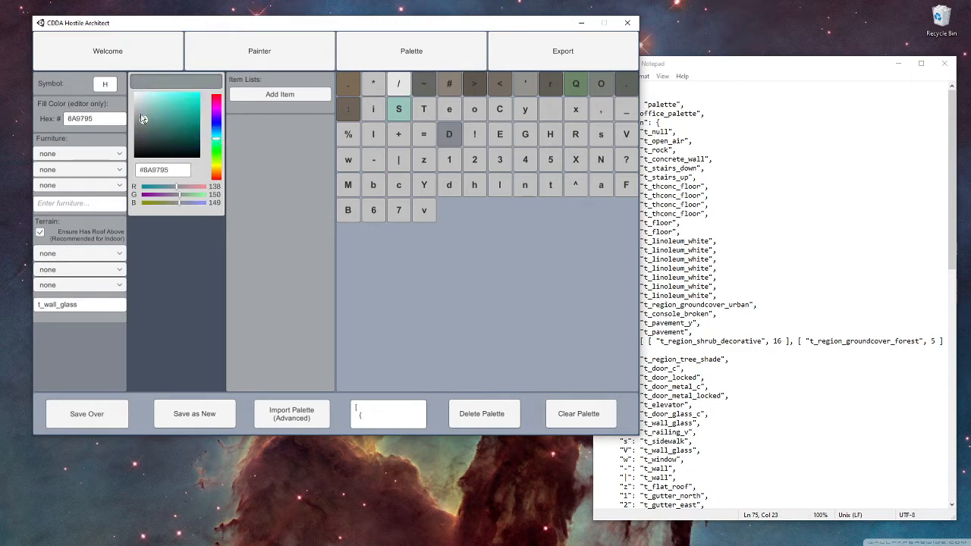
click(158, 104)
drag(158, 104, 157, 113)
click(92, 413)
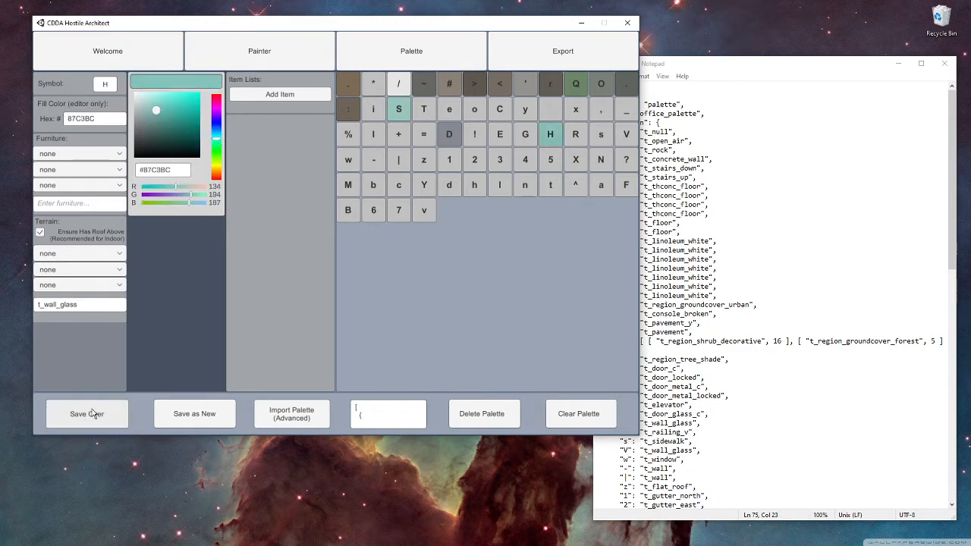
Step: Switch to the Painter view and look over the map grid and the color-coded palette symbols
click(576, 136)
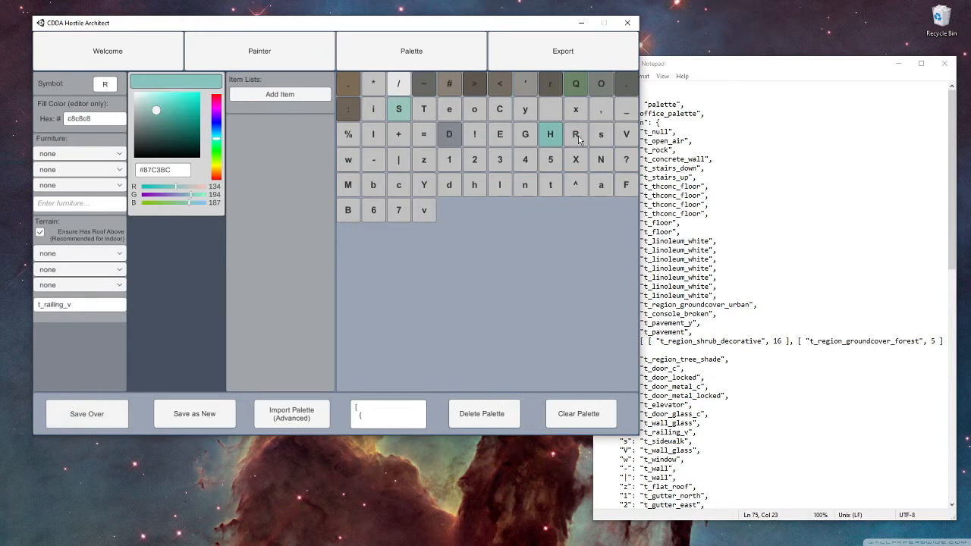
click(575, 160)
click(238, 61)
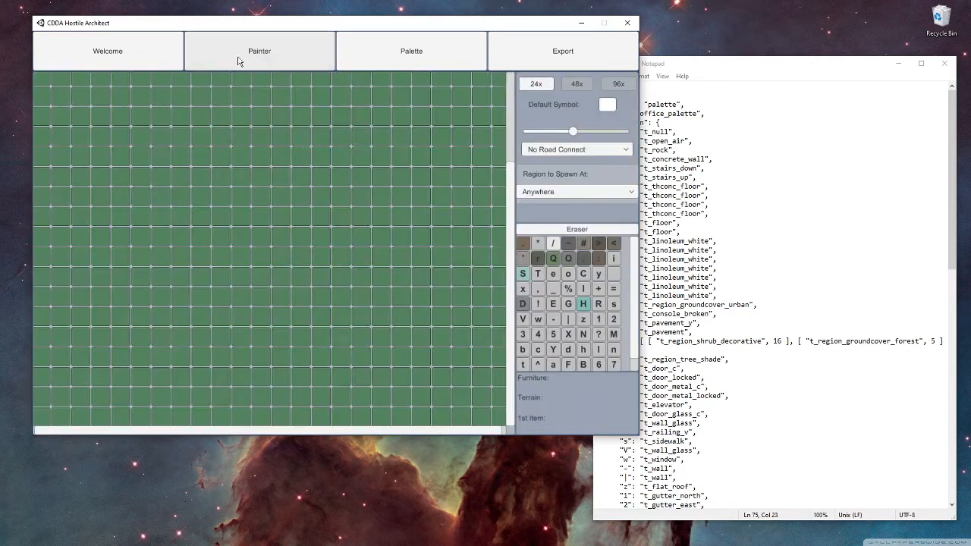
drag(386, 298, 345, 318)
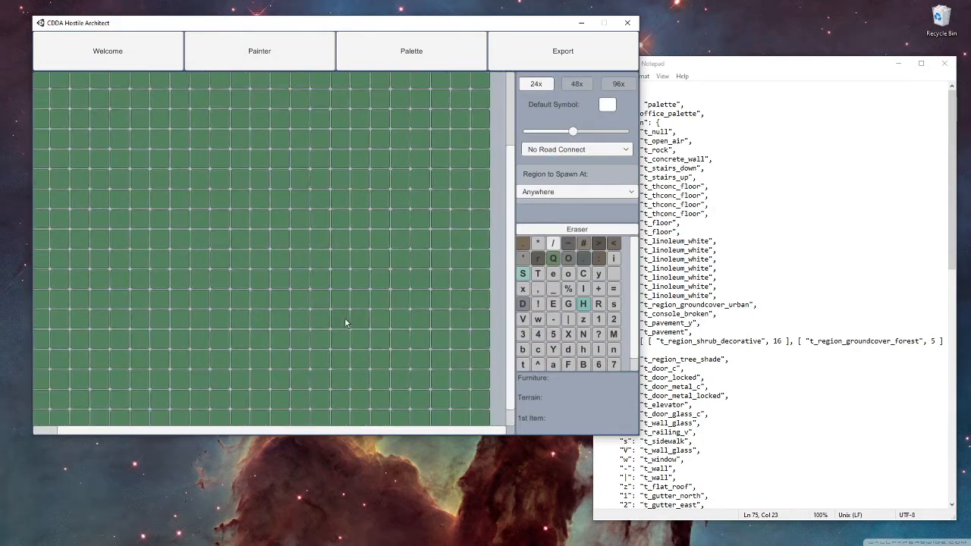
mouse_move(633, 285)
mouse_down()
mouse_move(631, 301)
mouse_move(627, 284)
mouse_up()
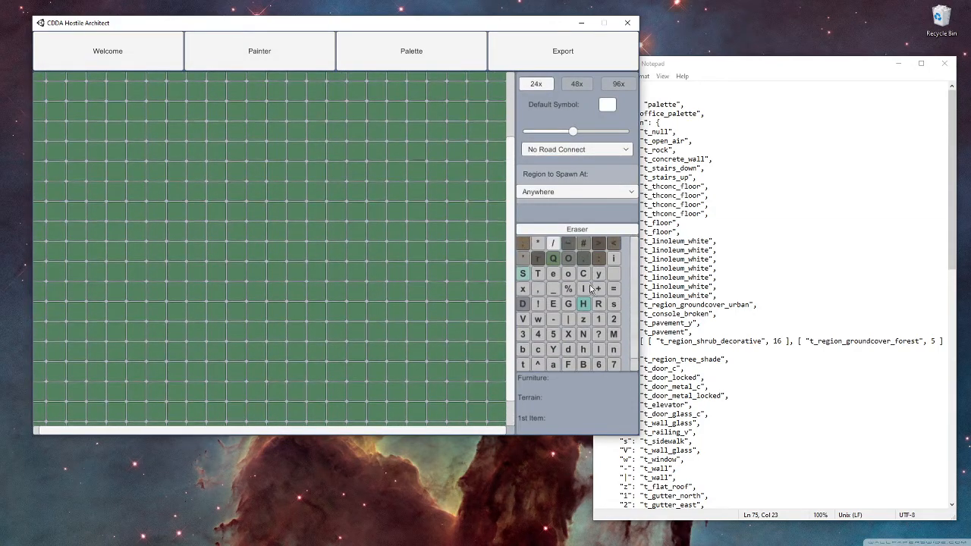
scroll(596, 330, down, 1)
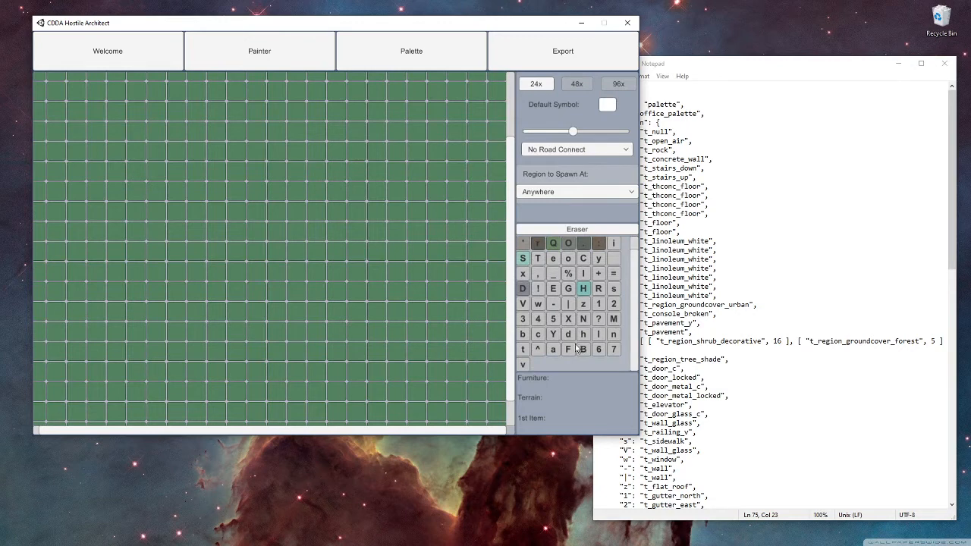
scroll(637, 300, up, 1)
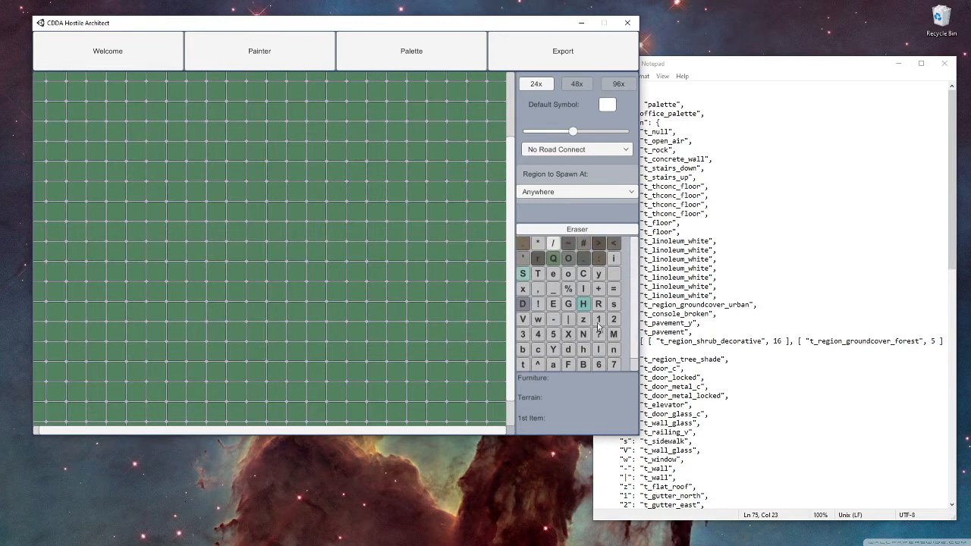
scroll(638, 297, down, 1)
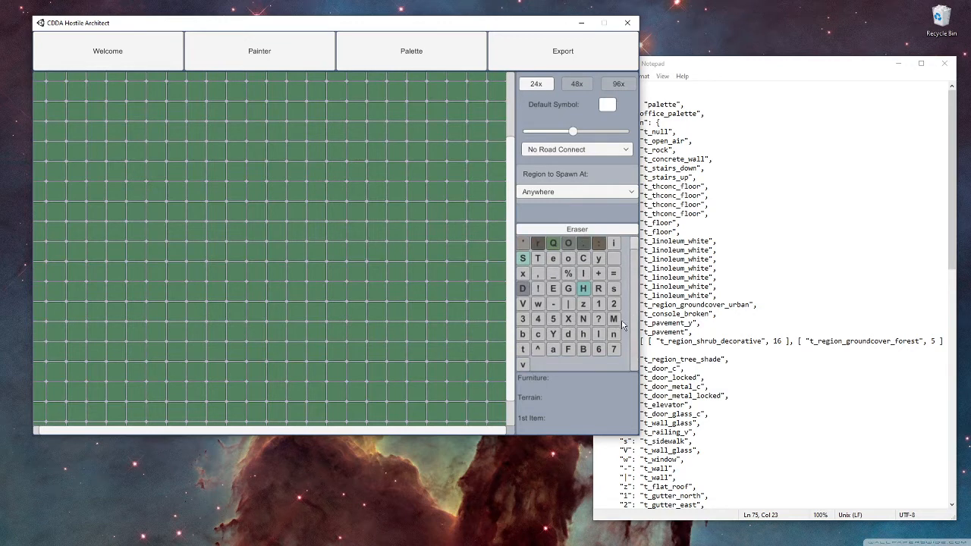
Step: Select the # concrete wall symbol for painting and set the region to spawn at to City - Shops & Civics
scroll(619, 280, up, 1)
click(571, 289)
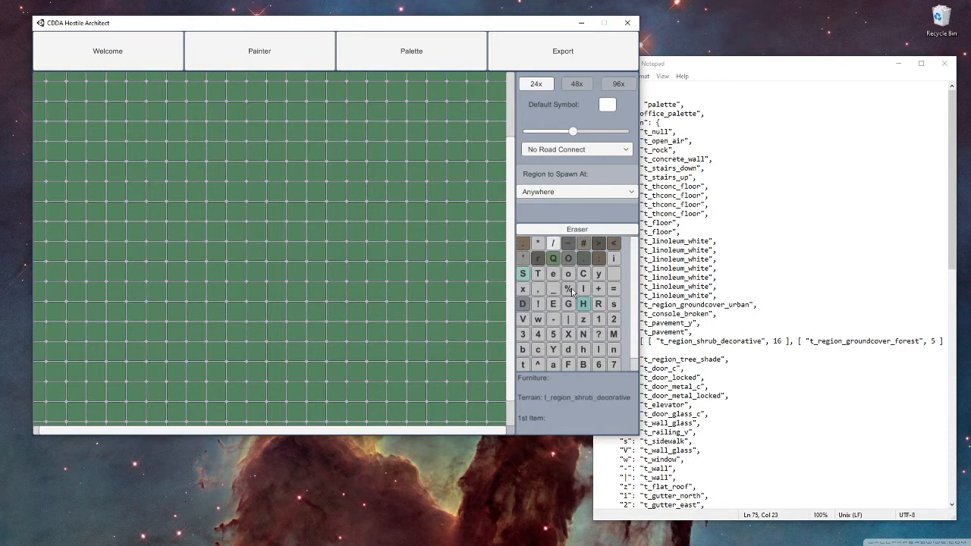
click(583, 246)
scroll(510, 227, down, 1)
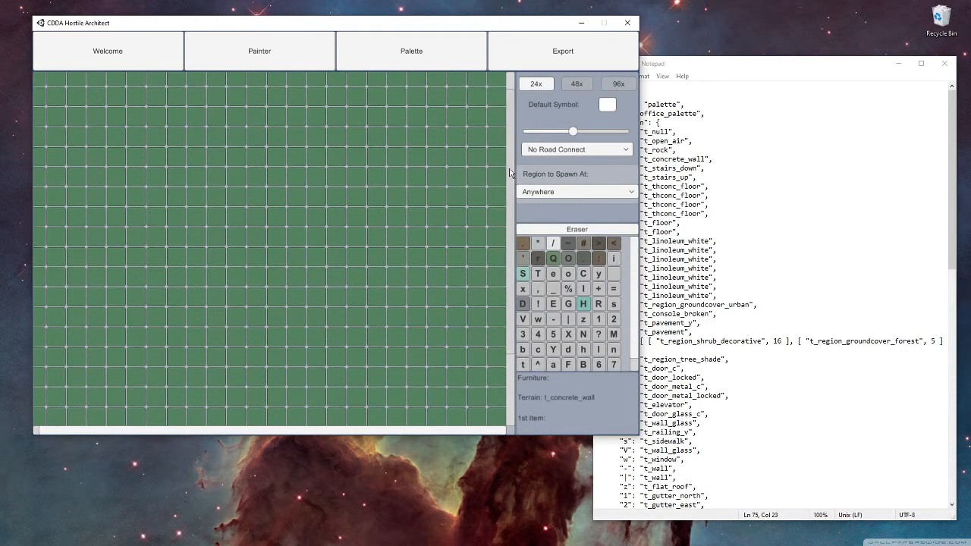
click(543, 191)
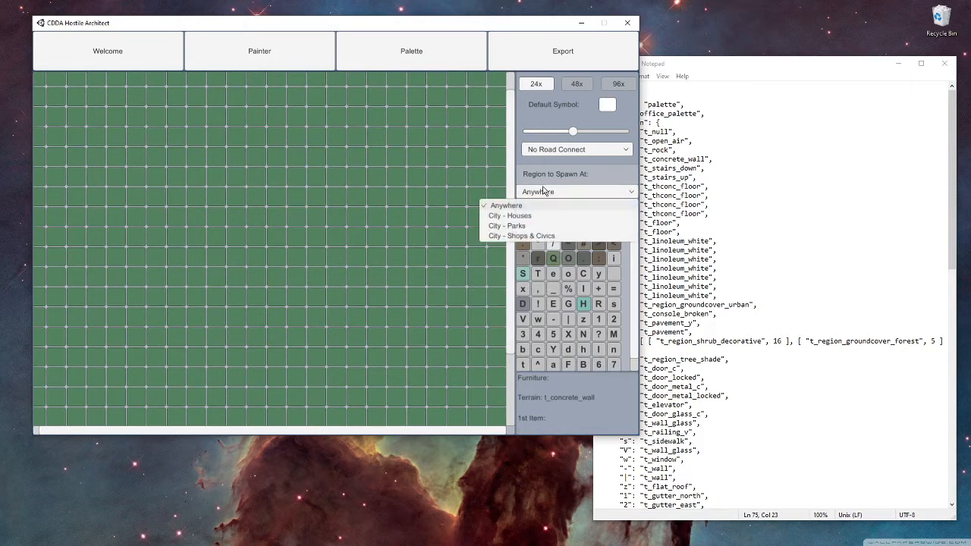
click(529, 237)
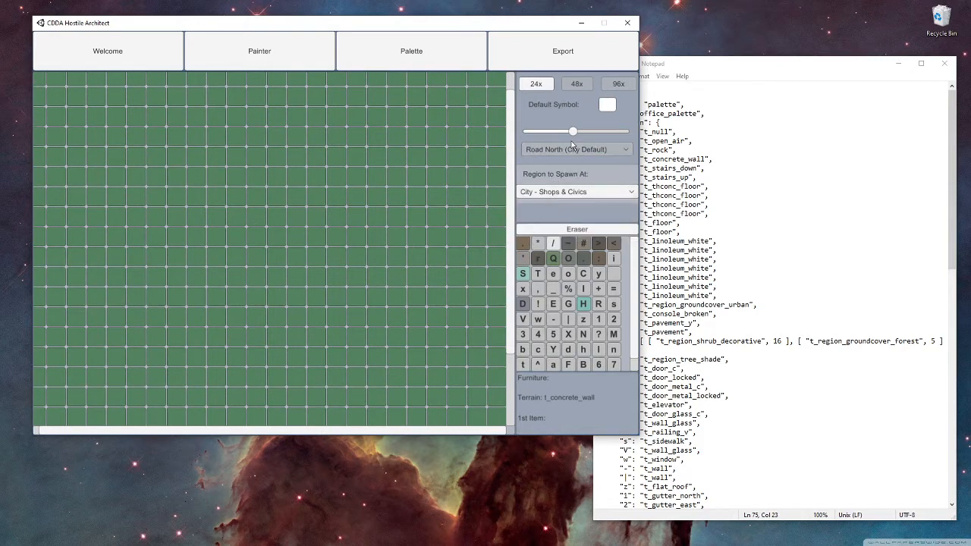
Step: Shrink the grid display slightly and paint a hollow rectangle of # concrete wall, 10 cells wide and 9 cells high
drag(572, 136, 566, 134)
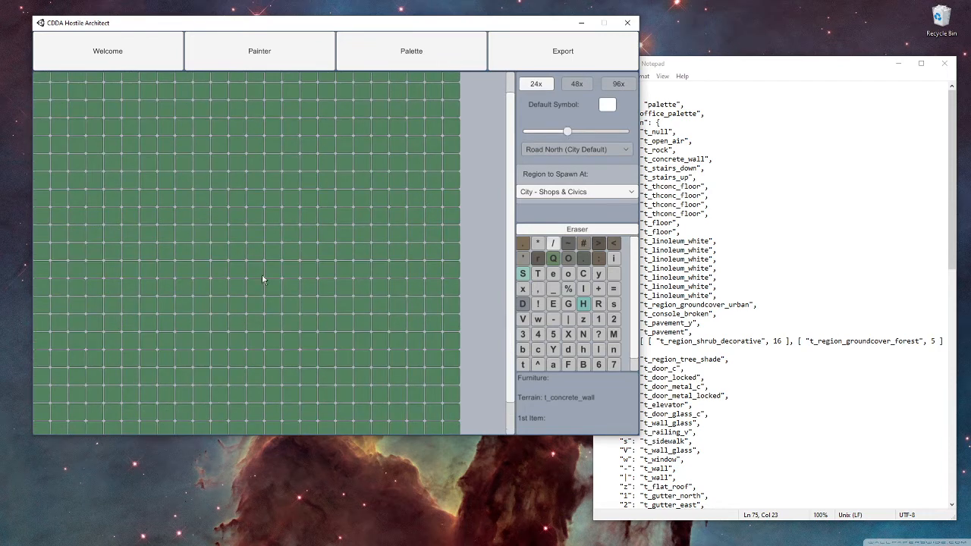
click(307, 199)
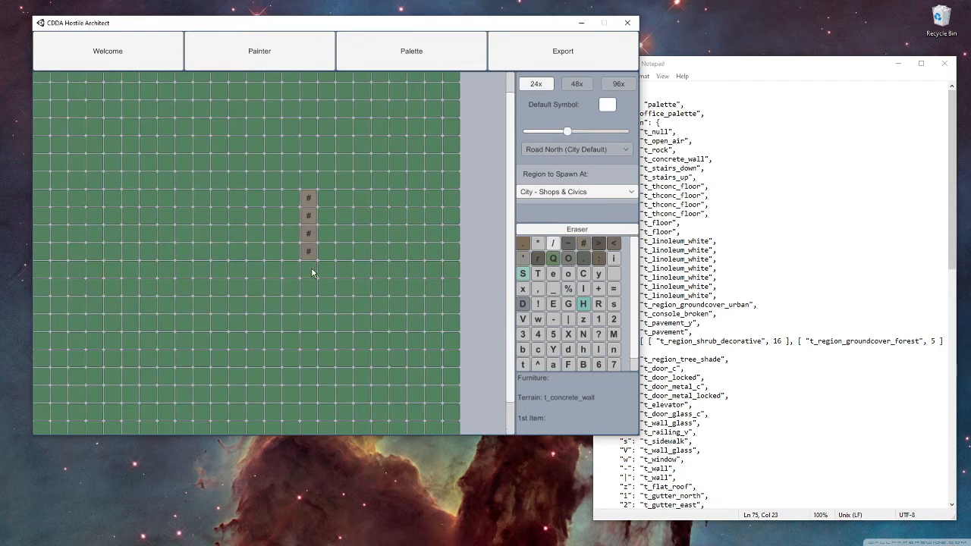
mouse_move(311, 273)
mouse_down()
mouse_move(306, 313)
mouse_move(166, 307)
mouse_move(151, 295)
mouse_move(148, 272)
mouse_move(151, 177)
mouse_move(173, 163)
mouse_move(309, 168)
mouse_move(306, 182)
mouse_up()
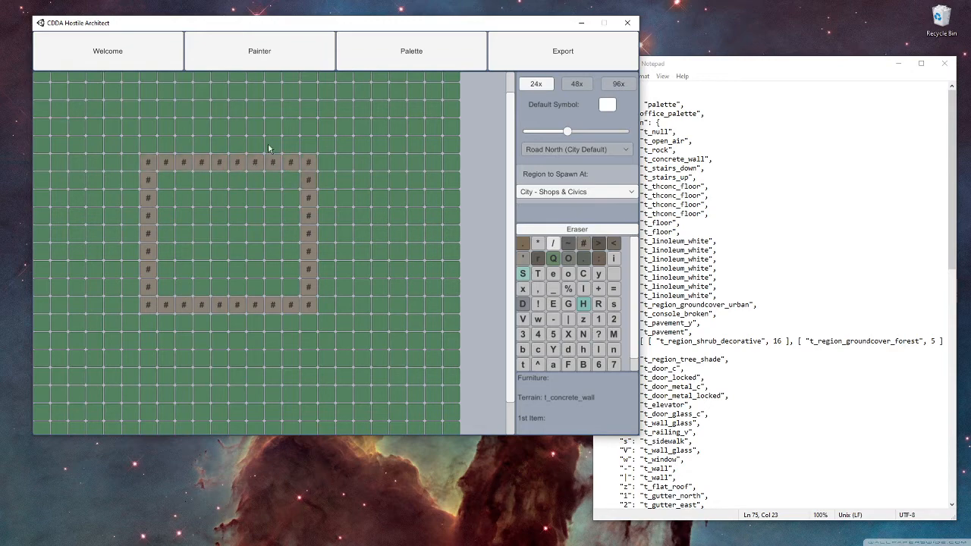
drag(269, 147, 309, 270)
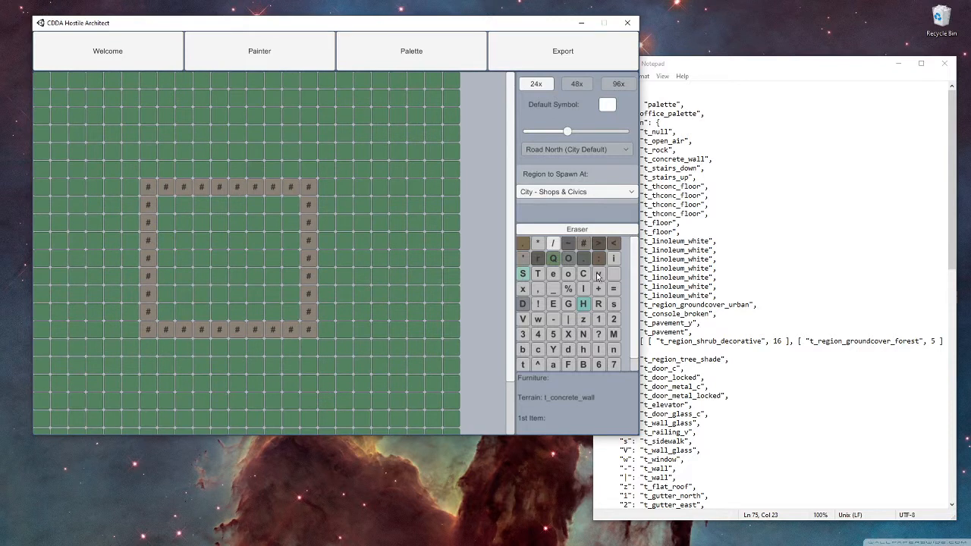
Step: Look up the pavement symbol in office.json and paint a three-cell-wide vertical strip of _ pavement one column east of the wall rectangle
click(523, 260)
click(536, 242)
click(814, 262)
scroll(814, 262, down, 7)
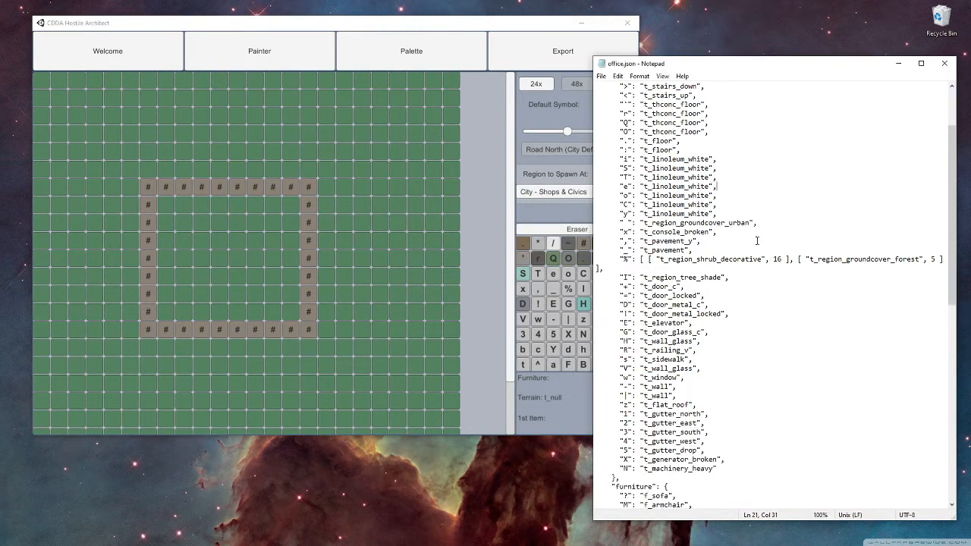
scroll(707, 213, down, 4)
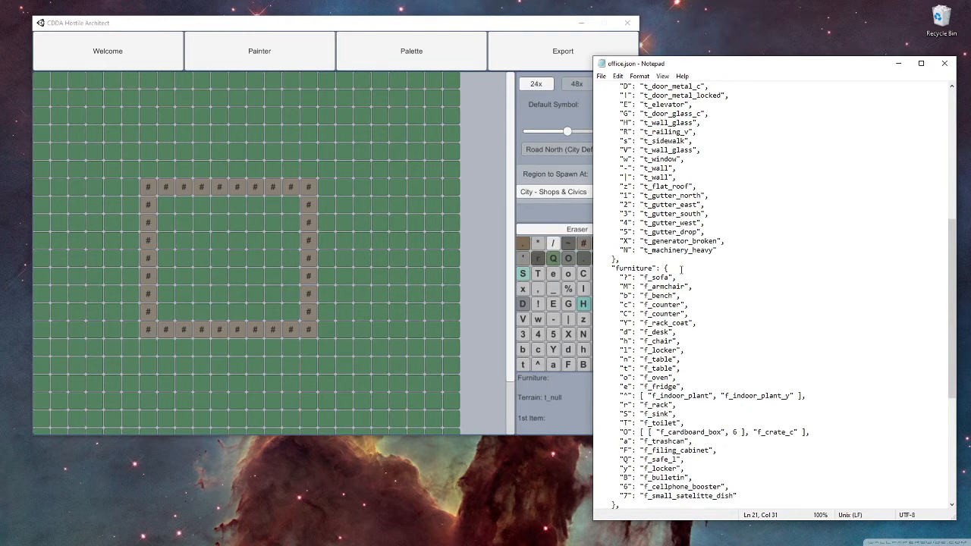
scroll(725, 223, up, 5)
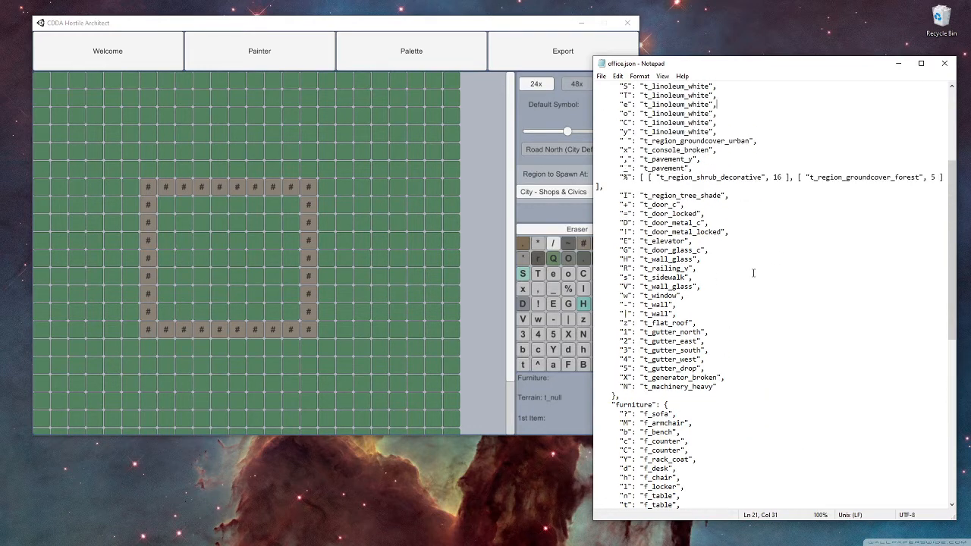
scroll(735, 277, up, 6)
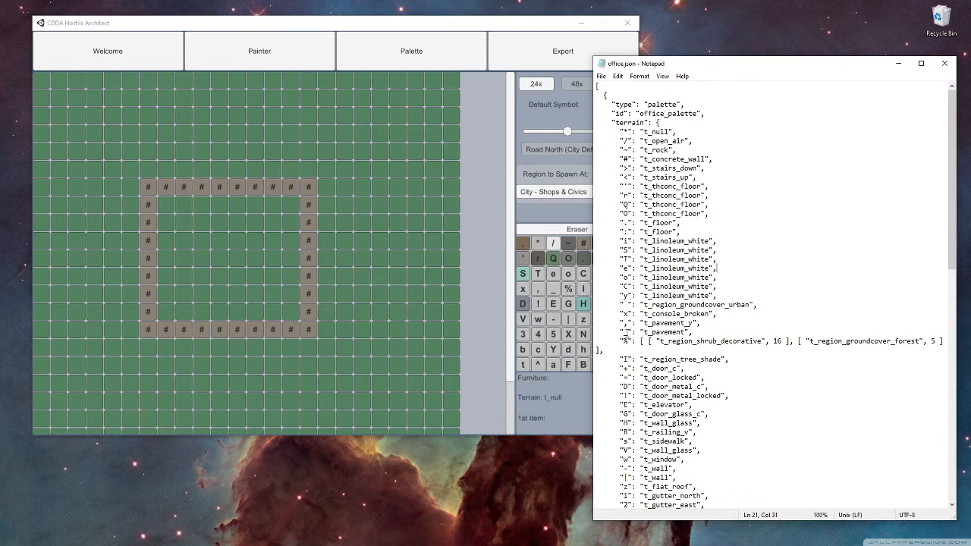
click(547, 218)
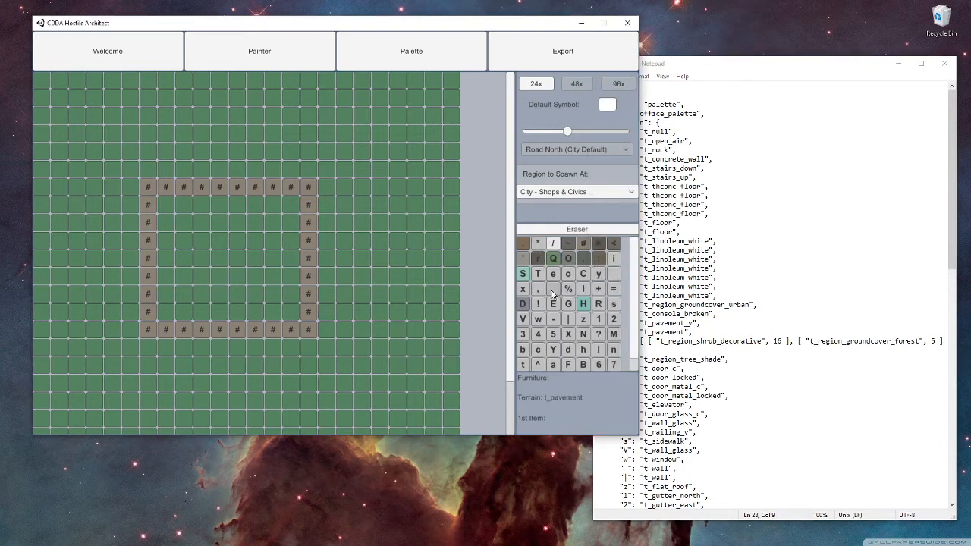
drag(273, 161, 312, 278)
drag(382, 99, 350, 101)
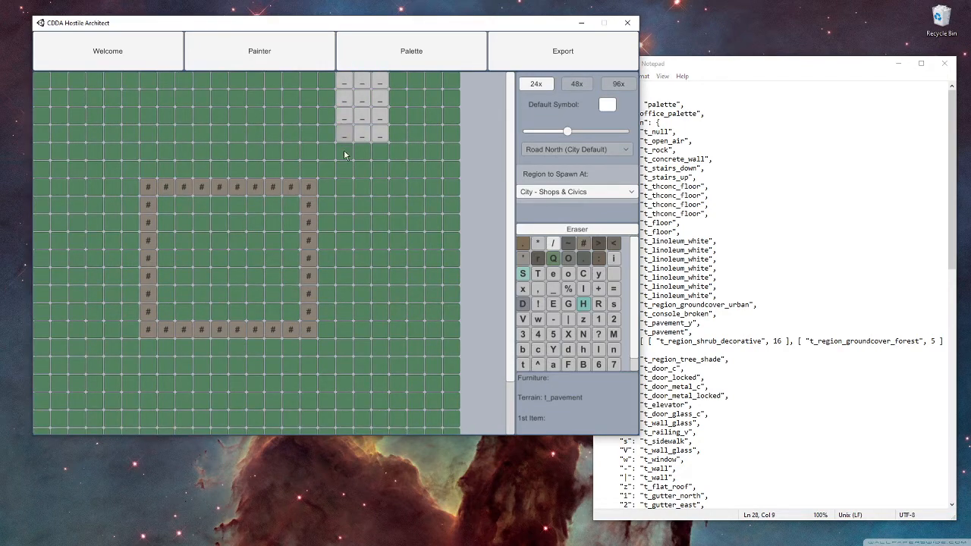
mouse_move(366, 156)
mouse_down()
mouse_move(360, 303)
mouse_move(348, 323)
mouse_move(376, 336)
mouse_up()
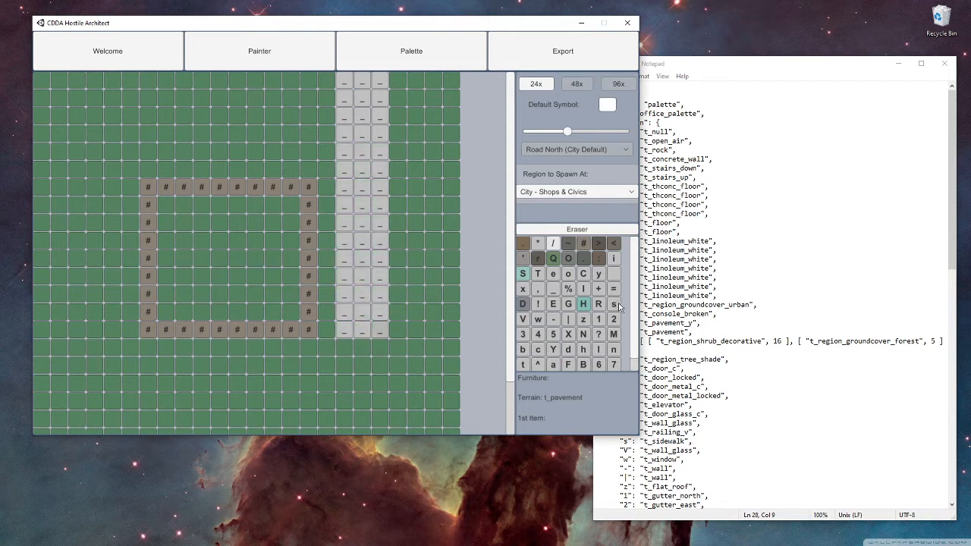
Step: Look up the sidewalk symbol in office.json and fill the one-column gap between the concrete wall and the pavement with s sidewalk cells
click(733, 334)
scroll(729, 292, down, 3)
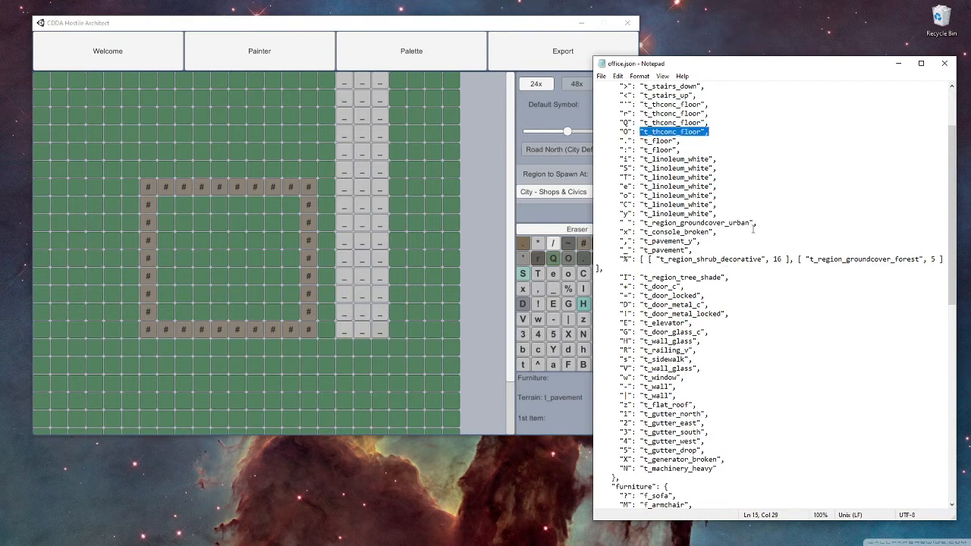
drag(693, 360, 619, 360)
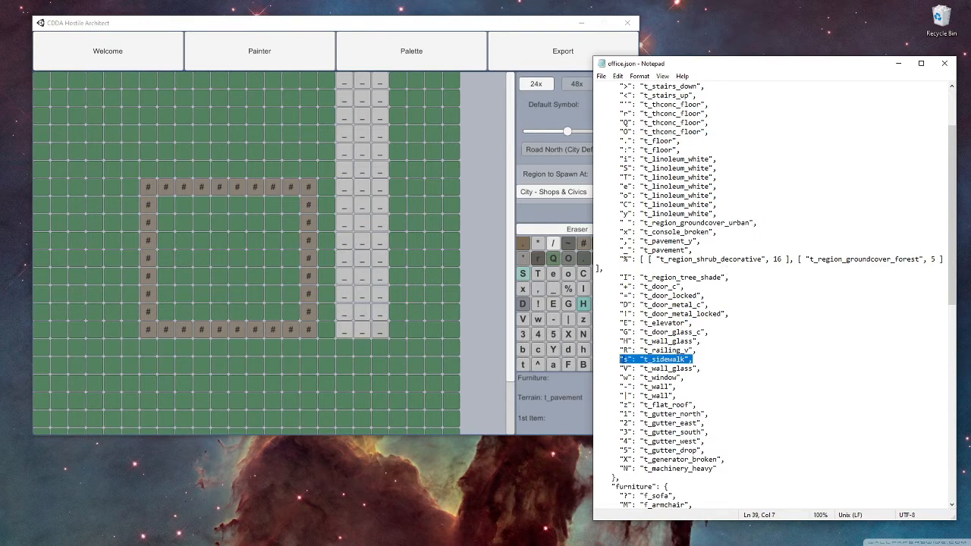
click(555, 398)
scroll(618, 273, down, 1)
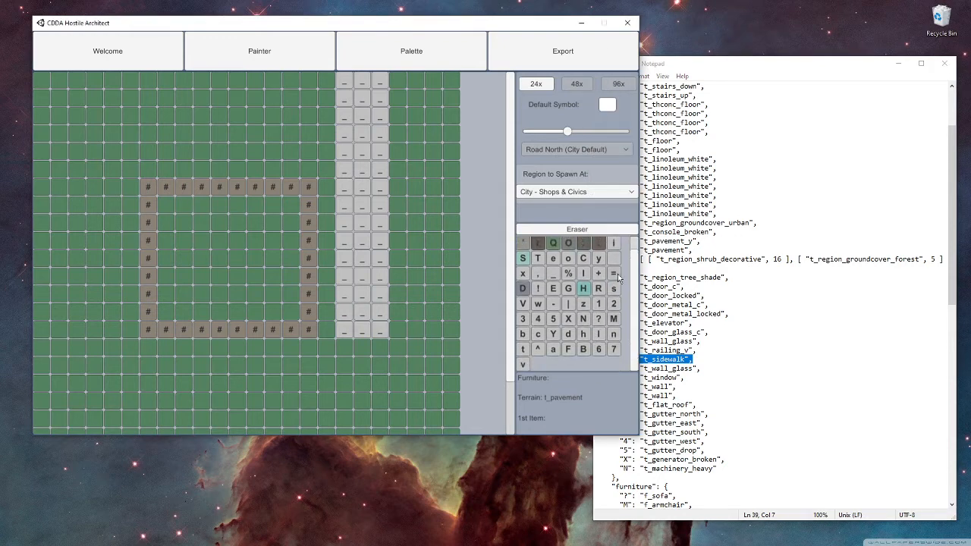
click(614, 289)
click(326, 330)
click(326, 312)
click(326, 294)
click(325, 259)
click(327, 276)
click(326, 242)
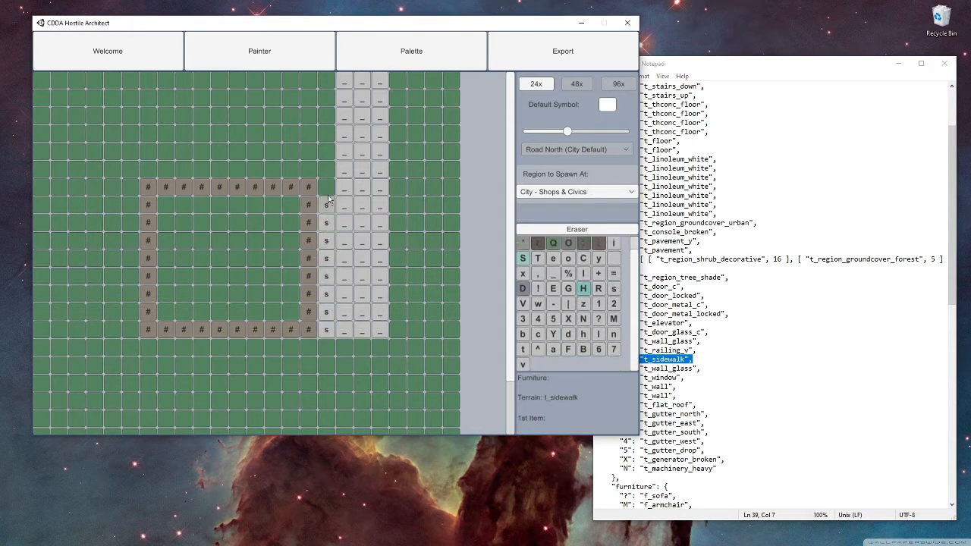
click(326, 187)
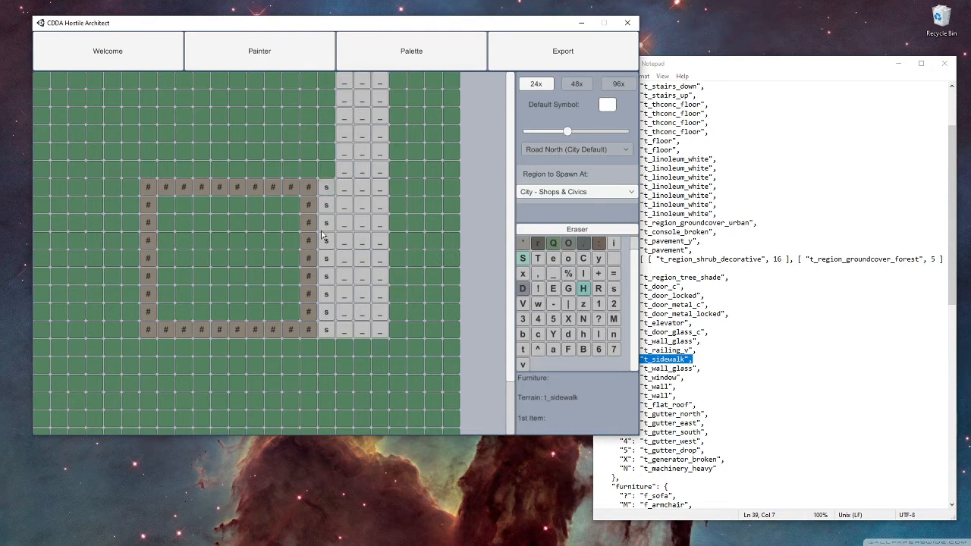
Step: Widen the pavement beside the building by three columns and paint three horizontal three-cell lines of the , t_pavement_y symbol on the added area
click(551, 276)
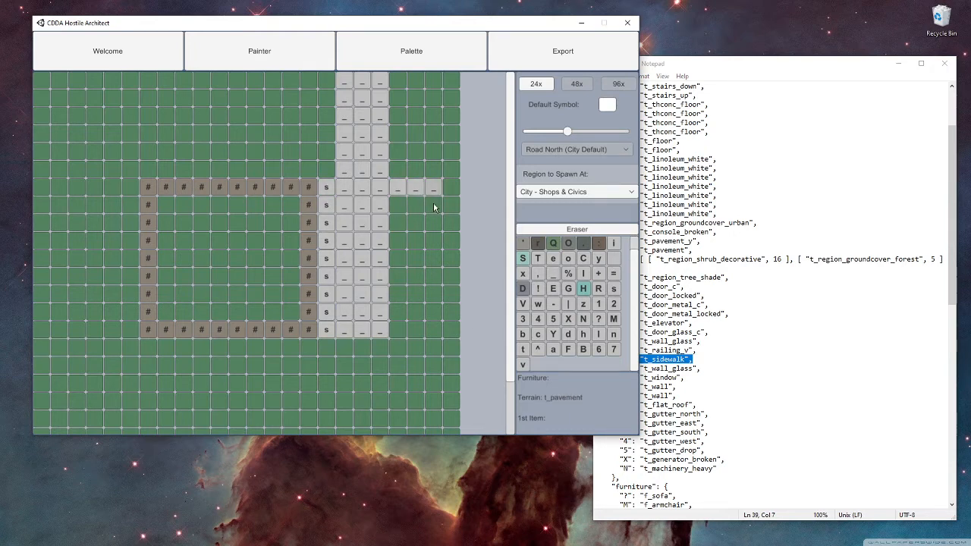
mouse_move(414, 224)
mouse_down()
mouse_move(433, 245)
mouse_move(393, 247)
mouse_move(434, 285)
mouse_move(408, 302)
mouse_move(425, 331)
mouse_move(438, 332)
mouse_up()
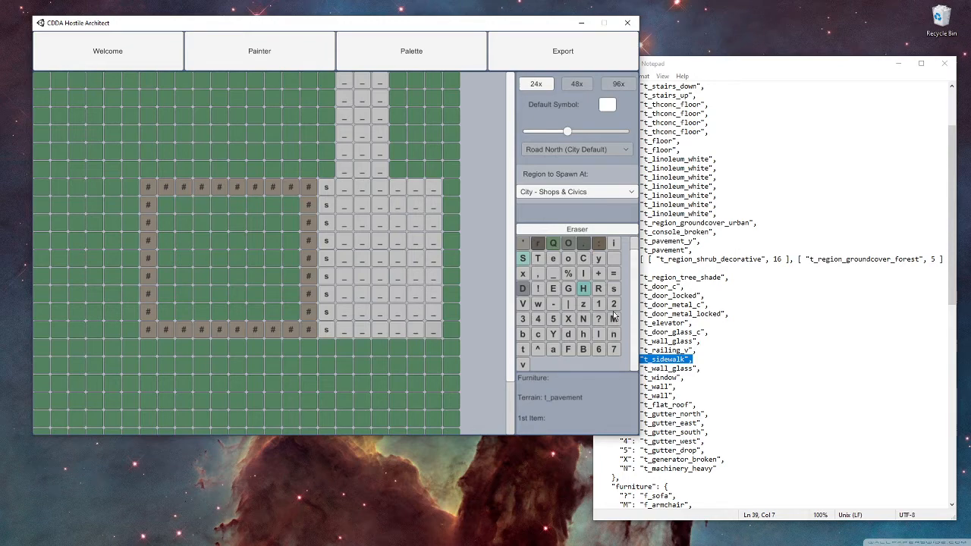
click(702, 352)
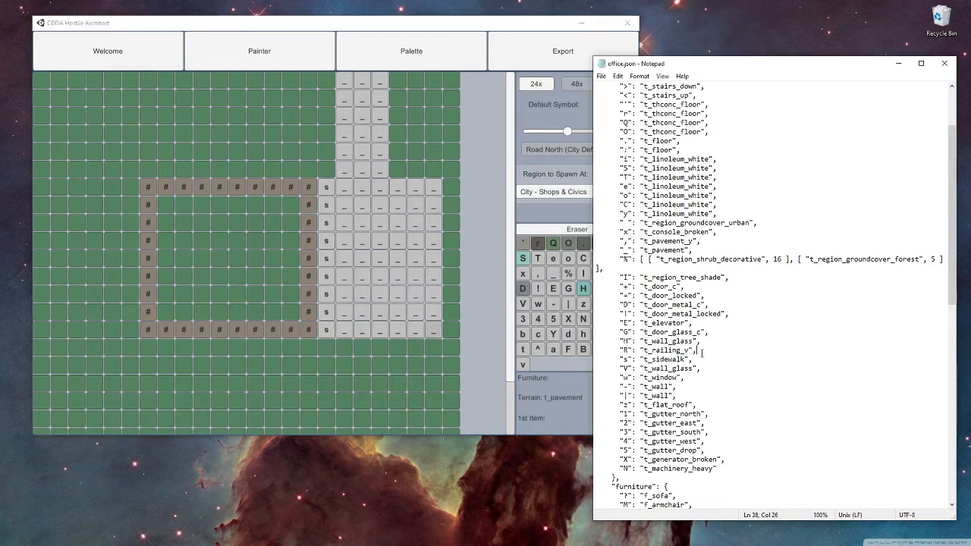
click(589, 299)
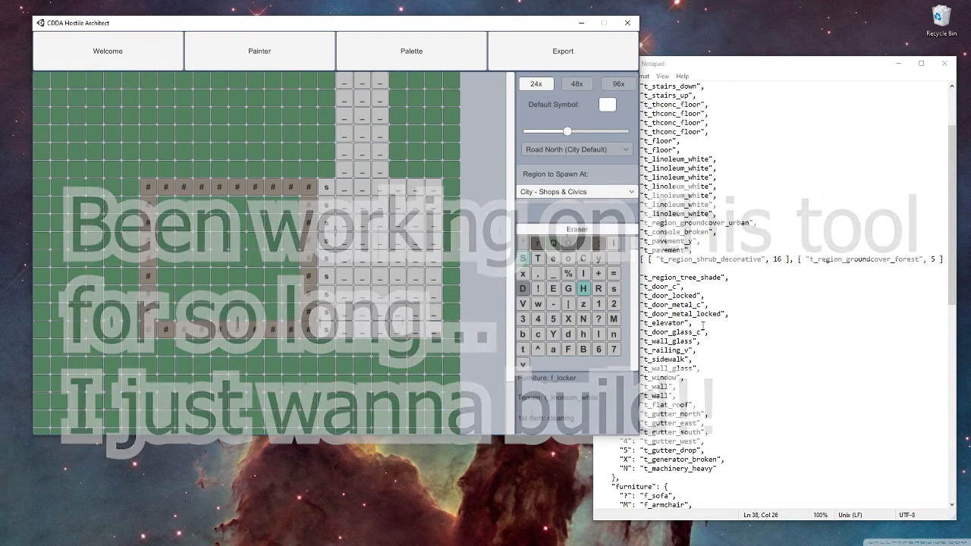
click(734, 392)
scroll(726, 283, up, 3)
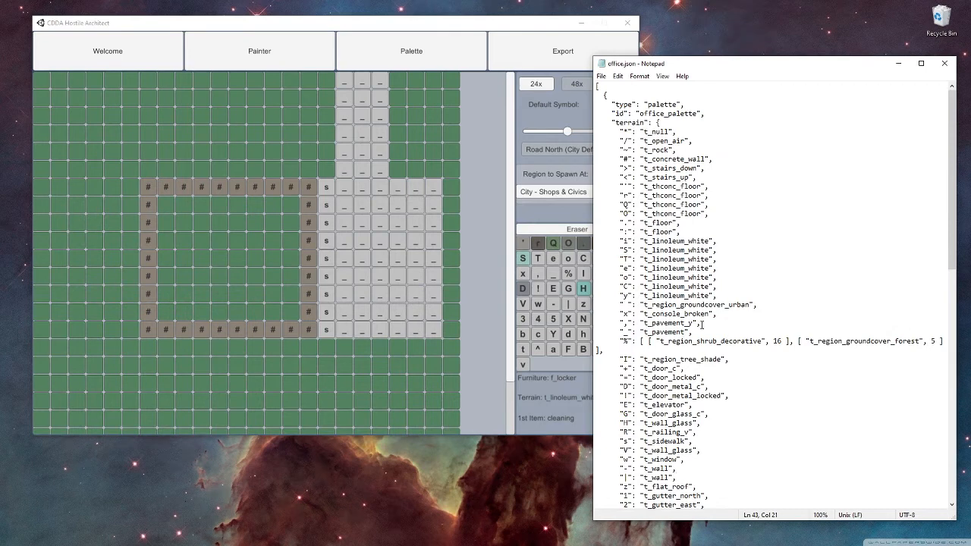
click(533, 285)
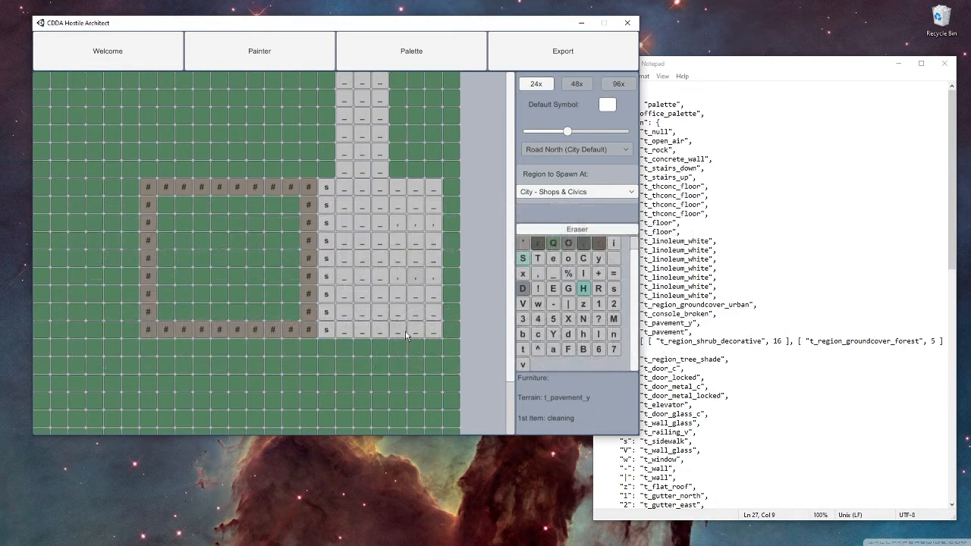
drag(418, 333, 430, 329)
Step: Set the fill color of the , t_pavement_y palette entry to pale yellow #D7D2AE, save over it, and return to the Painter view
click(415, 64)
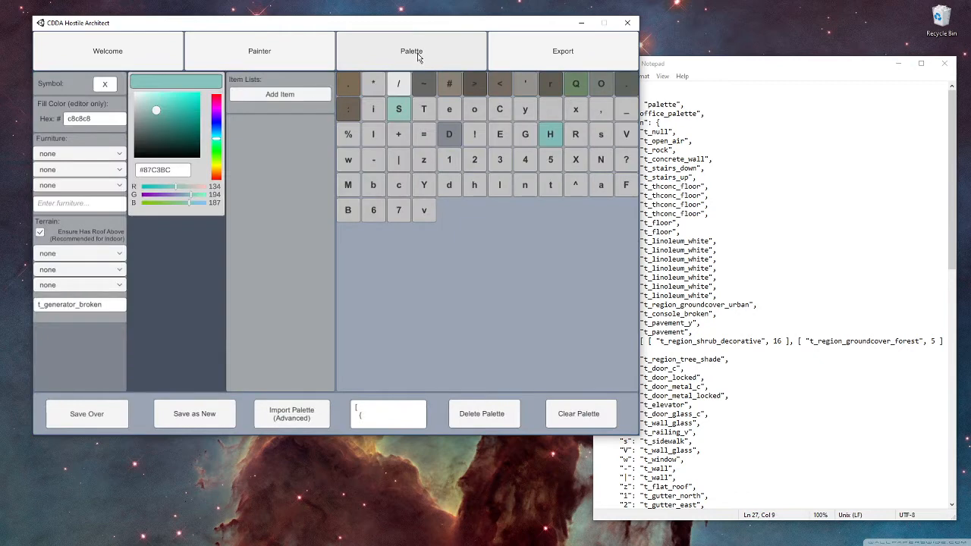
click(601, 108)
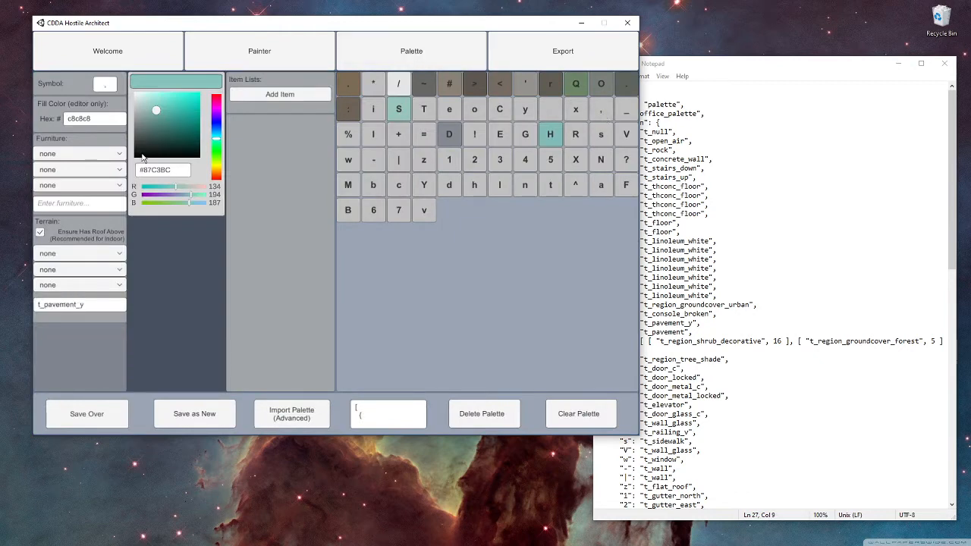
drag(217, 164, 217, 167)
click(154, 107)
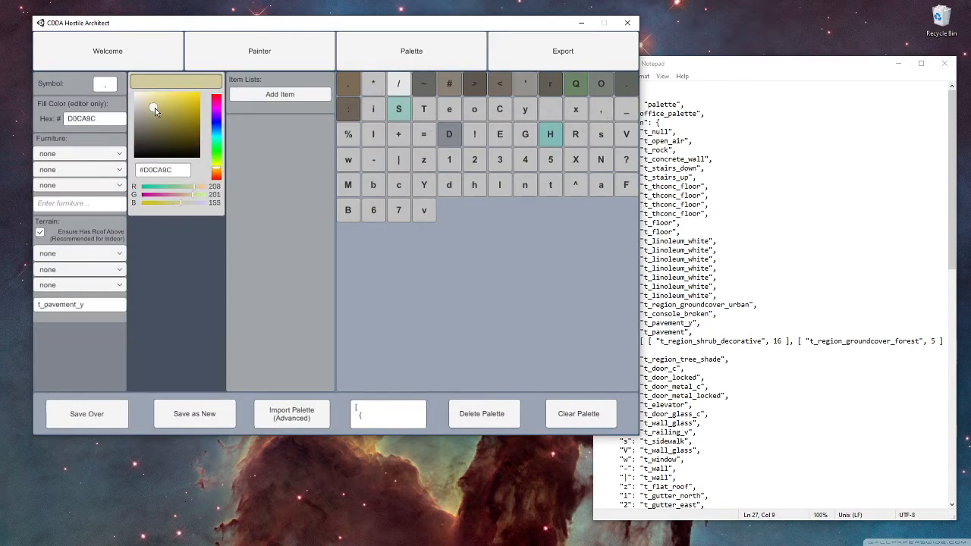
drag(154, 108, 149, 105)
click(86, 414)
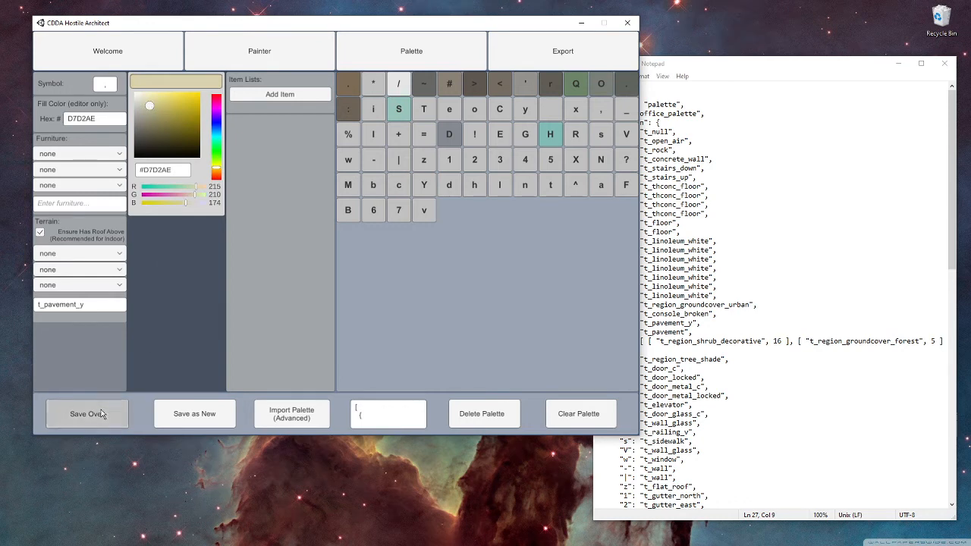
click(234, 55)
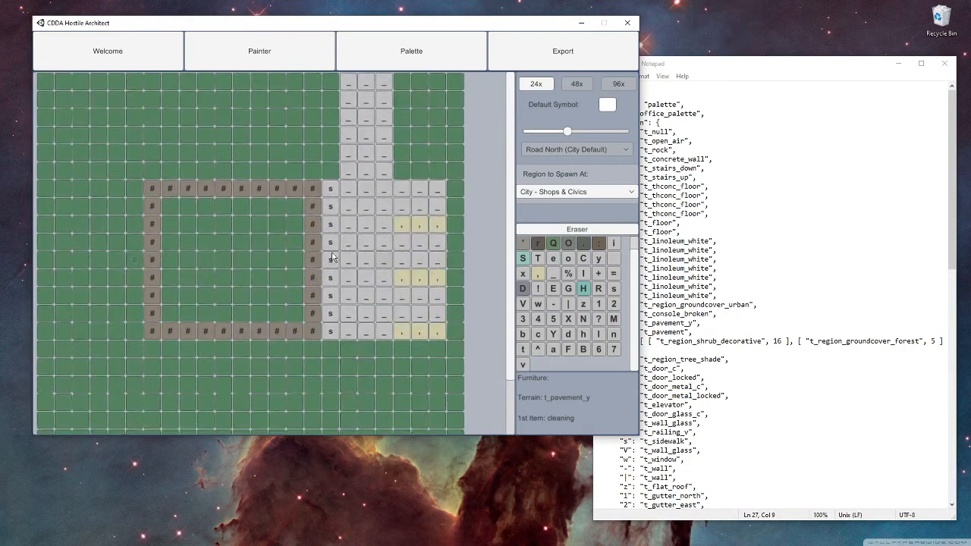
Step: Look through the terrain and furniture lists in office.json for the t_floor symbols and compare them with the Painter's palette symbols
click(711, 268)
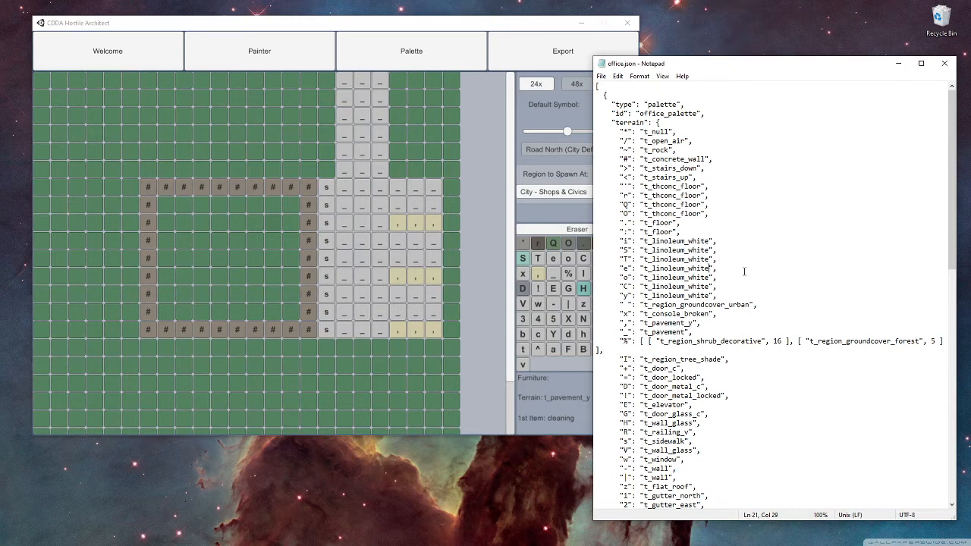
scroll(749, 266, down, 3)
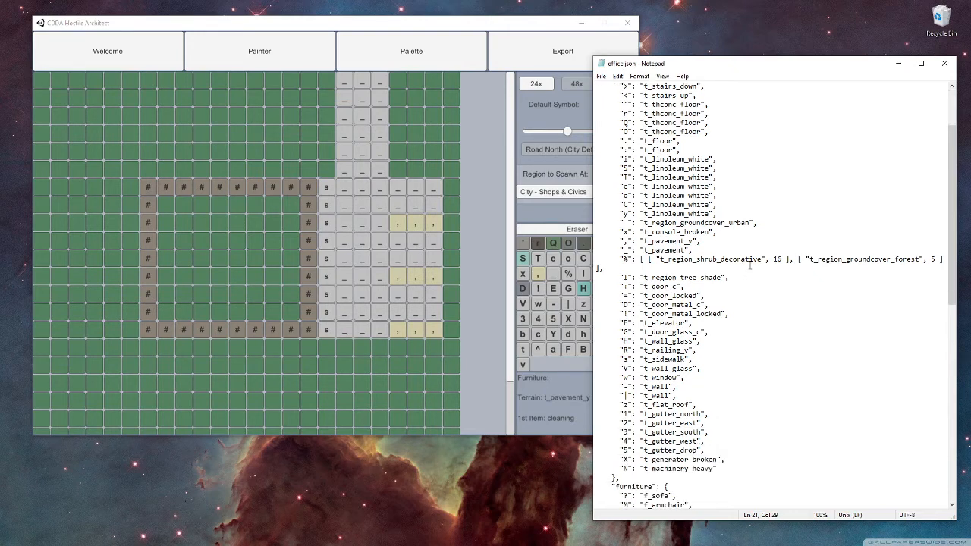
scroll(749, 266, up, 2)
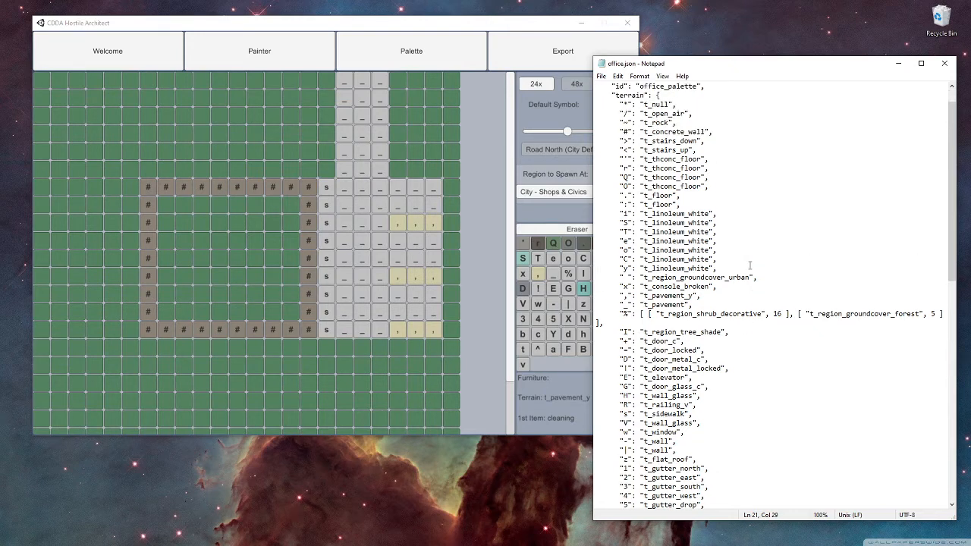
drag(625, 197, 629, 196)
click(576, 214)
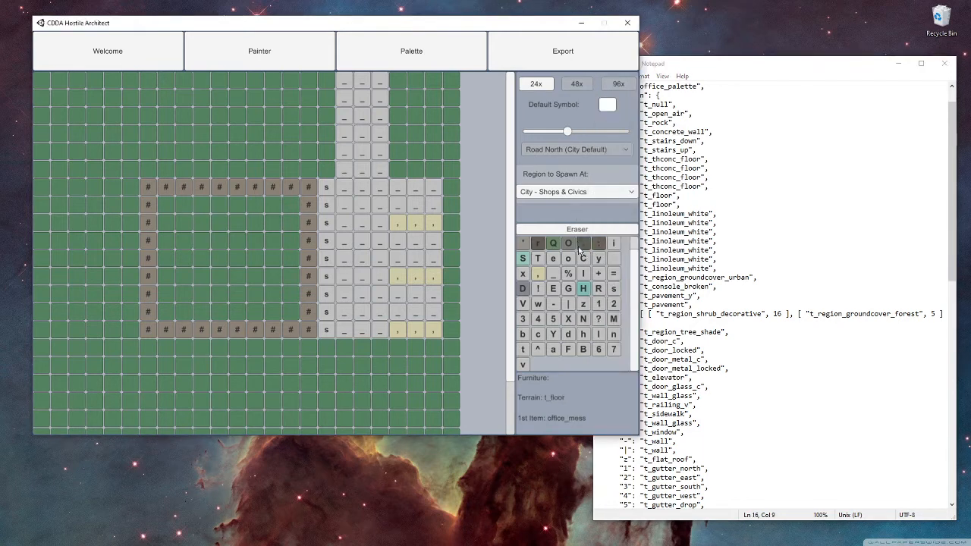
click(738, 241)
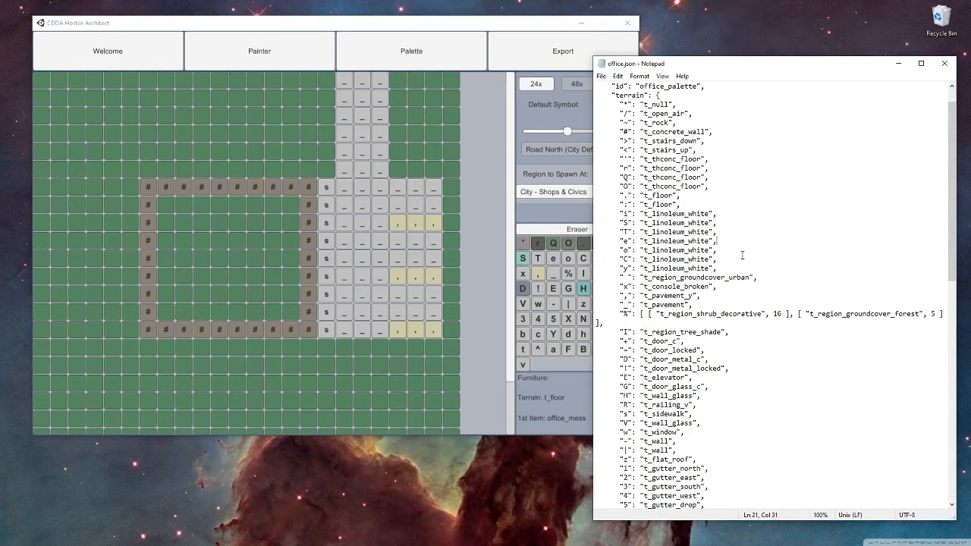
scroll(732, 264, down, 13)
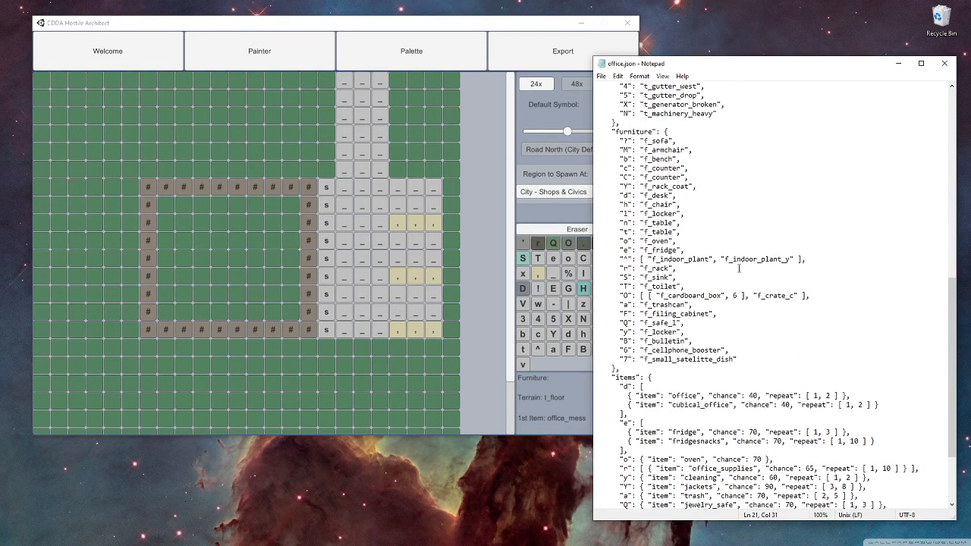
scroll(738, 267, up, 14)
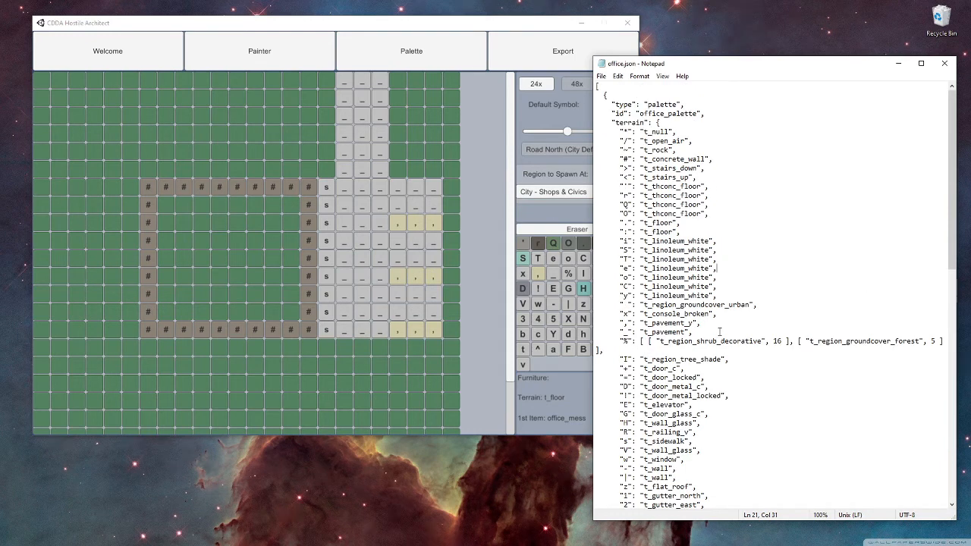
scroll(719, 331, down, 7)
click(529, 213)
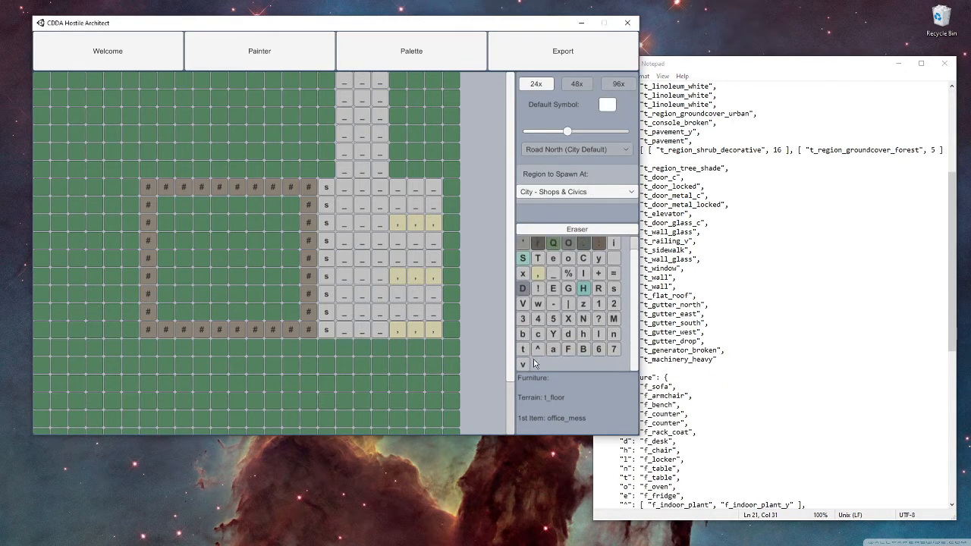
scroll(576, 280, up, 2)
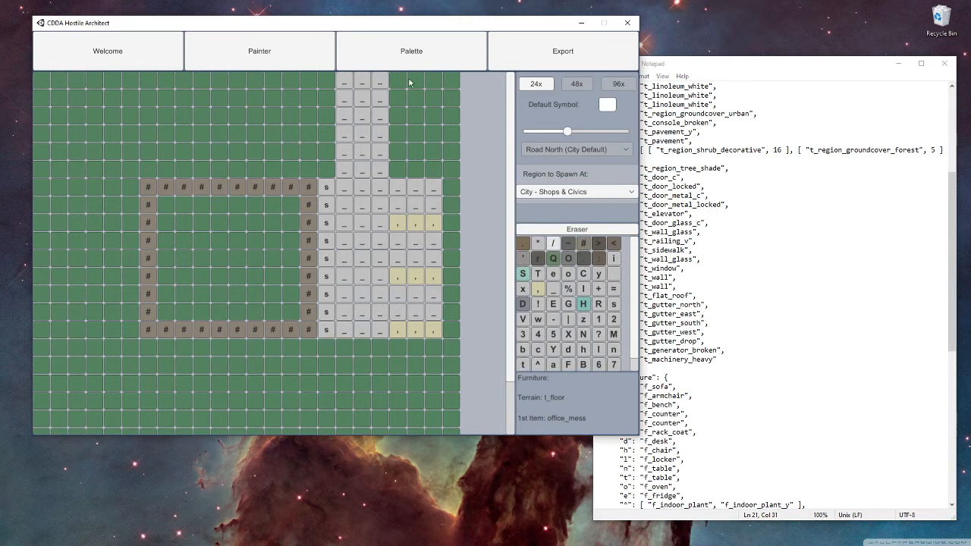
Step: Inspect the two t_floor entries in the palette and fill the building's interior with : floor cells in the Painter
click(411, 53)
click(625, 87)
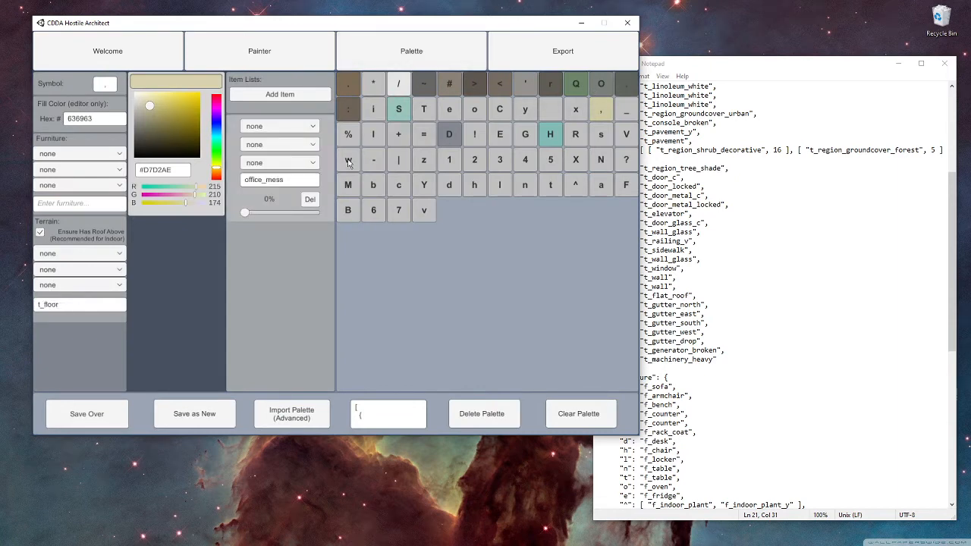
click(355, 116)
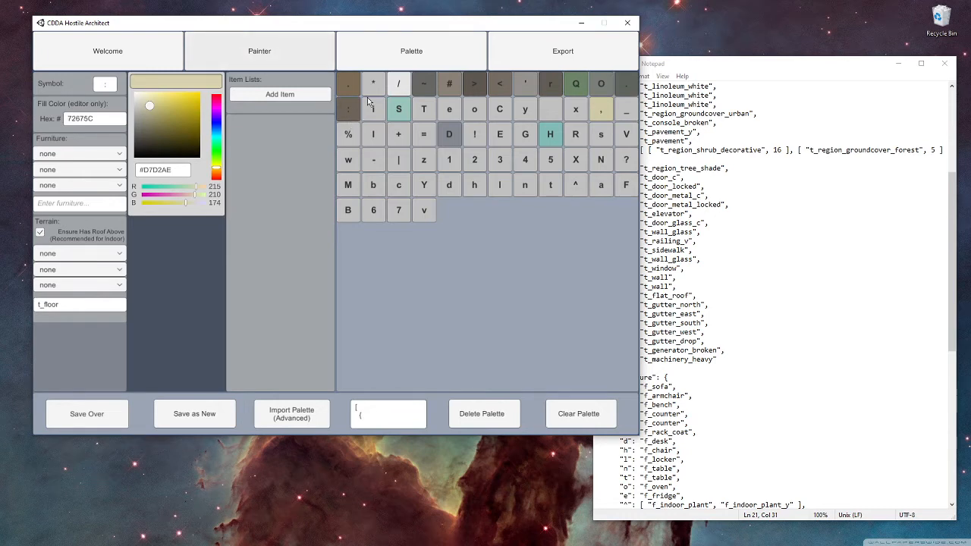
click(224, 59)
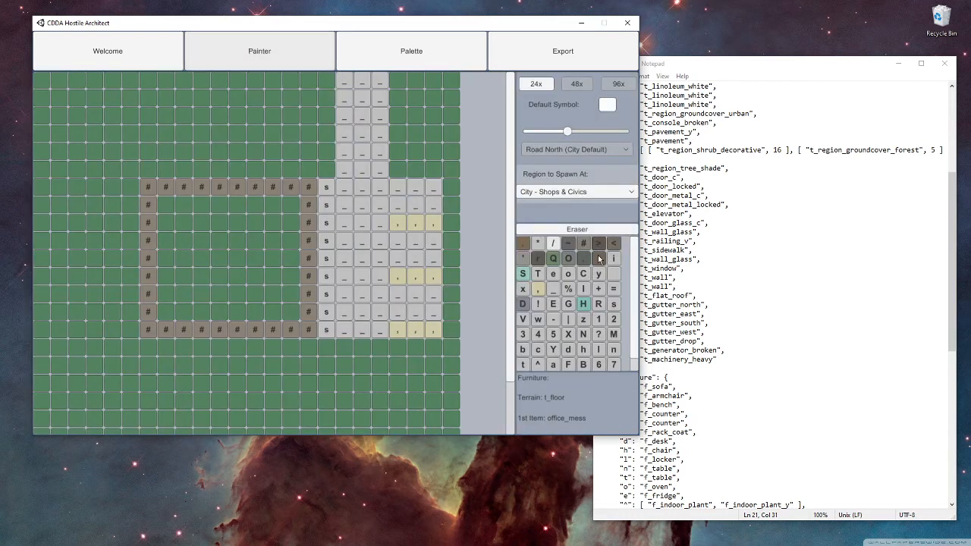
mouse_move(291, 205)
mouse_down()
mouse_move(285, 242)
mouse_move(166, 312)
mouse_up()
Step: Place a D metal door in the east wall, and w windows: four cells east, two north, two pairs west and two south
click(522, 303)
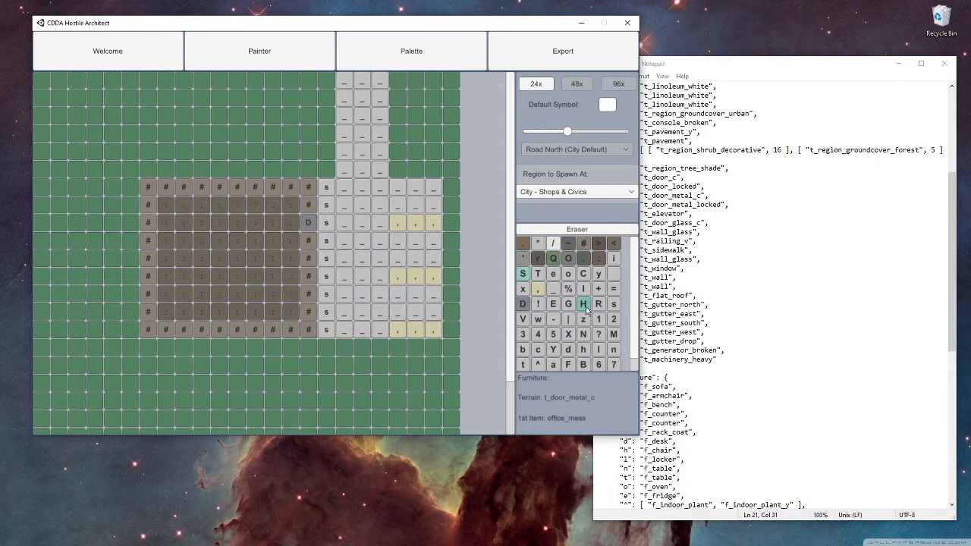
click(538, 319)
mouse_move(306, 279)
mouse_down()
mouse_move(308, 261)
mouse_move(306, 316)
mouse_up()
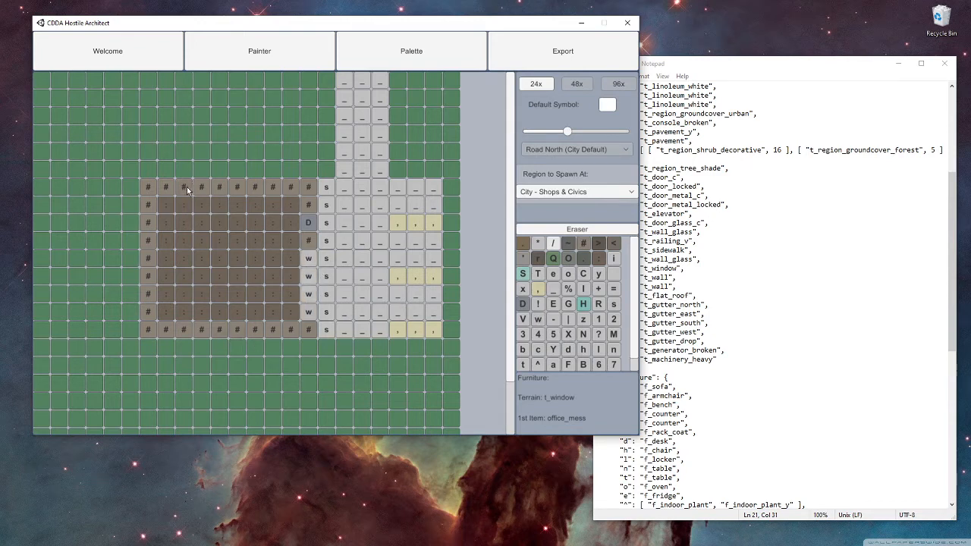
drag(183, 187, 201, 187)
drag(148, 222, 148, 241)
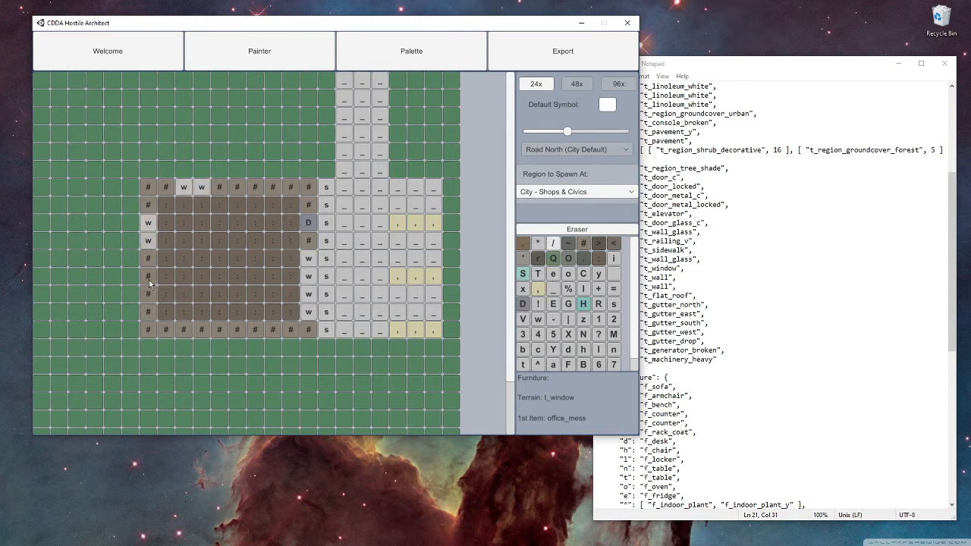
click(147, 276)
click(148, 295)
click(200, 335)
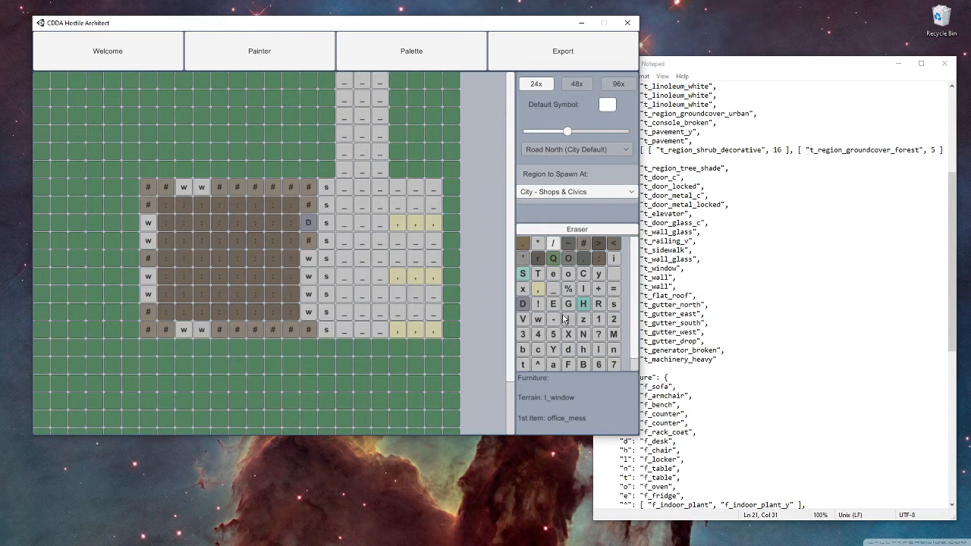
Step: Look up the desk symbol in office.json and paint d desks inside as a 2x2 block, a vertical three-cell line and a horizontal pair
click(748, 346)
click(567, 399)
click(570, 348)
click(257, 294)
click(273, 292)
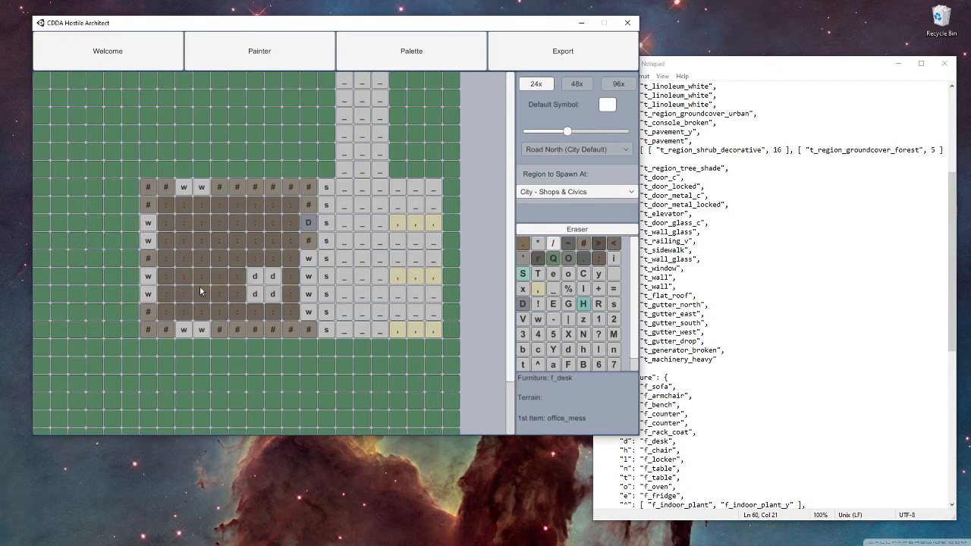
drag(183, 241, 183, 276)
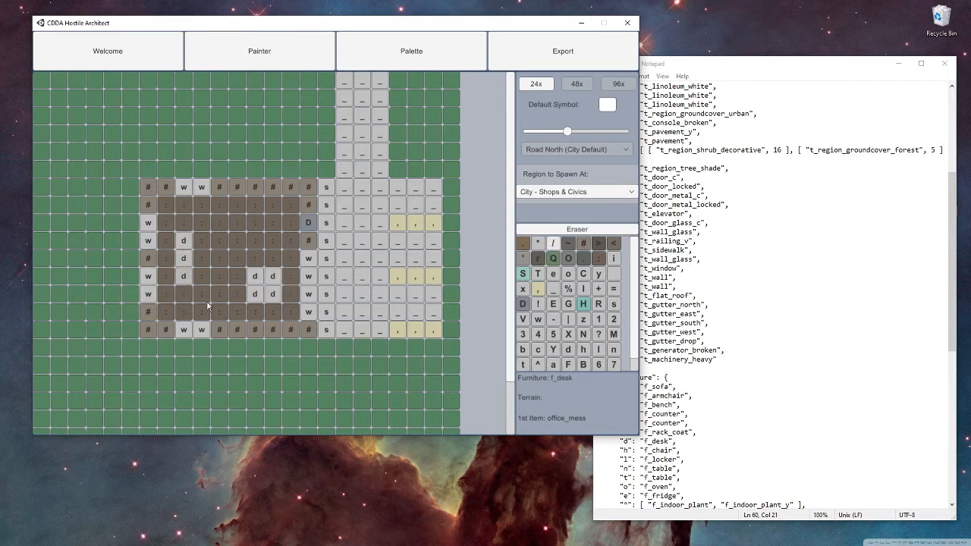
click(221, 223)
drag(222, 224, 237, 223)
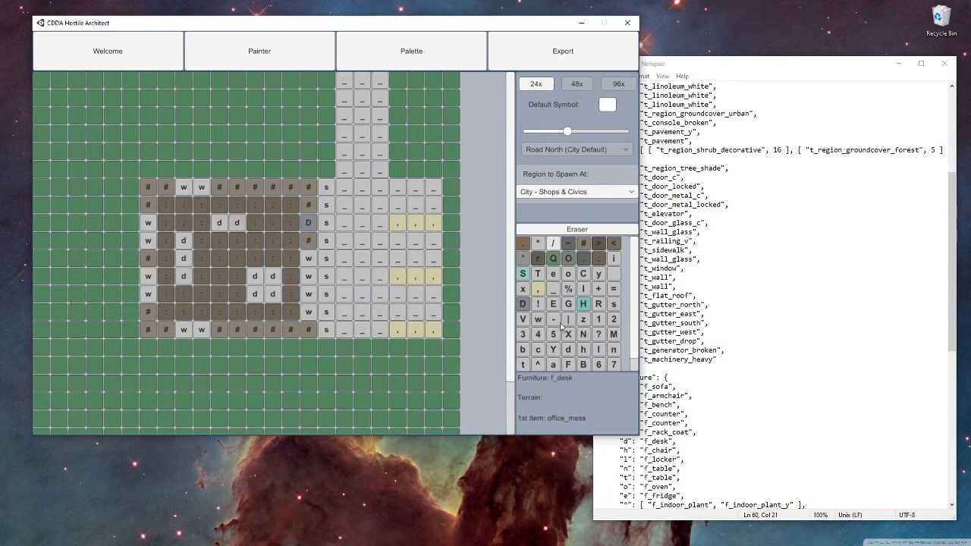
Step: Place four h chairs: one west of the vertical desks, one north of the desk pair, and one on each side of the 2x2 block
scroll(635, 300, down, 1)
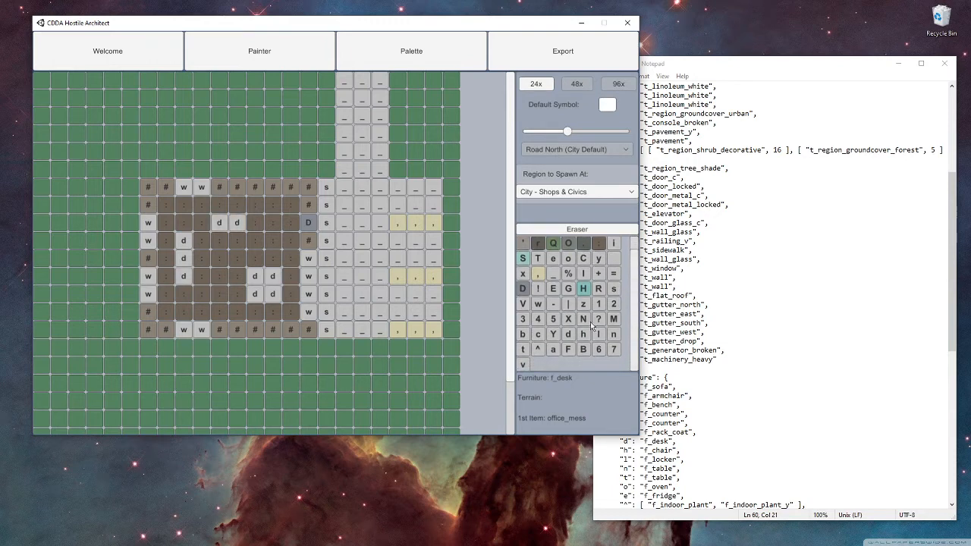
scroll(622, 312, up, 1)
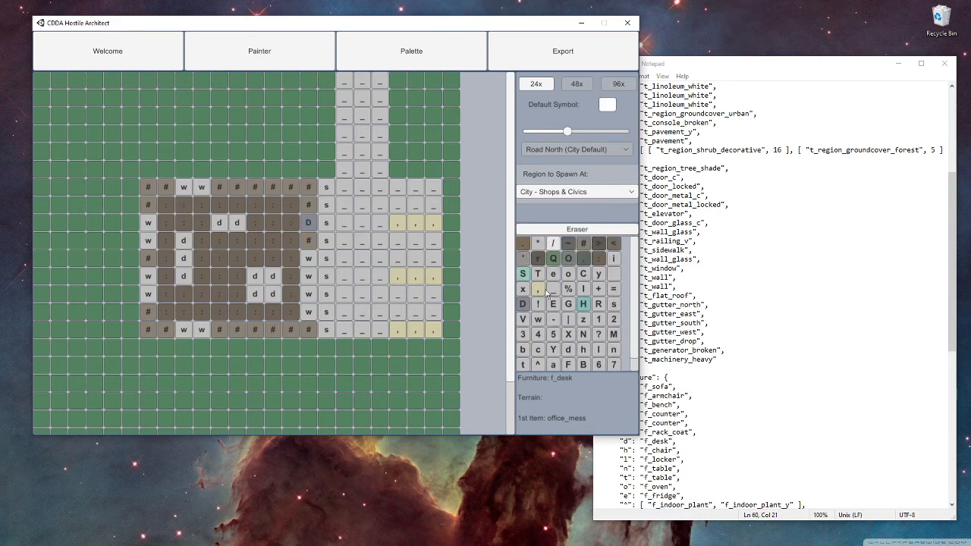
click(582, 339)
click(165, 258)
click(219, 206)
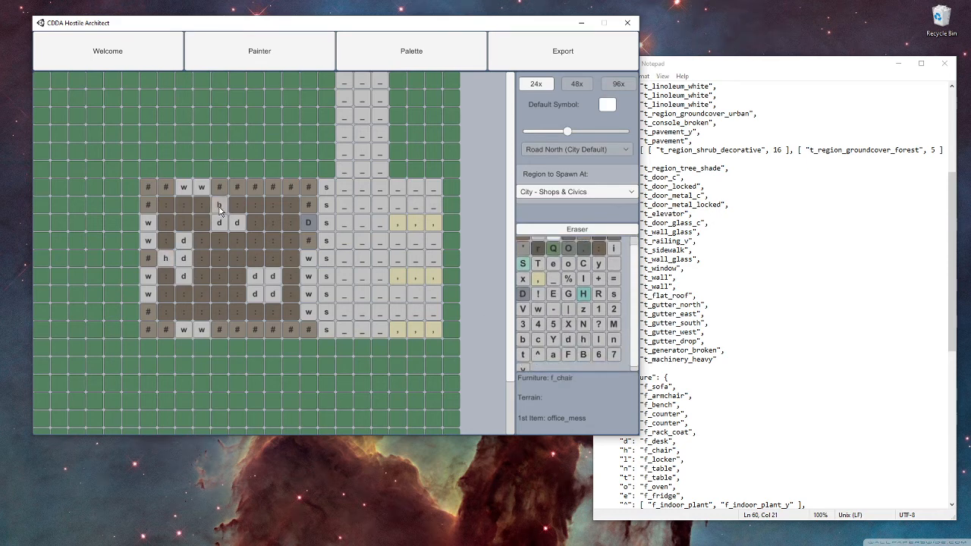
click(237, 294)
click(290, 294)
Step: Check the furniture symbols in office.json and inspect the a trashcan and y locker palette entries
click(730, 336)
scroll(731, 336, down, 5)
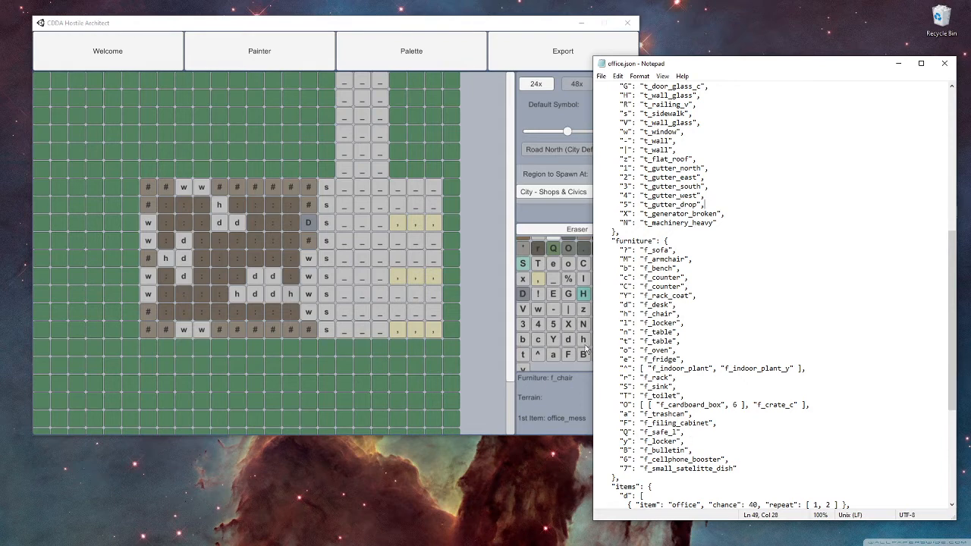
click(554, 355)
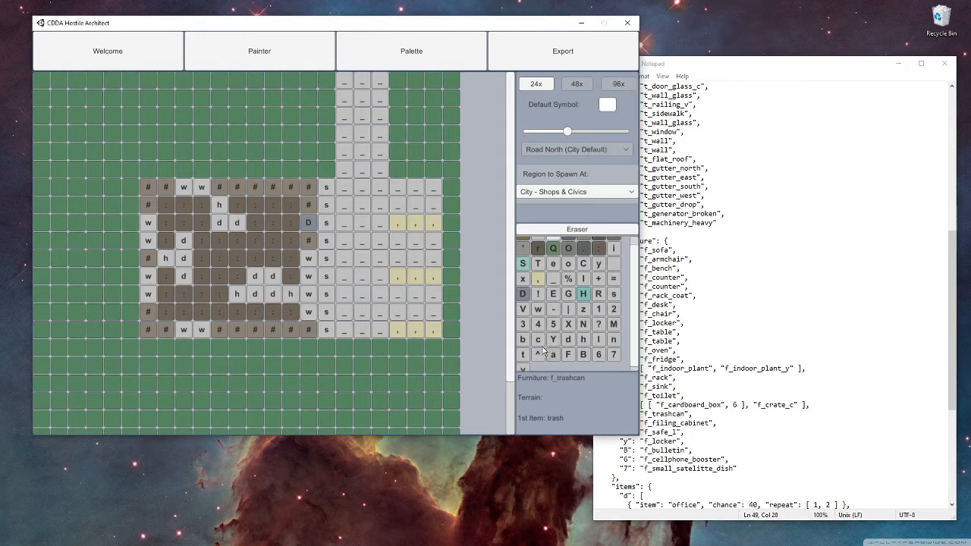
scroll(542, 346, down, 1)
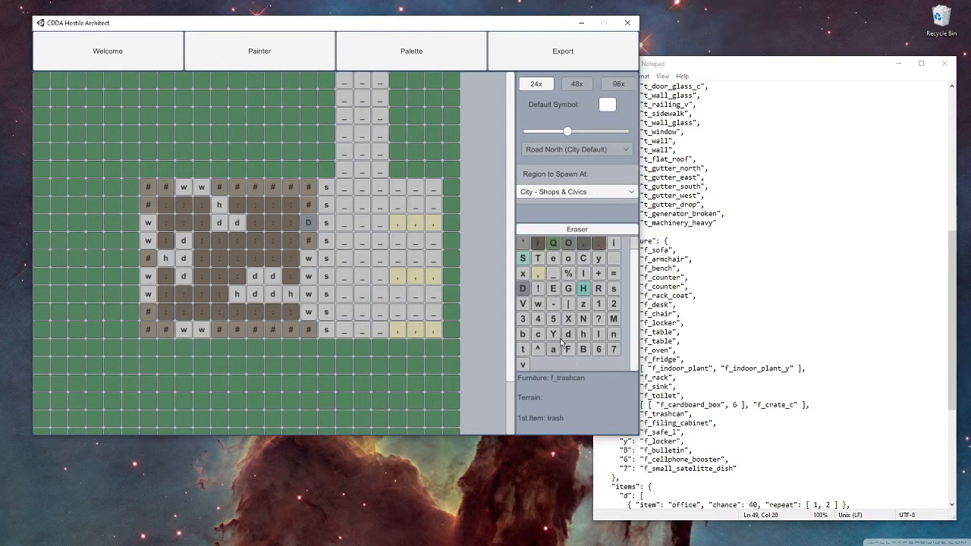
click(601, 260)
click(408, 57)
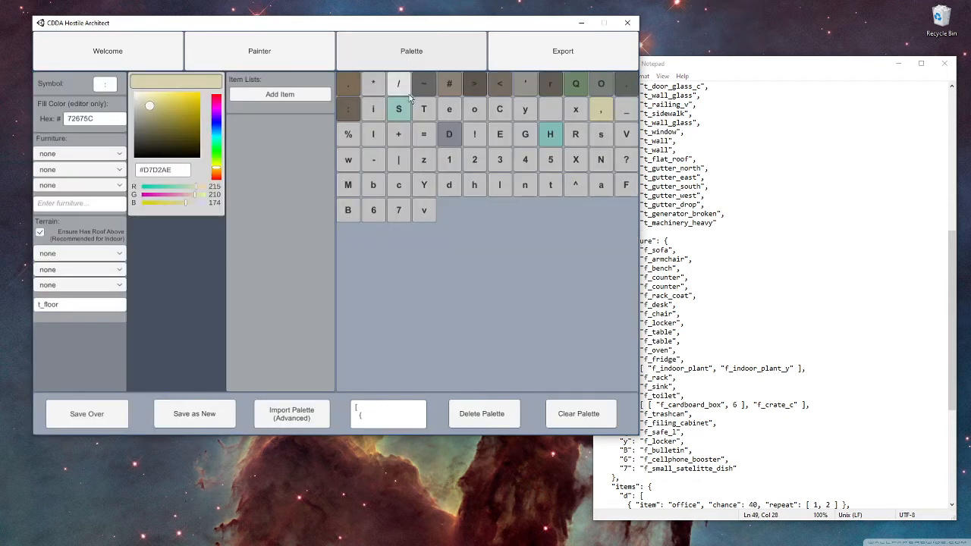
click(525, 111)
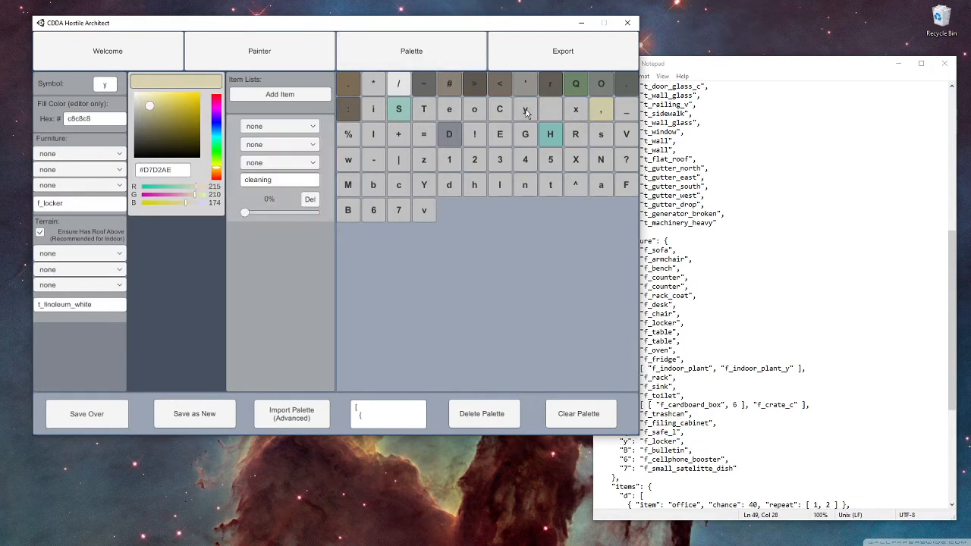
Step: Compare the terrain and furniture lists in office.json with the y locker entry to see how one symbol combines both
click(768, 205)
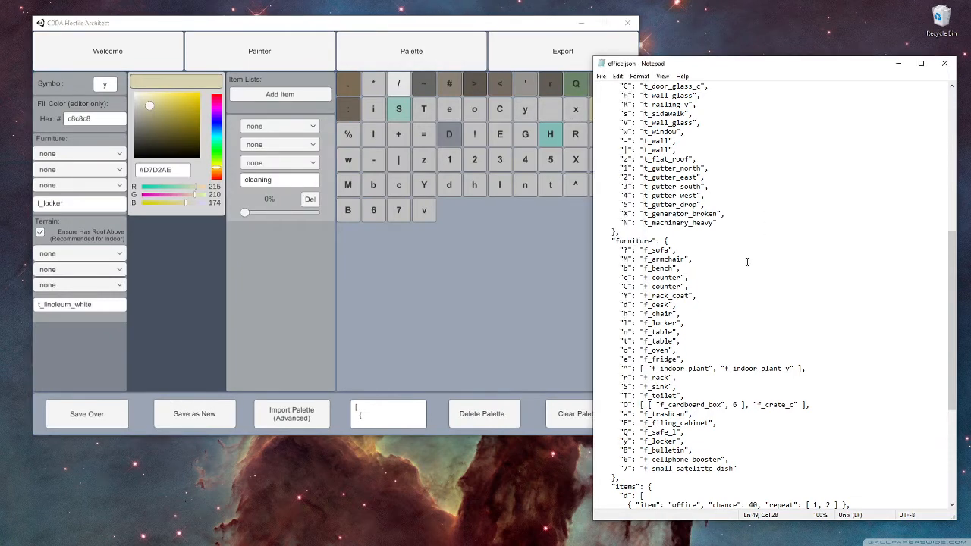
scroll(751, 261, up, 4)
scroll(753, 260, down, 2)
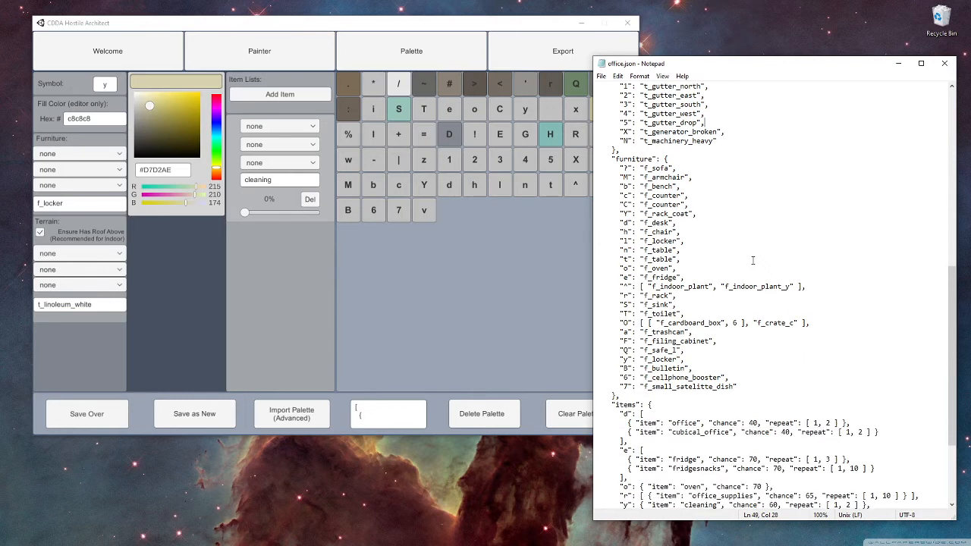
scroll(752, 260, up, 14)
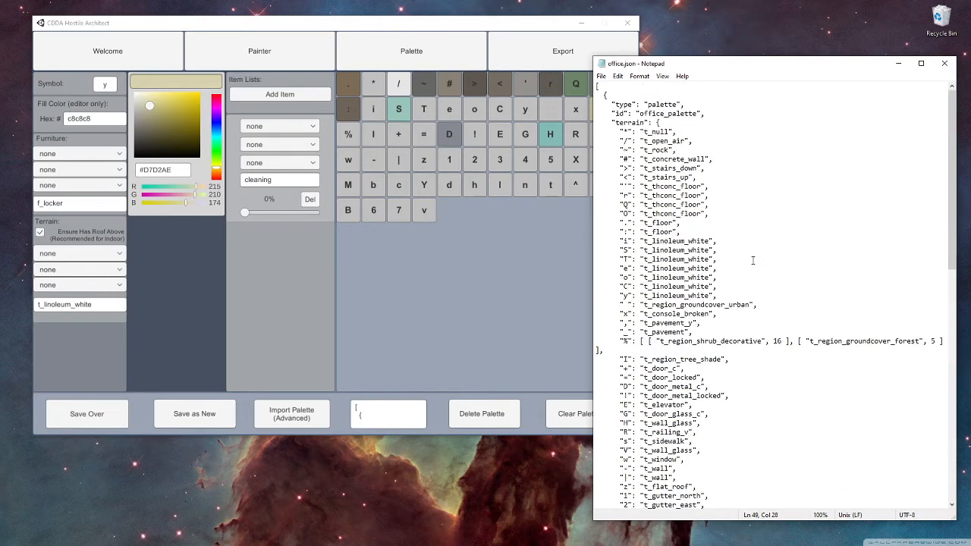
click(259, 51)
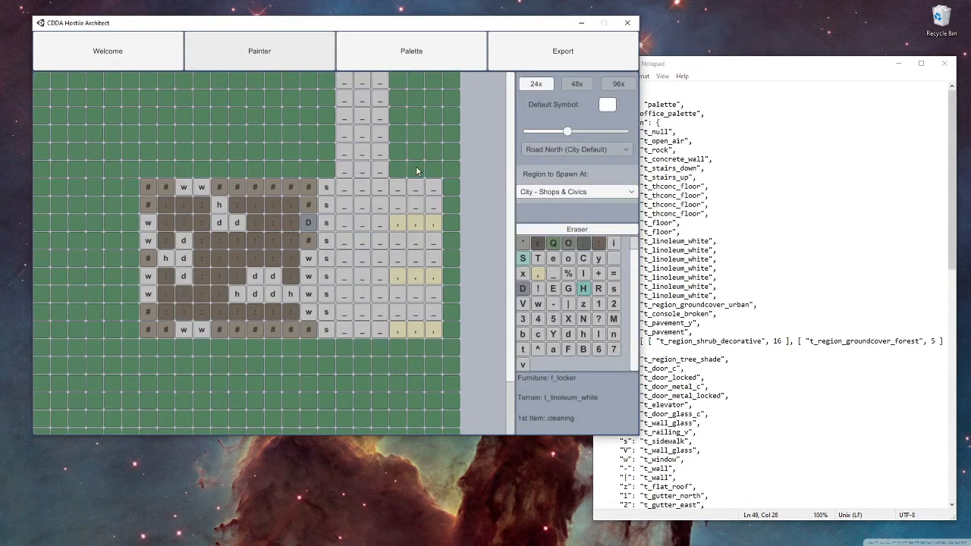
click(402, 53)
click(756, 237)
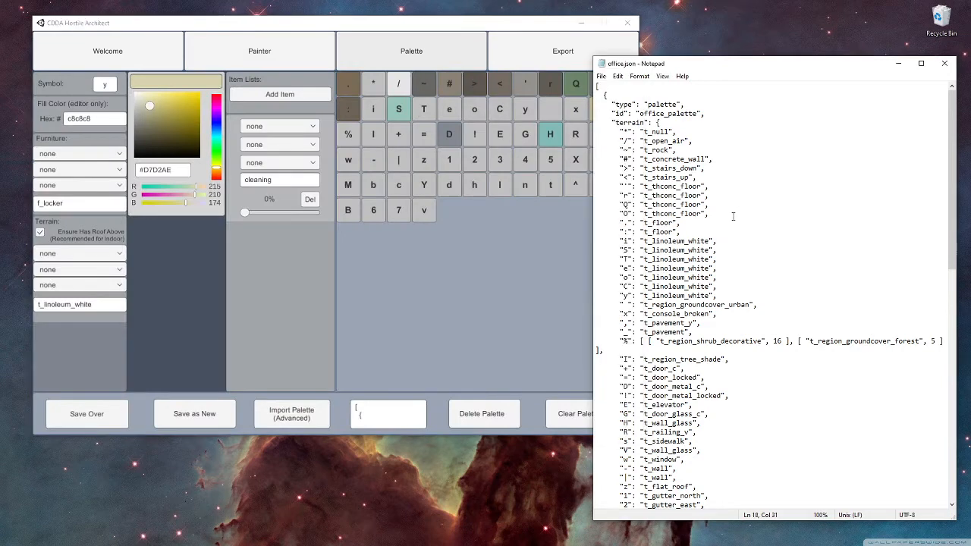
scroll(732, 220, down, 5)
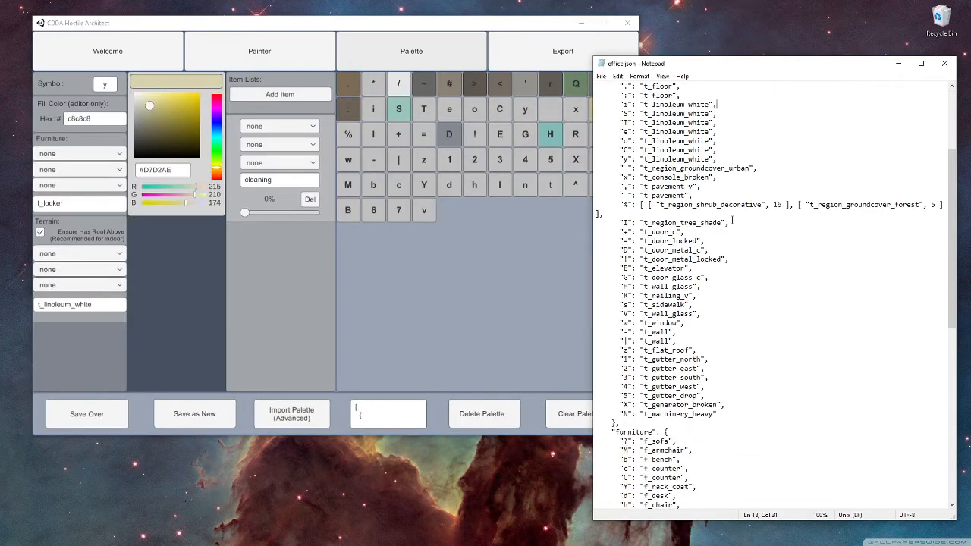
click(307, 45)
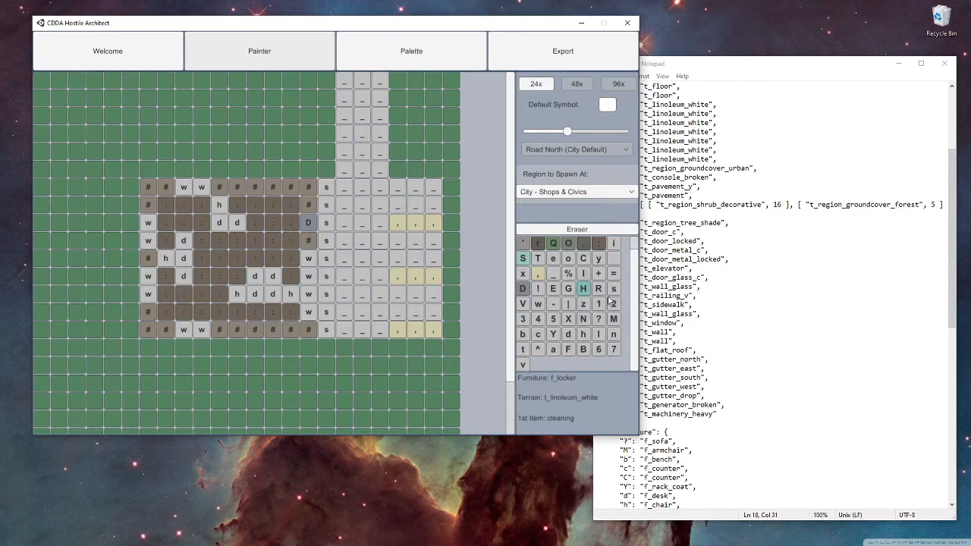
click(720, 319)
scroll(726, 321, down, 9)
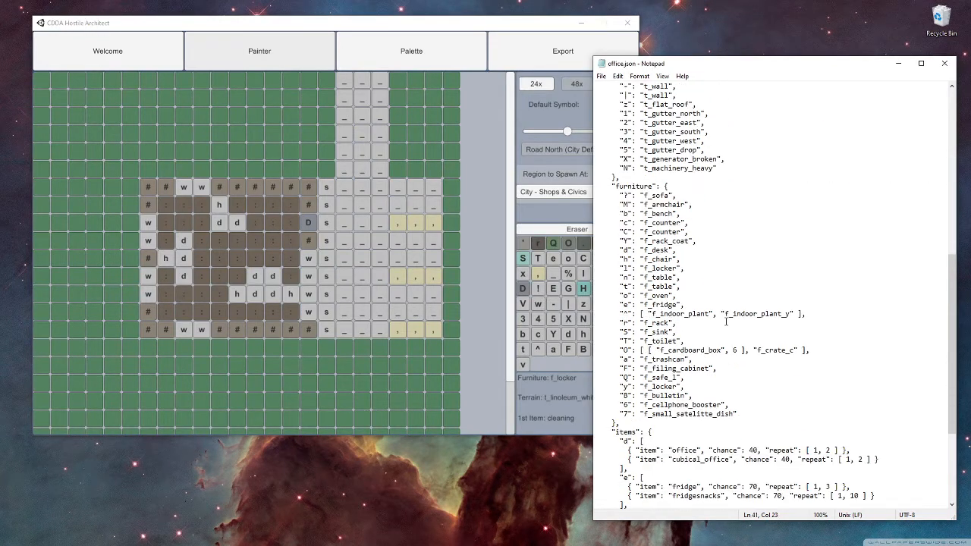
Step: Look up the d desk furniture symbol and the i linoleum terrain symbol in office.json
scroll(726, 320, up, 12)
scroll(726, 321, down, 3)
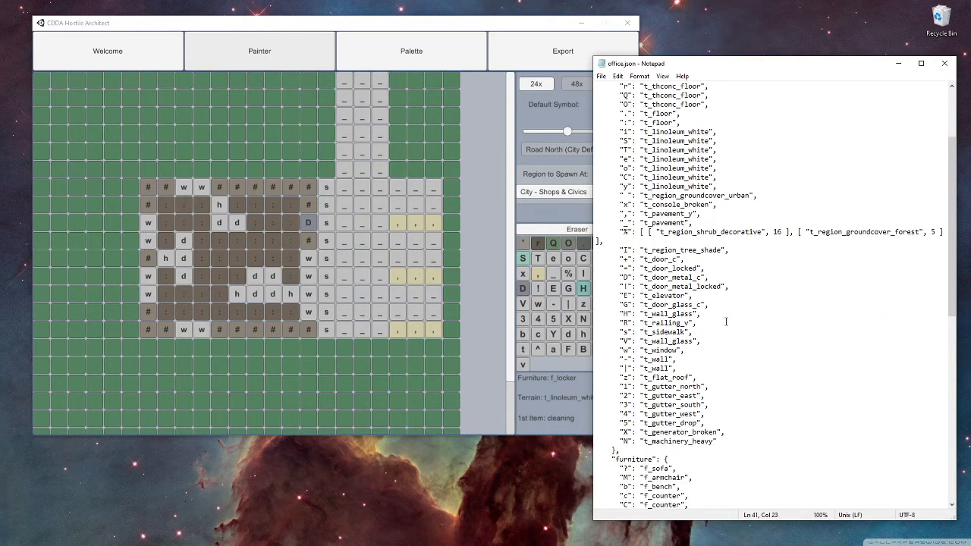
scroll(726, 321, down, 6)
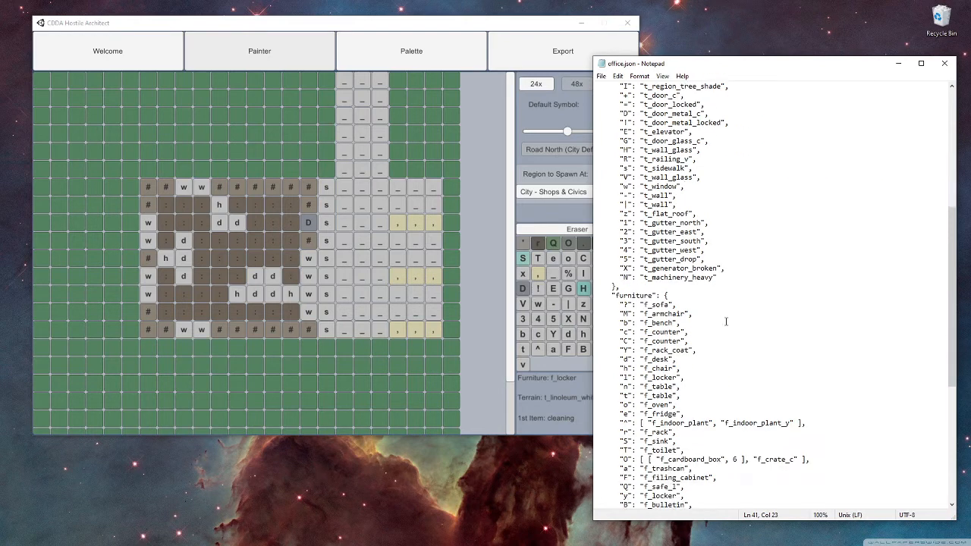
double_click(623, 359)
scroll(681, 331, up, 10)
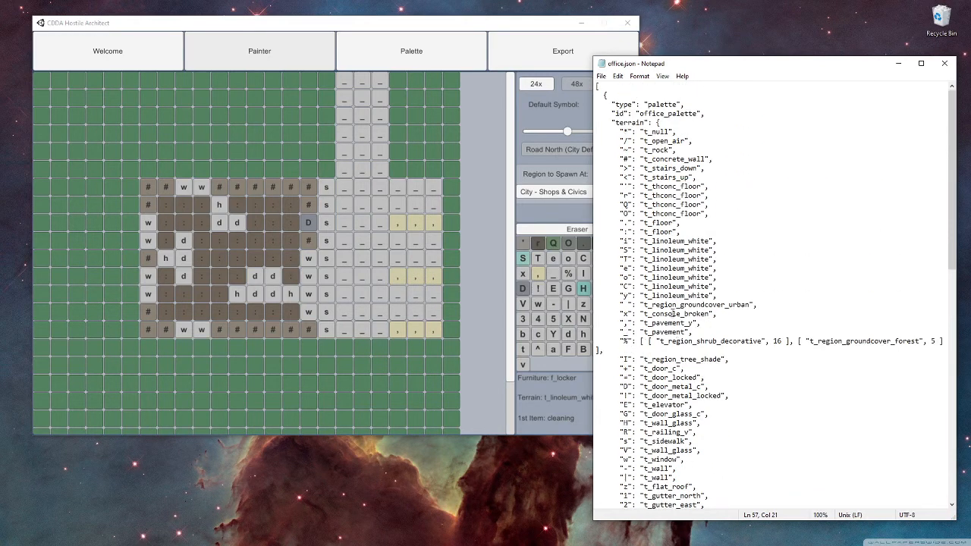
Step: Inspect the palette entries for i and I to compare their furniture and terrain values
click(306, 57)
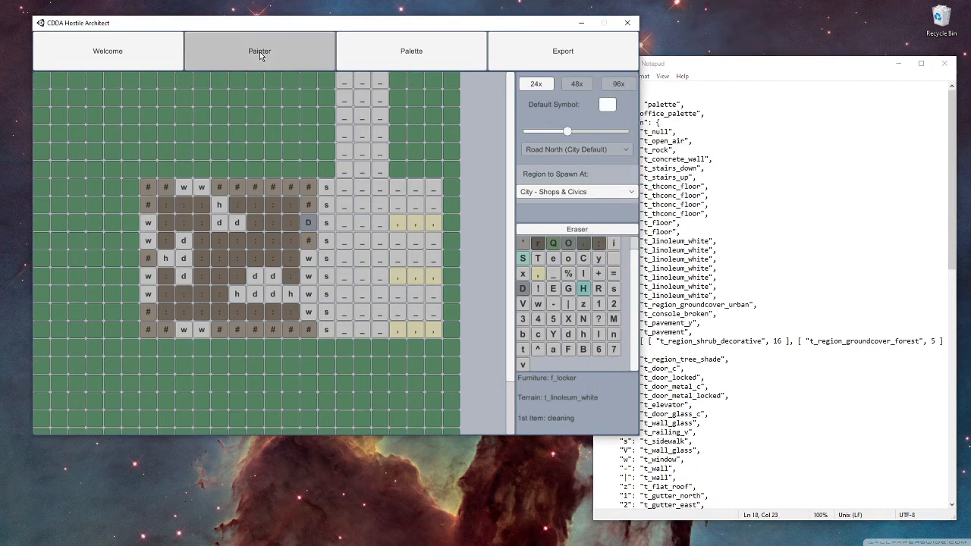
click(372, 58)
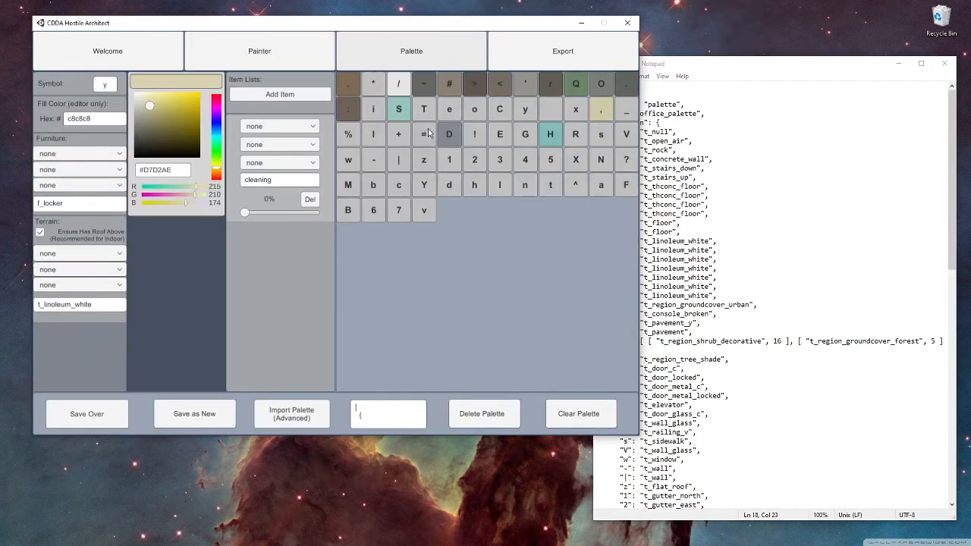
click(376, 108)
click(302, 64)
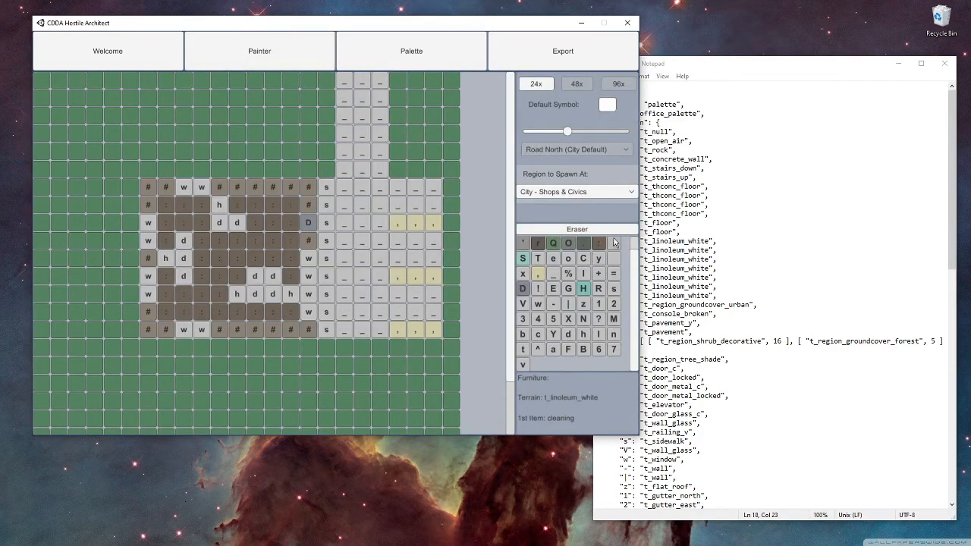
click(409, 61)
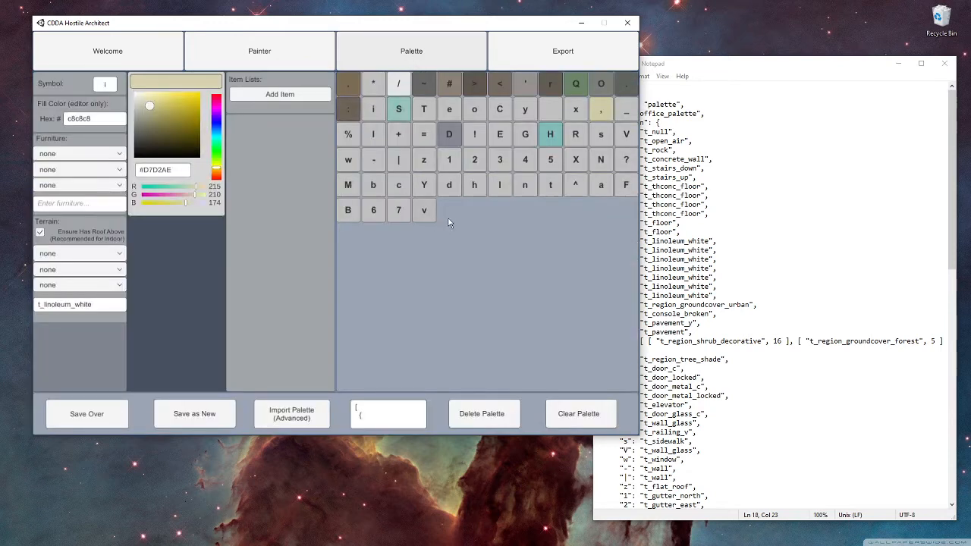
click(375, 142)
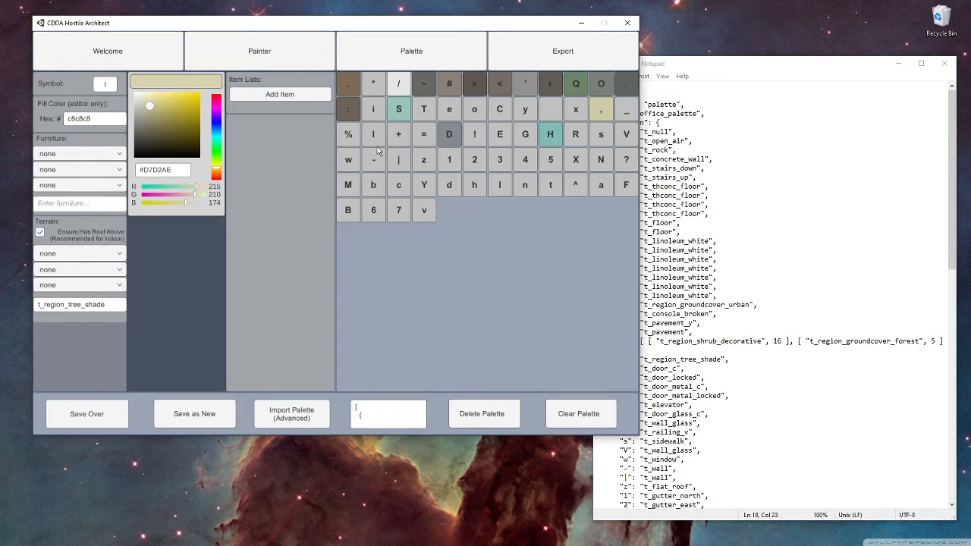
Step: Repaint all of the building's interior floor cells with the i symbol (t_linoleum_white), leaving the desks and chairs in place
click(372, 112)
click(249, 46)
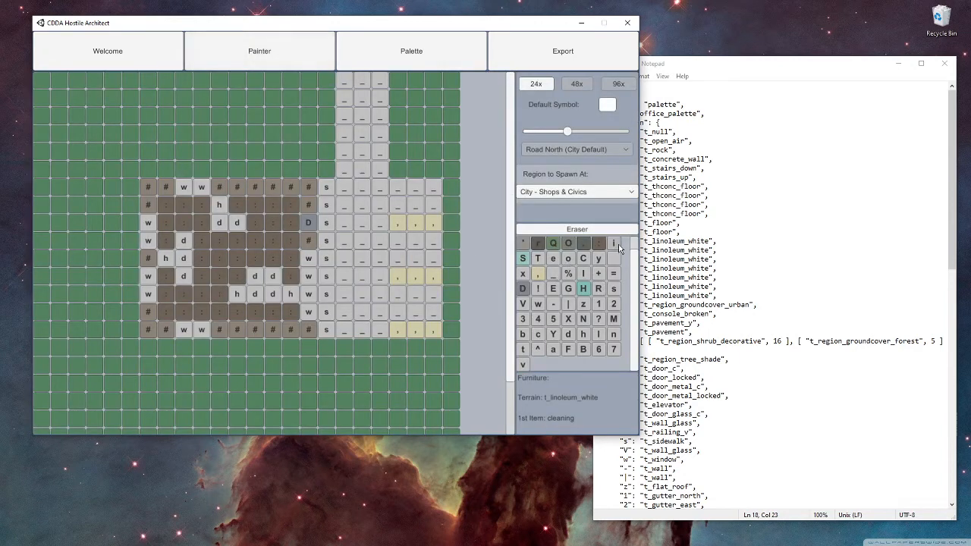
mouse_move(232, 205)
mouse_down()
mouse_move(258, 221)
mouse_move(291, 220)
mouse_move(290, 277)
mouse_move(255, 243)
mouse_move(238, 252)
mouse_move(237, 278)
mouse_move(223, 260)
mouse_move(218, 311)
mouse_move(283, 318)
mouse_move(179, 317)
mouse_move(170, 289)
mouse_move(203, 255)
mouse_move(191, 206)
mouse_move(168, 209)
mouse_move(167, 244)
mouse_up()
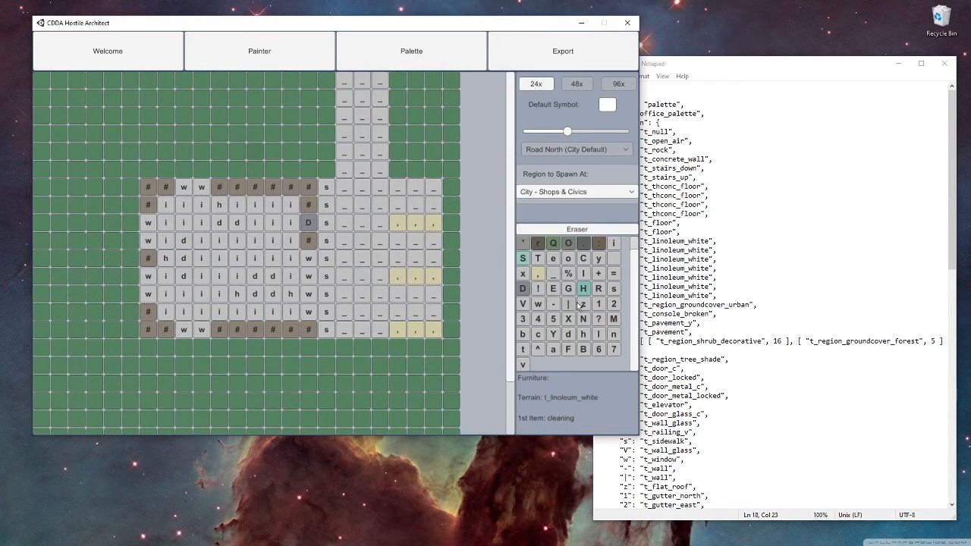
scroll(563, 277, down, 1)
scroll(563, 277, up, 2)
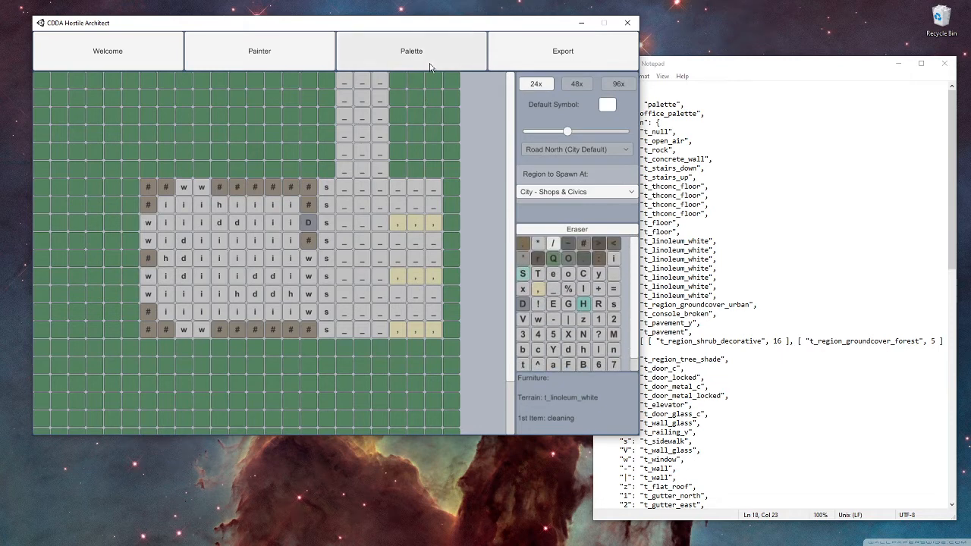
click(425, 53)
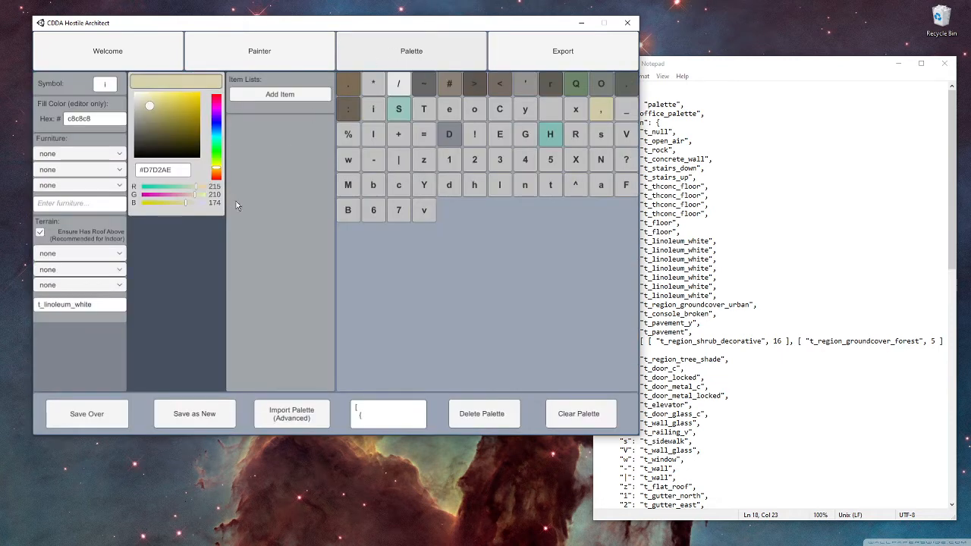
Step: Mark office_palette as an imported palette in the export settings
click(531, 59)
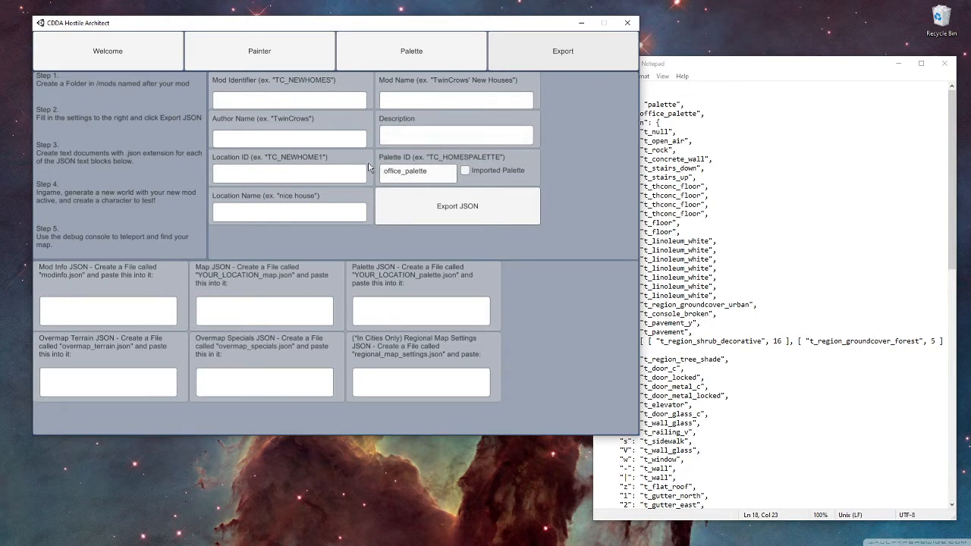
click(465, 170)
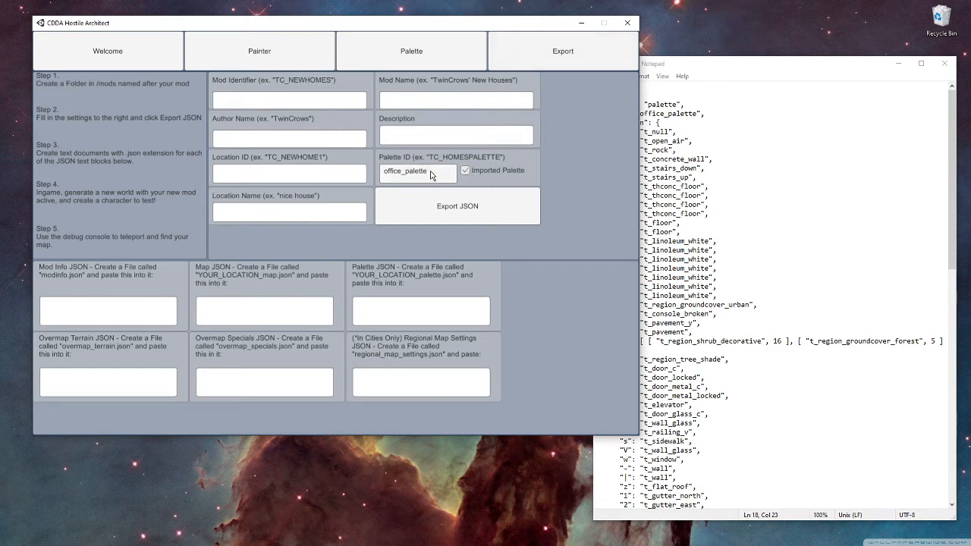
click(431, 175)
click(437, 174)
Step: Set the mod identifier to tc_OfficeDemo and the mod name to TC Office Demo, and fill in the author name
click(292, 104)
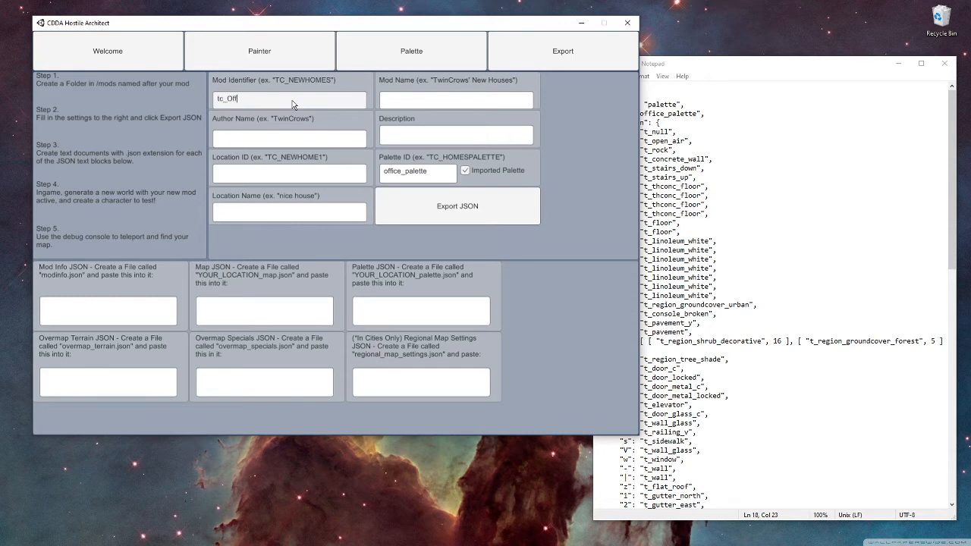
click(419, 102)
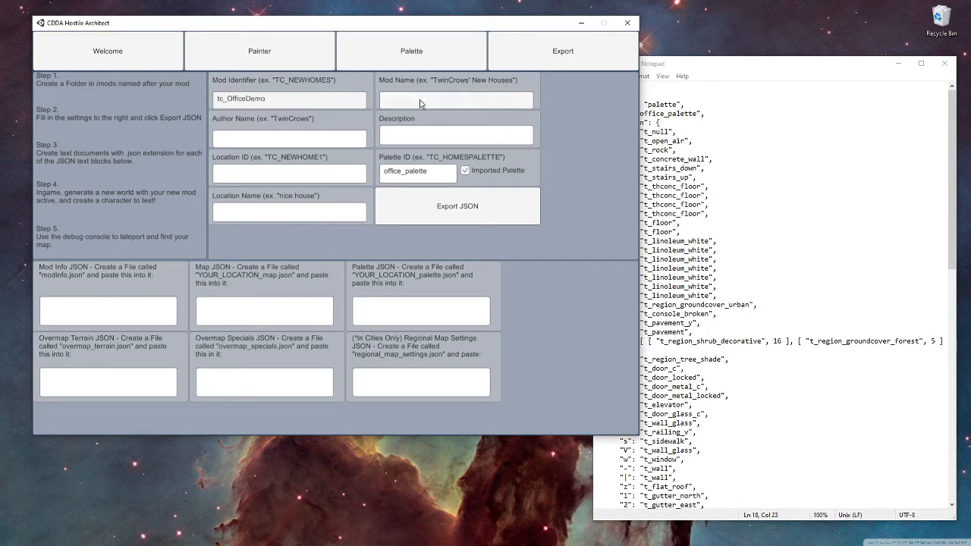
text(TC Office Demo)
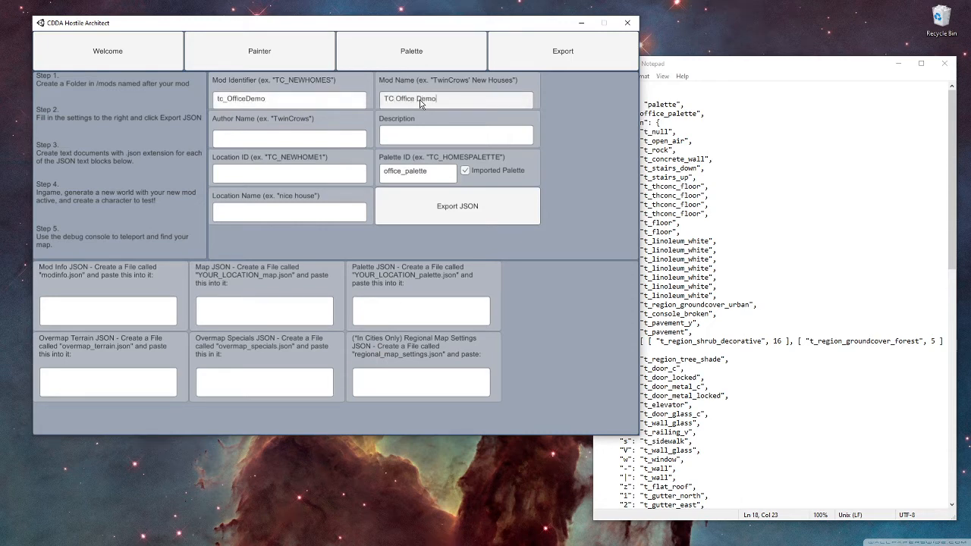
click(325, 144)
text(TC)
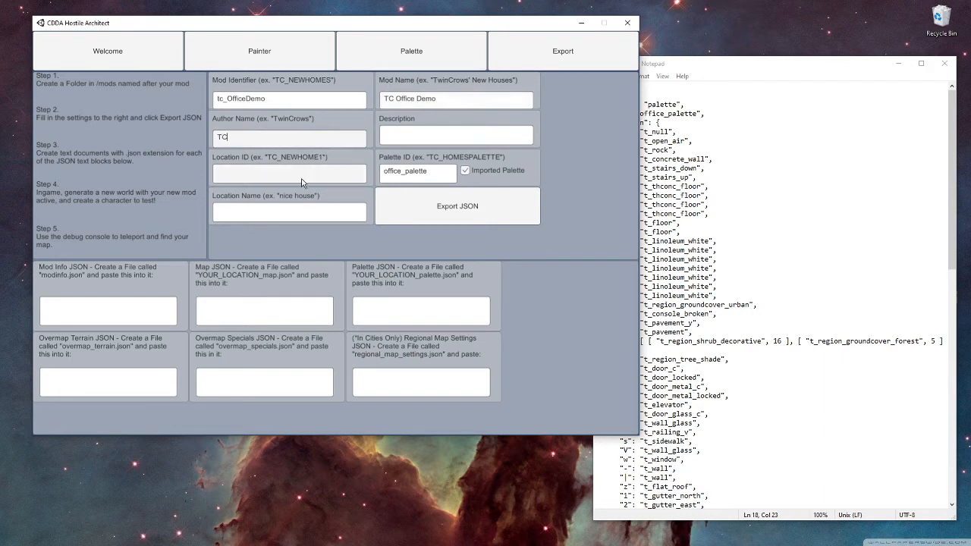
Step: Set the location ID to tc_OfficeDemo1 and the location name to office demo, and export the JSON
click(301, 180)
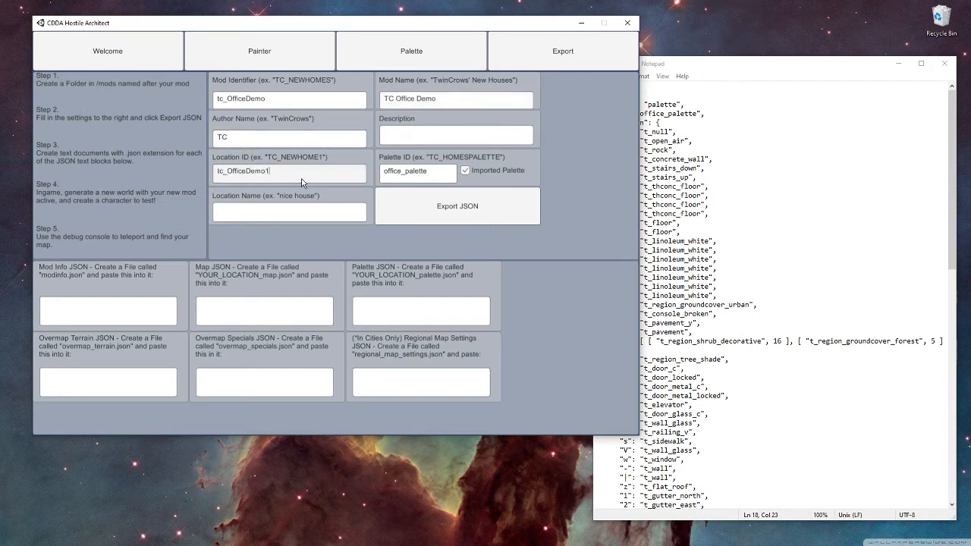
click(326, 215)
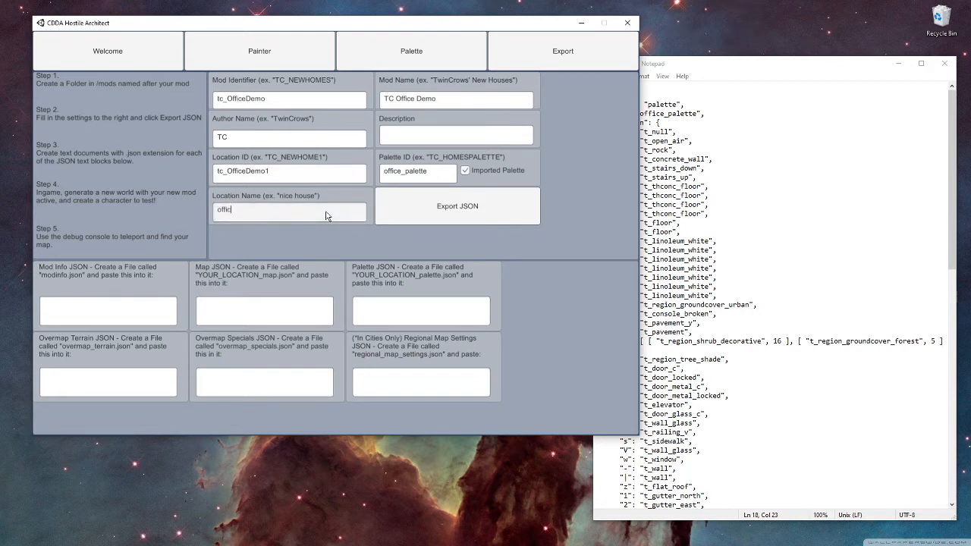
click(458, 216)
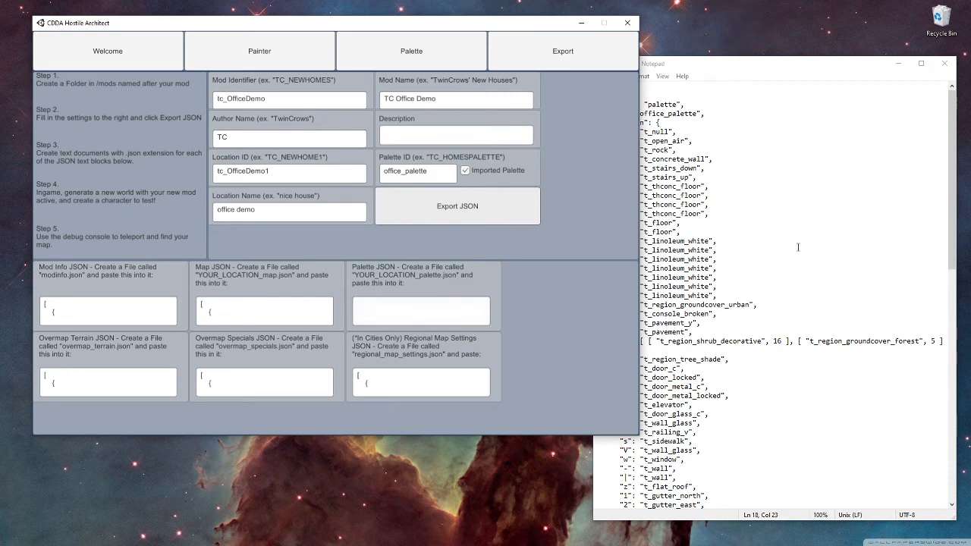
Step: Minimize office.json, switch to File Explorer and open the mods folder inside cdda's data folder
click(899, 64)
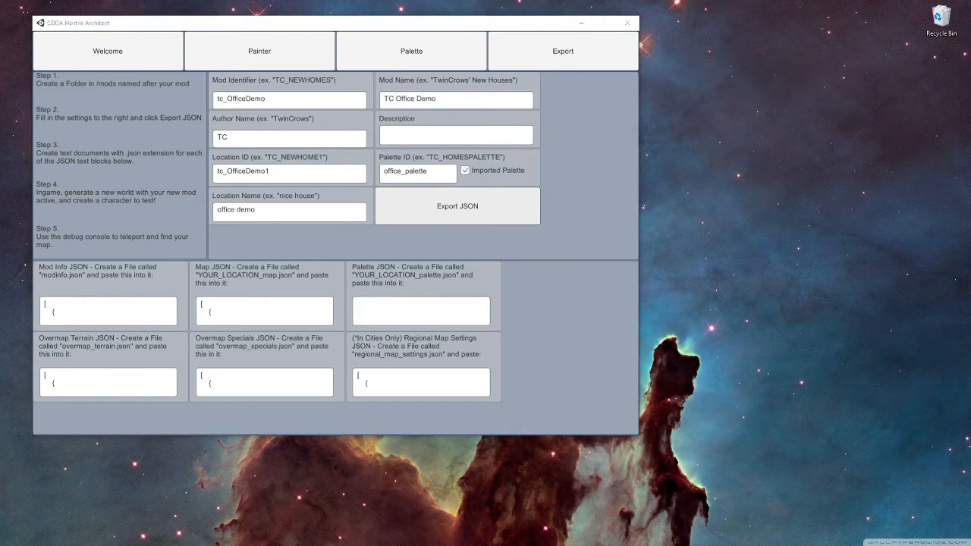
key(alt+Tab)
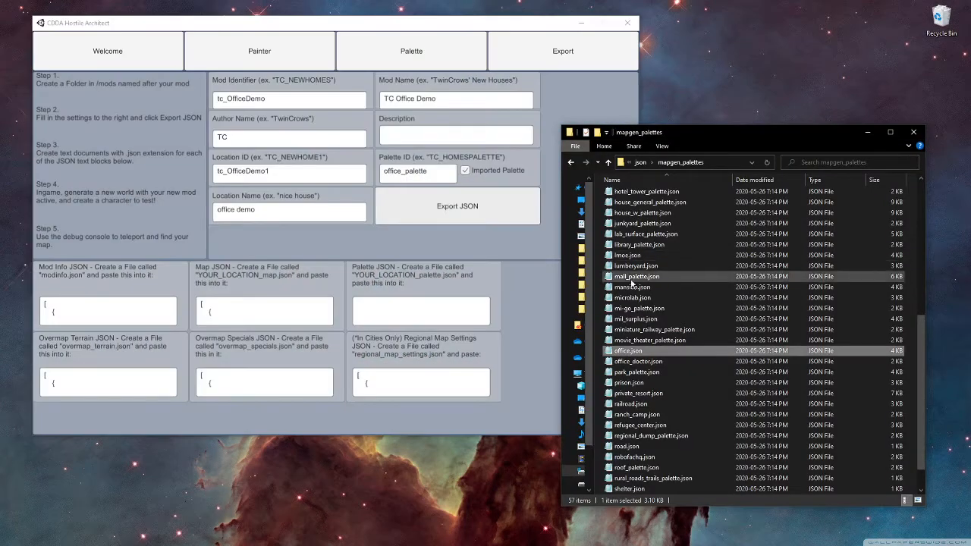
click(643, 165)
click(642, 162)
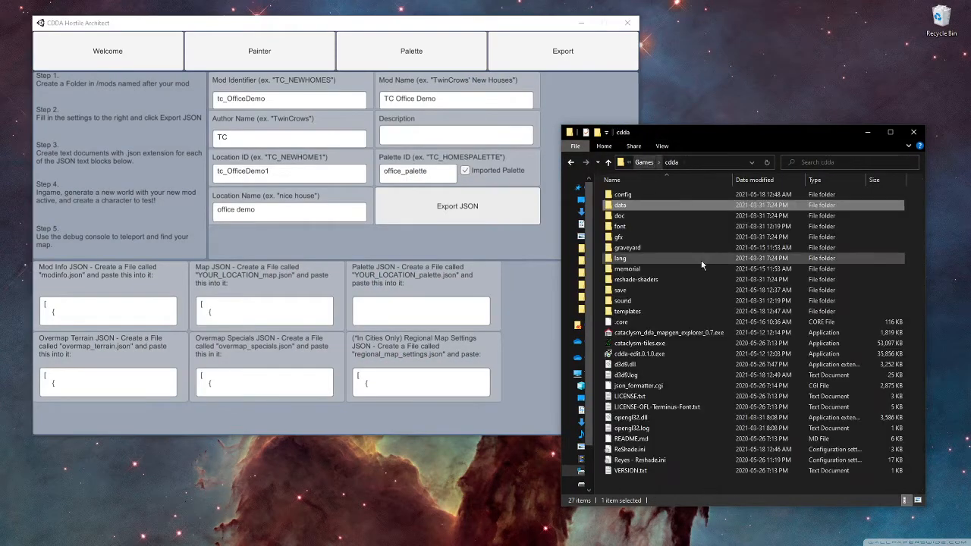
double_click(625, 215)
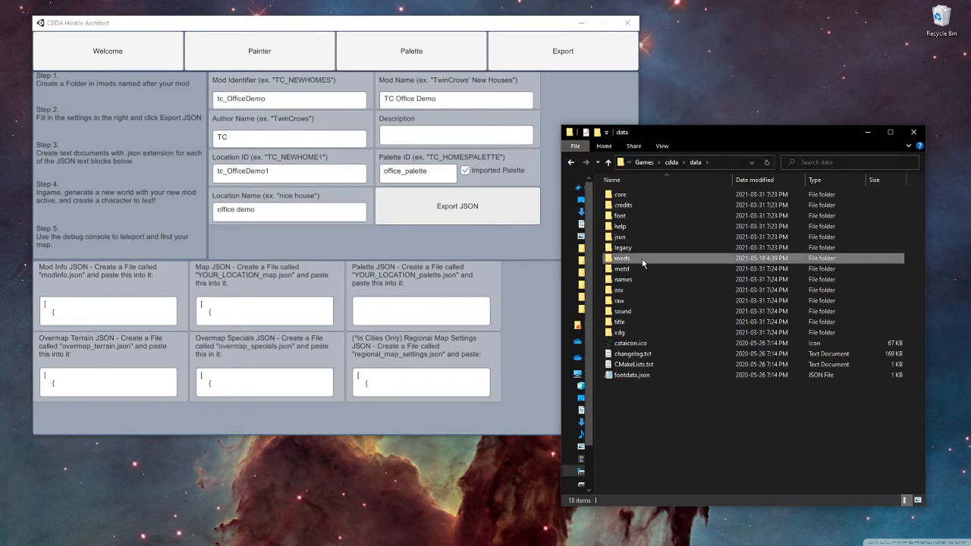
double_click(641, 259)
Step: Create a folder named demoOffice in mods and open it
right_click(911, 262)
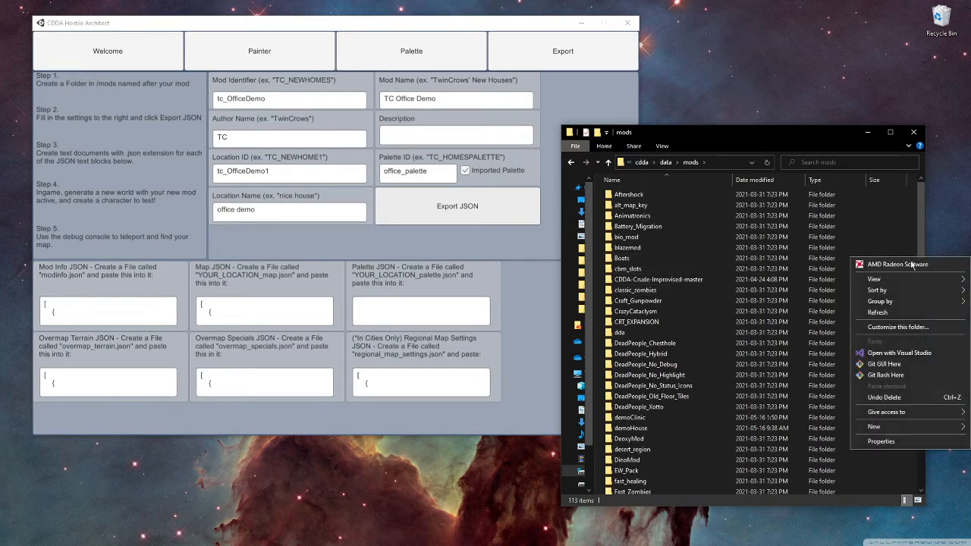
mouse_move(915, 426)
click(774, 427)
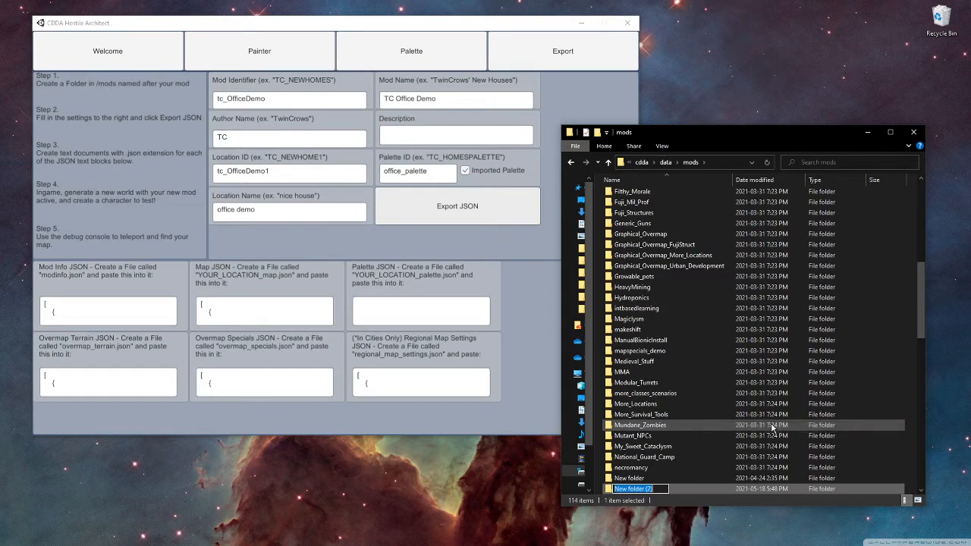
text(demo)
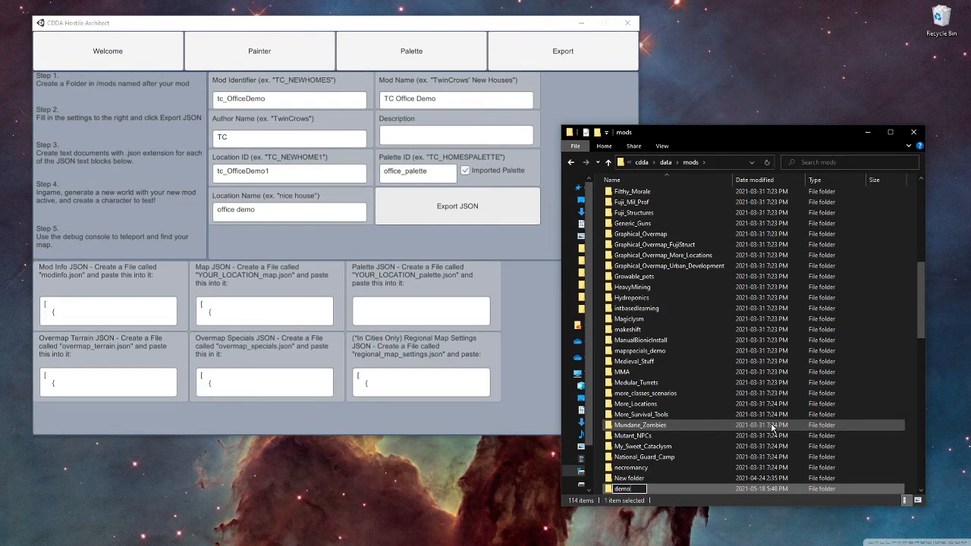
text(Office)
key(Return)
key(Return)
Step: Start creating a new file inside the empty demoOffice folder
right_click(766, 322)
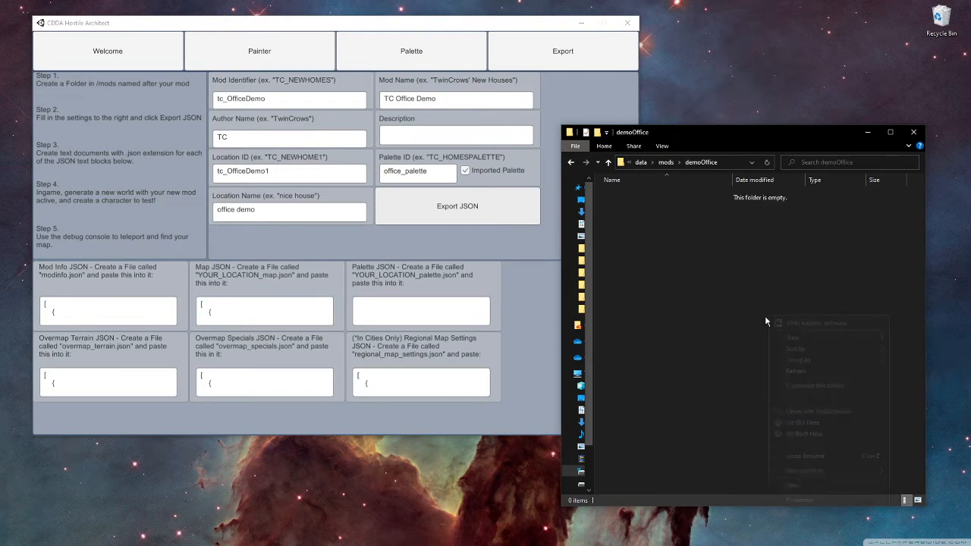
Step: Create a new text file in the demoOffice folder and name it modinfo.json, replacing the .txt extension
mouse_move(796, 485)
click(678, 472)
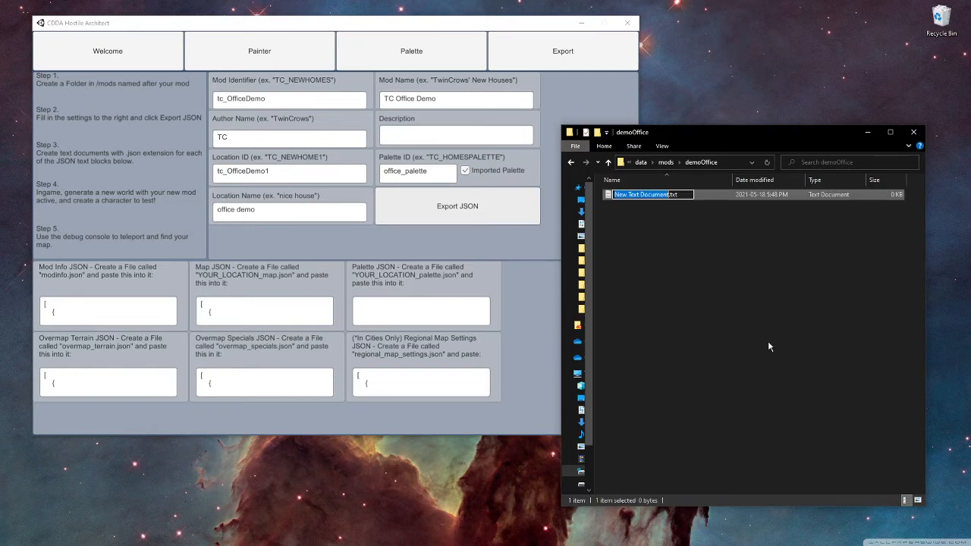
text(modinfo.json)
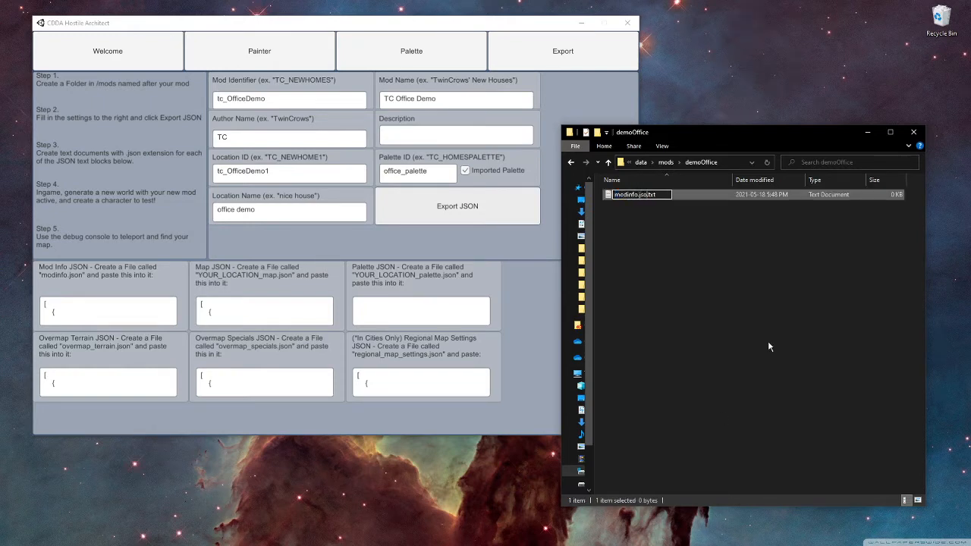
key(shift+End)
key(Delete)
key(Return)
key(Return)
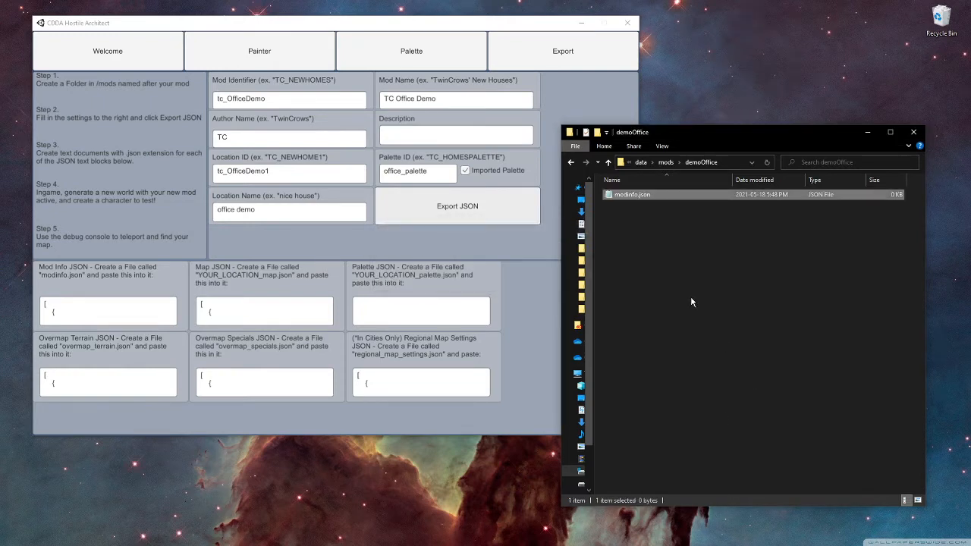
Step: Open modinfo.json in Notepad, paste in the exported Mod Info JSON, save the file and close it
key(Return)
click(112, 312)
click(704, 274)
text([     {         "type": "MOD_INFO",         "ident": "tc_OfficeDemo",         "name": "TC Office Demo",         "authors": [ "TC", "TwinCrows" ],         "maintainers": [ "TC" ],         "description": "",         "category": "buildings",         "dependencies": [ "dda" ],         "obsolete": false     } ])
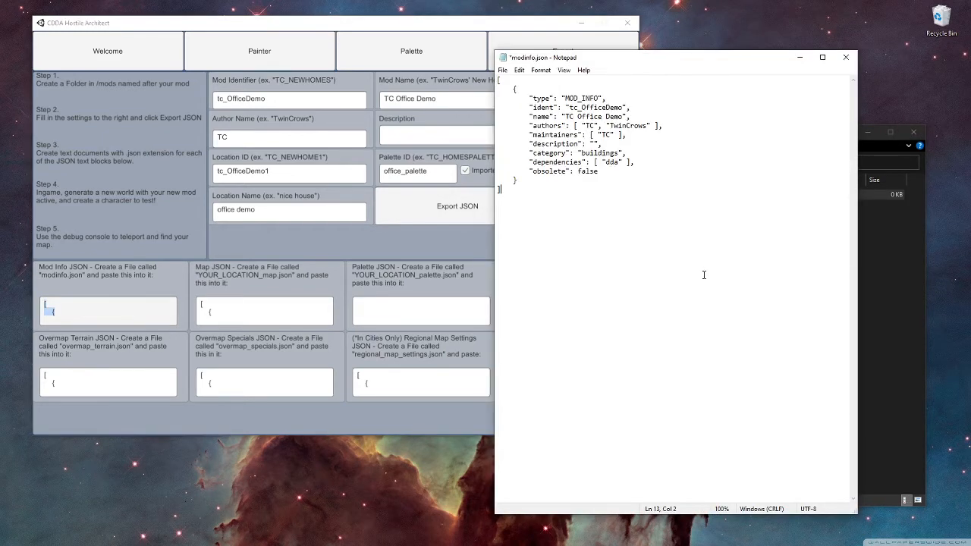
key(ctrl+s)
click(846, 56)
Step: Create another text file in the demoOffice folder and name it tc_demoOffice_map.json, replacing the .txt extension
right_click(668, 265)
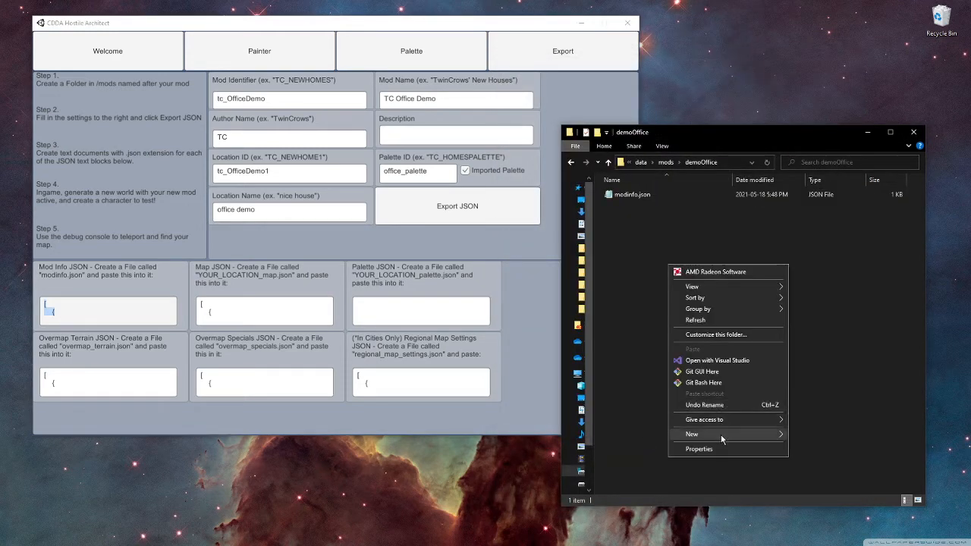
mouse_move(721, 439)
click(819, 424)
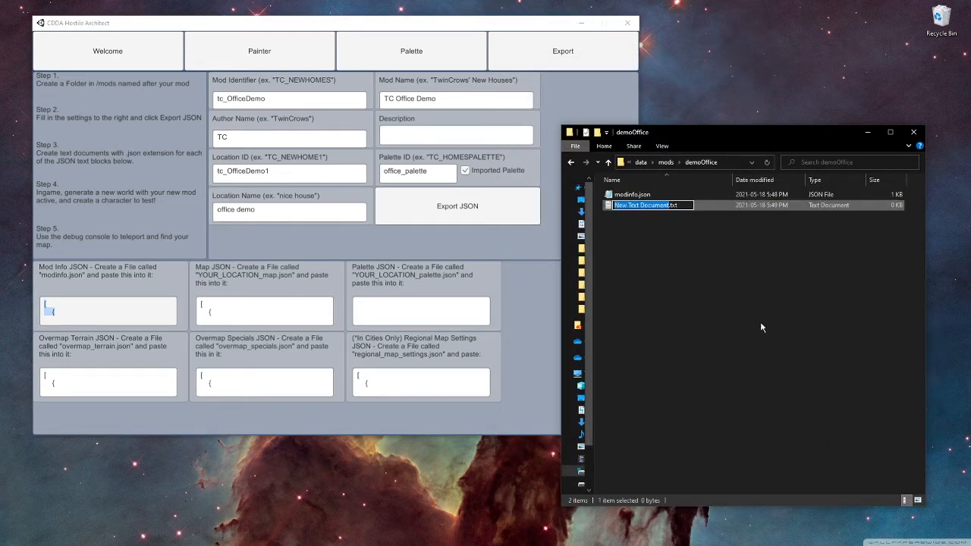
text(tc_d)
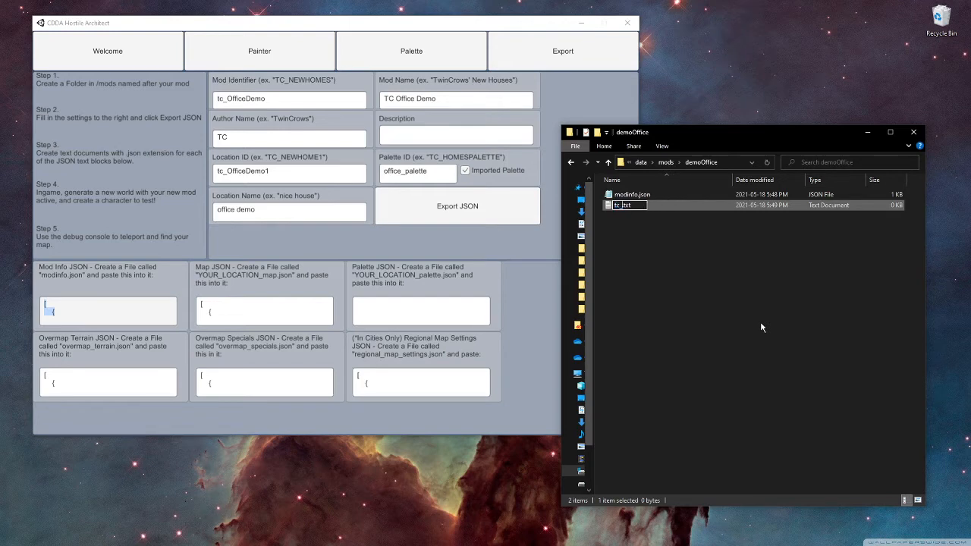
text(emoOffice.json)
key(Delete)
key(Delete)
key(Delete)
key(Delete)
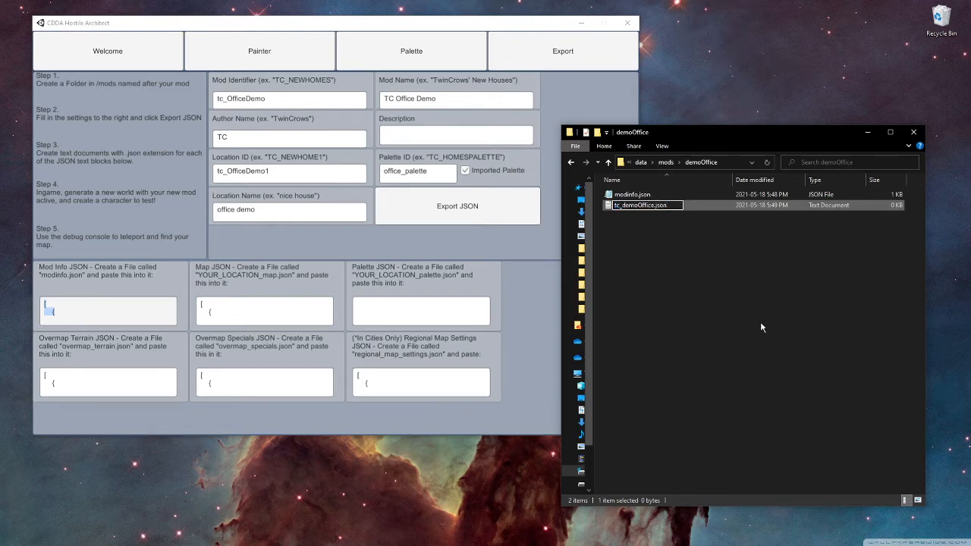
key(Left)
key(Left)
key(Left)
key(Left)
key(Left)
text(_map)
key(Return)
key(Return)
Step: Open tc_demoOffice_map.json in Notepad, paste in the exported Map JSON and save it
key(Return)
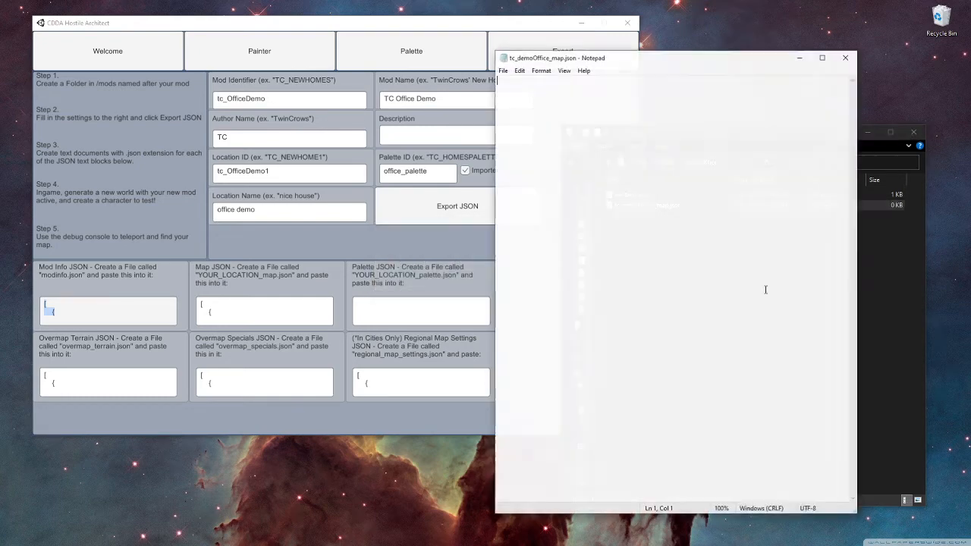
click(278, 321)
click(693, 263)
key(ctrl+v)
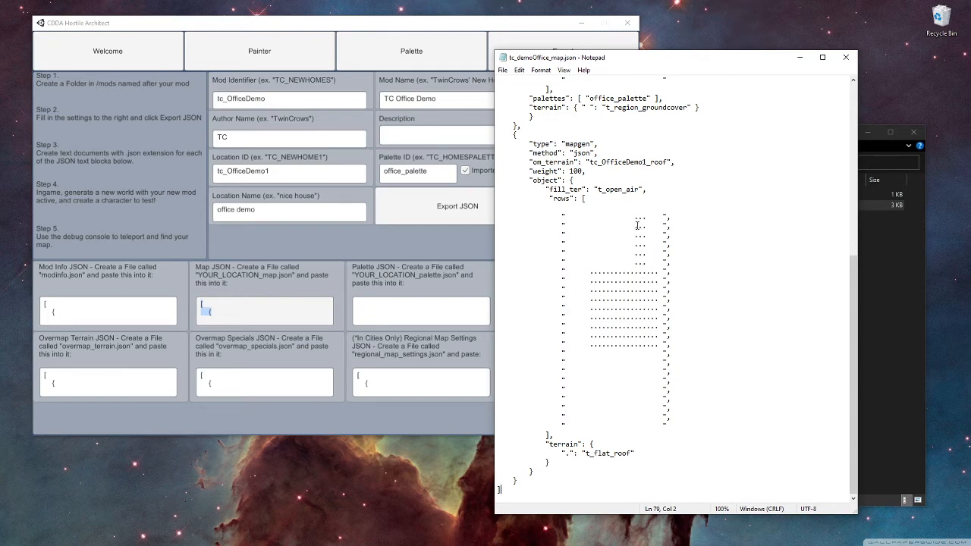
Step: Check the roof rows above the road, and turn off the has-roof-above option for the t_pavement symbol in the Hostile Architect palette
drag(638, 225, 634, 216)
click(649, 242)
click(432, 68)
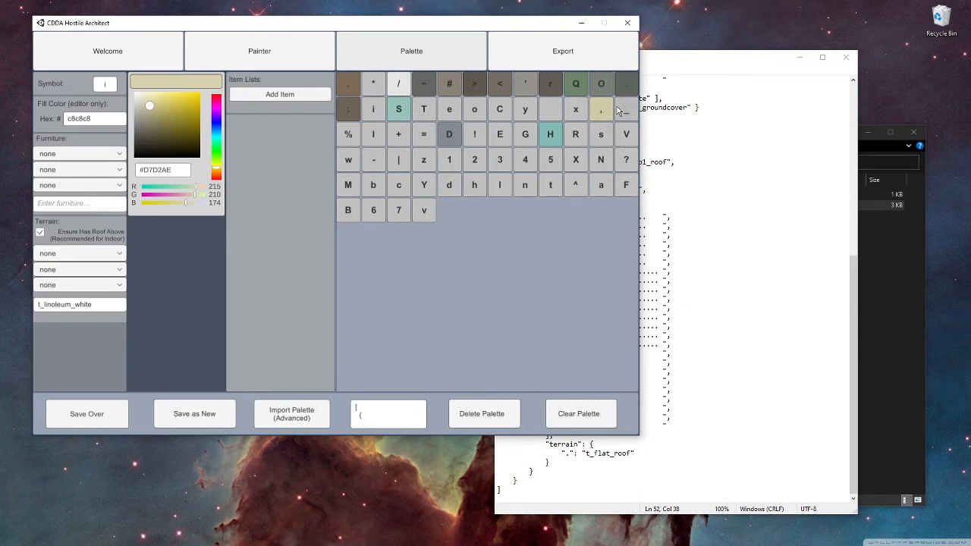
click(709, 205)
click(458, 245)
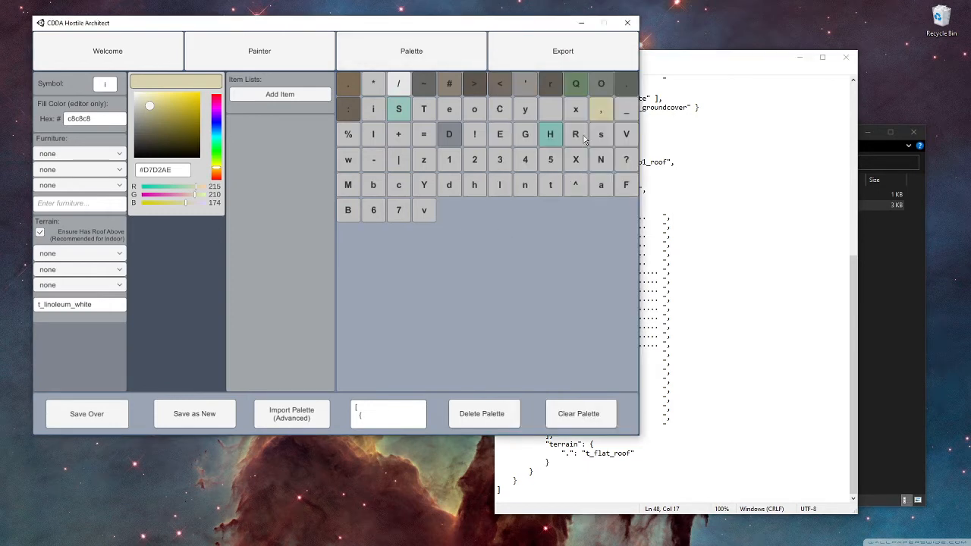
click(600, 87)
click(627, 112)
click(40, 232)
click(698, 315)
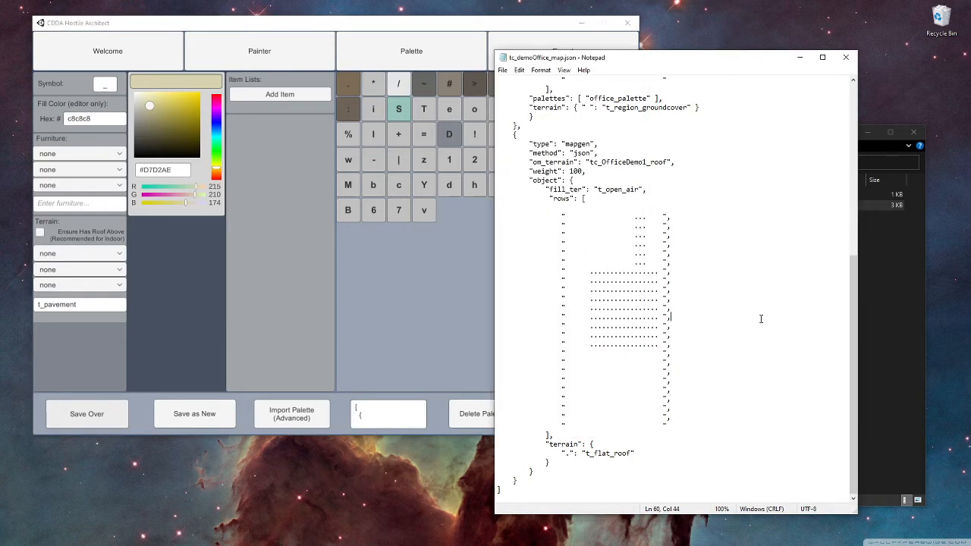
Step: Turn off the has-roof-above option for the t_pavement_y palette symbol and save over the existing entry
click(449, 271)
click(600, 110)
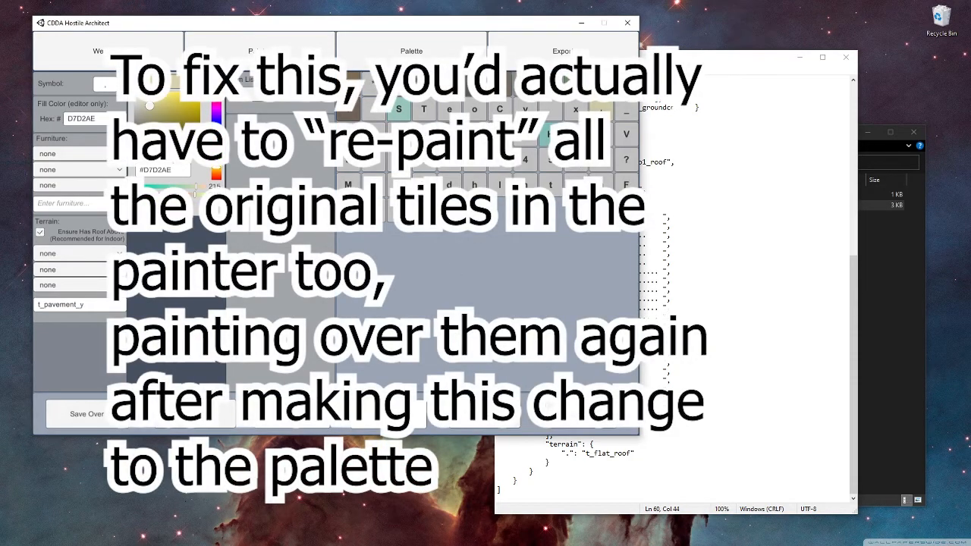
click(82, 233)
click(86, 417)
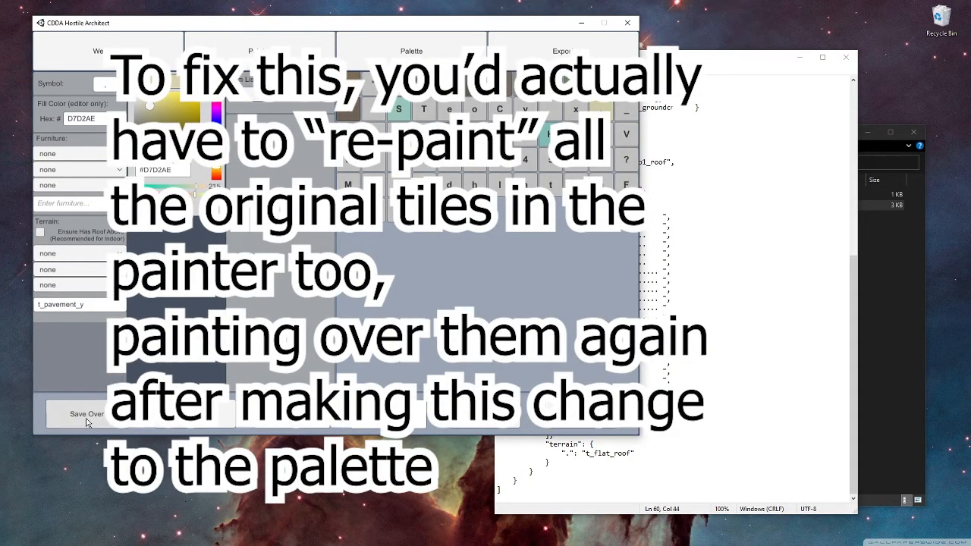
Step: Export the JSON again and replace the whole content of tc_demoOffice_map.json with the new Map JSON
click(737, 292)
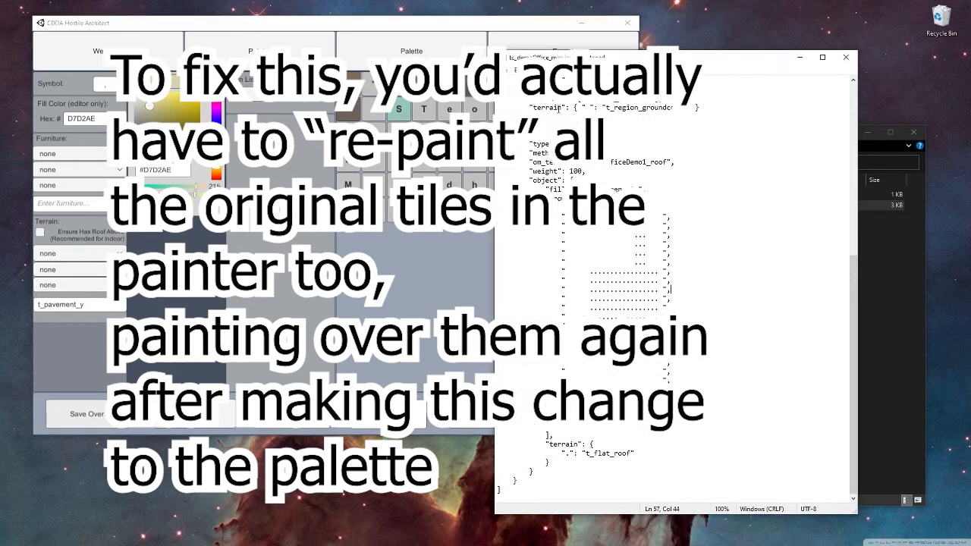
click(551, 43)
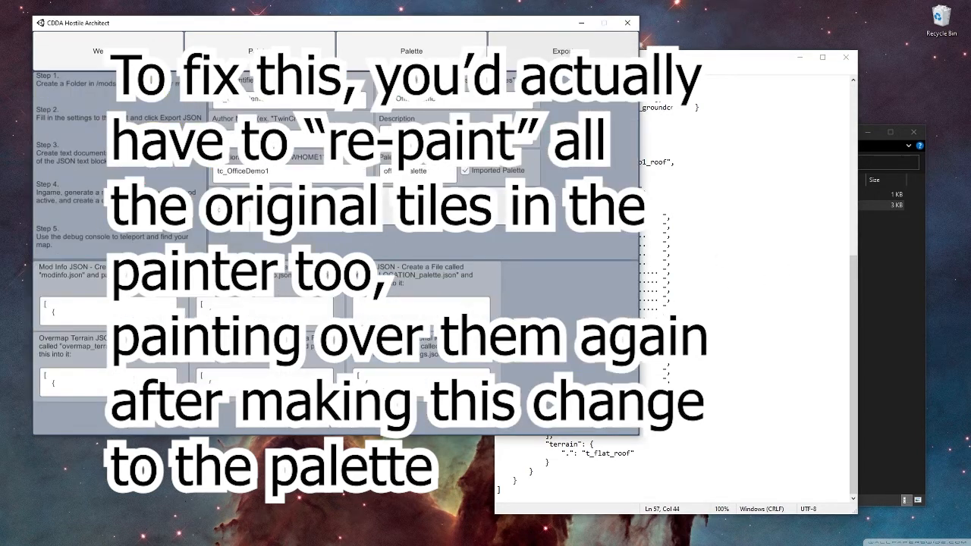
click(395, 205)
drag(198, 304, 509, 305)
click(740, 302)
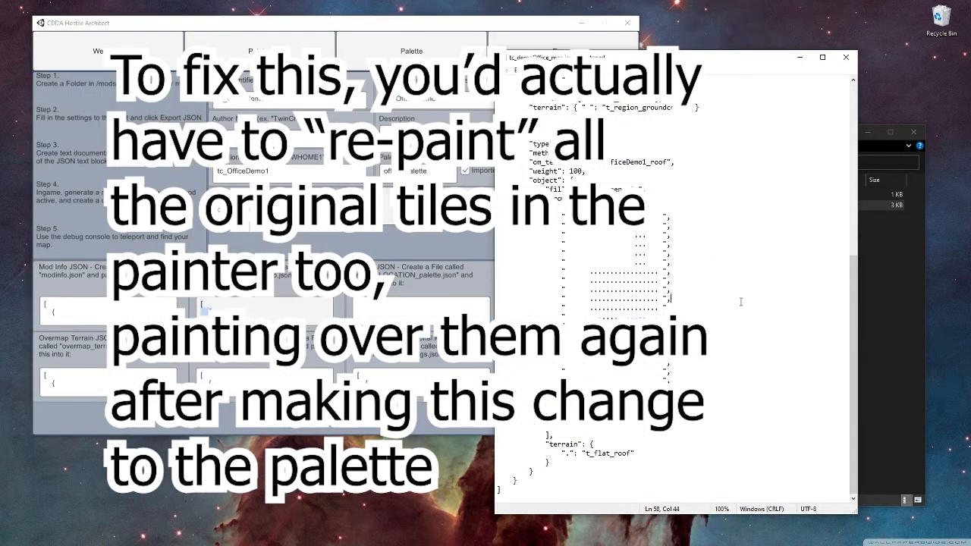
key(ctrl+a)
key(ctrl+v)
Step: Remove the roof dots over the narrow road from the upper six rows of the roof map in tc_demoOffice_map.json
click(377, 53)
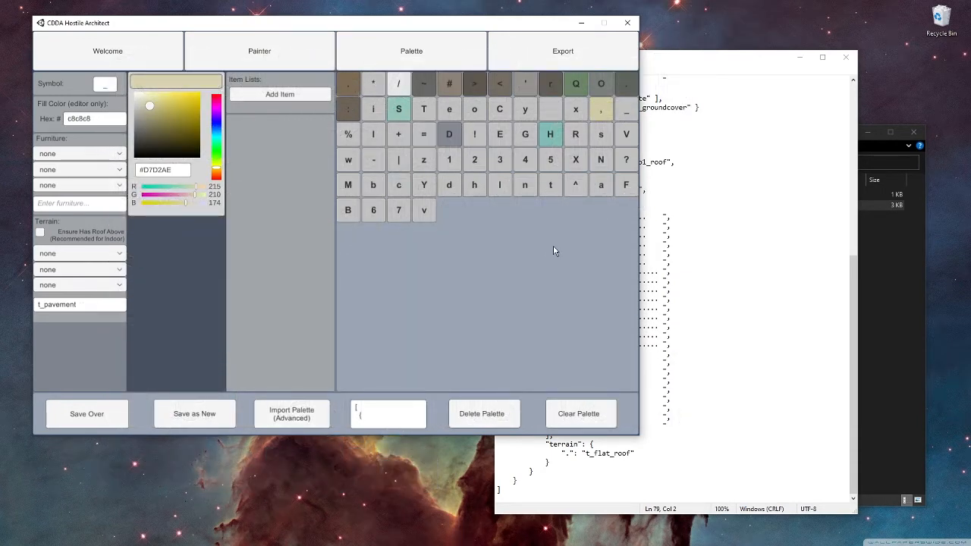
click(722, 277)
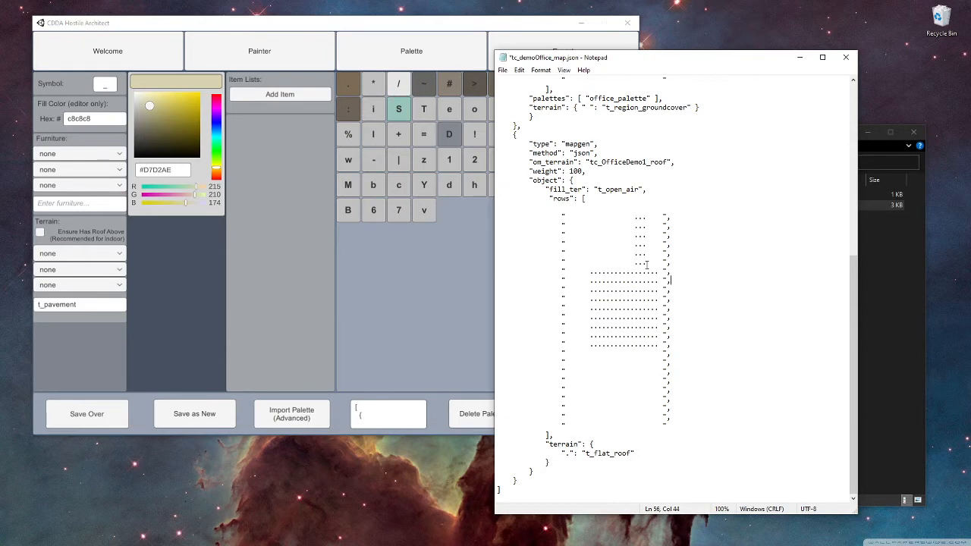
drag(646, 264, 635, 265)
drag(647, 254, 634, 217)
click(657, 282)
Step: Using the painted layout as reference, trim the remaining roof rows to the building's ten-tile width, and save the map file
click(455, 298)
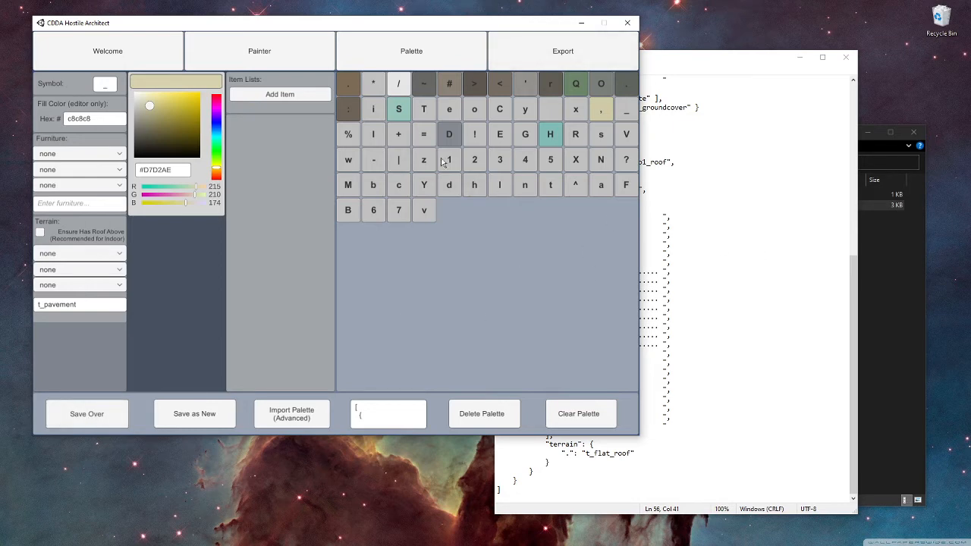
click(246, 39)
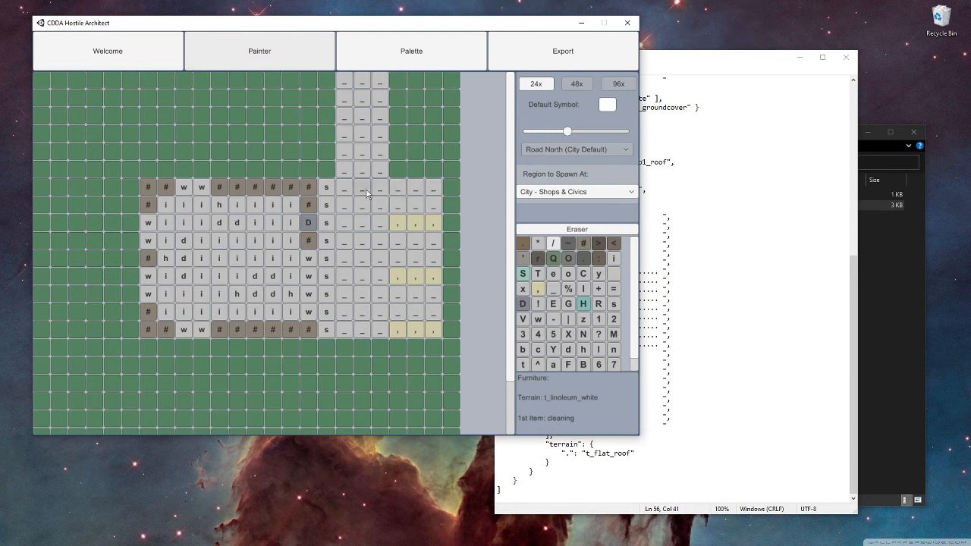
click(728, 273)
key(Left)
key(Left)
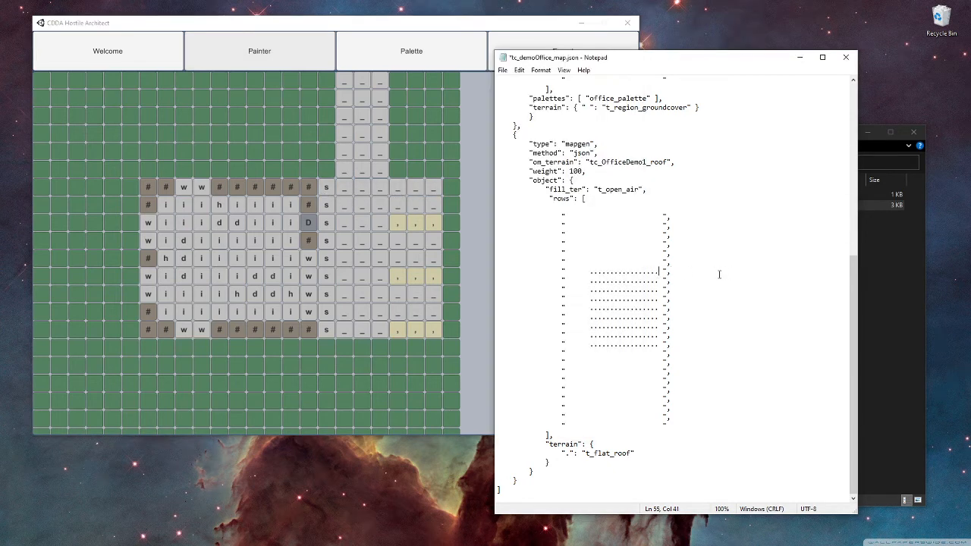
key(shift+Left)
key(shift+Left)
key(shift+Left)
key(shift+Left)
key(shift+Left)
key(shift+Left)
key(shift+Left)
key(shift+Left)
key(shift+Left)
key(shift+Left)
key(shift+Left)
key(shift+Left)
key(shift+Left)
key(shift+Left)
key(Down)
key(shift+Right)
key(shift+Right)
key(shift+Right)
key(shift+Right)
key(shift+Right)
key(shift+Right)
key(shift+Right)
key(Left)
key(shift+Right)
key(shift+Right)
key(shift+Right)
key(shift+Right)
key(shift+Right)
key(shift+Right)
key(shift+Right)
key(Down)
key(Left)
key(shift+Right)
key(shift+Right)
key(shift+Right)
key(shift+Right)
key(shift+Right)
key(shift+Right)
key(shift+Right)
key(shift+Left)
key(shift+Left)
key(shift+Left)
key(shift+Left)
key(shift+Left)
key(shift+Left)
key(shift+Left)
key(Down)
key(shift+Left)
key(shift+Left)
key(shift+Left)
key(shift+Left)
key(shift+Left)
key(shift+Left)
key(shift+Left)
key(shift+Left)
key(shift+Left)
key(shift+Left)
key(shift+Left)
key(shift+Left)
key(shift+Left)
key(shift+Left)
key(shift+Left)
key(shift+Left)
key(shift+Left)
key(shift+Left)
key(shift+Left)
key(shift+Left)
key(shift+Left)
key(Down)
key(shift+Left)
key(shift+Left)
key(shift+Left)
key(shift+Left)
key(shift+Left)
key(shift+Left)
key(shift+Left)
key(BackSpace)
scroll(719, 275, up, 11)
click(700, 304)
key(ctrl+s)
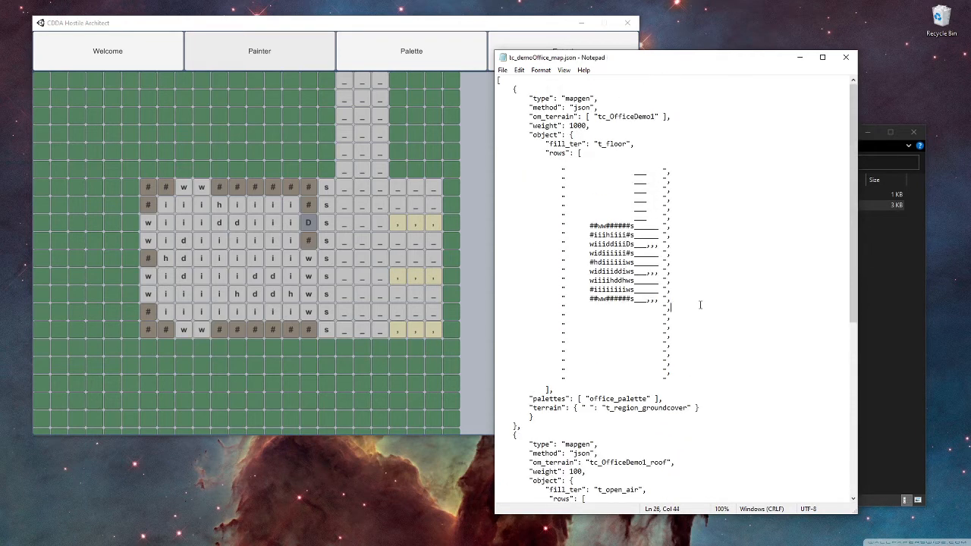
Step: Review the map file and compare its blank-symbol terrain entry with the matching entry in office.json
scroll(639, 261, down, 5)
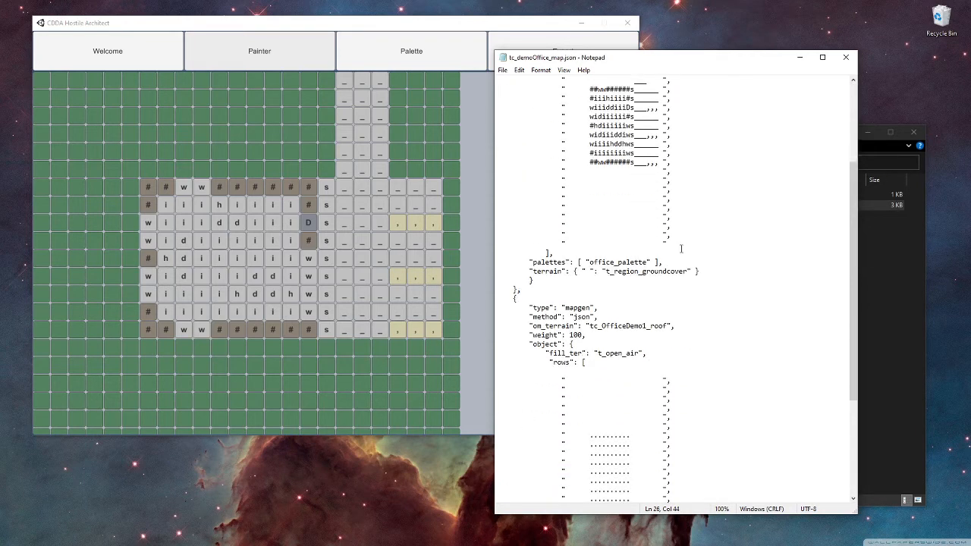
scroll(681, 248, down, 6)
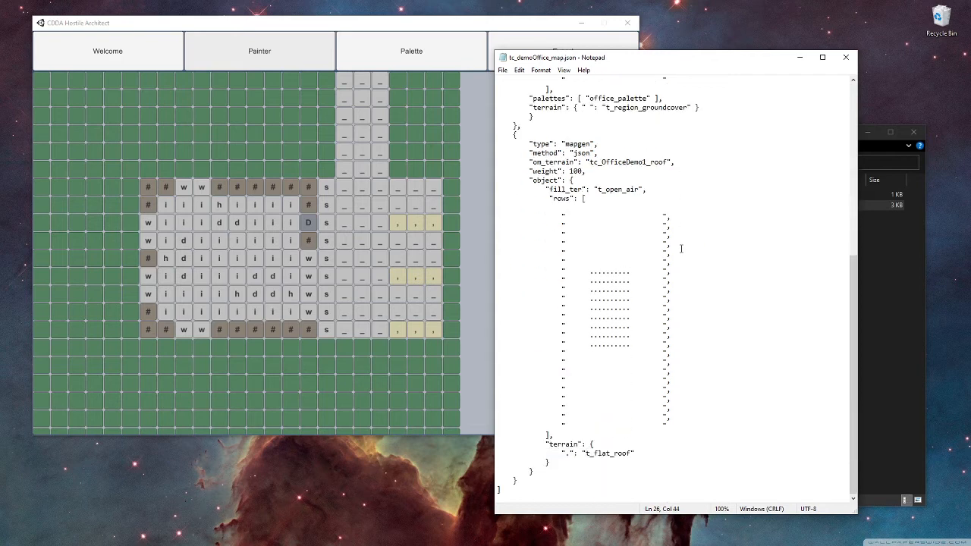
scroll(748, 328, up, 11)
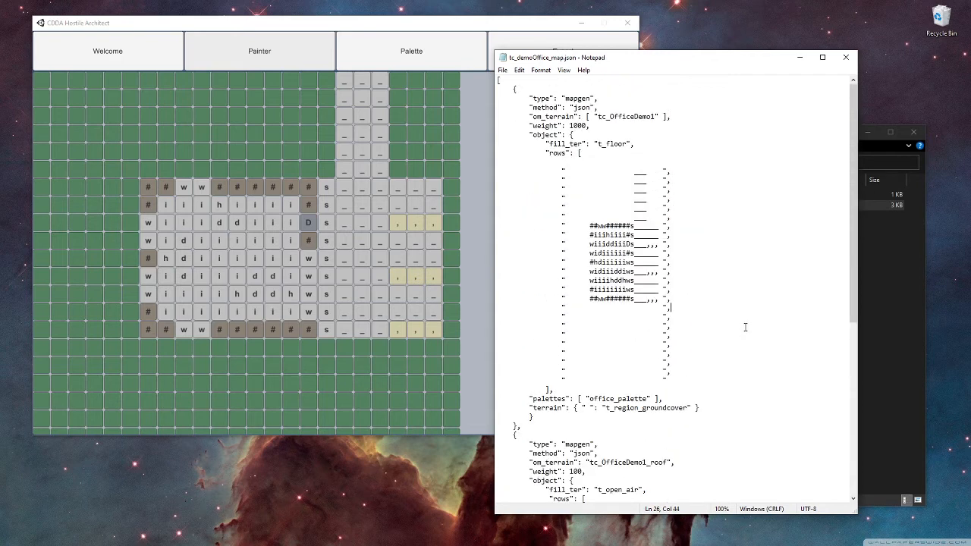
scroll(671, 361, down, 3)
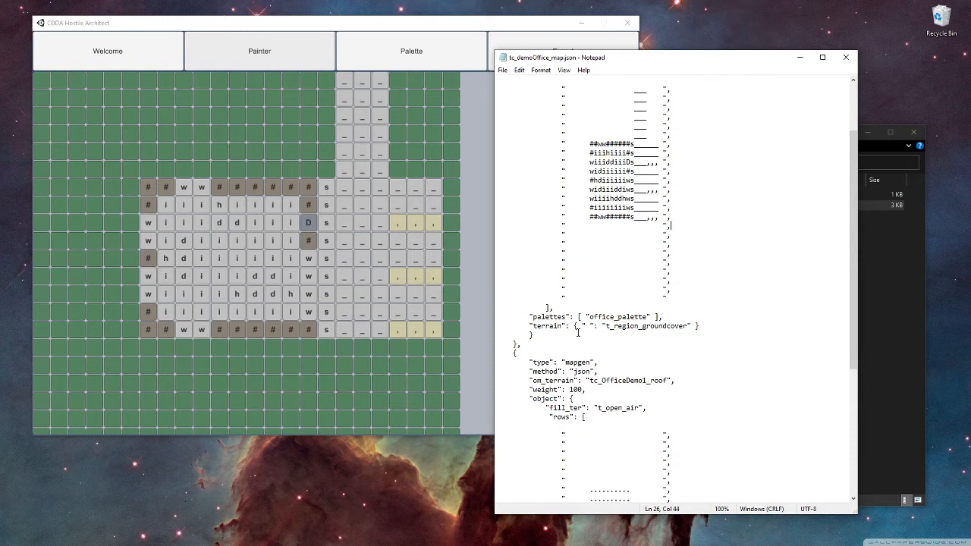
click(642, 327)
drag(684, 60, 431, 52)
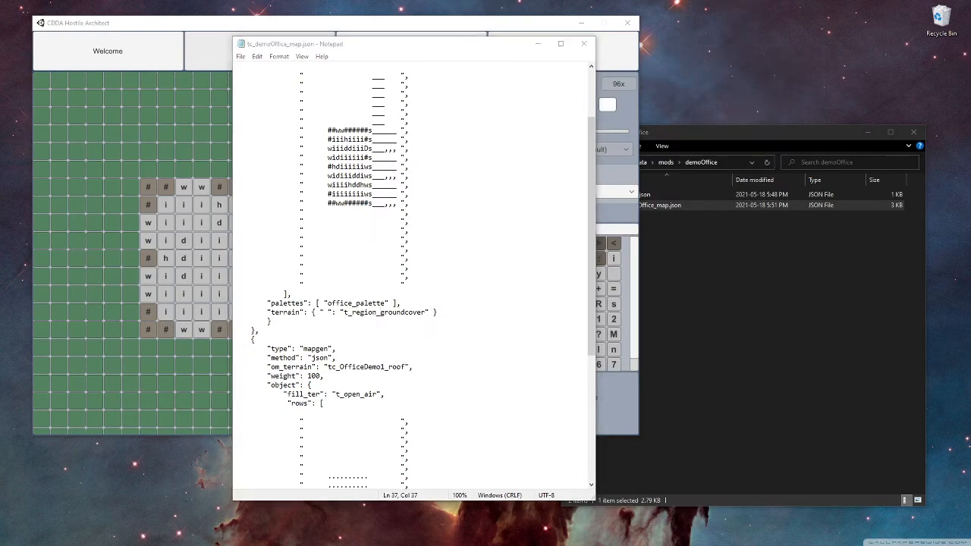
key(alt+Tab)
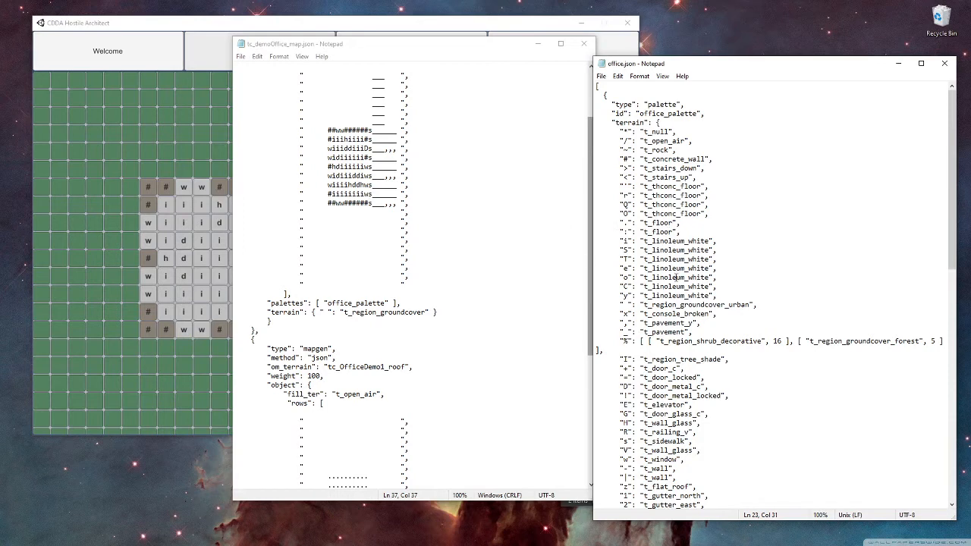
drag(623, 304, 628, 304)
drag(756, 305, 595, 304)
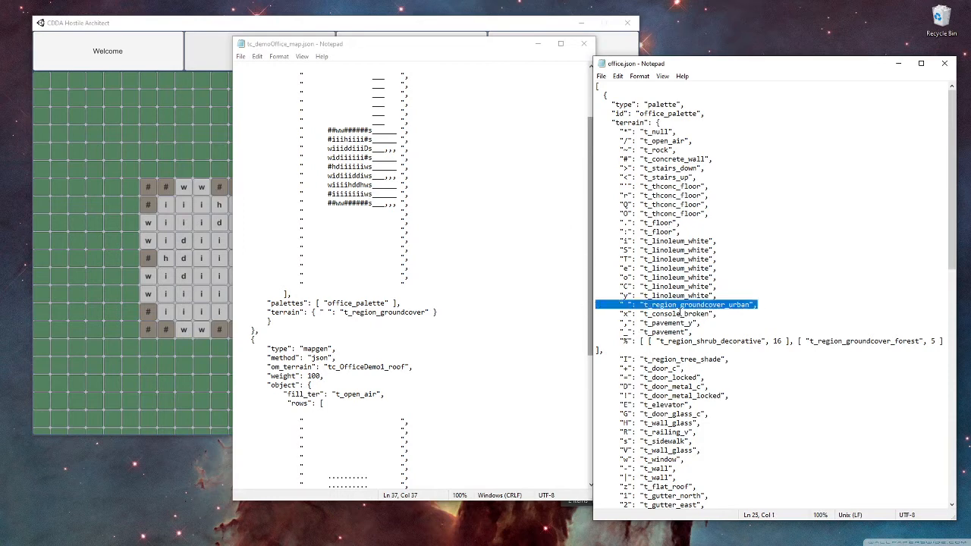
Step: Delete the t_region_groundcover terrain entry with its preceding comma and following closing brace from the first map object, and save the file
drag(272, 320, 399, 303)
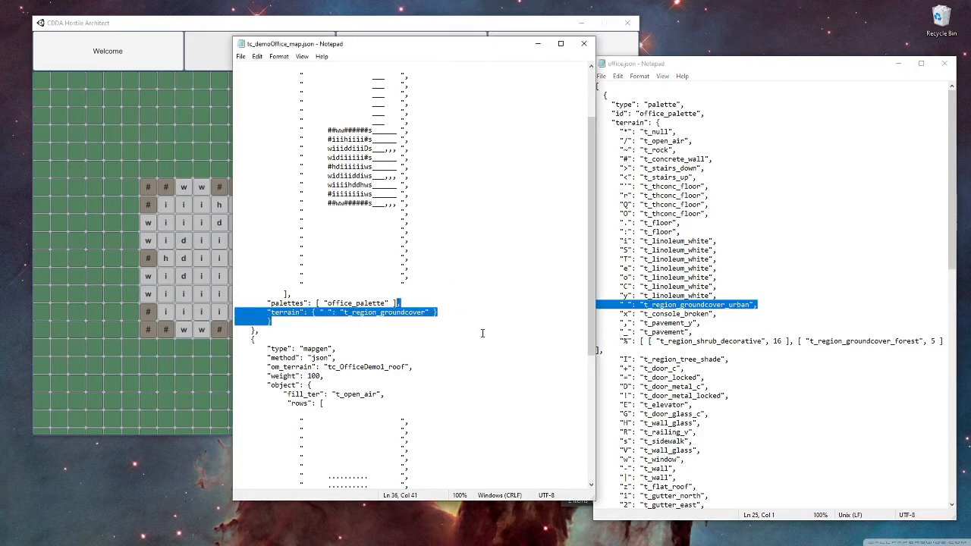
key(Delete)
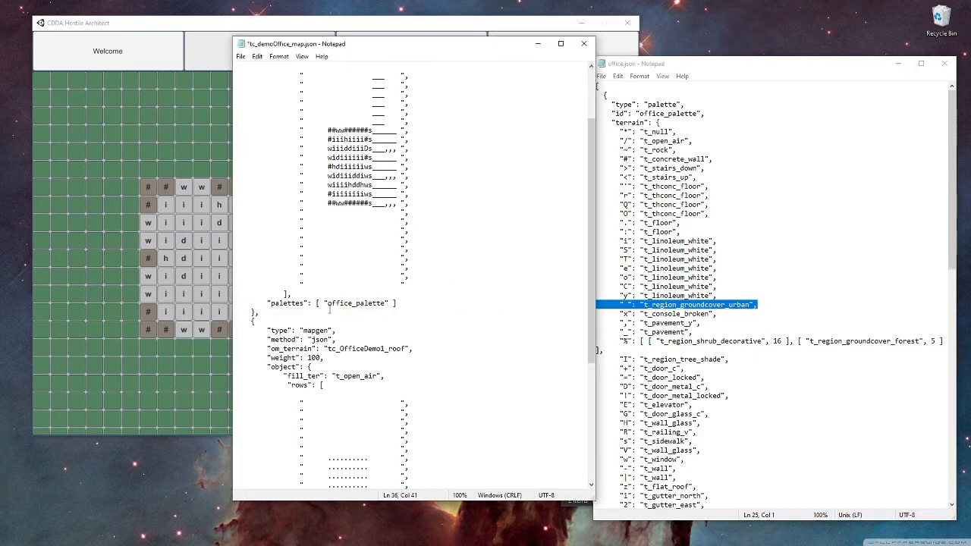
key(ctrl+s)
Step: Examine the first map's fill_ter value against the terrain entries in office.json
scroll(434, 287, up, 3)
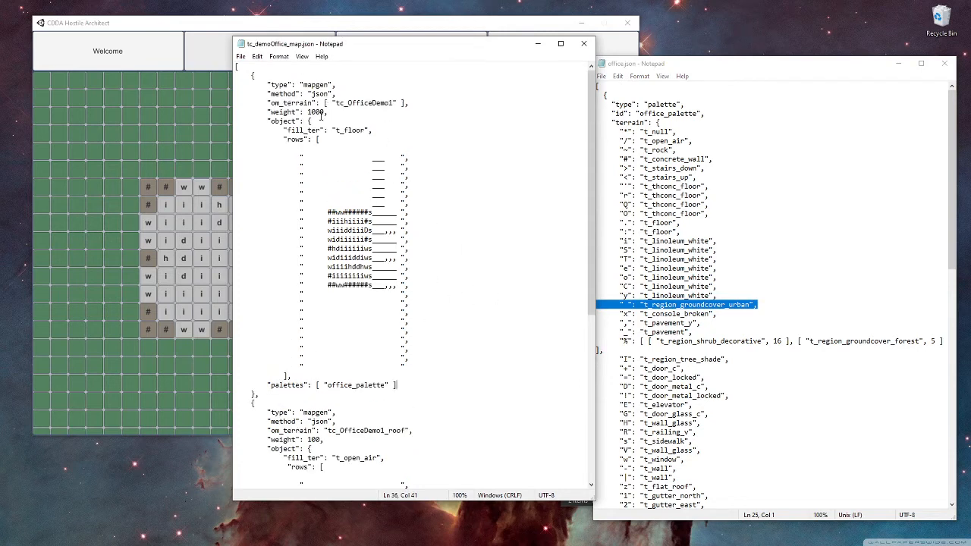
drag(336, 130, 366, 131)
drag(365, 130, 344, 130)
click(830, 304)
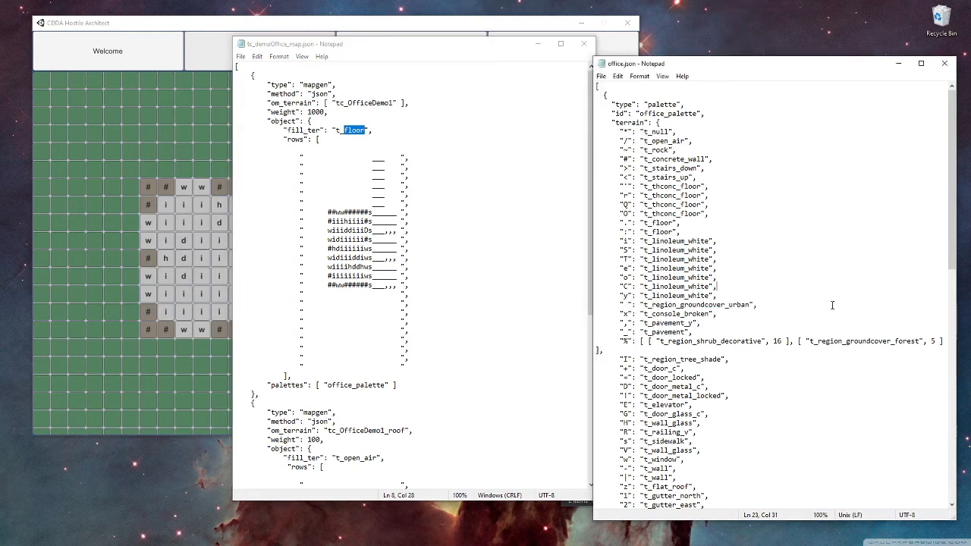
Step: Examine the furniture and terrain entries in office.json, including the f_desk entry for the d symbol
scroll(730, 278, down, 9)
scroll(730, 278, down, 9)
scroll(694, 227, up, 3)
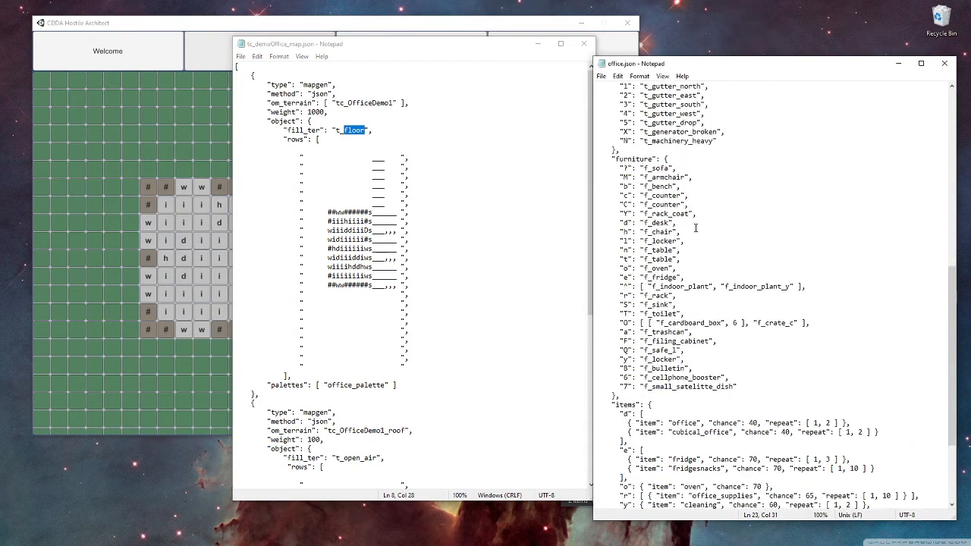
drag(681, 223, 619, 222)
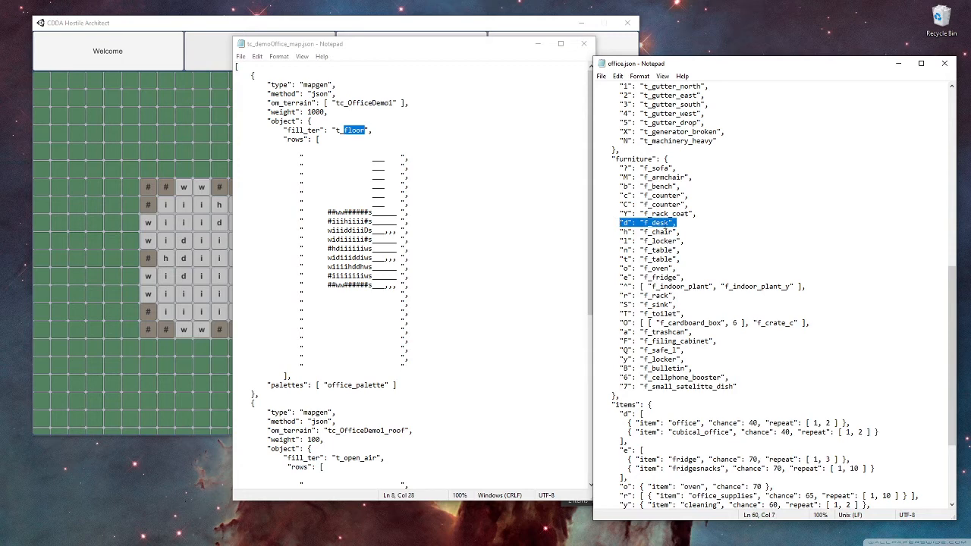
scroll(668, 250, up, 8)
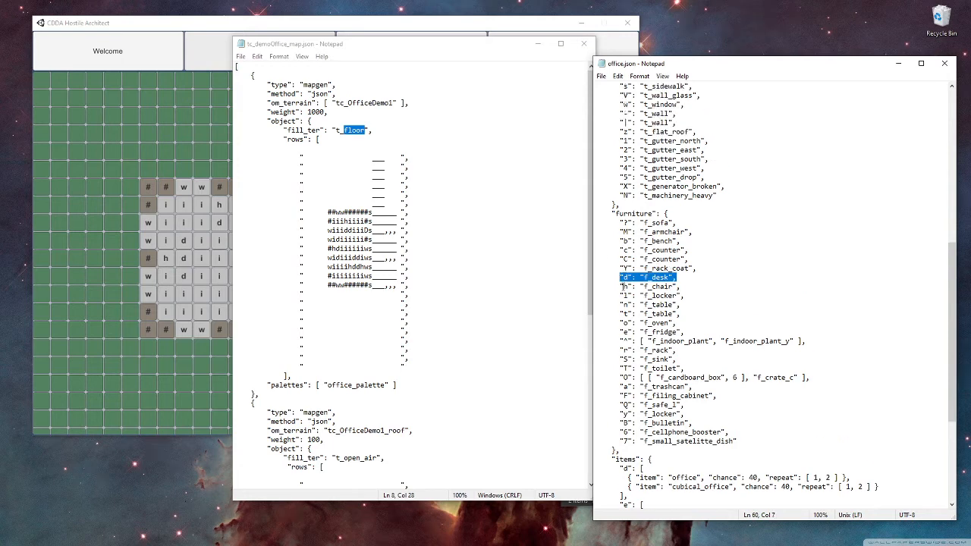
scroll(661, 273, up, 6)
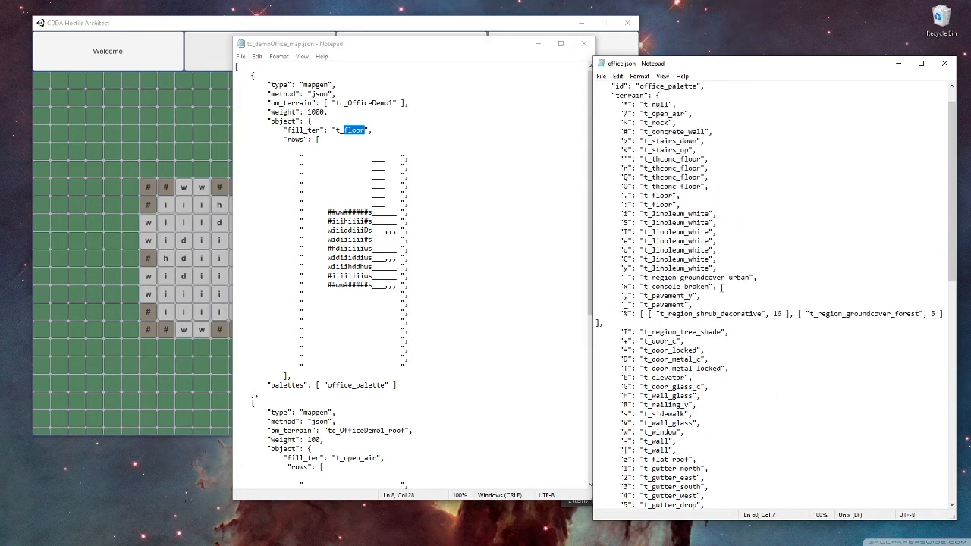
scroll(629, 238, down, 2)
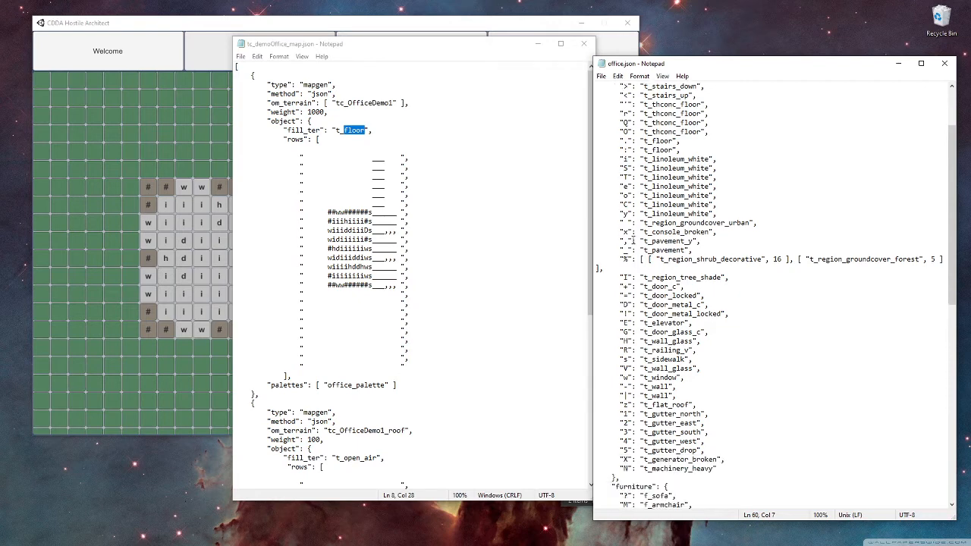
scroll(628, 342, up, 3)
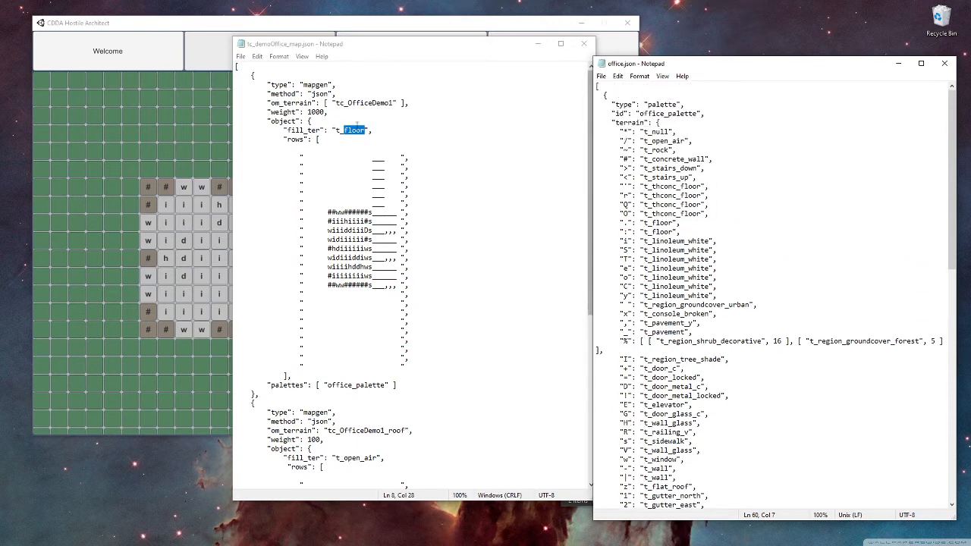
Step: Replace the first map's fill_ter value with t_linoleum_white copied from office.json's terrain entries, and save the map file
click(285, 130)
drag(295, 130, 344, 128)
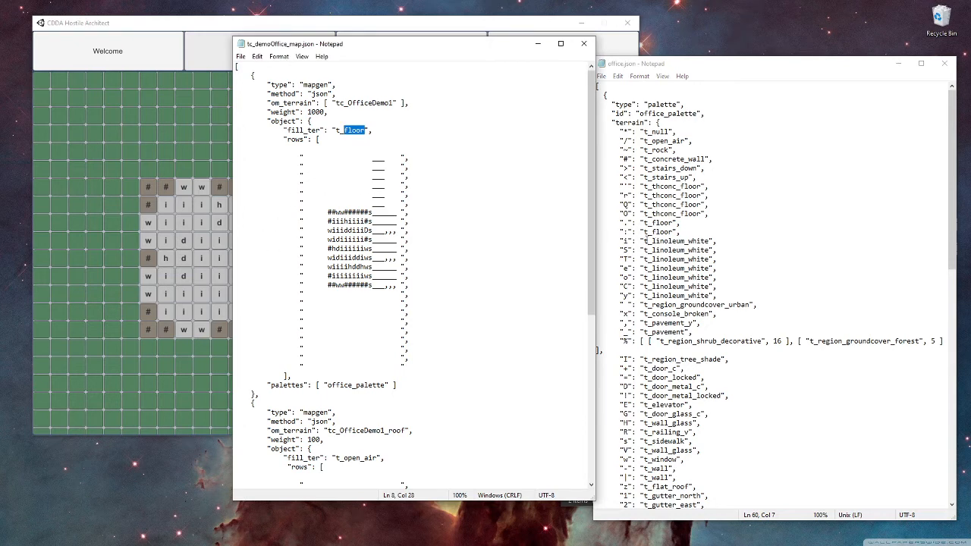
drag(643, 240, 710, 241)
key(ctrl+c)
click(367, 130)
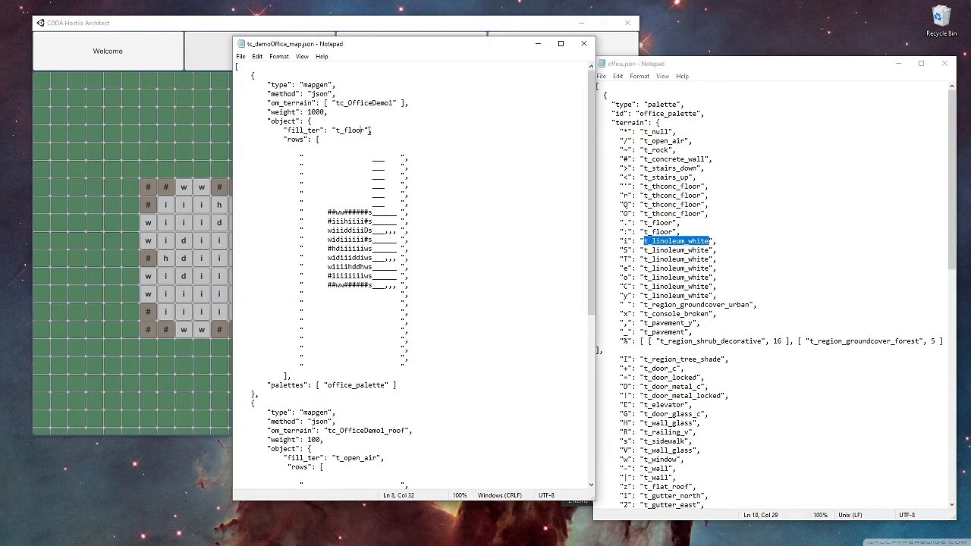
drag(365, 129, 333, 131)
key(ctrl+v)
drag(383, 47, 421, 43)
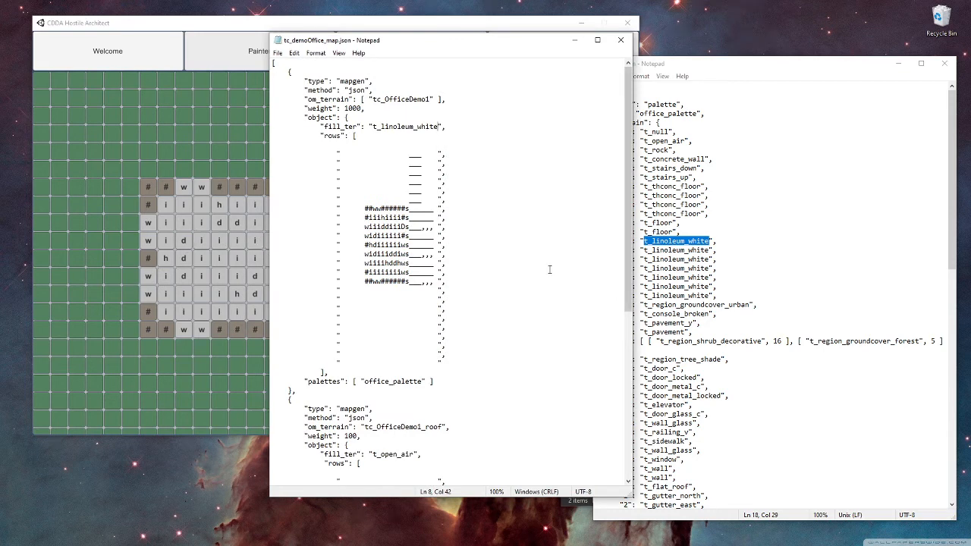
Step: Review the fill_ter lines of the first map and the roof map together with the roof map's blank area
click(758, 247)
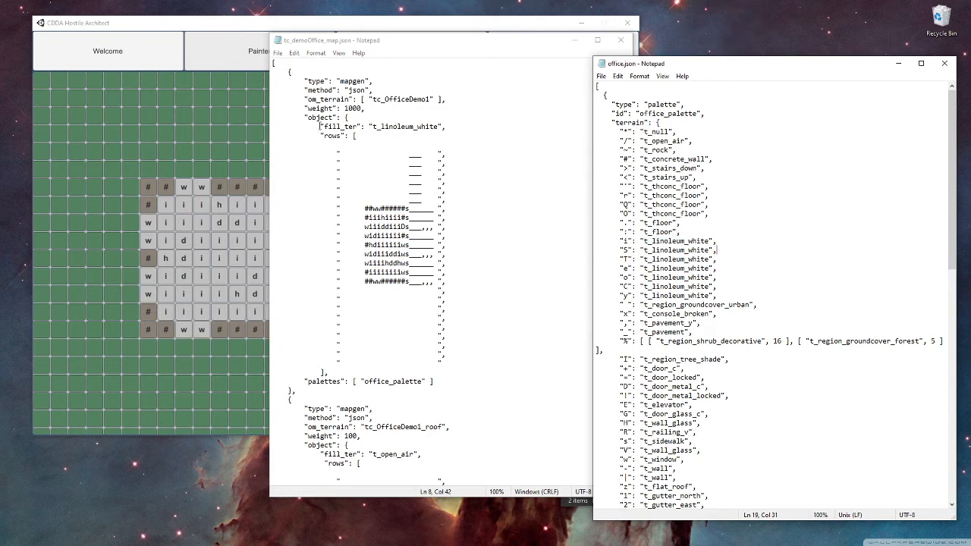
drag(319, 126, 446, 128)
key(Up)
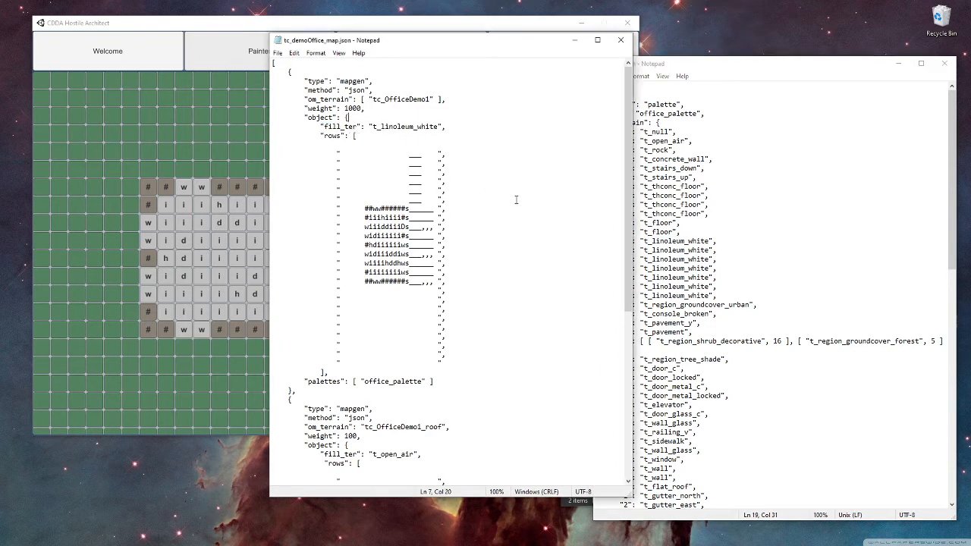
scroll(516, 199, down, 3)
scroll(388, 183, down, 5)
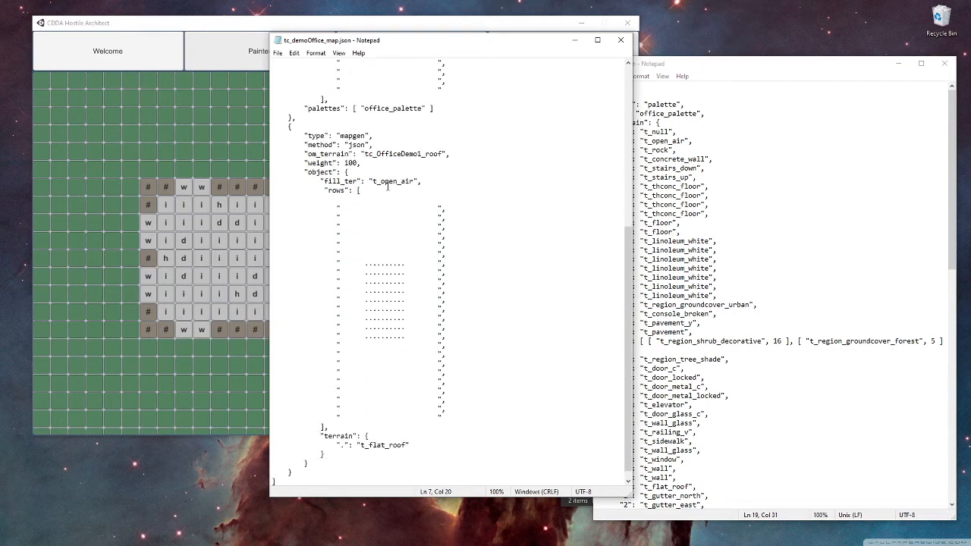
scroll(417, 148, up, 6)
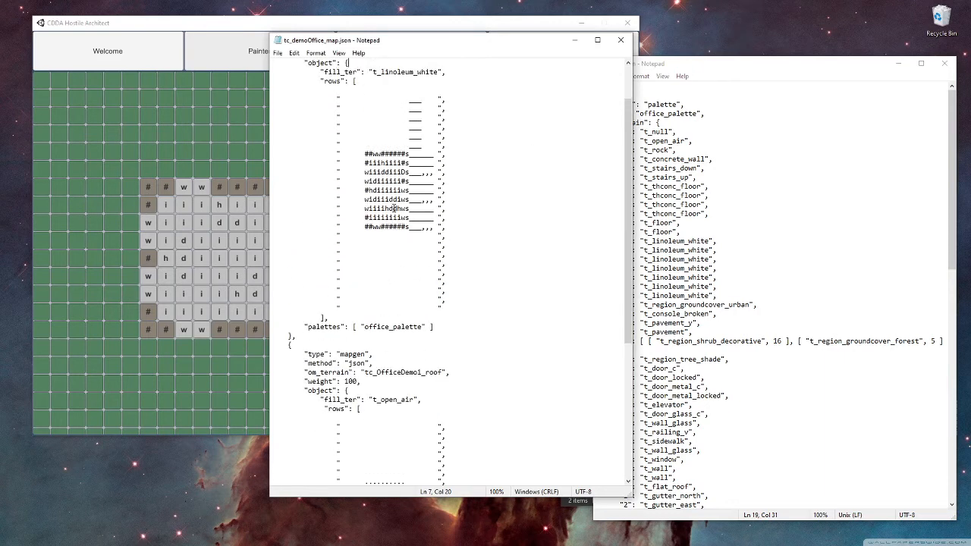
scroll(395, 220, down, 8)
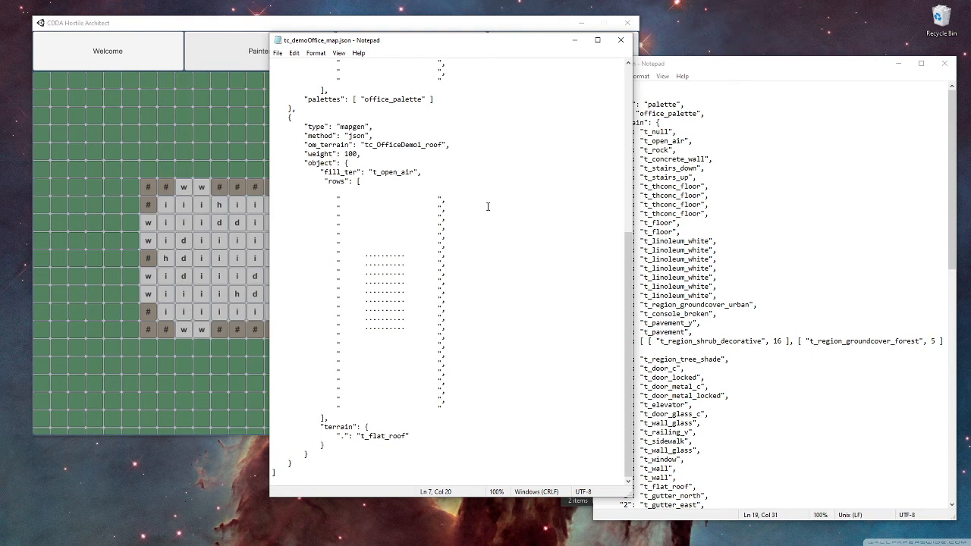
click(371, 172)
drag(325, 176, 423, 172)
drag(361, 216, 429, 244)
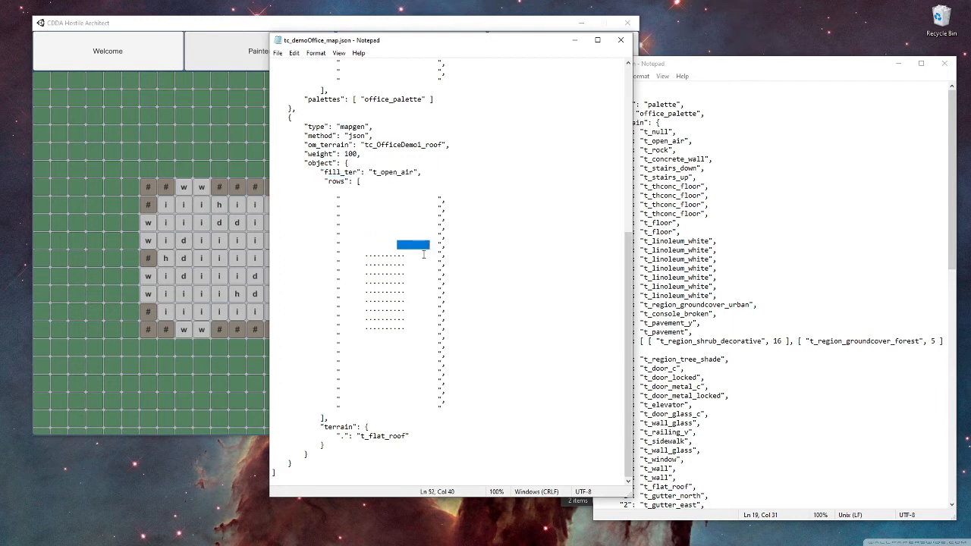
click(396, 371)
Step: Put away the map file and office.json, and copy the Overmap Terrain JSON from the Hostile Architect export
click(621, 40)
click(900, 63)
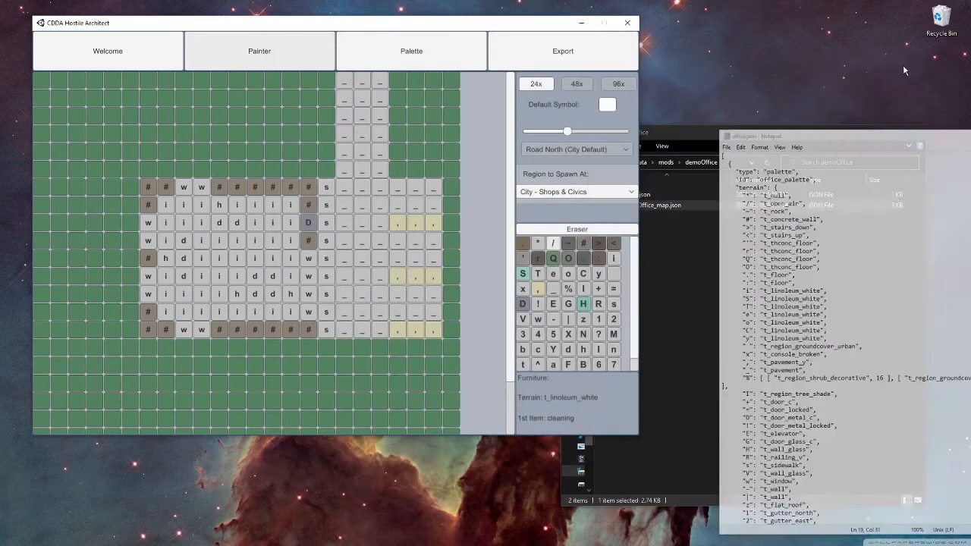
click(521, 42)
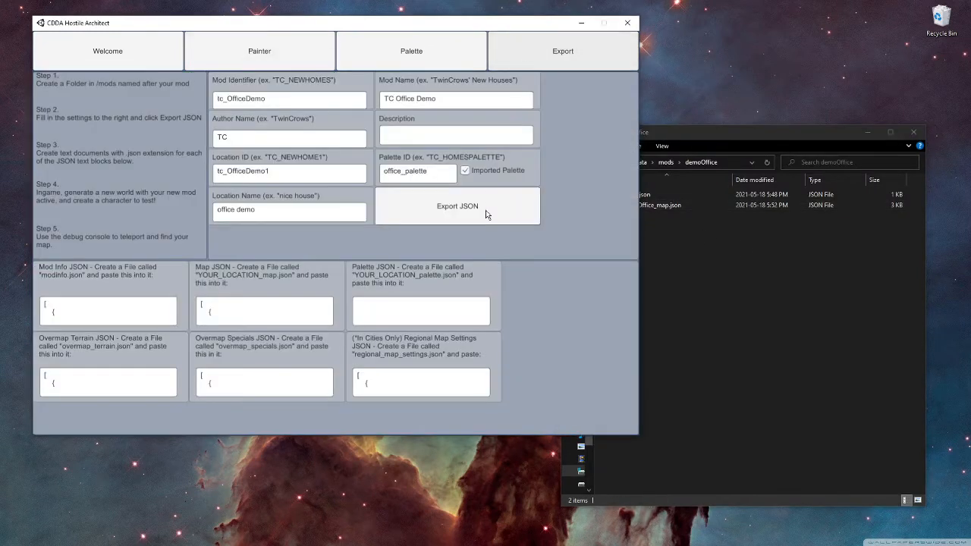
click(153, 383)
key(ctrl+a)
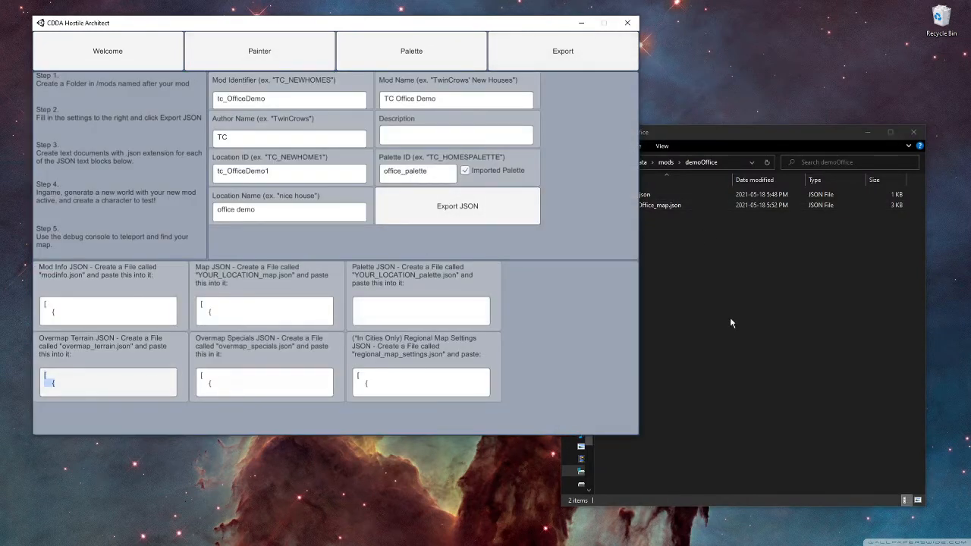
Step: Create a text file named overmap_terrain.json in the demoOffice folder and open it
right_click(694, 273)
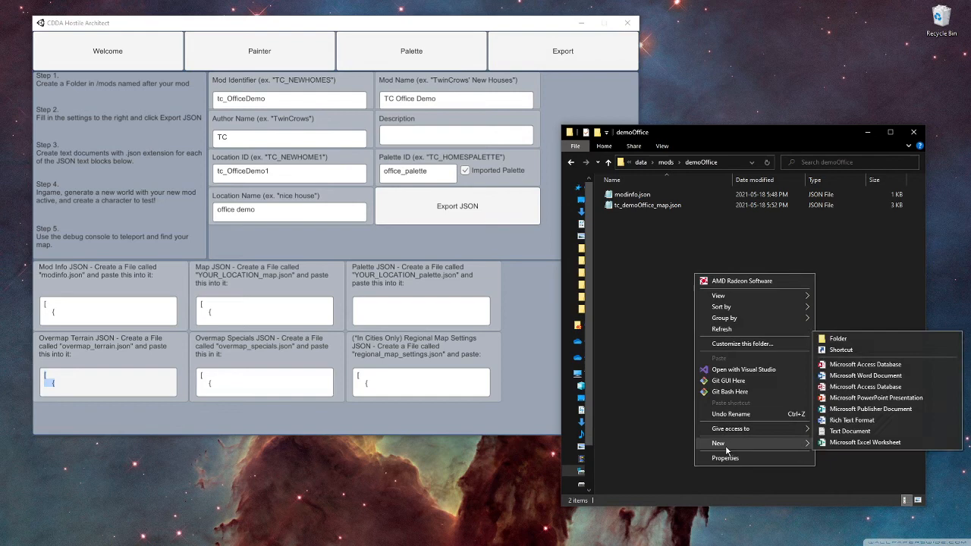
click(851, 431)
text(overmap_terrain)
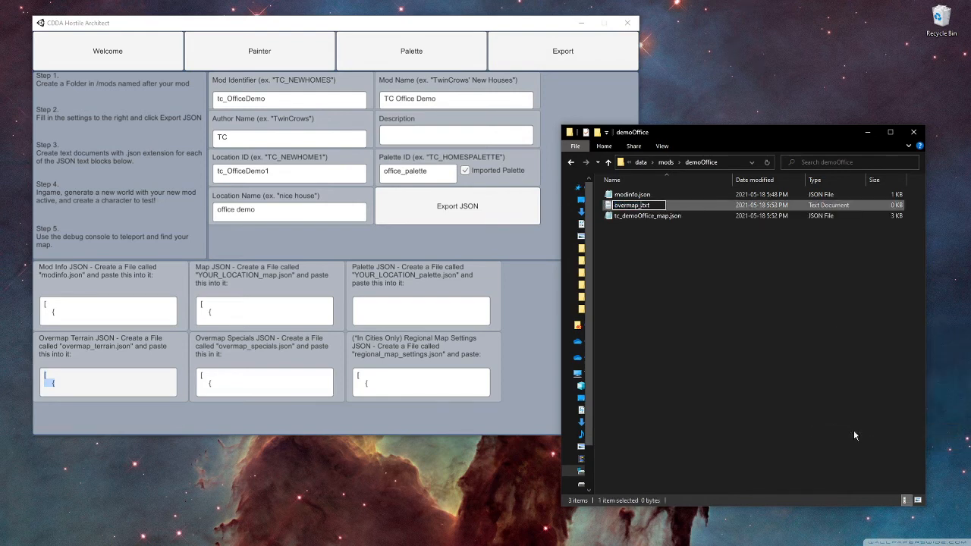
text(.json)
key(shift+End)
key(Delete)
key(Return)
key(Return)
key(Return)
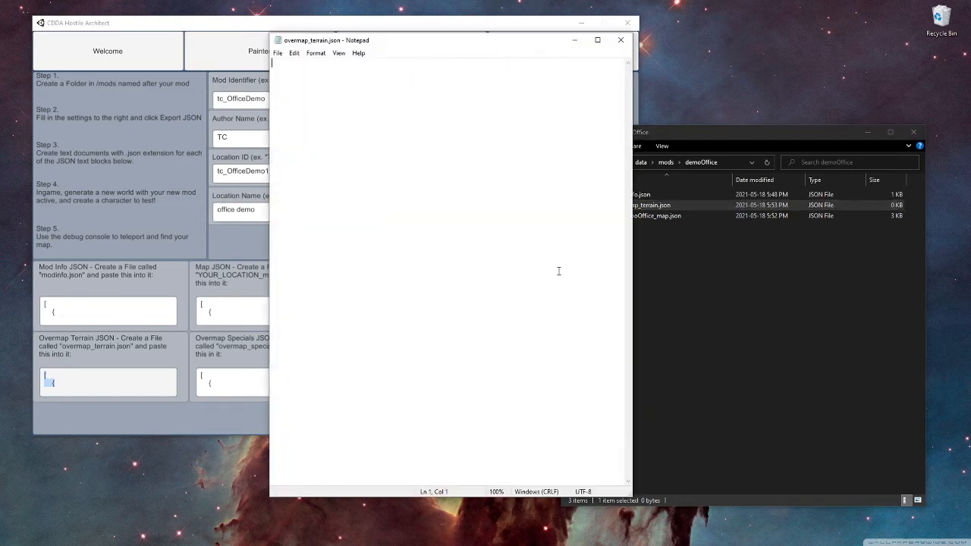
Step: Paste the exported terrain JSON into overmap_terrain.json, then save and close the file
key(ctrl+v)
key(ctrl+s)
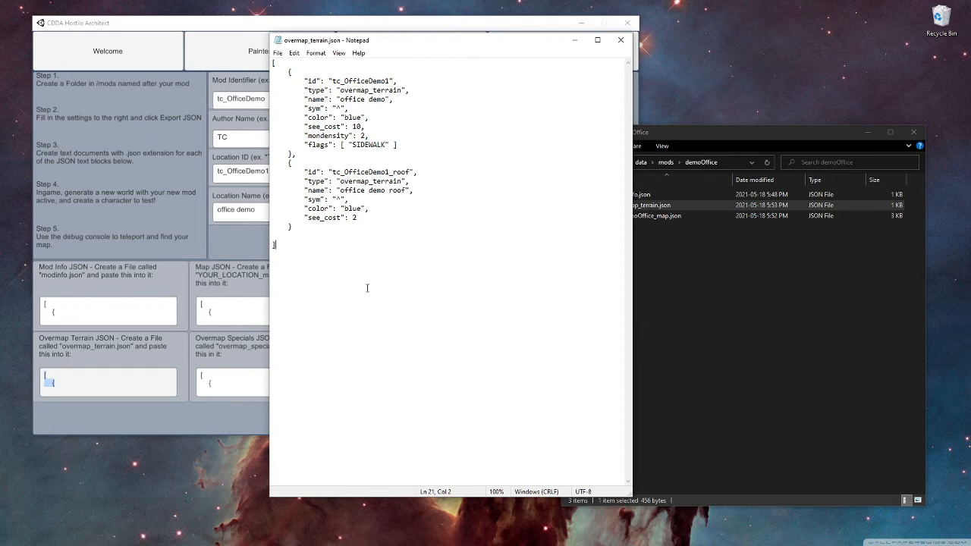
click(621, 39)
Step: Create a text file named overmap_specials.json in the demoOffice folder and open it
right_click(657, 241)
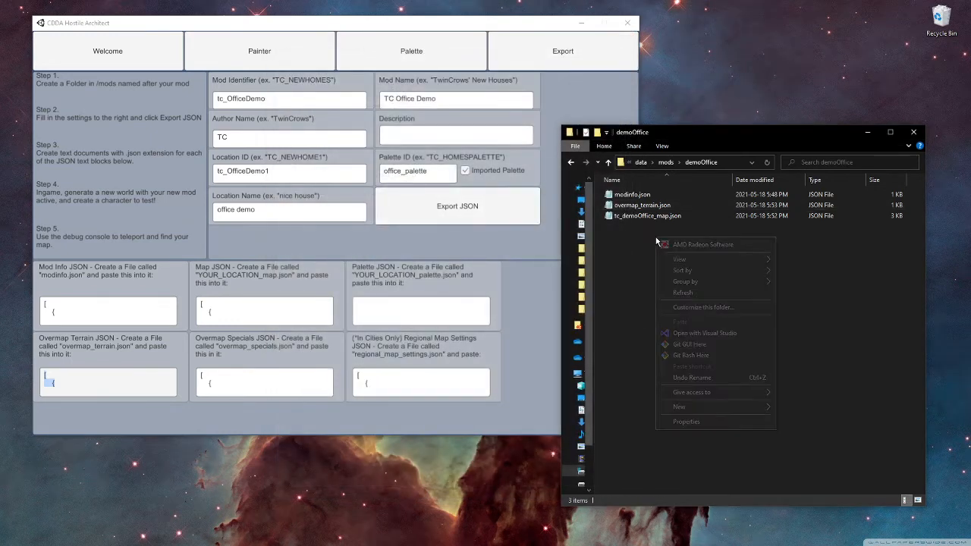
mouse_move(728, 407)
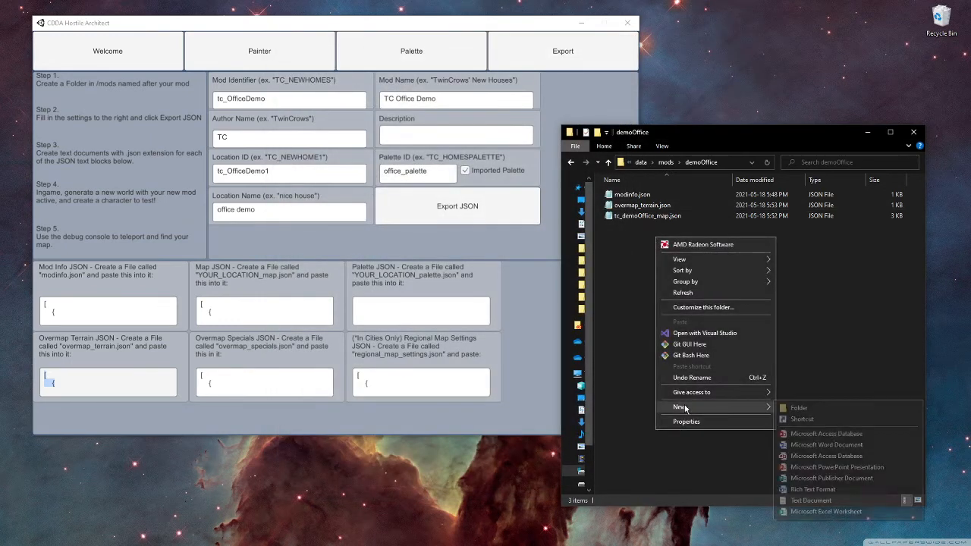
click(812, 499)
text(overm)
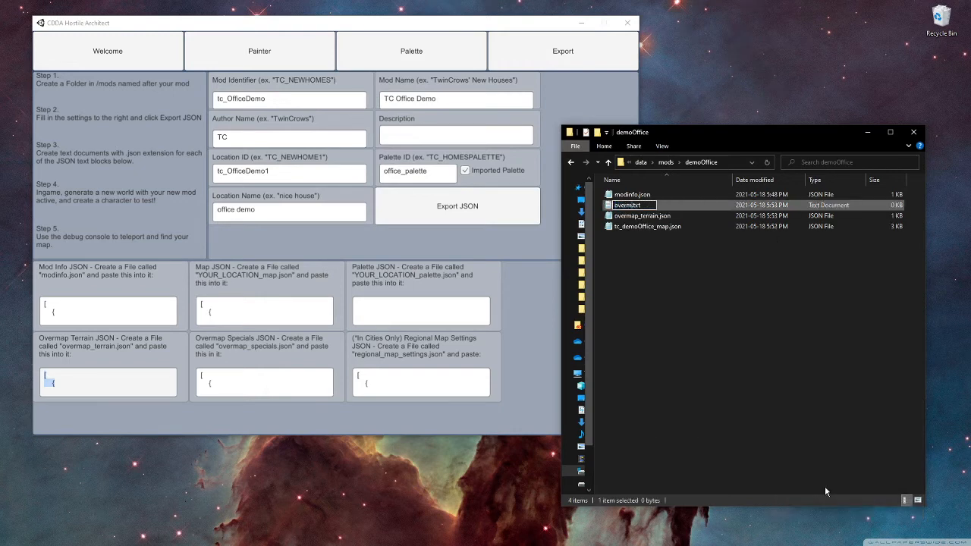
text(ap_specials.json)
key(shift+End)
key(BackSpace)
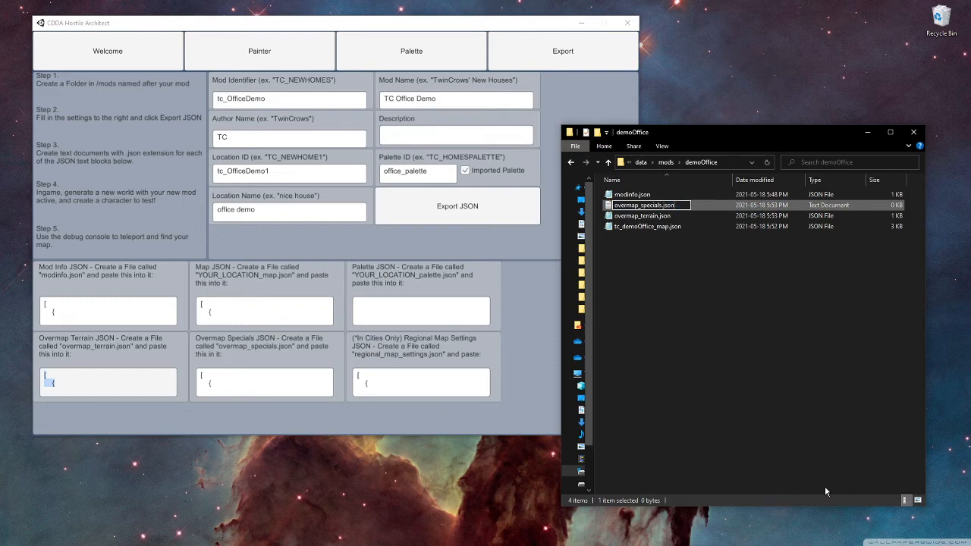
key(Return)
key(Return)
key(Return)
Step: Copy the exported Overmap Specials JSON into overmap_specials.json, then save and close the file
click(246, 389)
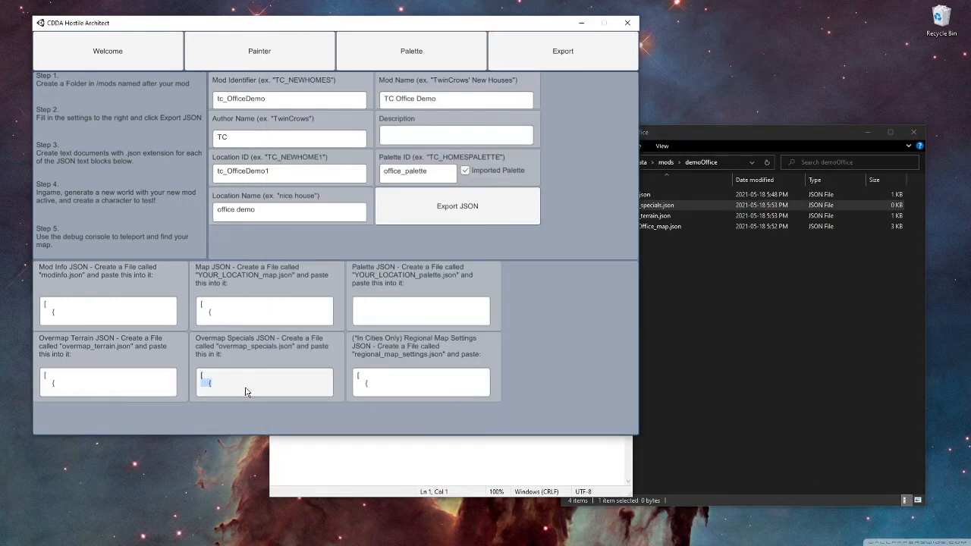
click(515, 463)
key(ctrl+v)
key(ctrl+s)
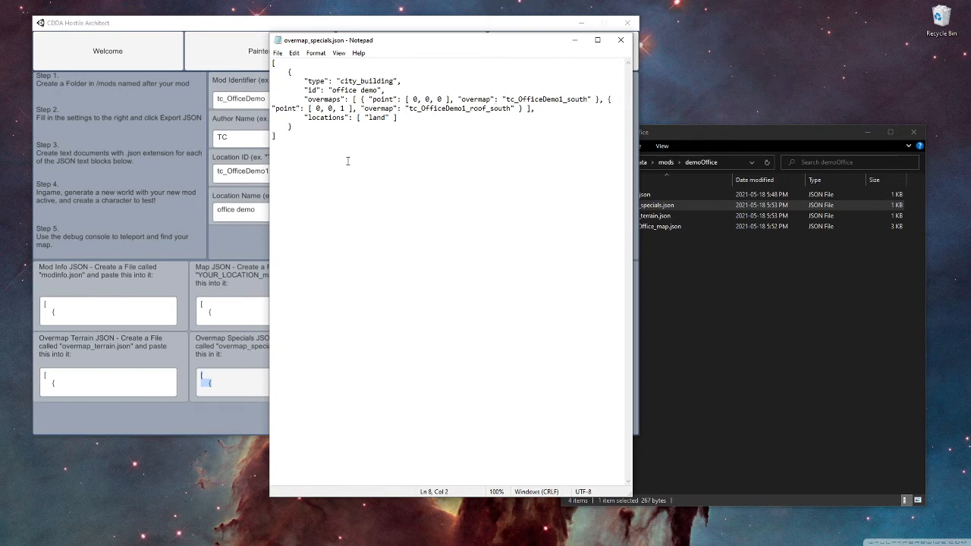
click(621, 39)
Step: Create a text file named regional_map_settings.json in the demoOffice folder and open it
right_click(734, 273)
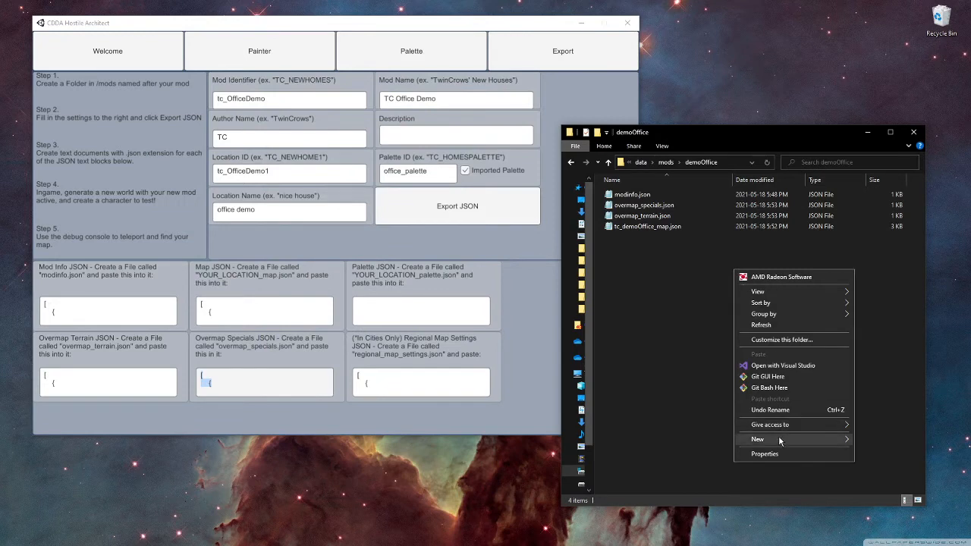
mouse_move(758, 439)
click(716, 428)
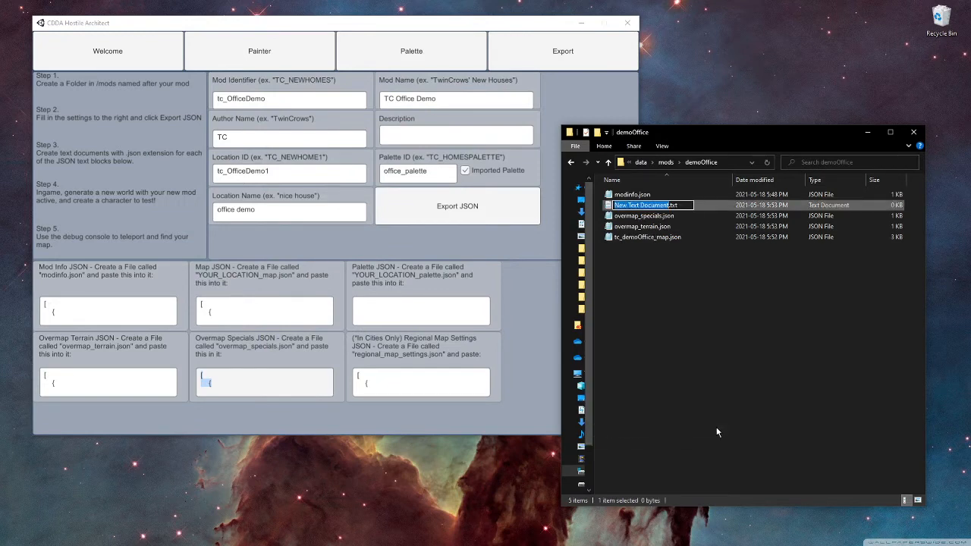
text(regio)
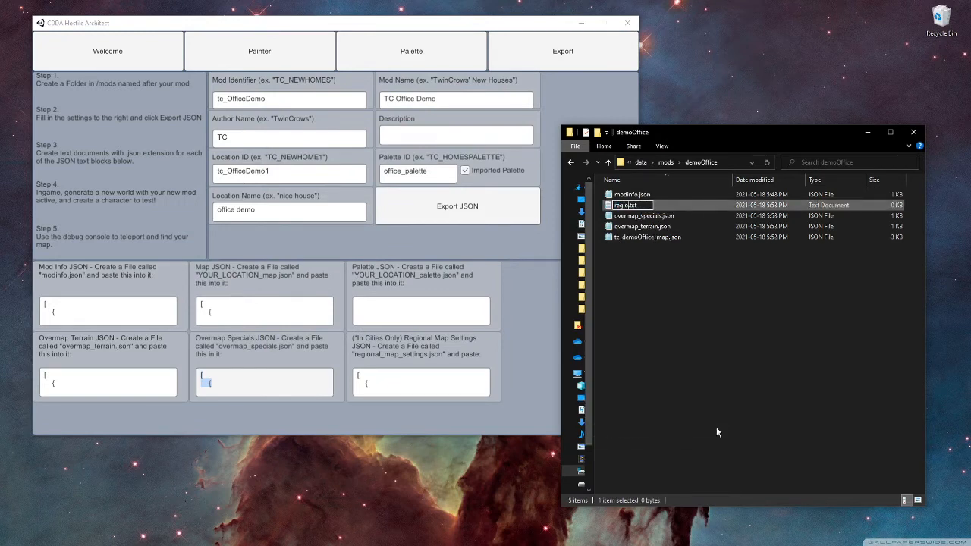
text(nal_map_setting.sj)
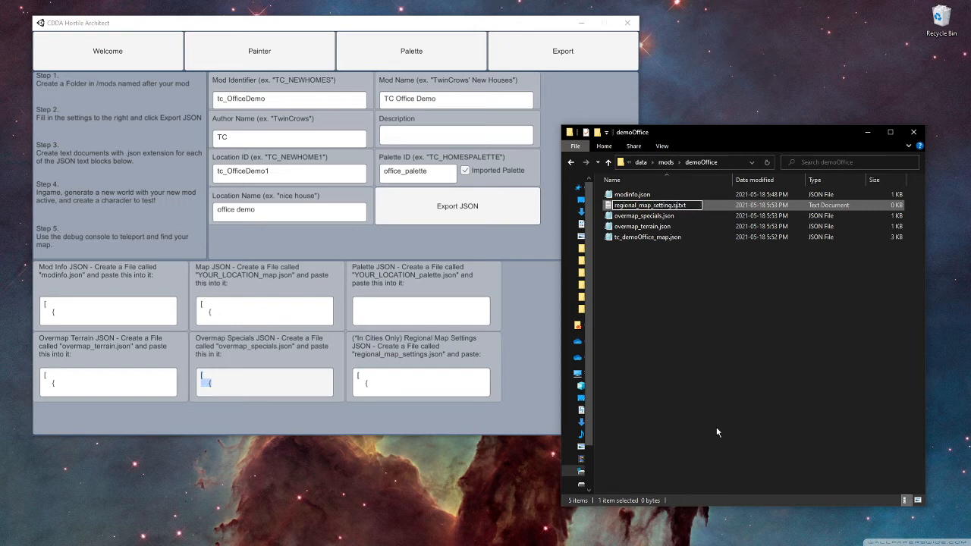
key(BackSpace)
key(BackSpace)
key(BackSpace)
text(s.json)
key(Delete)
key(Delete)
key(Delete)
key(Delete)
key(Return)
key(Return)
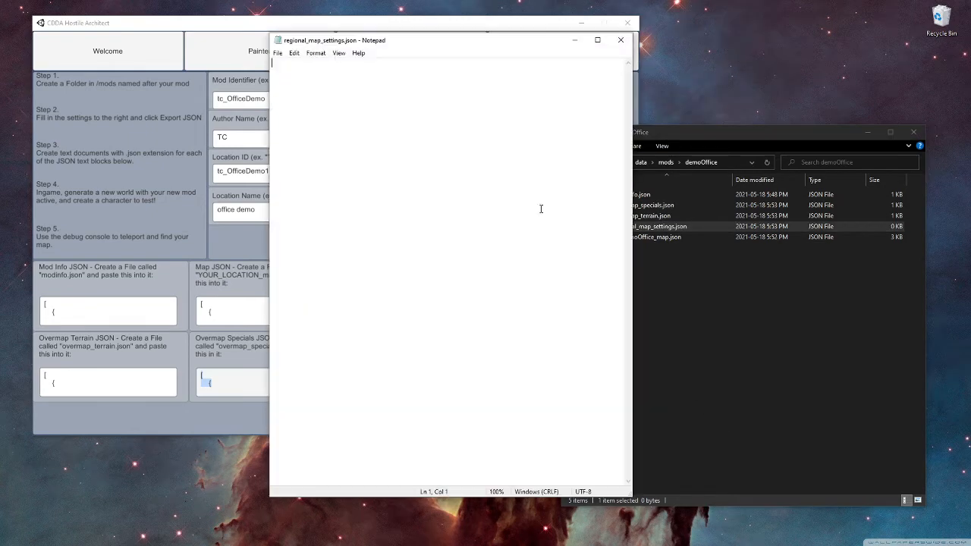
Step: Copy the exported Regional Map Settings JSON into regional_map_settings.json and save the file
drag(489, 41, 648, 41)
click(384, 328)
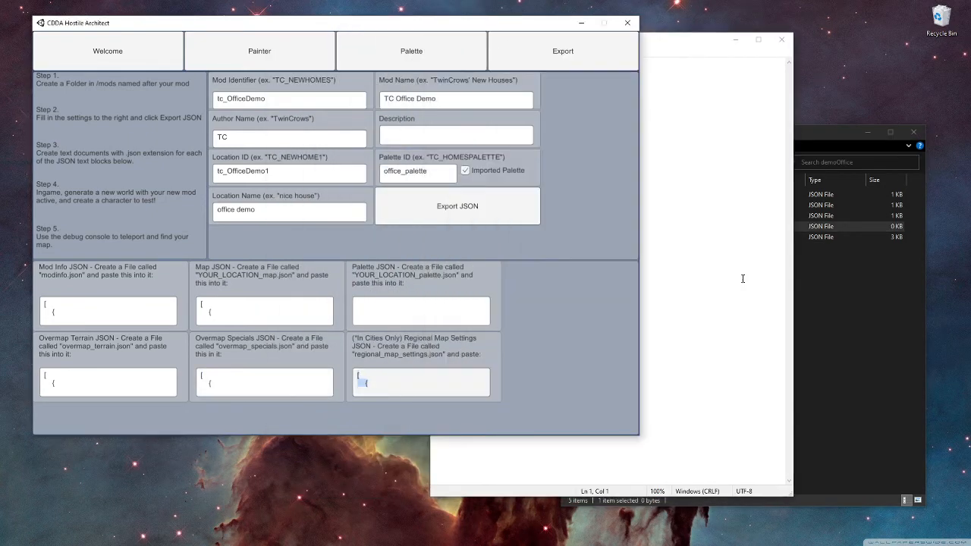
click(742, 278)
key(ctrl+v)
key(ctrl+s)
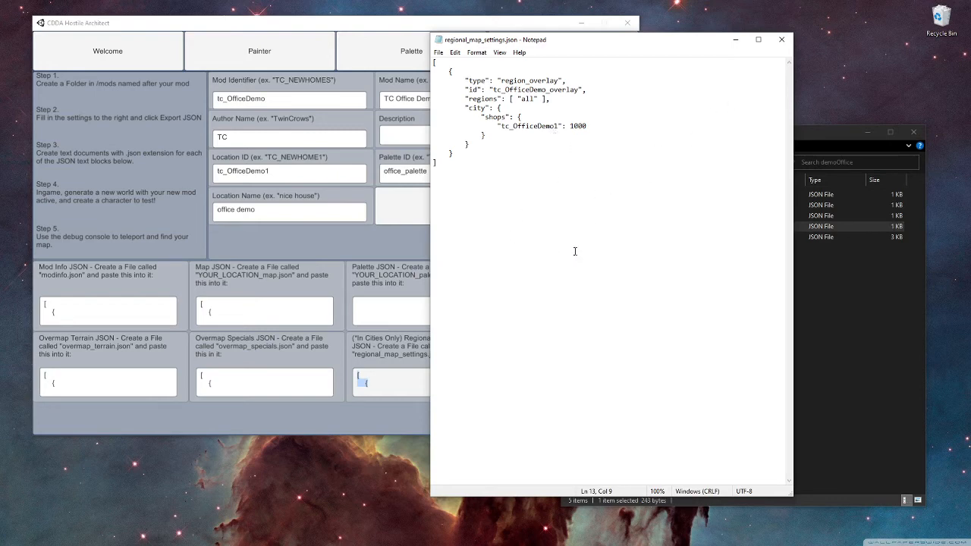
Step: Close regional_map_settings.json, go back to the main cdda folder and launch cataclysm-tiles.exe
click(782, 40)
click(776, 293)
click(668, 194)
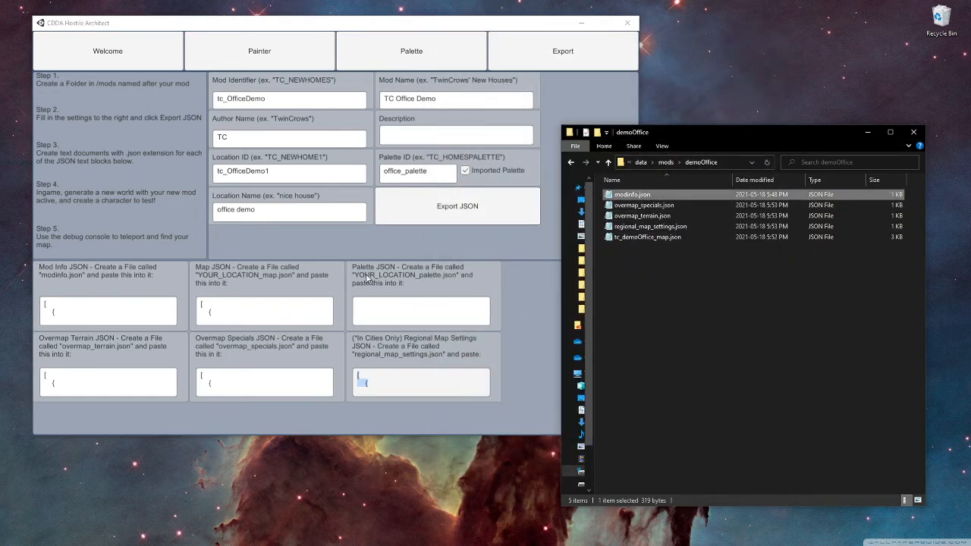
click(716, 287)
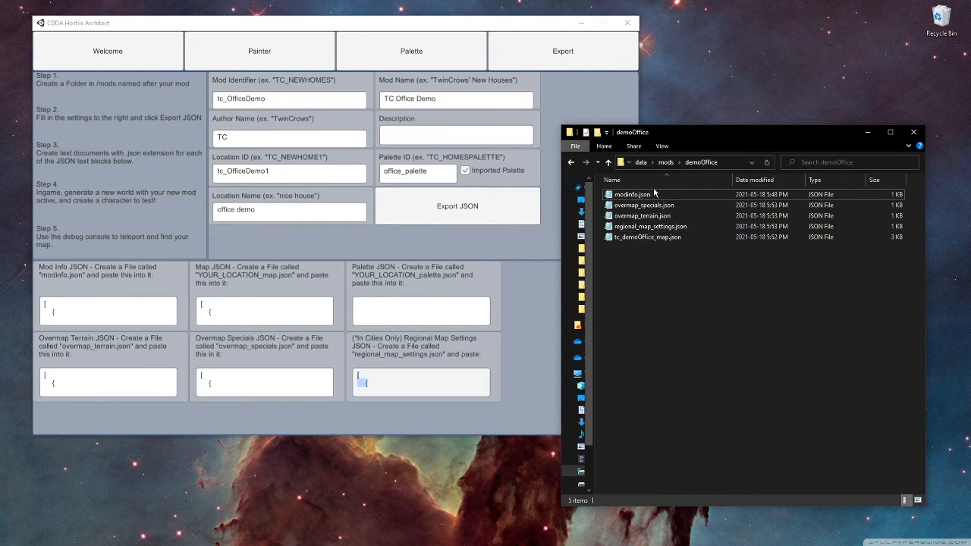
click(641, 161)
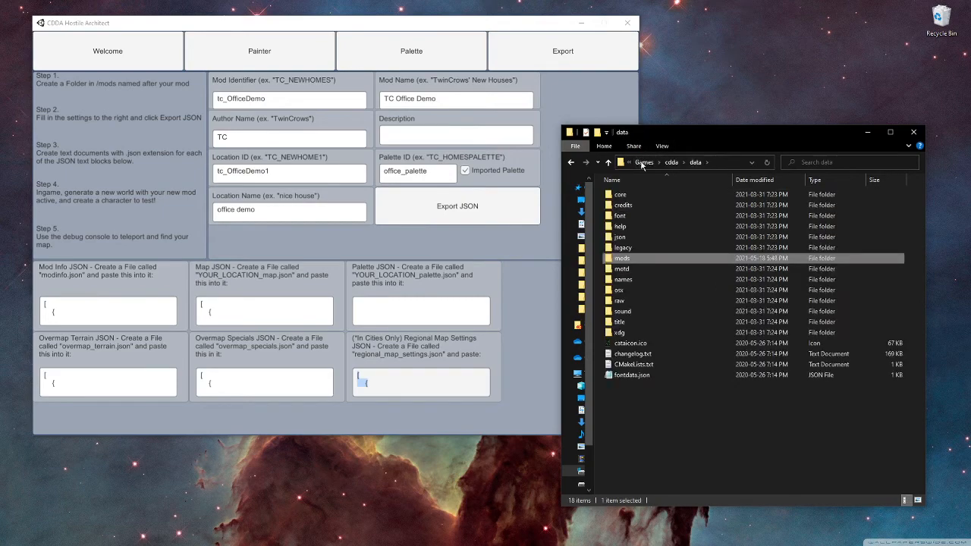
click(642, 162)
click(666, 343)
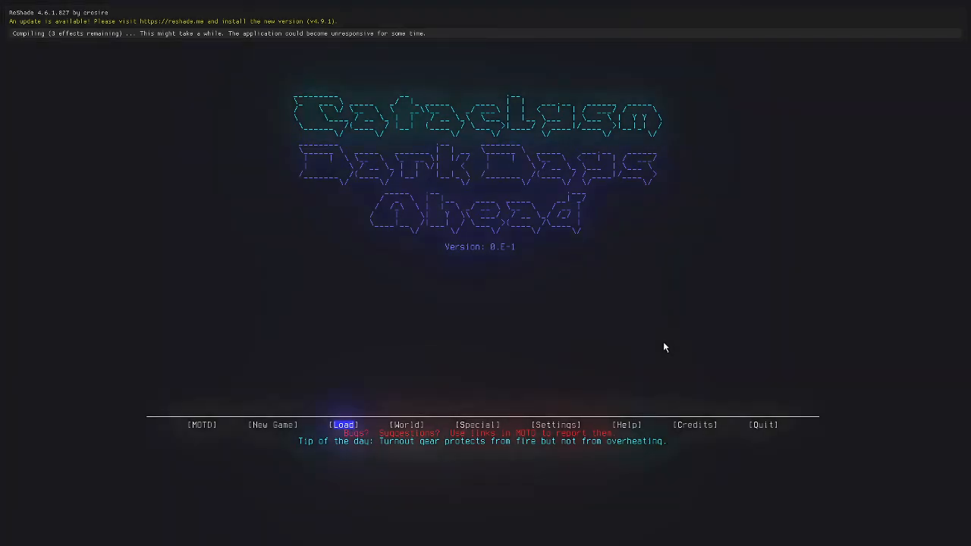
Step: Start creating a new world and add the TC Office Demo mod to its load order
key(Right)
key(Return)
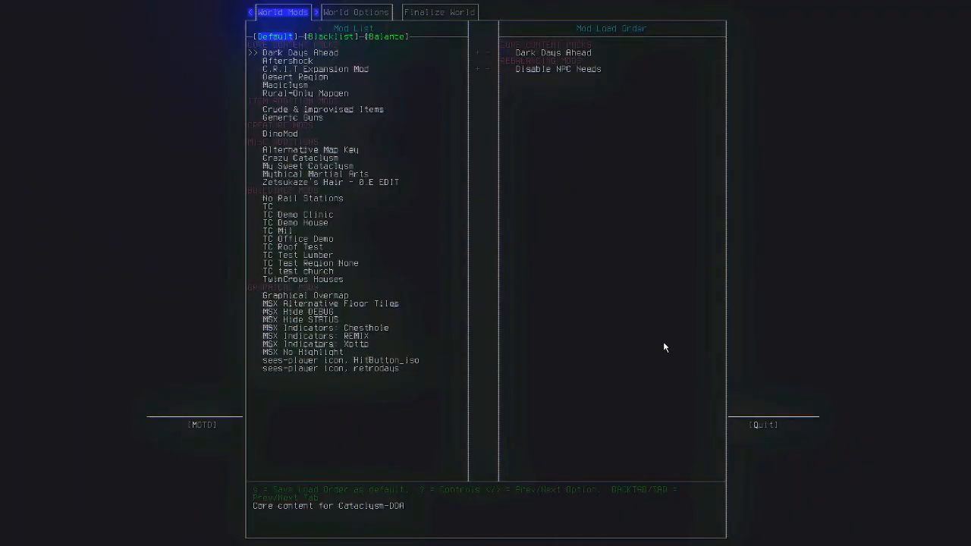
key(Up)
key(Up)
key(Up)
key(Up)
key(Up)
key(Up)
key(Up)
key(Up)
key(Up)
key(Up)
key(Up)
key(Up)
key(Up)
key(Up)
key(Up)
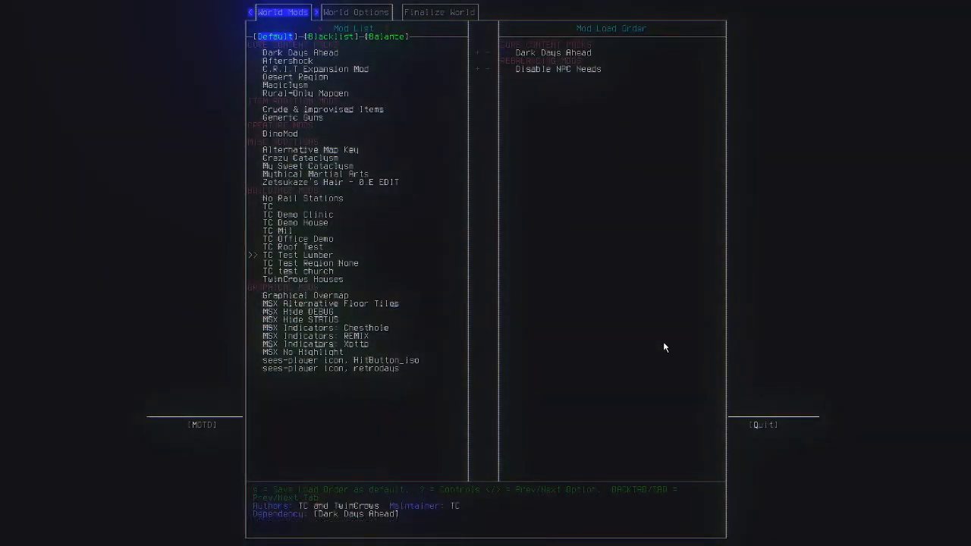
key(Up)
key(Up)
key(Return)
Step: Keep the default world options, name the world demoOffice and finalize it
key(Tab)
key(Tab)
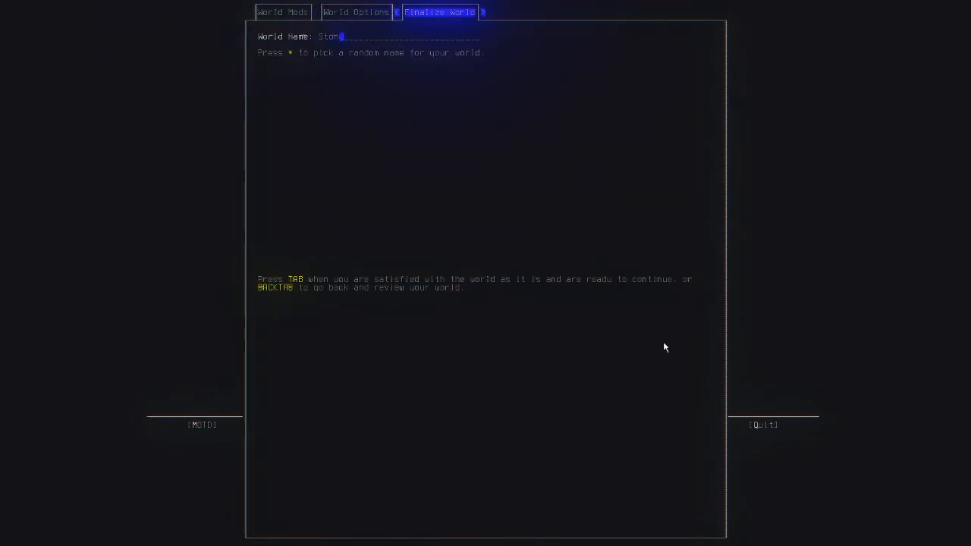
key(BackSpace)
key(BackSpace)
key(BackSpace)
key(BackSpace)
text(demoOfcice)
key(Tab)
key(Left)
key(Return)
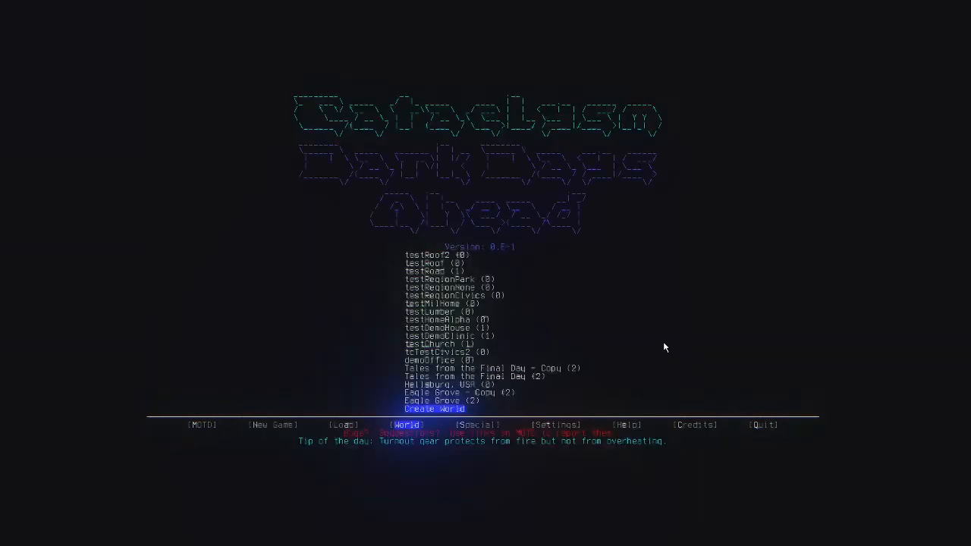
Step: Try to start a new random-character game in the demoOffice world
key(Left)
key(Left)
key(Left)
key(Return)
key(Right)
key(Right)
key(Return)
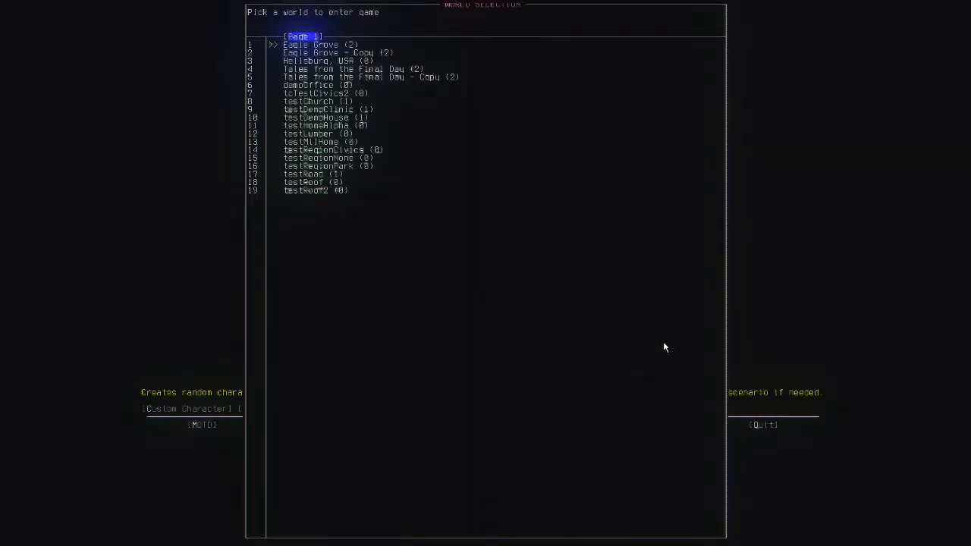
key(Up)
key(Up)
key(Up)
key(Up)
key(Up)
key(Up)
key(Up)
key(Up)
key(Up)
key(Up)
key(Up)
key(Up)
key(Up)
key(Return)
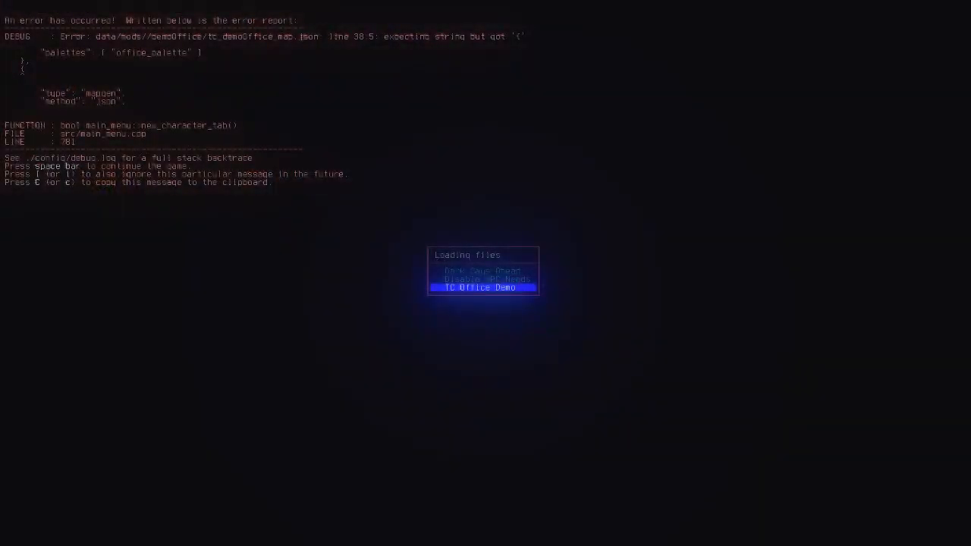
Step: Switch to File Explorer and open tc_demoOffice_map.json from the data/mods/demoOffice folder
key(alt+Tab)
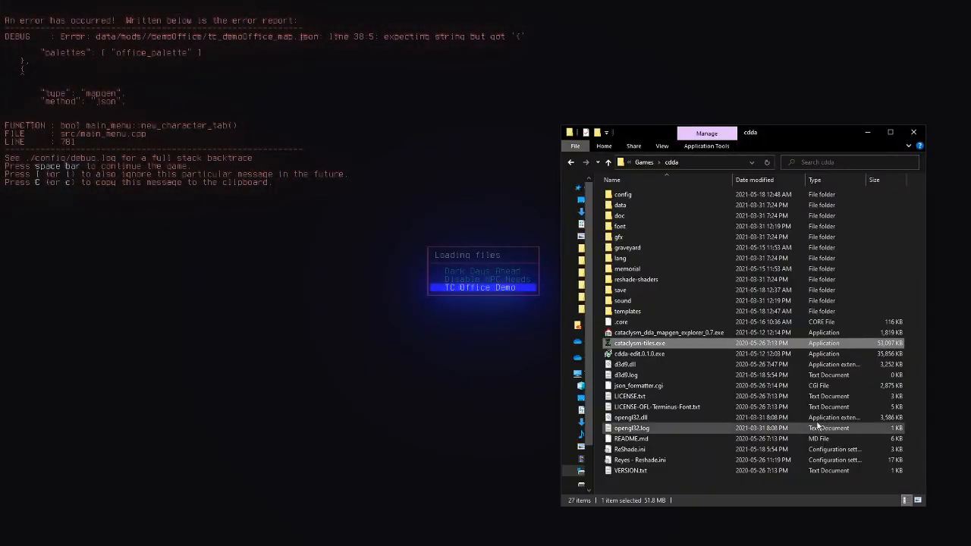
double_click(620, 206)
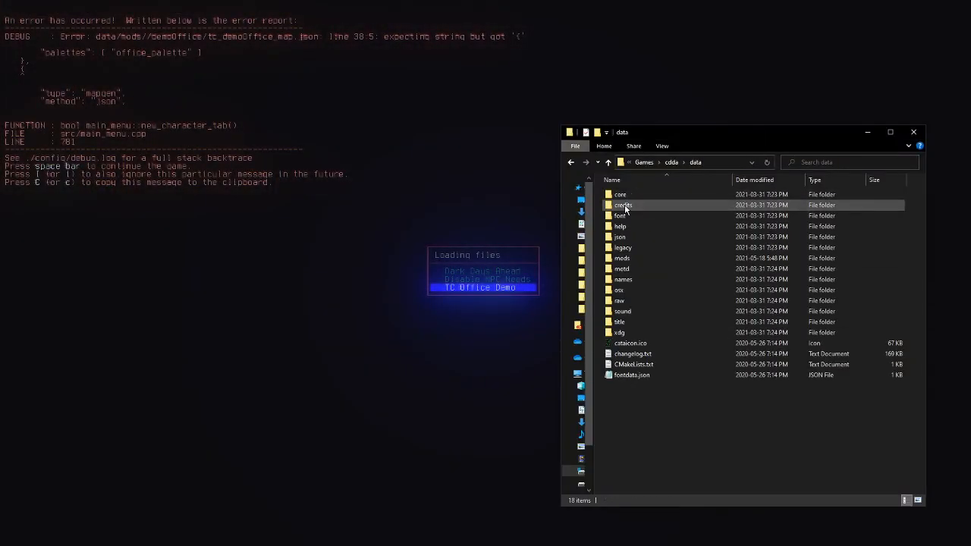
double_click(639, 258)
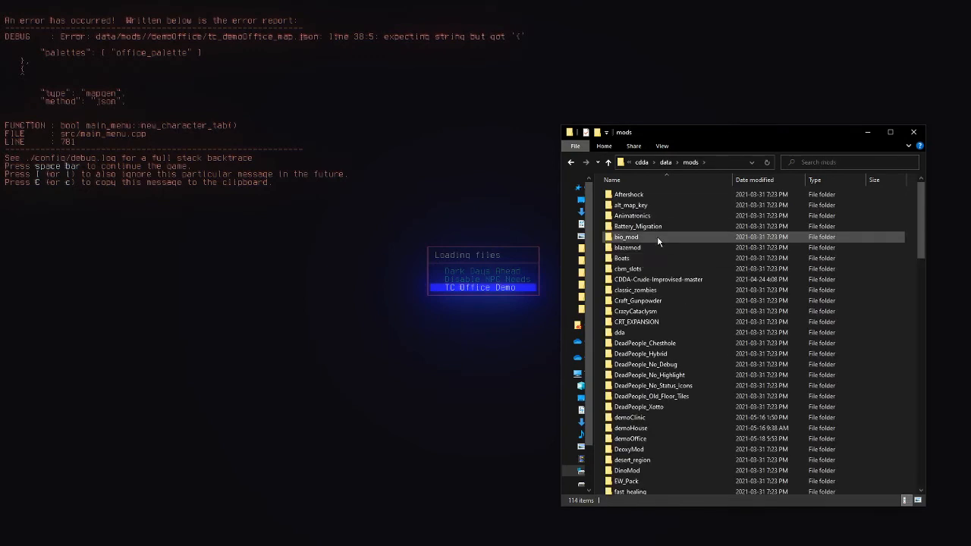
text(de)
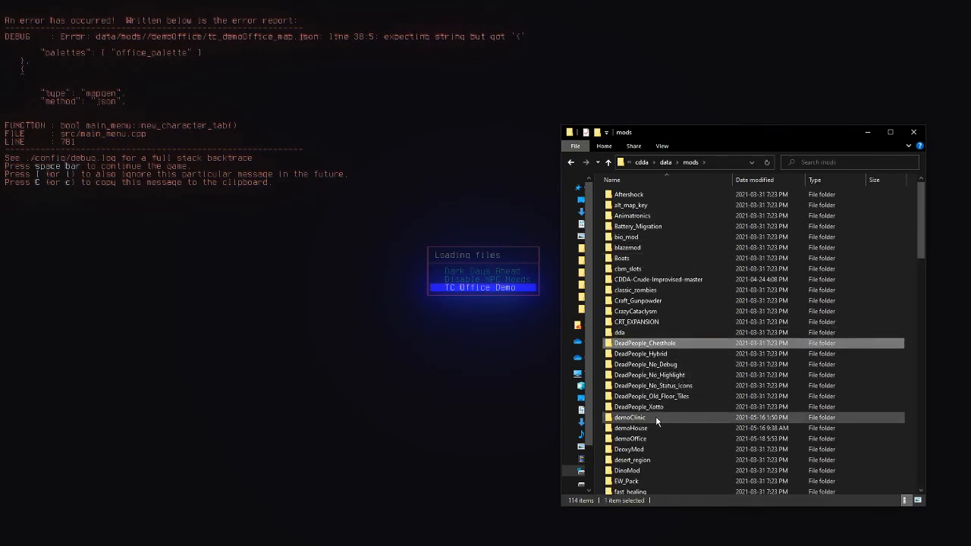
click(641, 440)
double_click(641, 440)
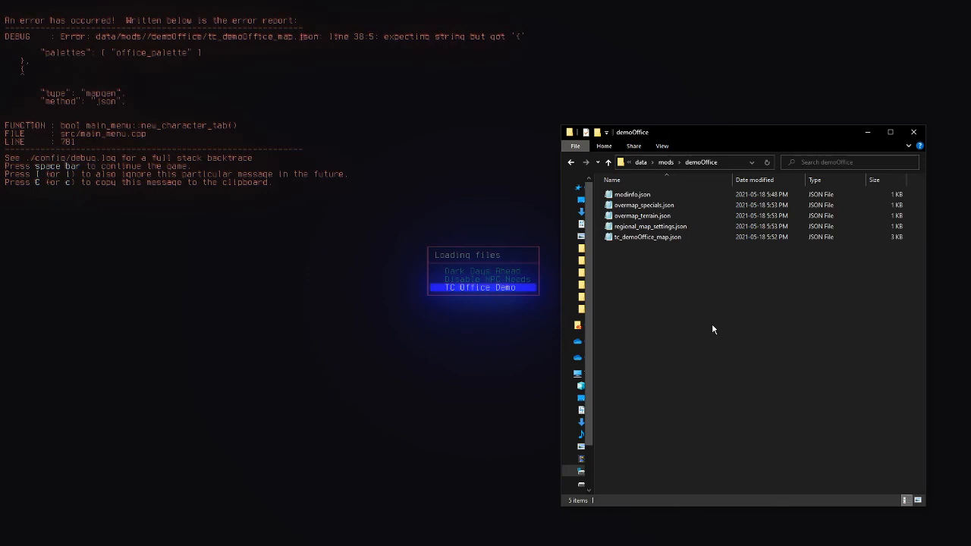
double_click(672, 238)
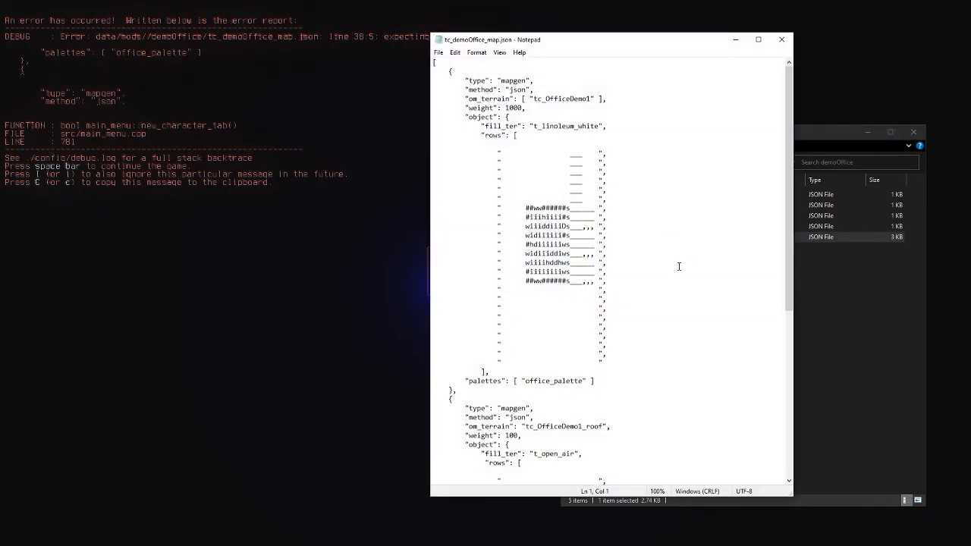
Step: Add the missing closing brace on a new line after the first map's palettes entry, then save and close the file
click(684, 289)
scroll(685, 292, down, 1)
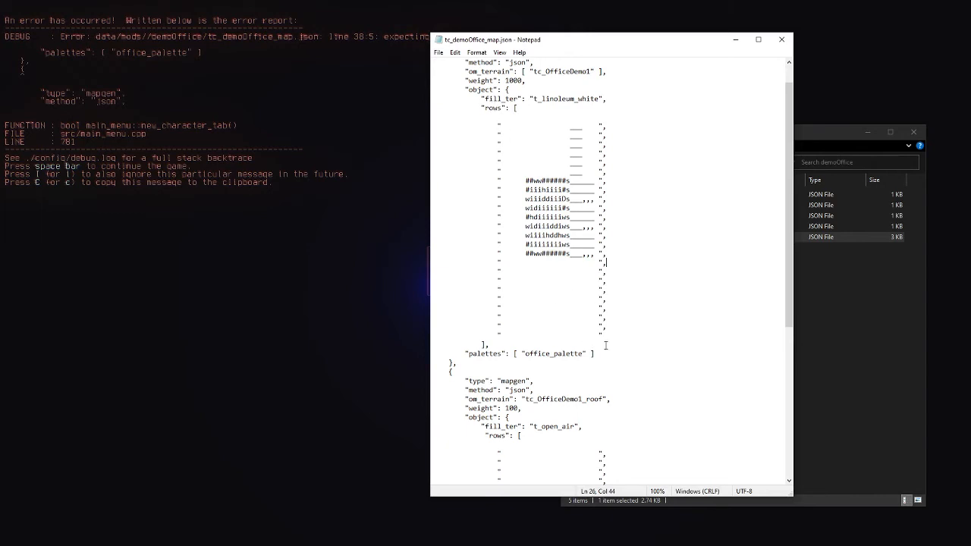
scroll(606, 349, up, 1)
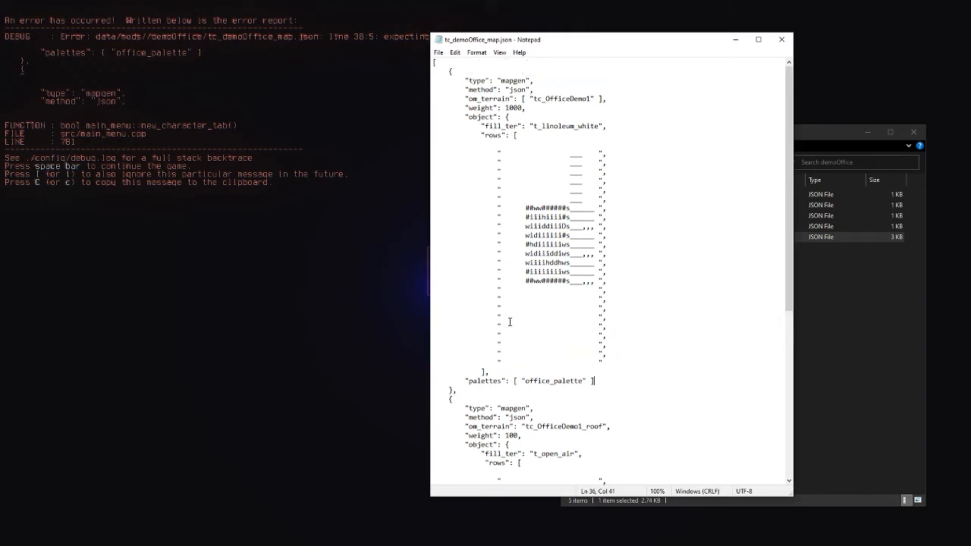
key(Return)
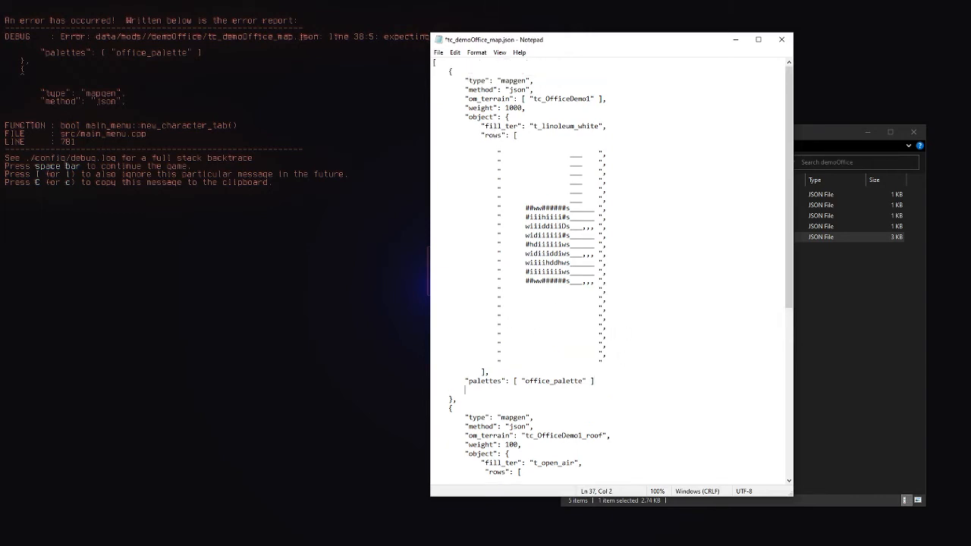
text(})
drag(507, 117, 495, 390)
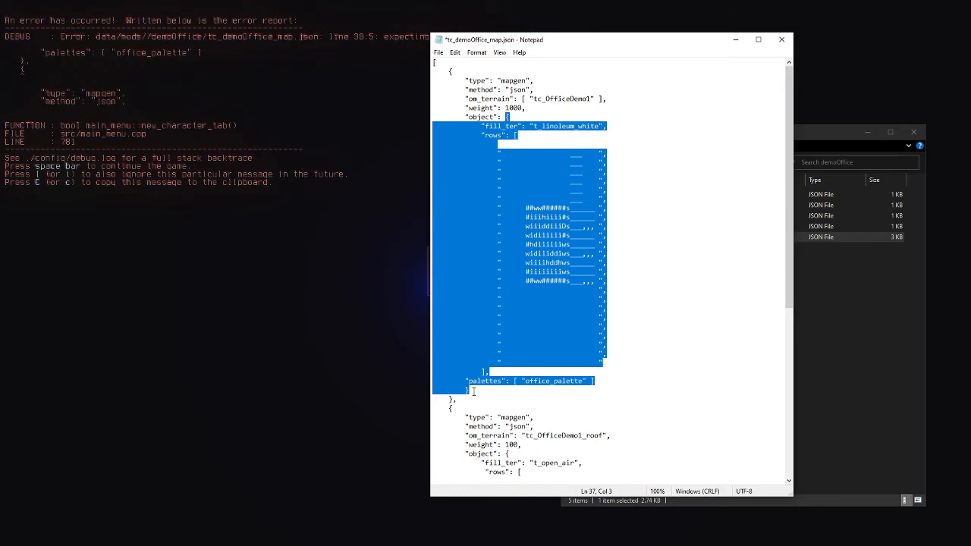
click(473, 390)
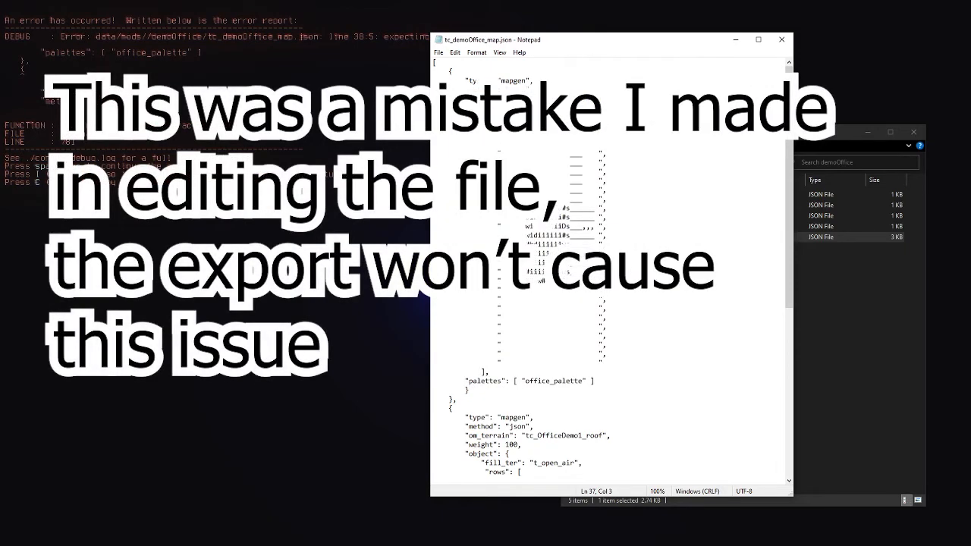
click(782, 39)
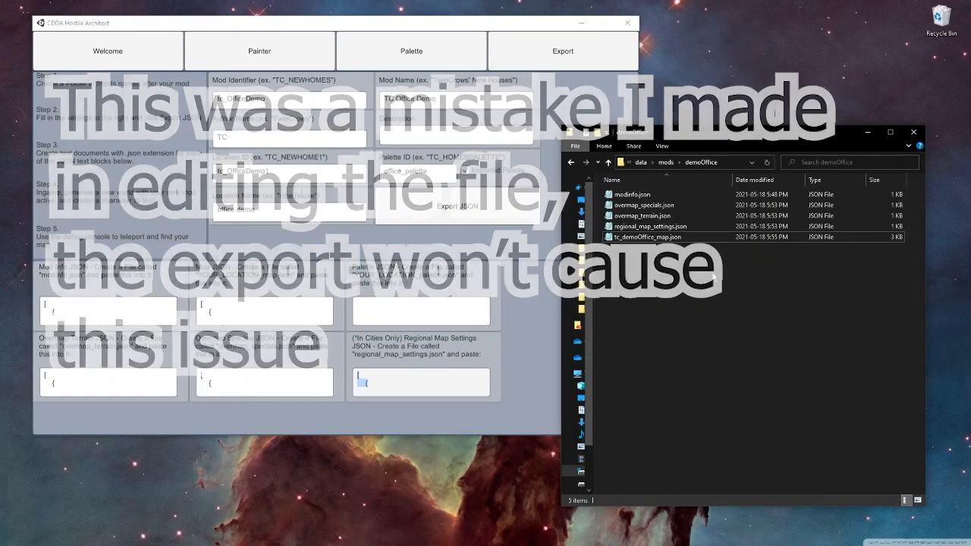
Step: Return from demoOffice to the cdda folder and relaunch cataclysm-tiles.exe
click(640, 163)
click(670, 163)
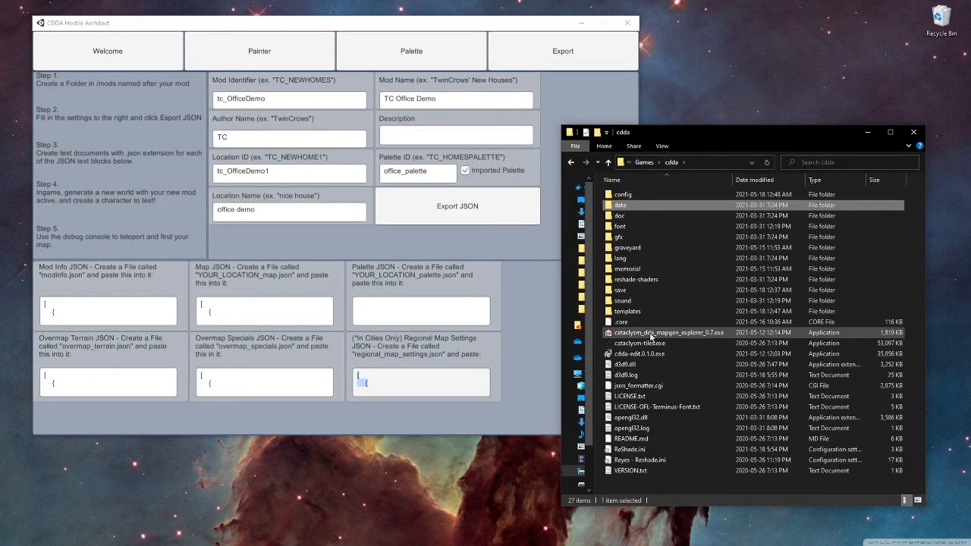
double_click(650, 343)
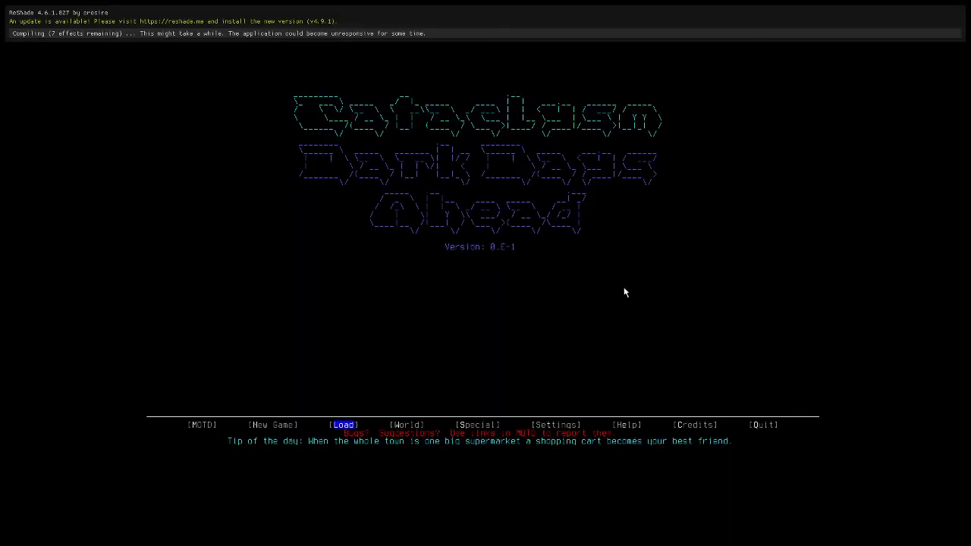
Step: Start a new game with a random character in the demoOffice world and confirm the finished character
key(Left)
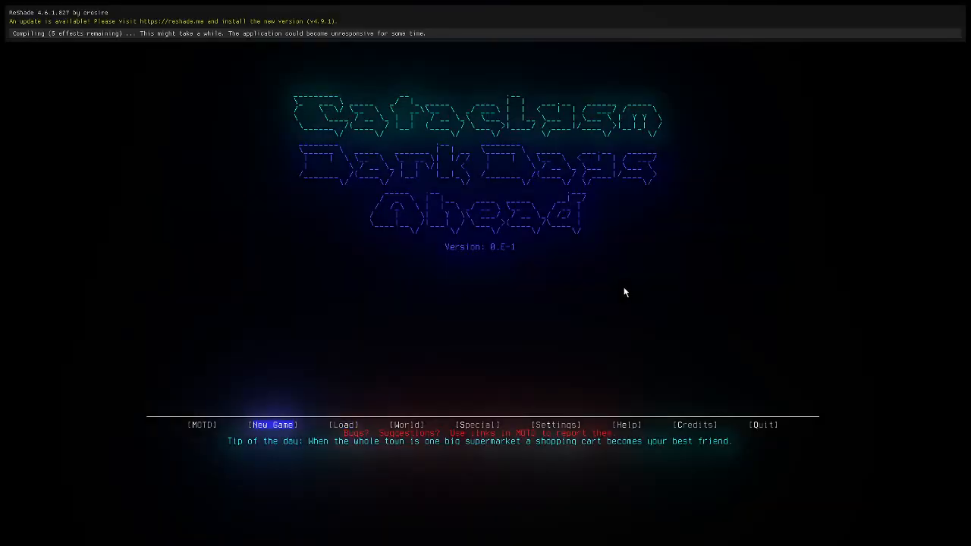
key(Return)
key(Right)
key(Right)
key(Return)
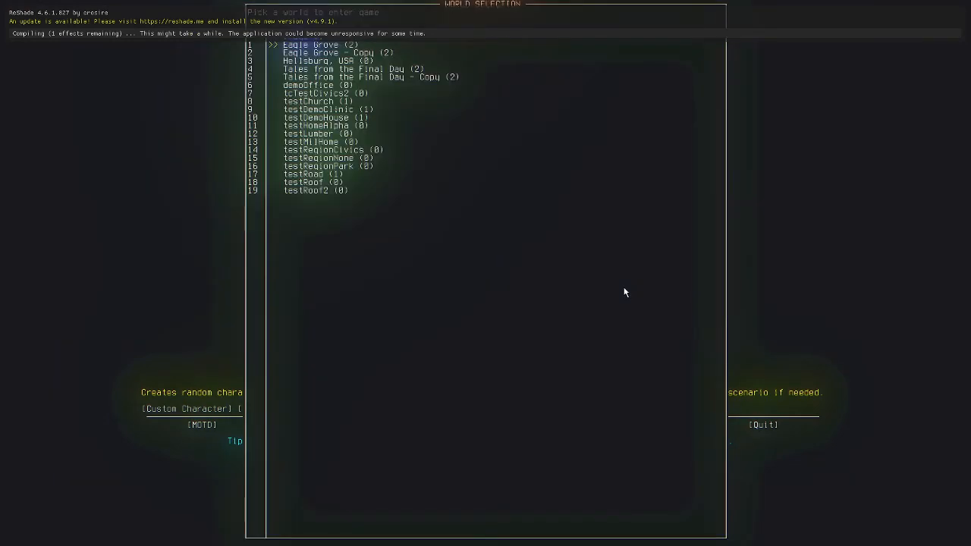
key(Down)
key(Down)
key(Down)
key(Down)
key(Down)
key(Down)
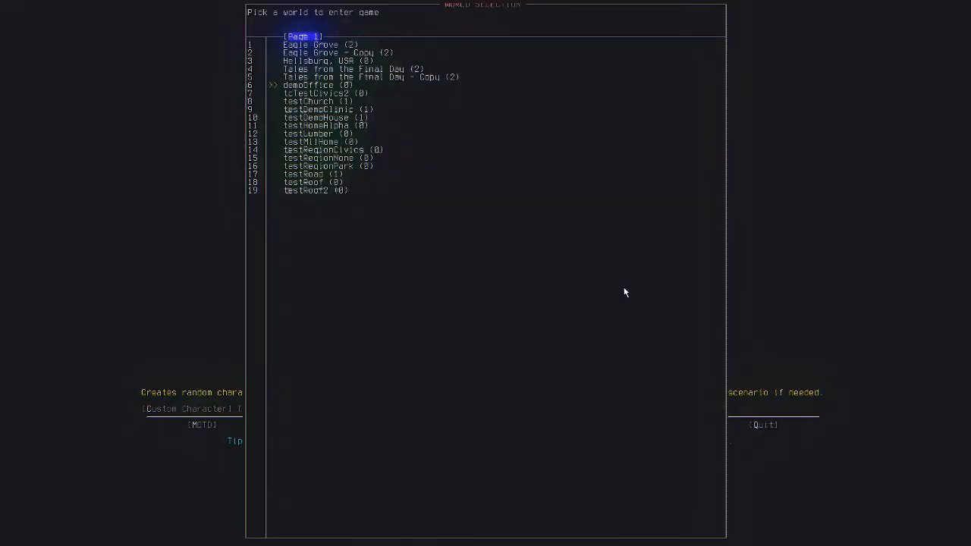
key(Up)
key(Return)
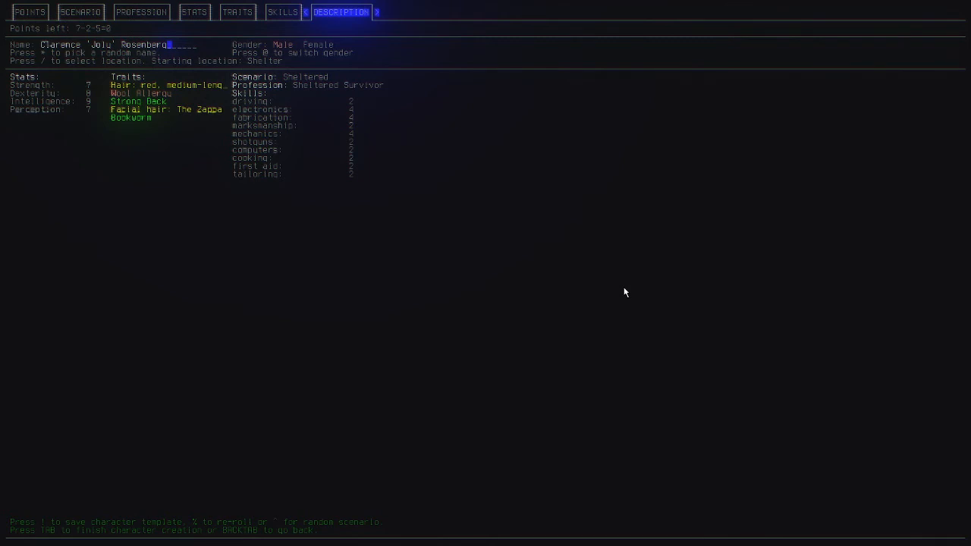
key(Tab)
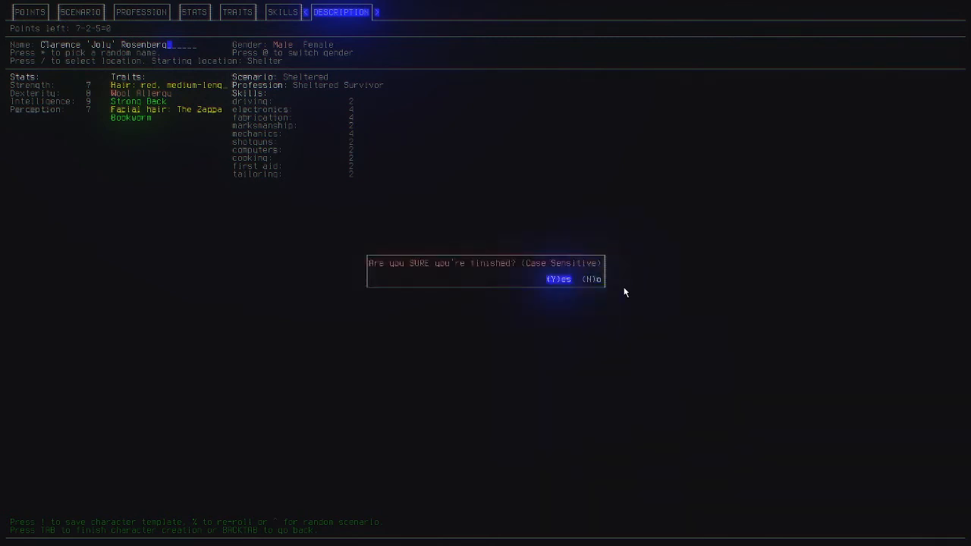
key(Return)
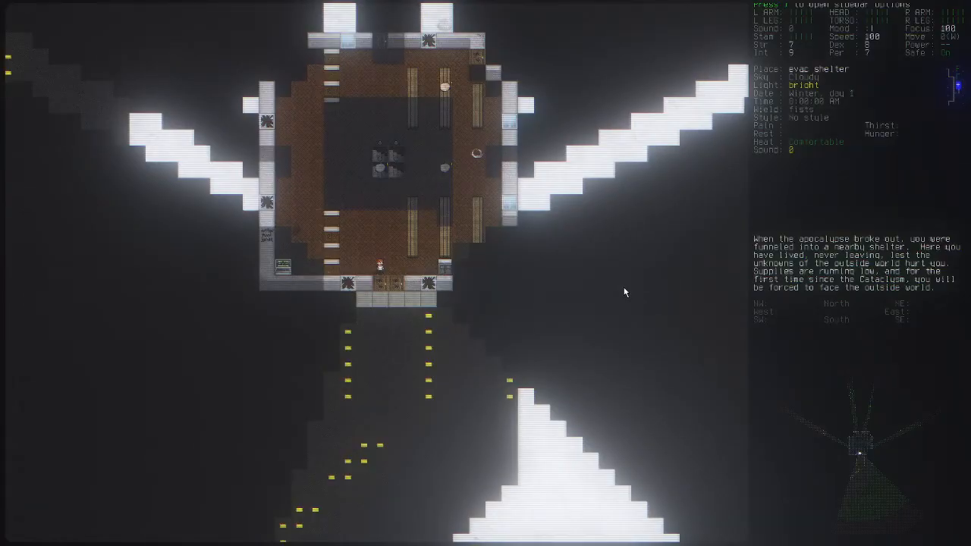
Step: Reveal the current overmap with the debug map function
key(grave)
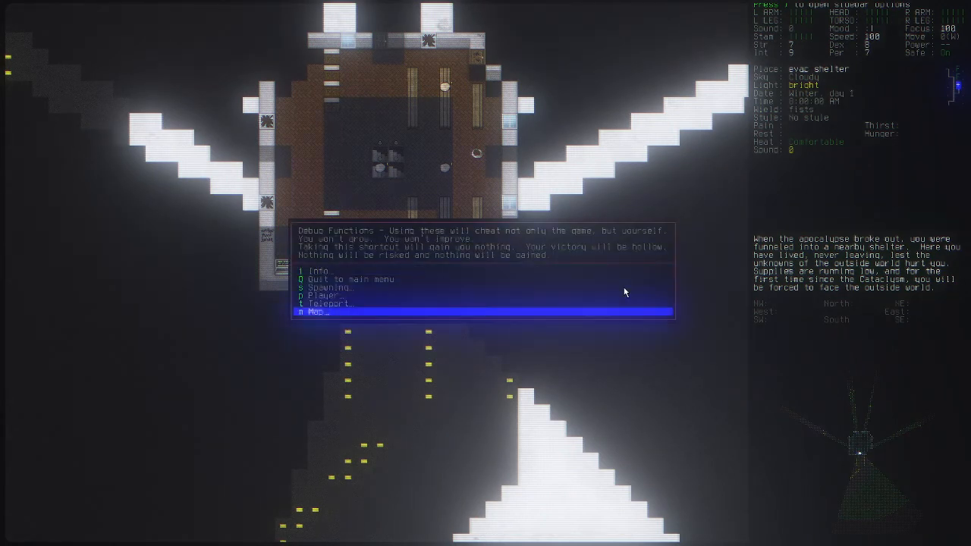
key(m)
key(r)
Step: Use the debug long-range teleport to move the character to the office demo tile on the south outskirts of Chapman
key(grave)
key(t)
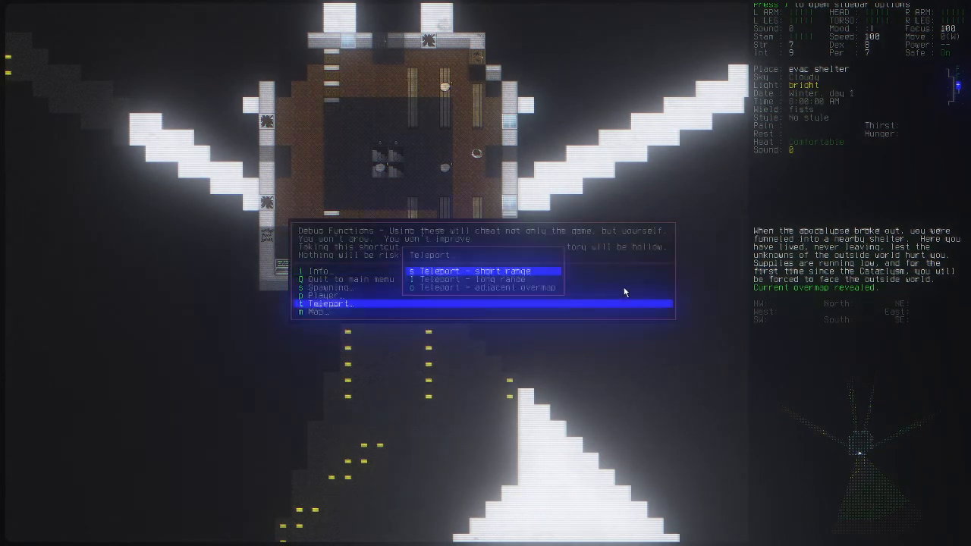
key(Down)
key(Return)
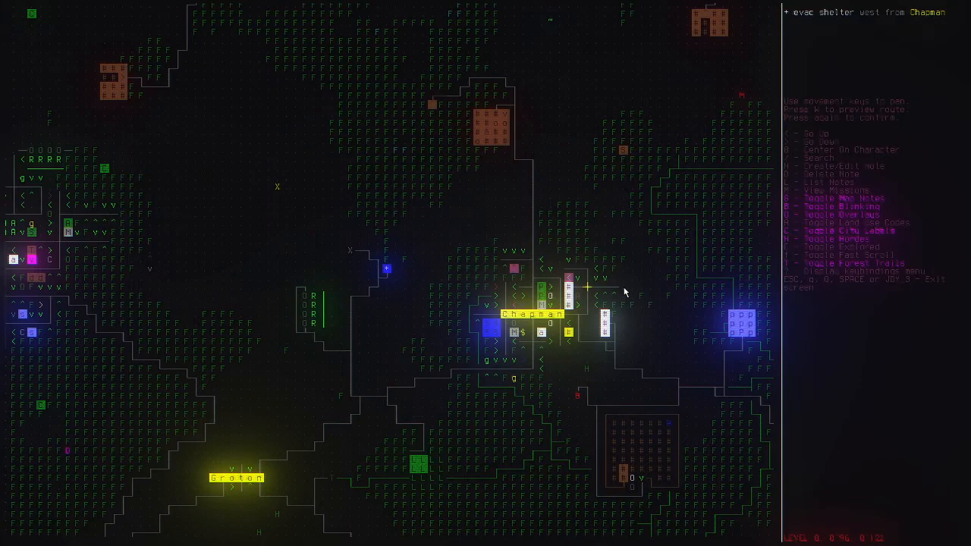
key(Right)
key(Down)
key(Right)
key(Down)
key(Right)
key(Down)
key(Right)
key(Down)
key(Right)
key(Down)
key(Right)
key(Down)
key(Right)
key(Down)
key(Right)
key(Down)
key(Right)
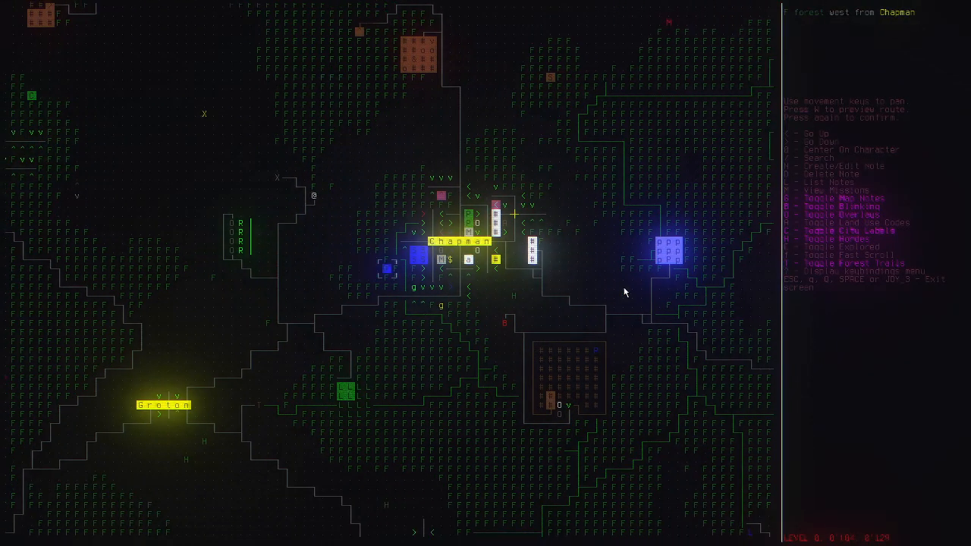
key(Right)
key(Down)
key(Right)
key(Right)
key(Right)
key(Down)
key(Right)
key(Right)
key(Right)
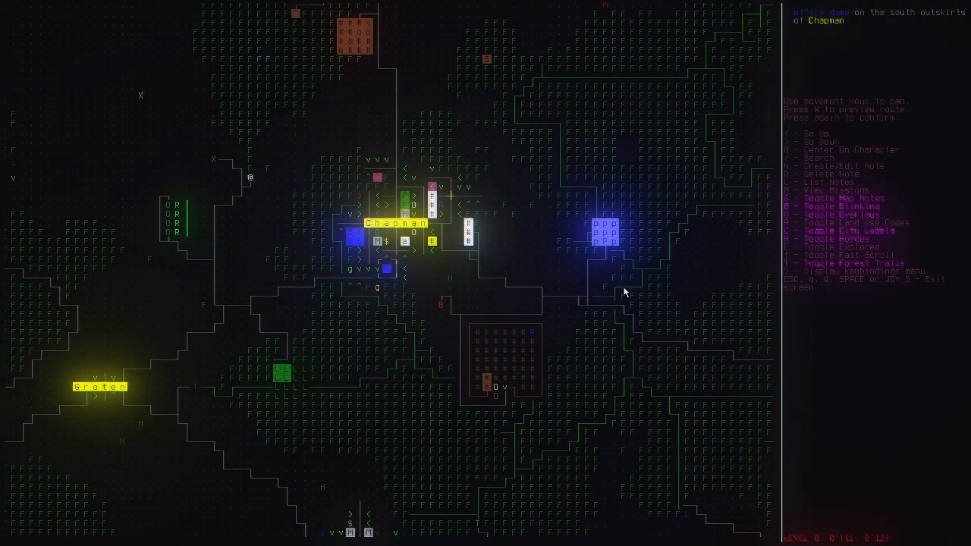
key(Return)
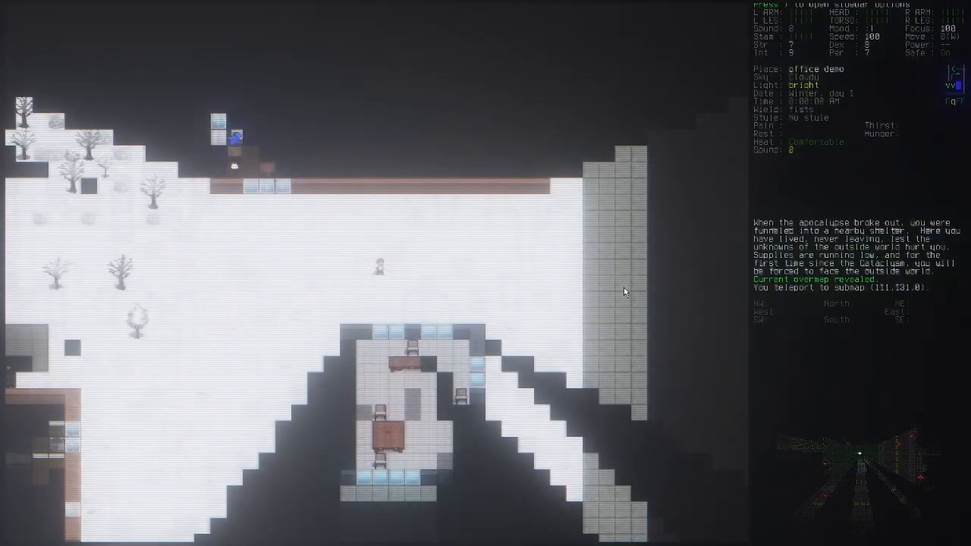
Step: Look closer at the ground north of the office demo building and at its concrete north wall
key(x)
key(Z)
key(Down)
key(Down)
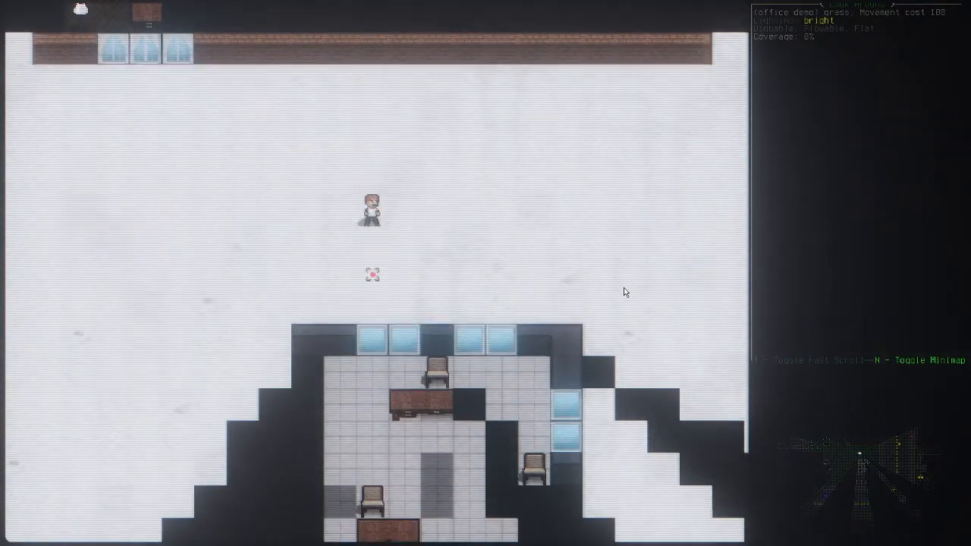
key(Down)
key(Down)
key(Left)
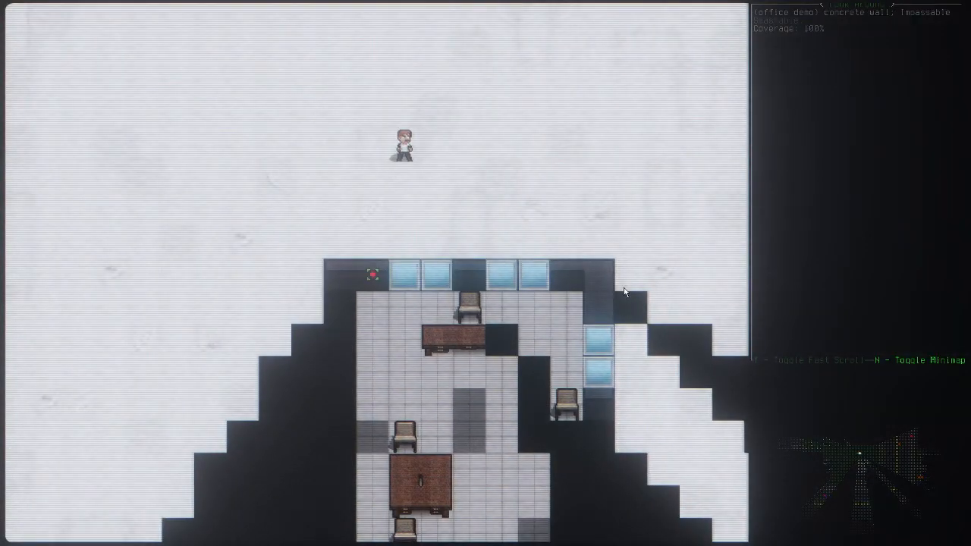
key(Escape)
Step: Use the debug short-range teleport to place the character on the linoleum floor inside the office, beside the desks
key(F12)
key(Up)
key(Up)
key(Return)
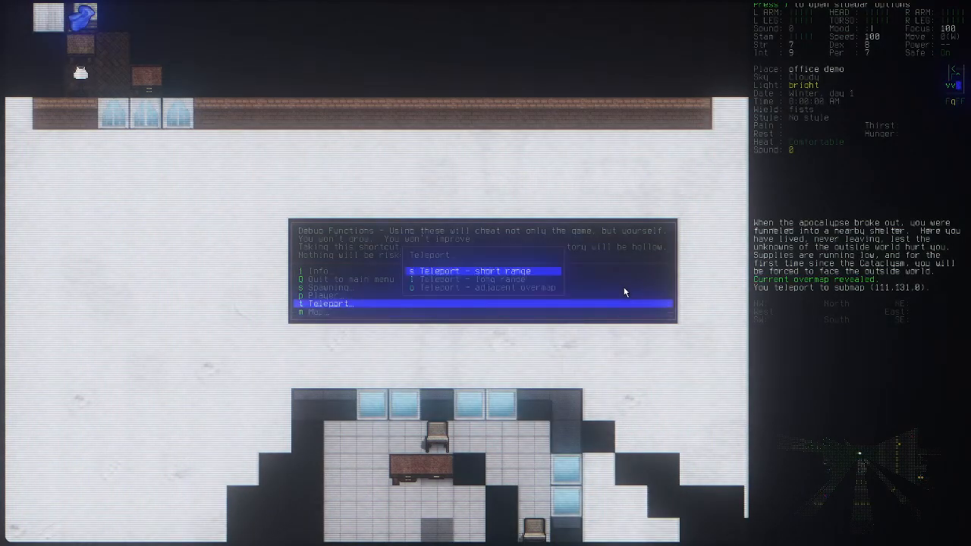
key(Return)
key(Right)
key(Right)
key(Down)
key(Down)
key(Down)
key(Down)
key(Down)
key(Down)
key(Down)
key(Down)
key(Down)
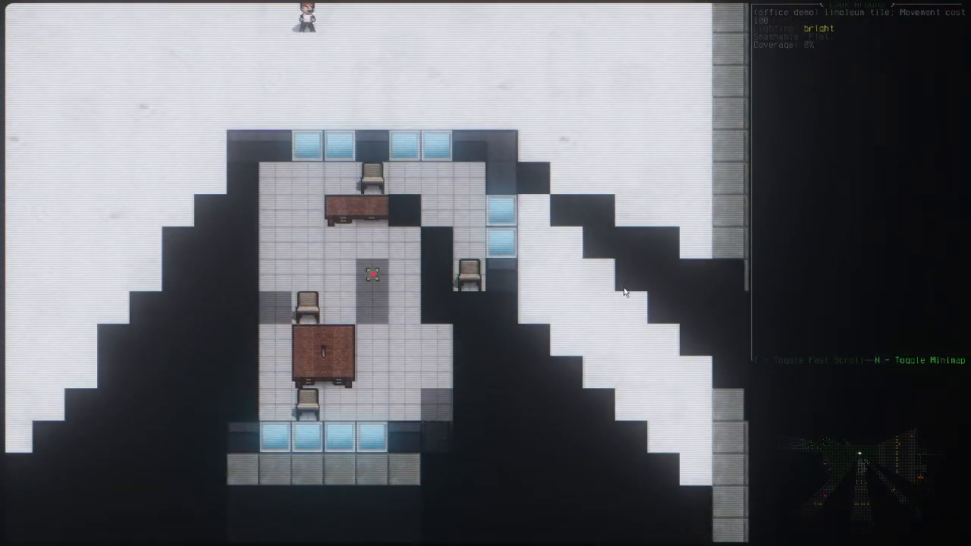
key(Return)
Step: Examine the office interior and its surroundings at different zoom levels, including the item on the desk
key(x)
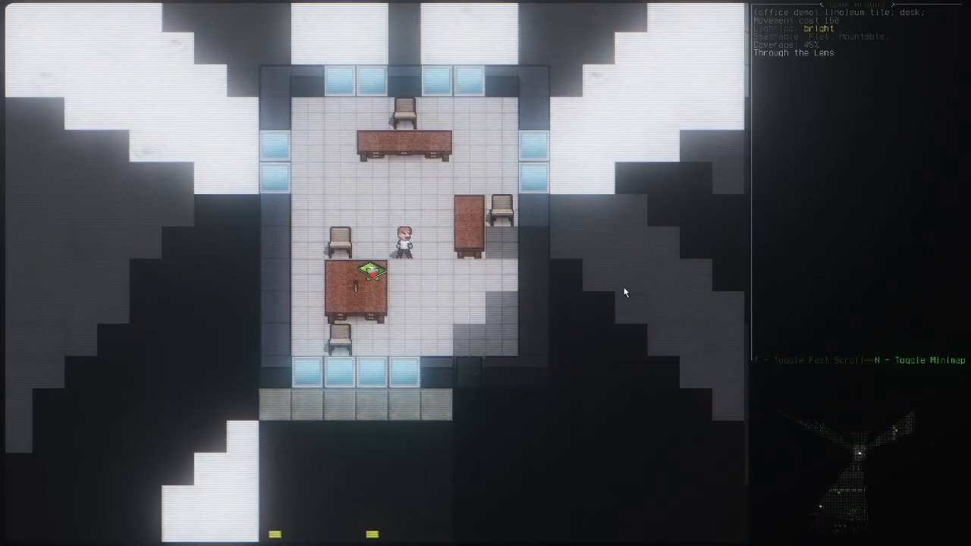
key(shift+z)
key(Up)
key(Up)
key(Up)
key(shift+z)
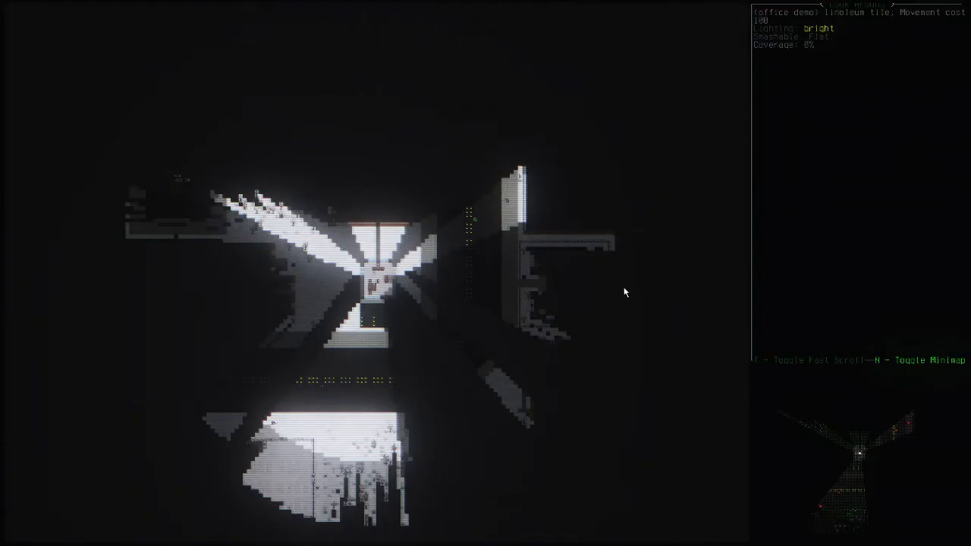
key(shift+z)
key(shift+z)
key(Down)
key(Down)
key(Down)
key(Escape)
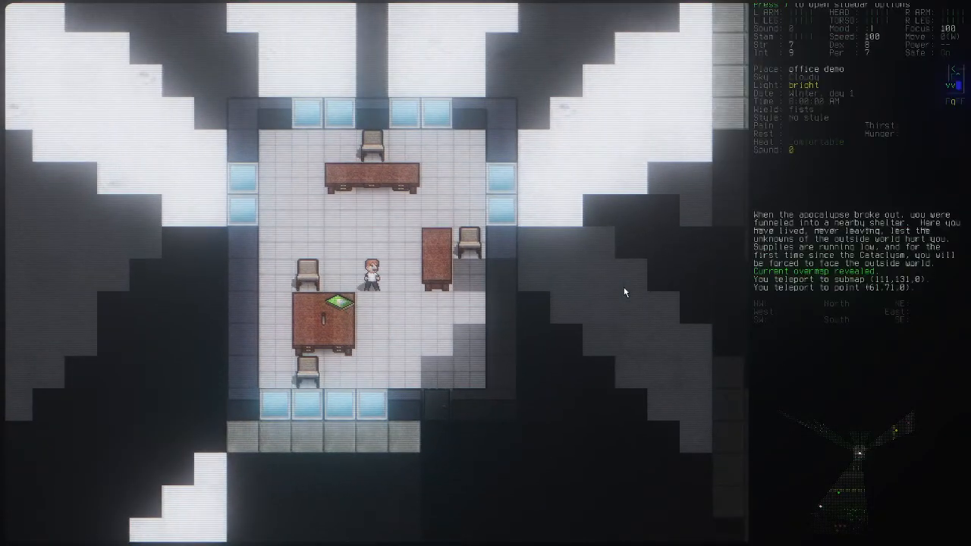
Step: Move one tile south, turn off safe mode, and short-range teleport outside to the pavement southeast of the office
key(Down)
key(shift+1)
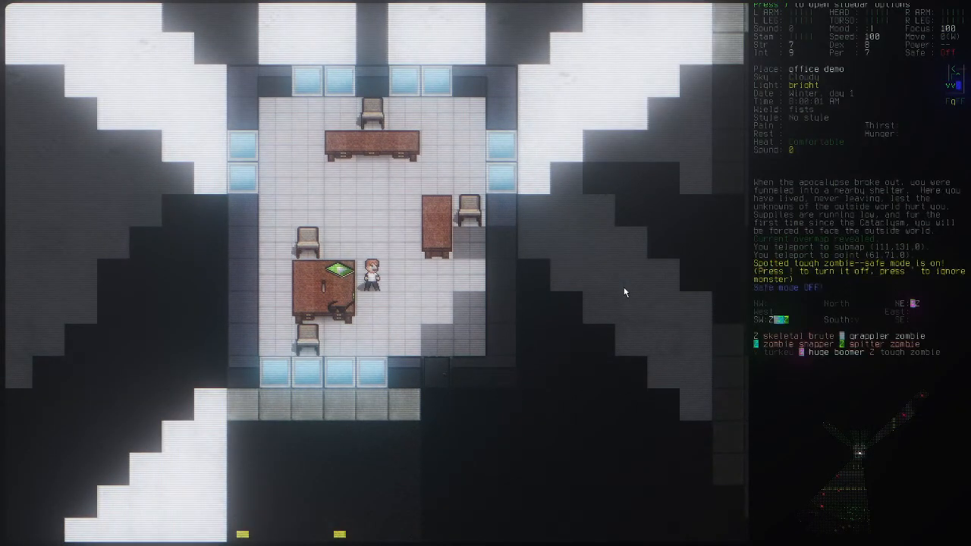
key(F12)
key(Down)
key(Down)
key(Down)
key(Down)
key(Return)
key(Return)
key(KP_3)
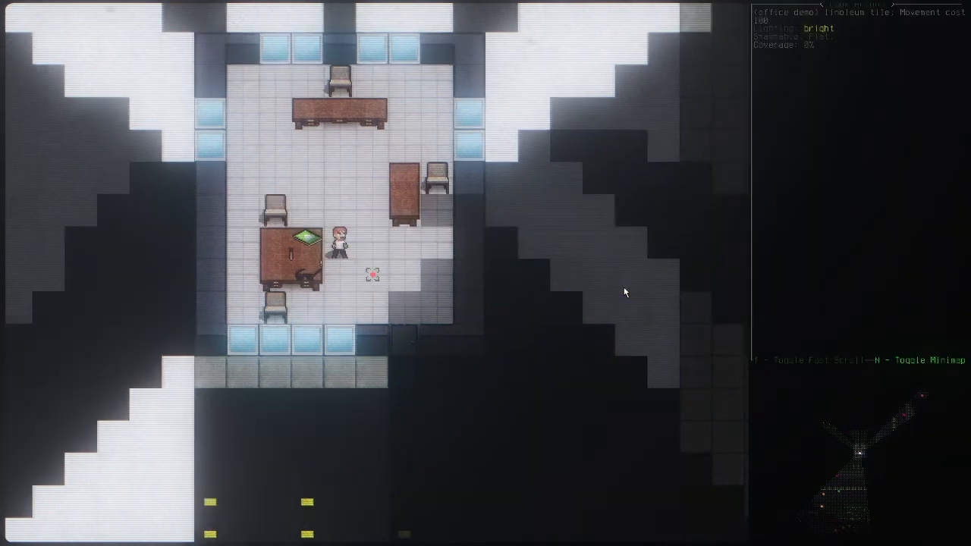
key(KP_3)
key(KP_3)
key(KP_3)
key(KP_3)
key(Return)
Step: Examine the office's paved driveway, its parking lot and the grass to the west at a wider zoom
key(x)
key(Right)
key(Right)
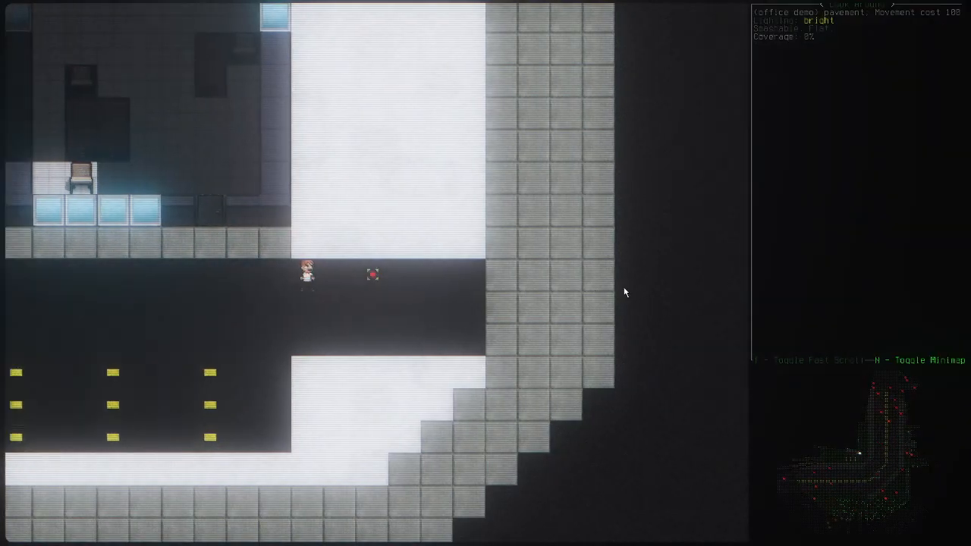
key(Right)
key(shift+z)
key(shift+z)
key(shift+z)
key(shift+z)
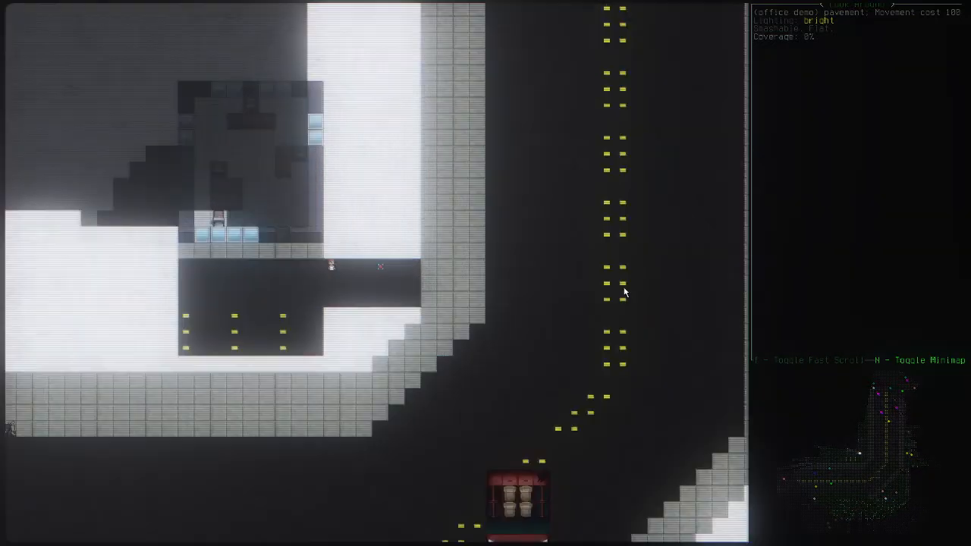
key(Left)
key(Left)
key(Left)
key(Left)
key(Left)
key(Left)
key(Left)
key(Left)
key(Left)
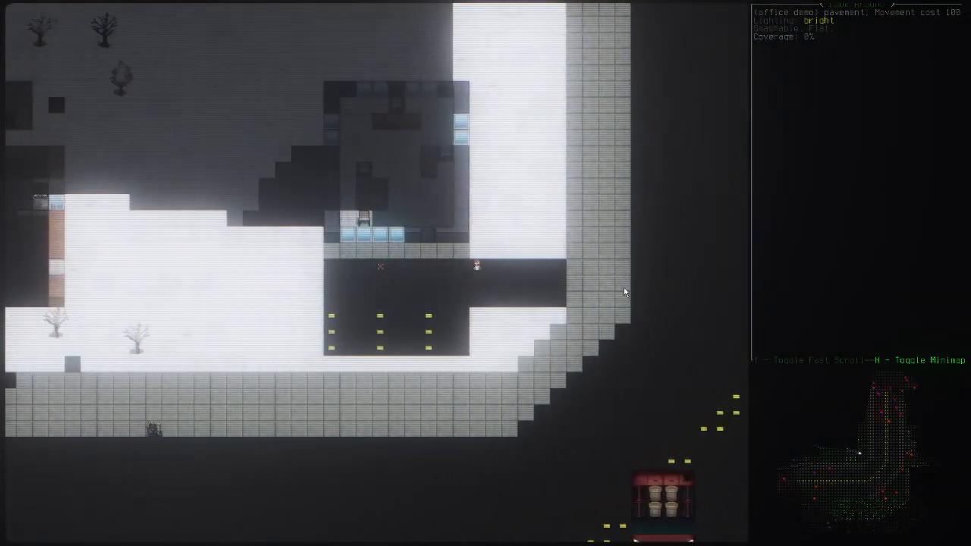
key(Left)
key(Left)
key(Left)
key(Left)
key(Left)
key(Left)
key(Left)
key(Left)
key(Left)
key(Left)
key(Left)
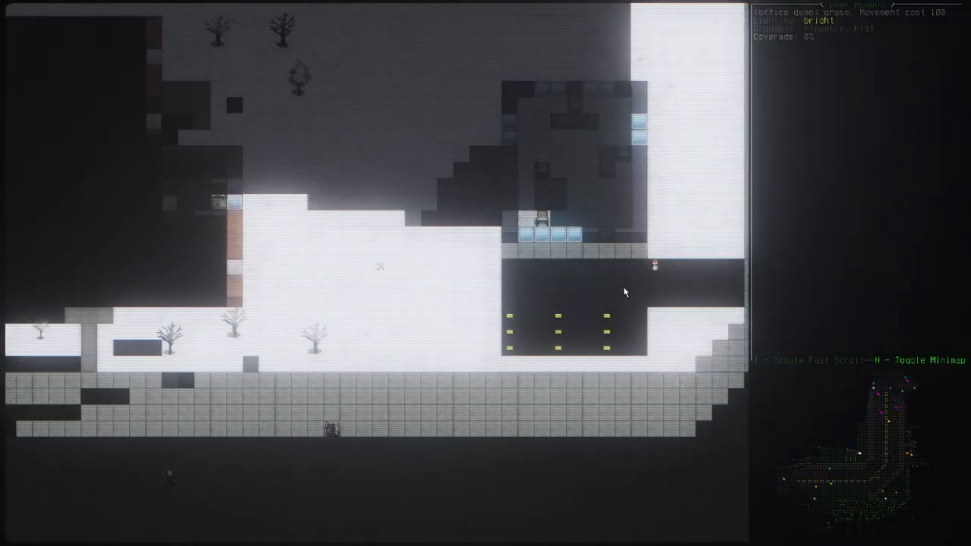
Step: Examine how the office driveway lines up with the sidewalk and road to the east
key(Right)
key(Right)
key(Right)
key(Right)
key(Right)
key(Right)
key(Right)
key(Right)
key(Right)
key(Right)
key(Right)
key(Right)
key(Right)
key(Right)
key(Right)
key(Right)
key(Right)
key(Right)
key(Right)
key(Right)
key(Left)
key(Left)
key(Left)
key(Left)
key(Left)
key(Left)
key(Left)
key(Left)
key(Left)
key(Left)
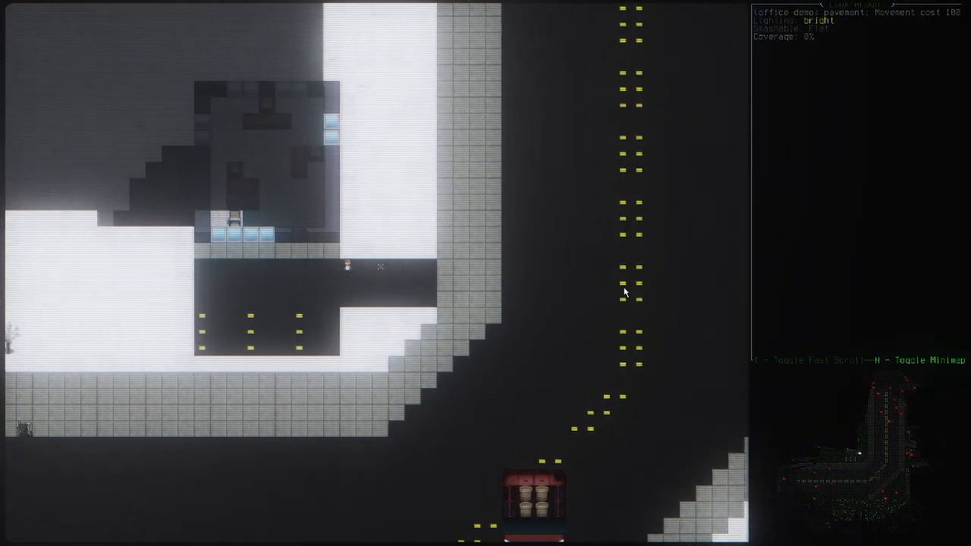
key(Left)
key(Right)
key(Right)
key(Right)
key(Right)
key(Right)
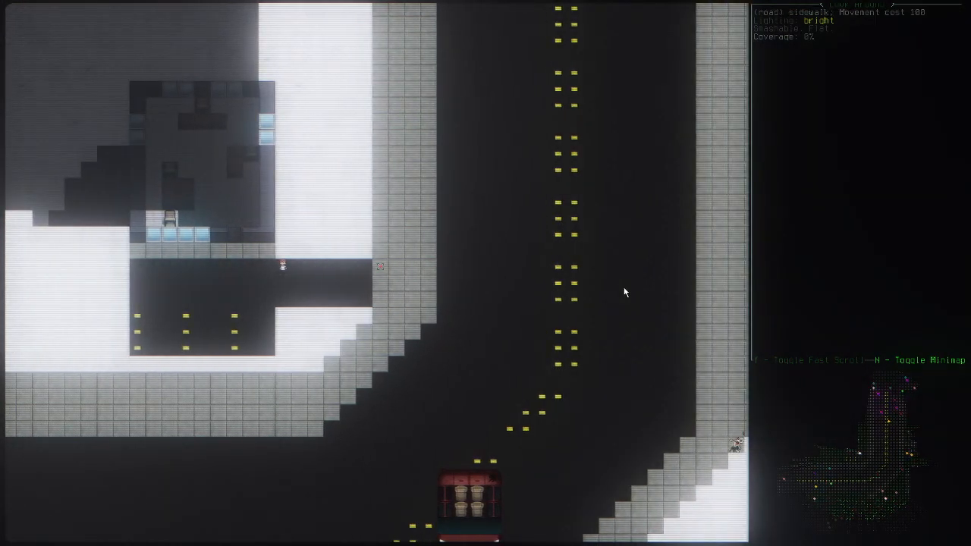
Step: Inspect the driveway and the marked parking lot south of the office up close
key(Z)
key(Left)
key(Left)
key(Left)
key(Left)
key(Left)
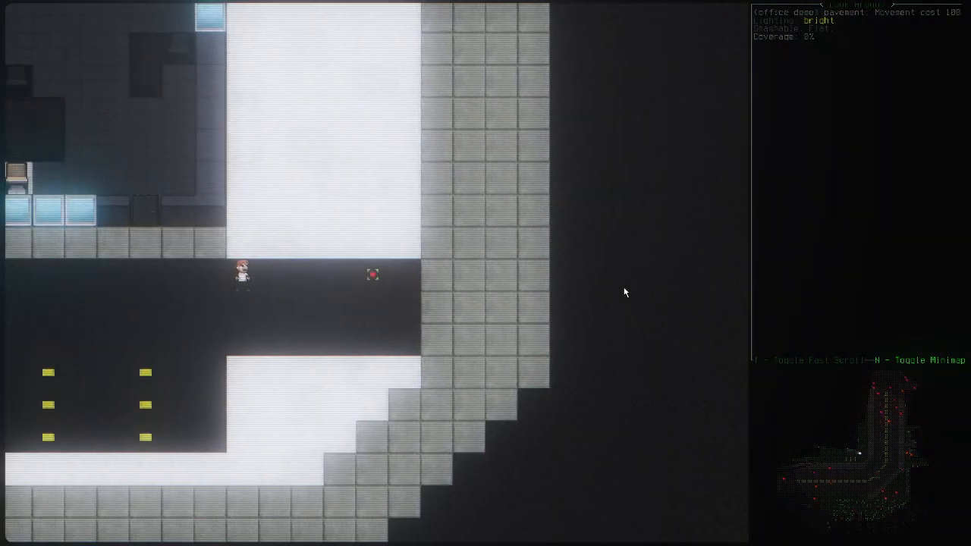
key(Left)
key(Left)
key(Left)
key(Left)
key(Left)
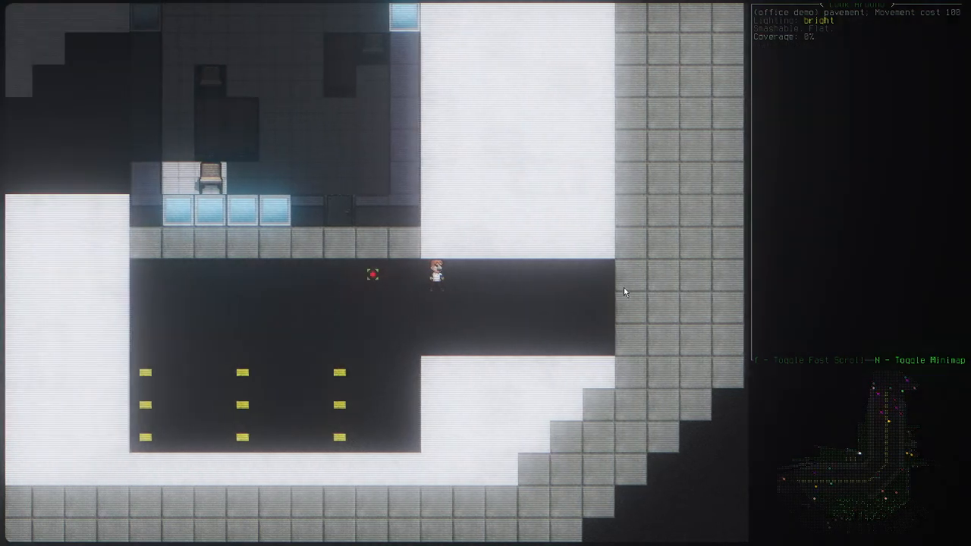
Step: Examine the pavement south of the office and the interior floor to the north from the character's position outside
key(Down)
key(Down)
key(Down)
key(Up)
key(Up)
key(Up)
key(Up)
key(Up)
key(Up)
key(Up)
key(Up)
key(Up)
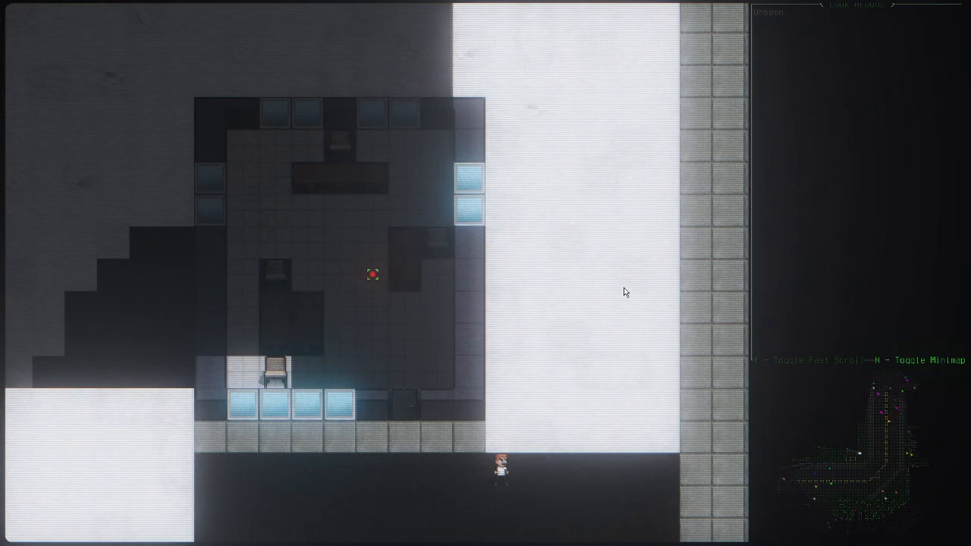
Step: Short-range teleport from the pavement onto the office's interior floor, just east of the southwest desk
key(Return)
key(grave)
key(t)
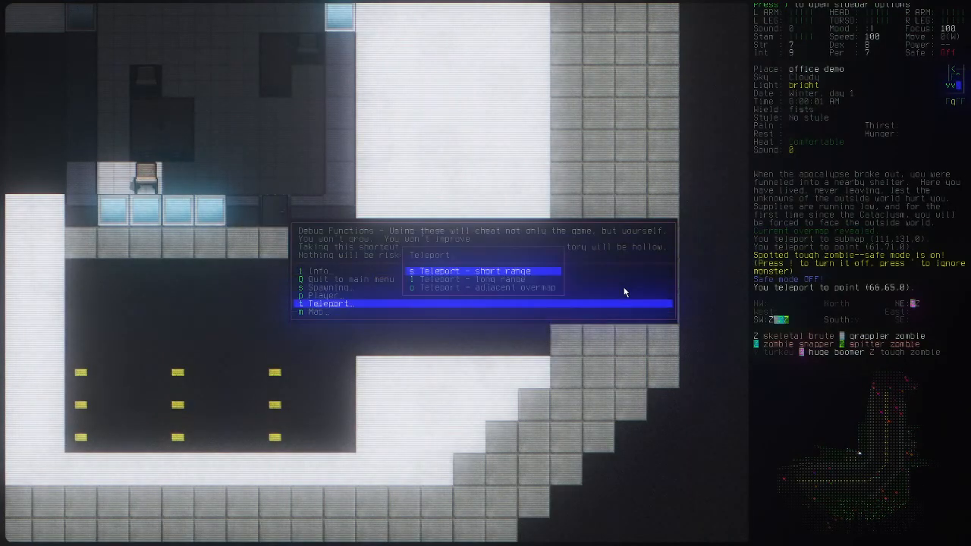
key(s)
key(Return)
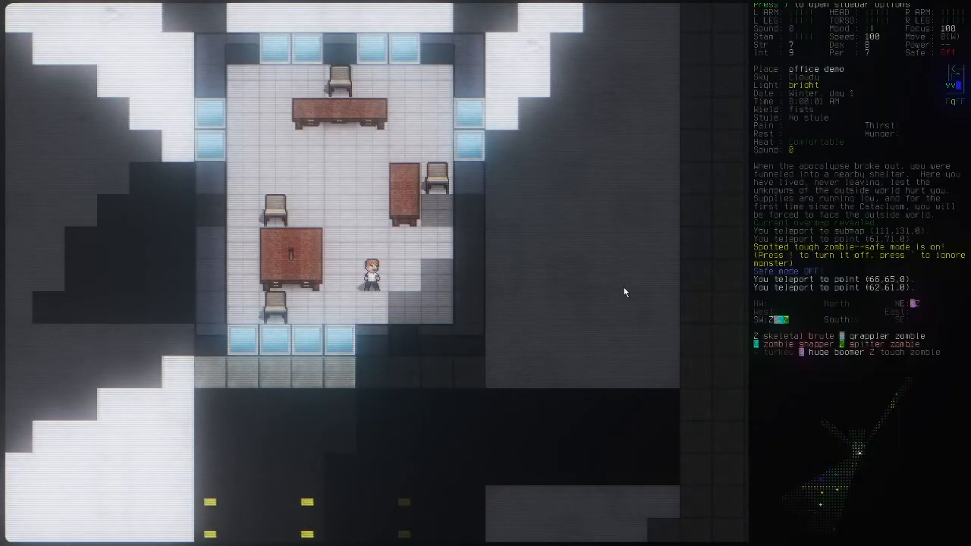
Step: Examine the linoleum floor near the office's east wall, south of the chair
key(x)
key(Up)
key(Right)
key(Right)
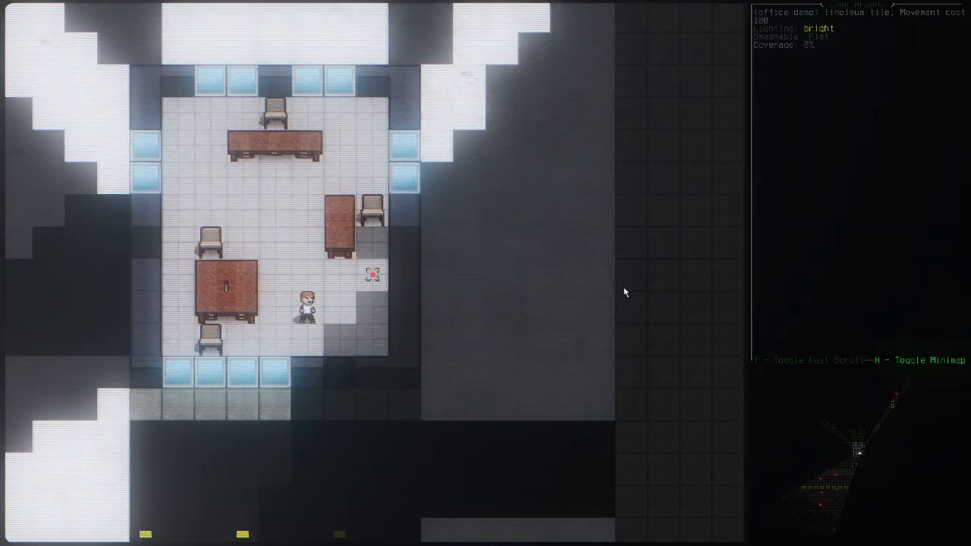
Step: Put away the office.json palette file and open the demoOffice folder inside cdda's data\mods folder in File Explorer
key(alt+Tab)
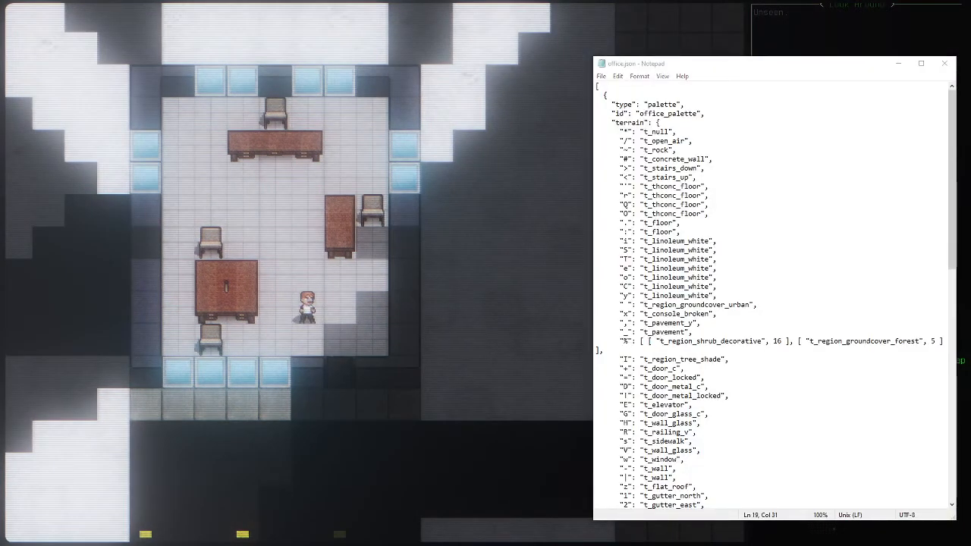
click(898, 63)
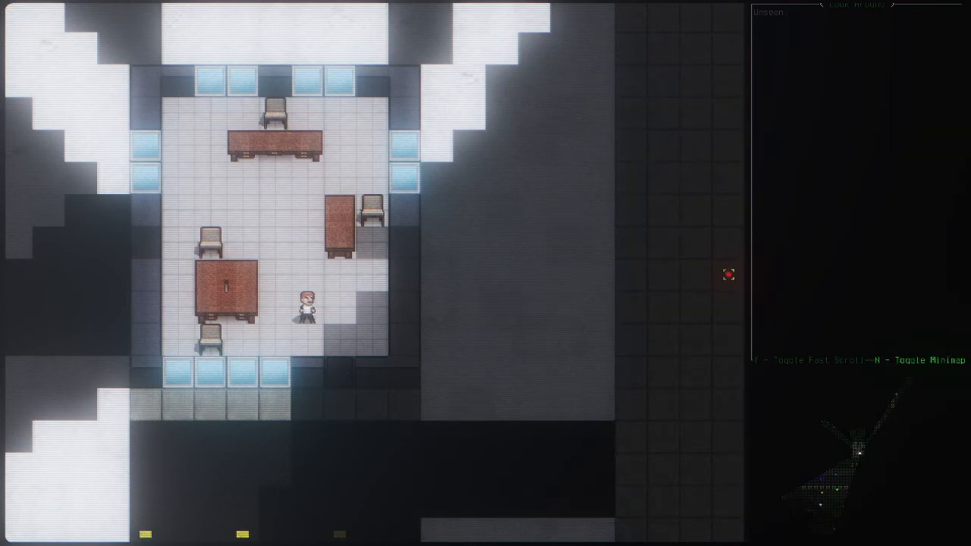
key(alt+Tab)
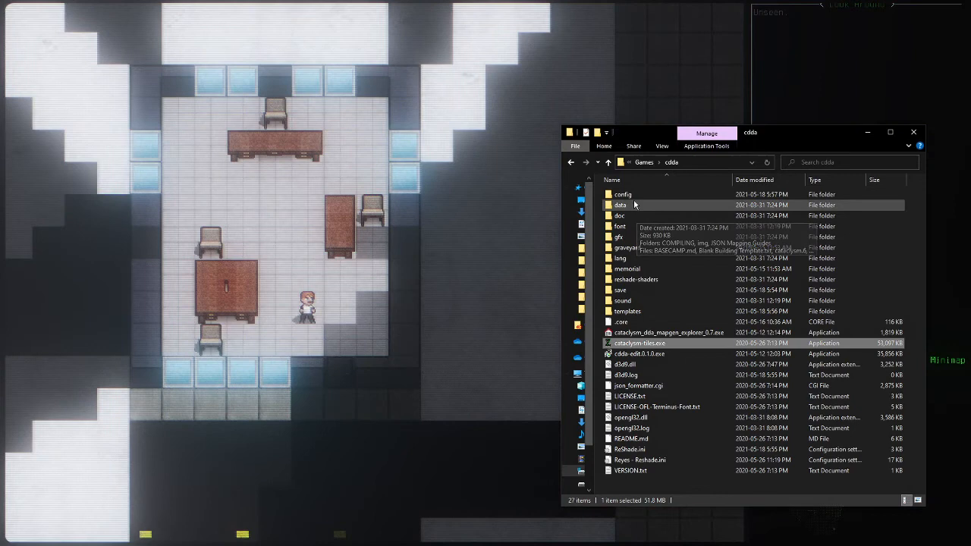
double_click(634, 204)
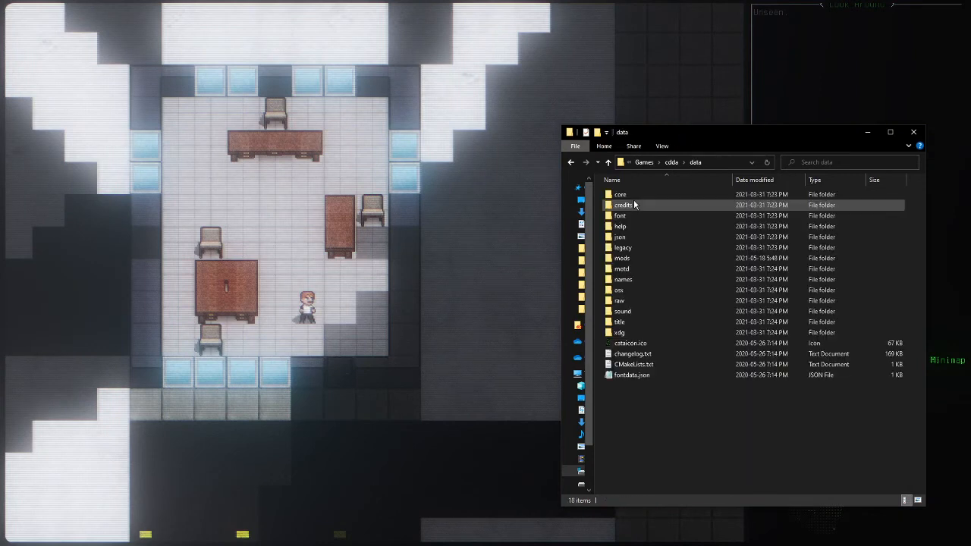
double_click(628, 261)
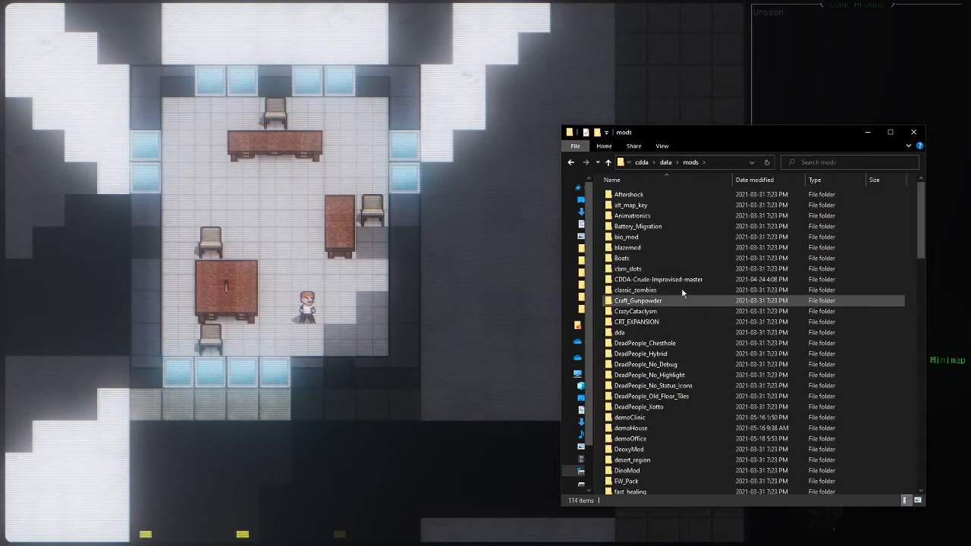
scroll(681, 287, down, 2)
click(654, 382)
double_click(654, 383)
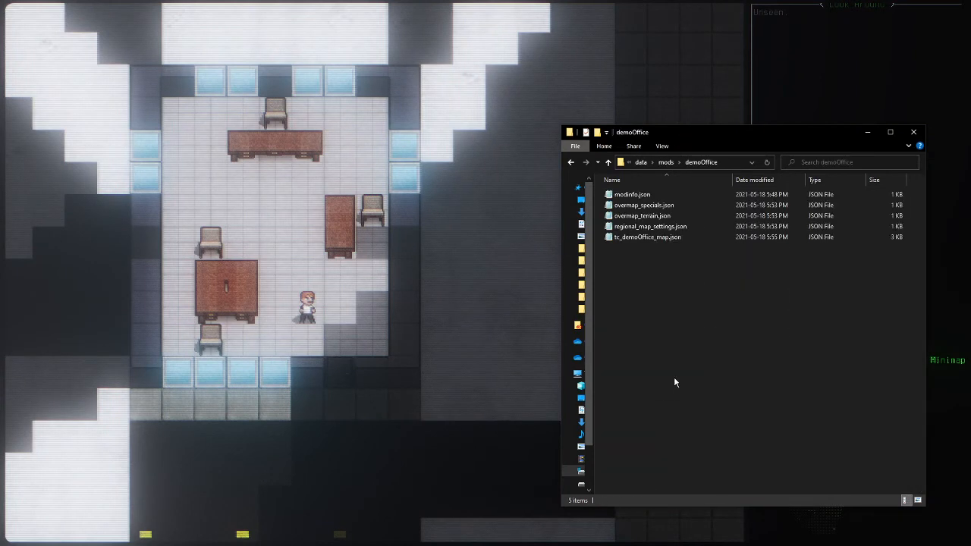
Step: Open tc_demoOffice_map.json in Notepad, review its ground-floor and roof map rows, and return to the game
double_click(665, 238)
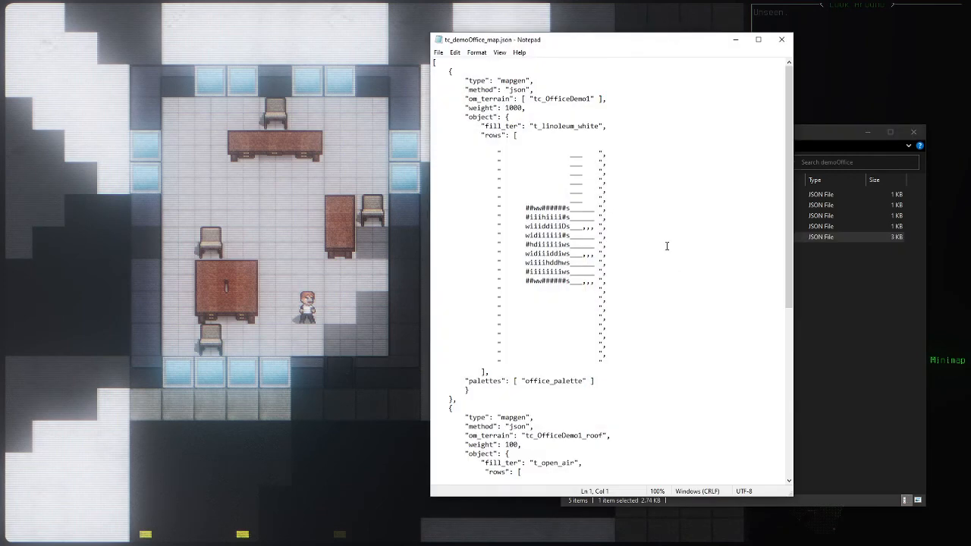
click(667, 246)
scroll(562, 288, down, 10)
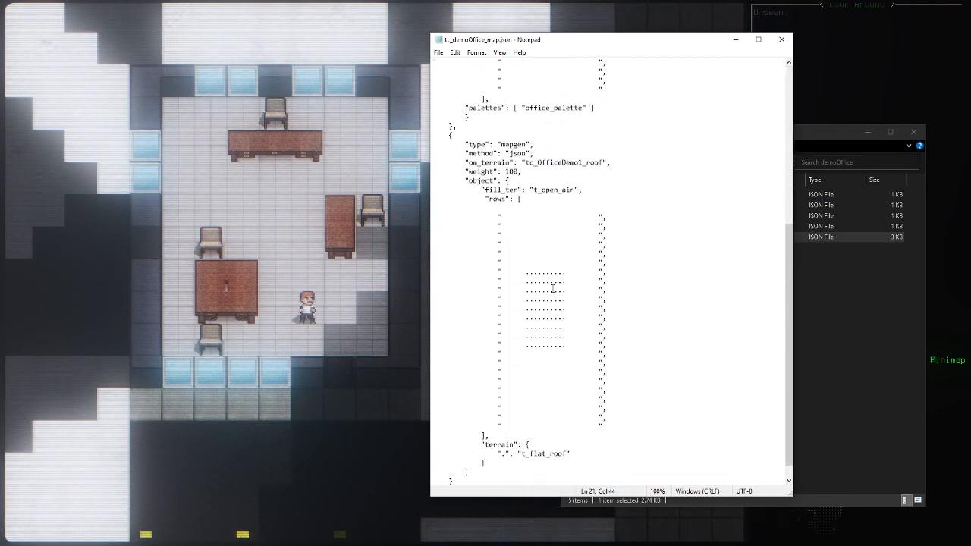
scroll(554, 288, up, 10)
click(735, 39)
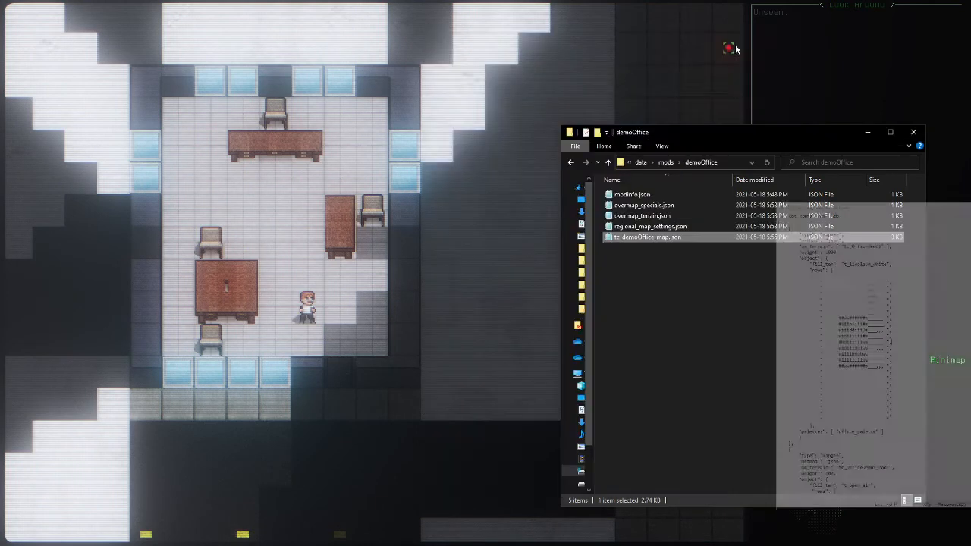
click(867, 132)
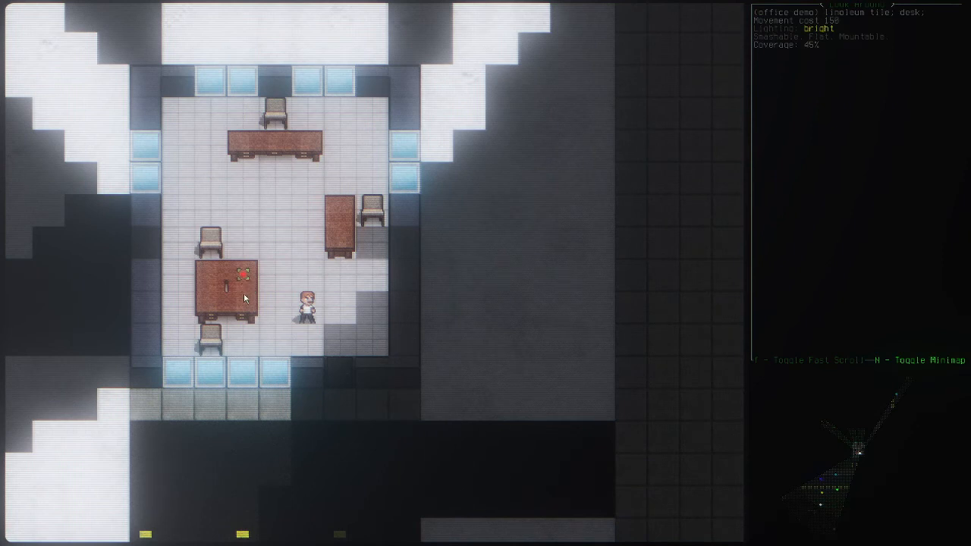
key(Escape)
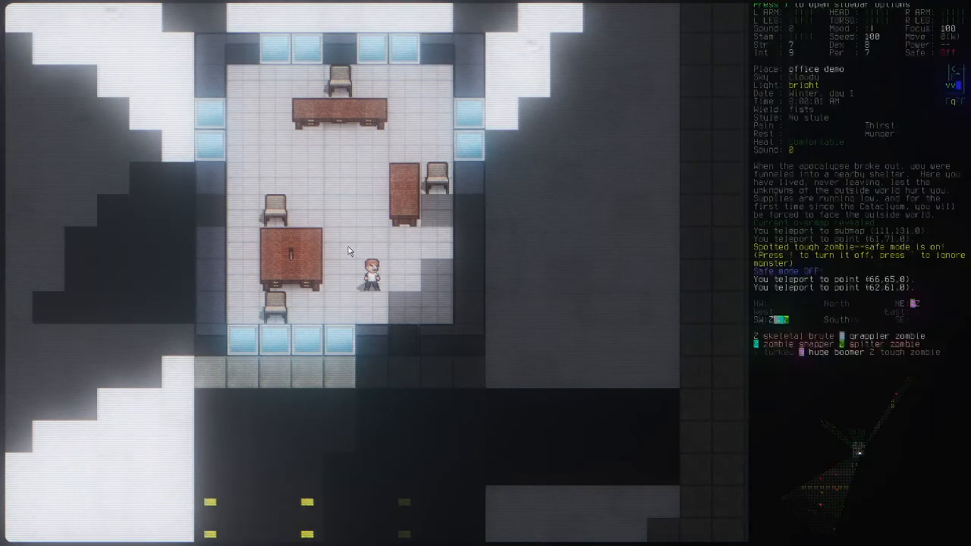
Step: Walk north to the east desk and examine the items on both of its tiles
key(Up)
key(Up)
key(x)
key(Right)
key(Up)
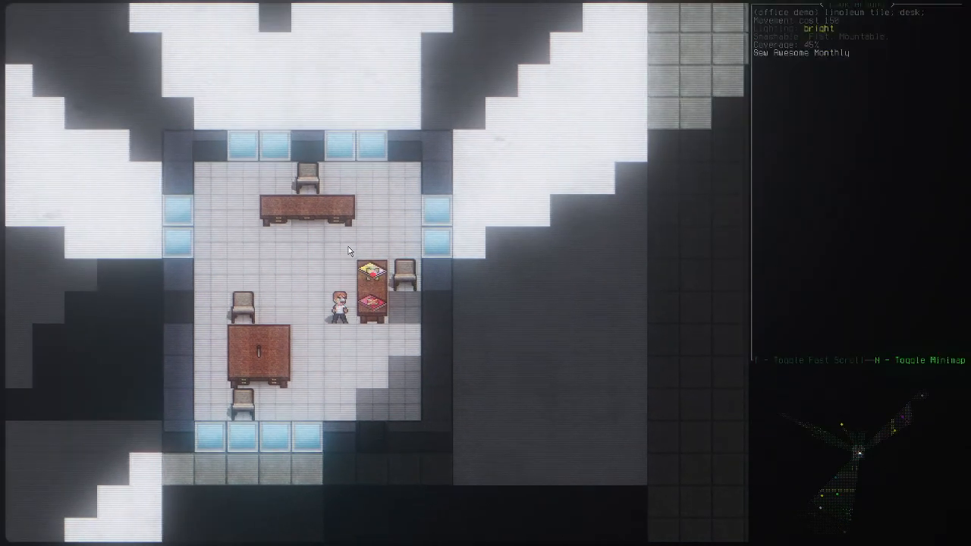
key(Escape)
Step: Walk to the north desk and examine the items on its west and middle tiles
key(Up)
key(Up)
key(Left)
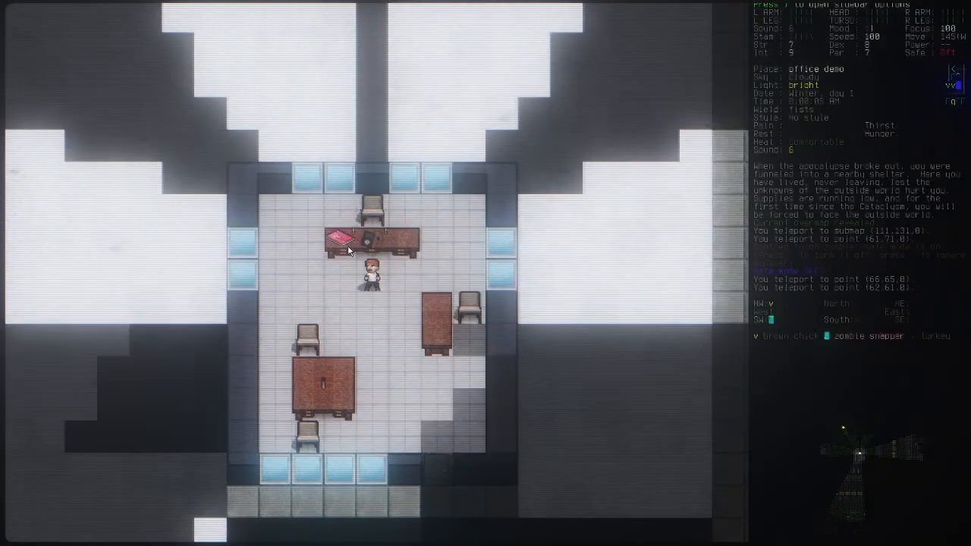
key(x)
key(Up)
key(Left)
key(Right)
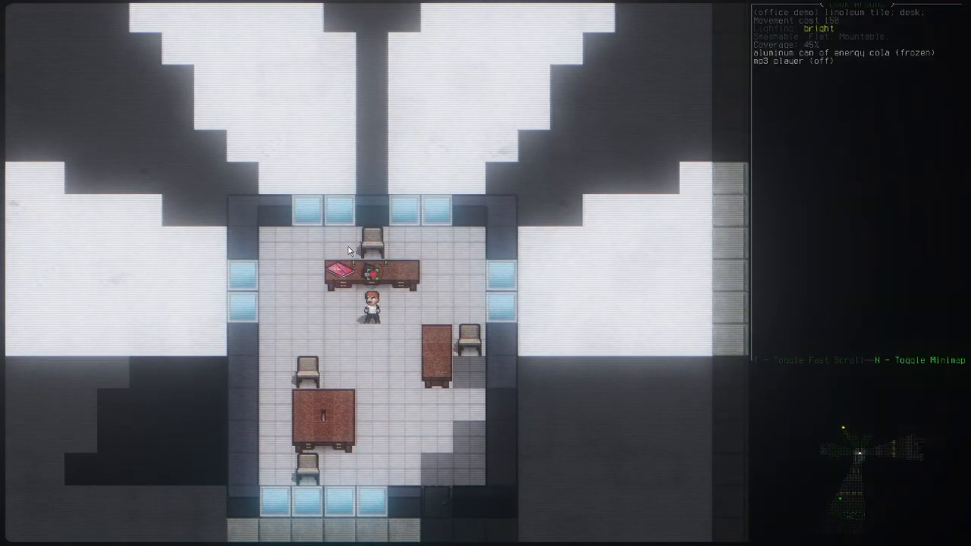
Step: Examine the office's surroundings, including nearby roads and buildings, at a wider zoom
key(Down)
key(Down)
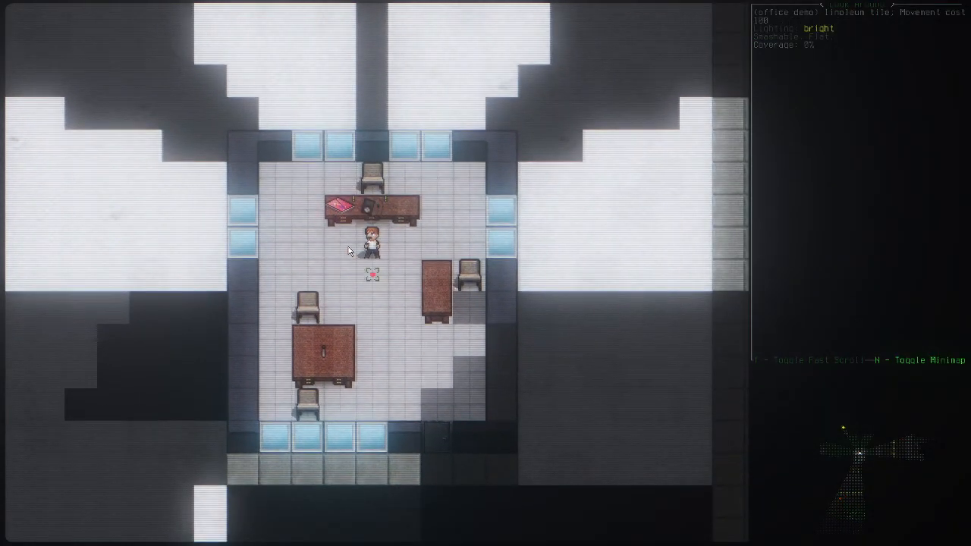
key(z)
key(z)
key(z)
key(z)
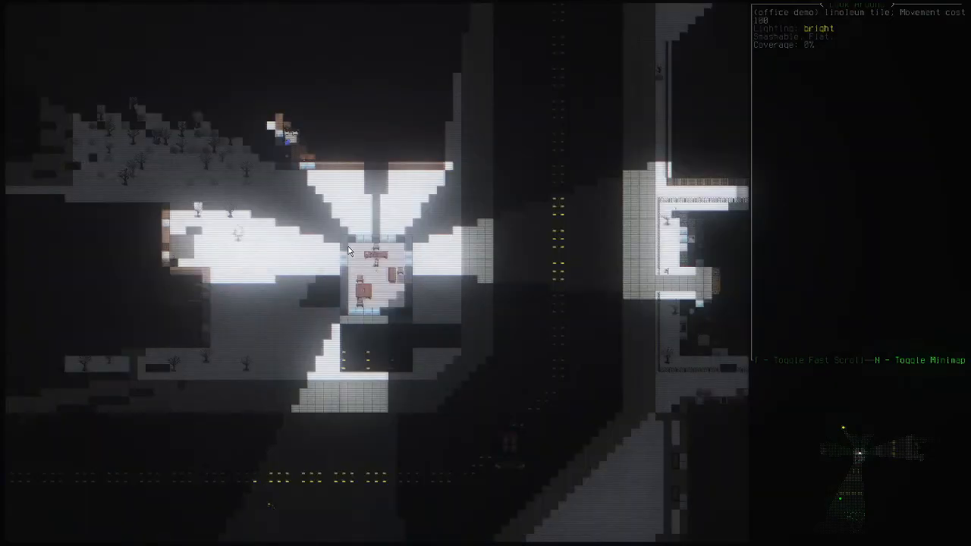
key(z)
Step: Examine the tiles running south from the office floor to the parking lot pavement
key(Down)
key(Down)
key(Down)
key(Down)
key(Down)
key(Down)
key(Down)
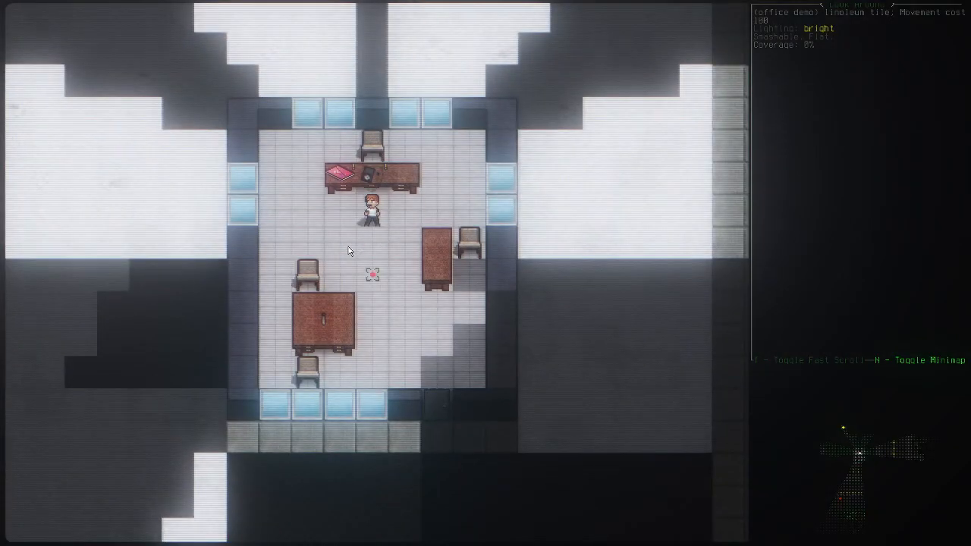
key(Right)
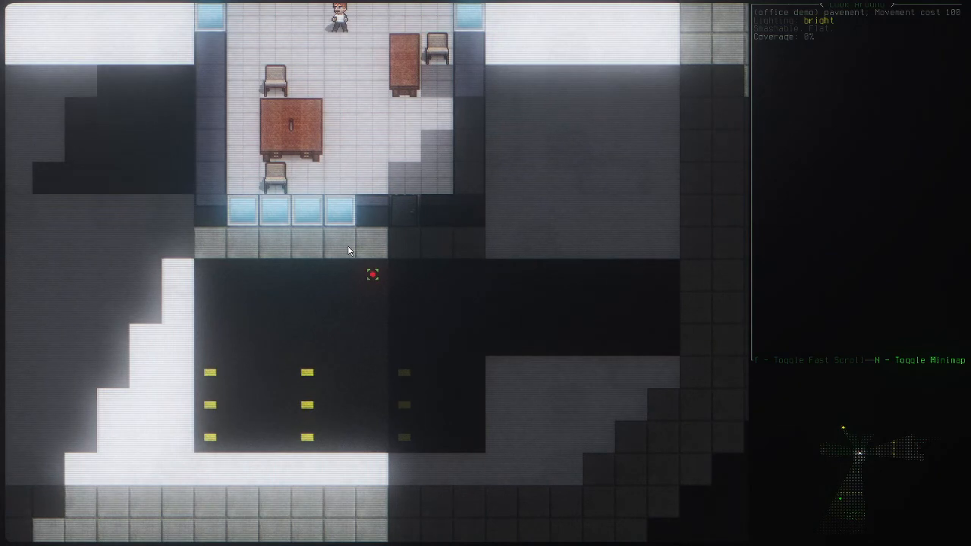
Step: Examine the southwest desk for items and leave the look mode
key(Left)
key(Left)
key(Up)
key(Up)
key(Up)
key(Up)
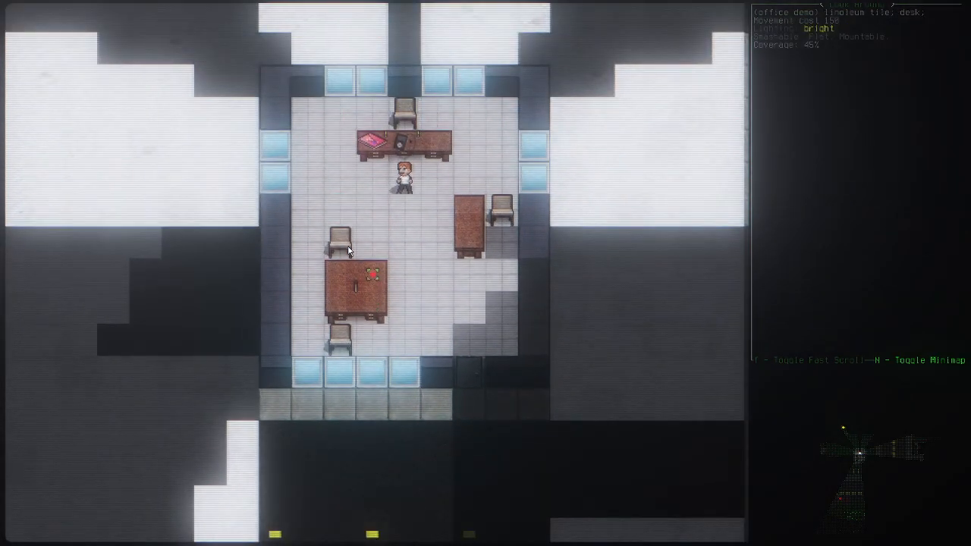
key(Escape)
Step: Inspect the office interior and its furniture at several zoom levels, ending at the normal close view
key(shift+z)
key(shift+z)
key(shift+z)
key(shift+z)
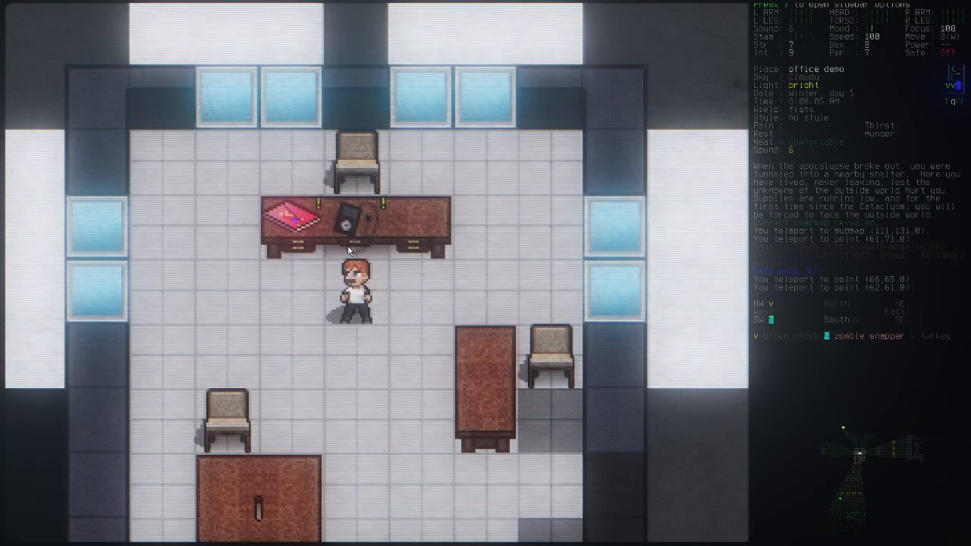
key(x)
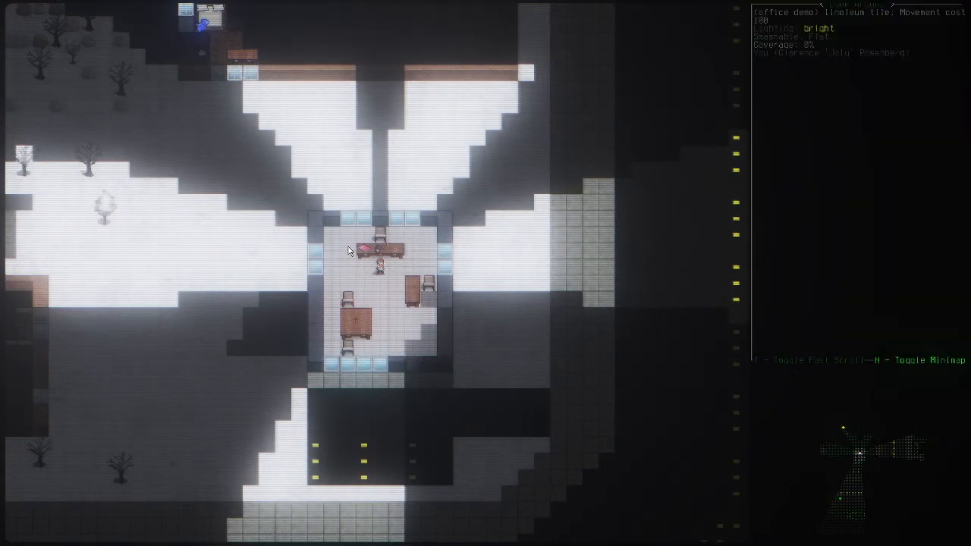
key(shift+z)
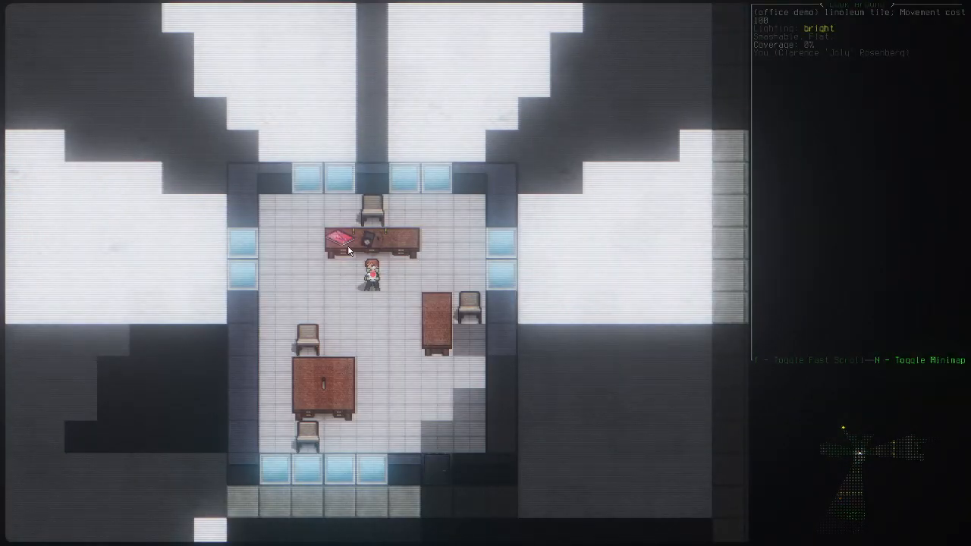
key(Escape)
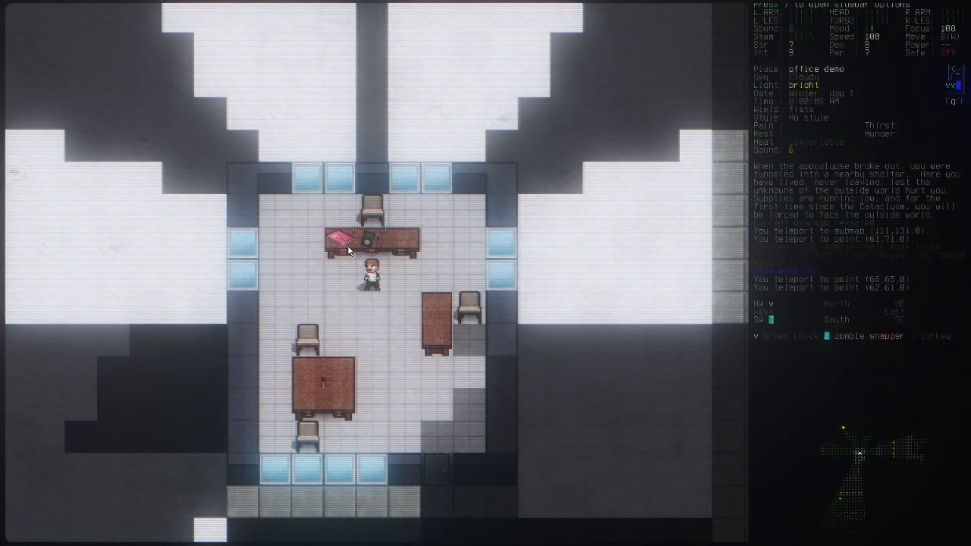
Step: Examine the northern tile of the east desk
key(x)
key(Up)
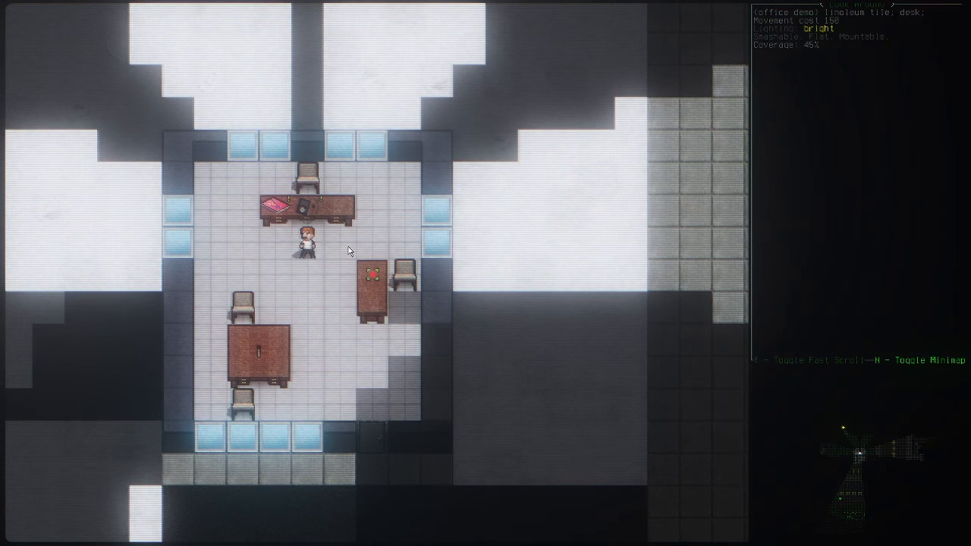
key(Escape)
key(Escape)
key(Up)
key(Up)
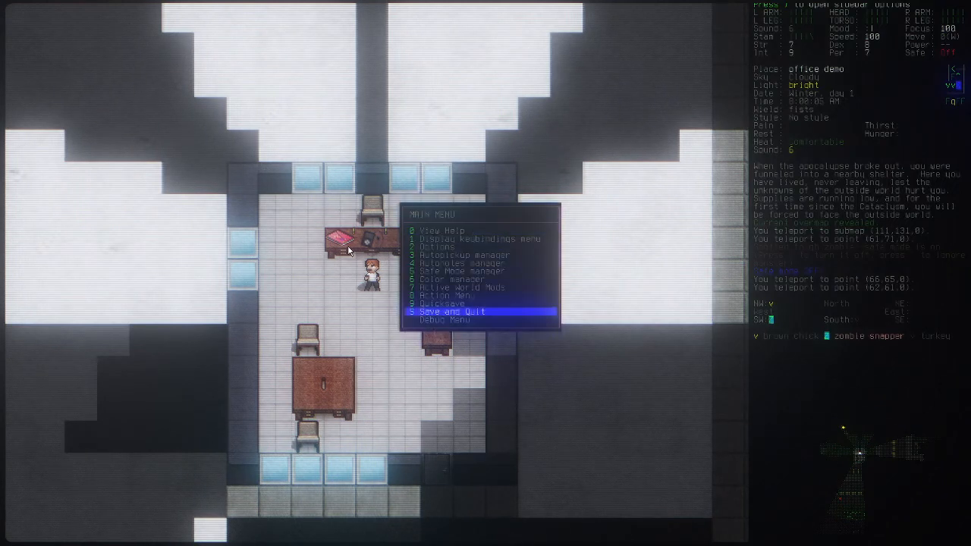
key(Return)
key(Left)
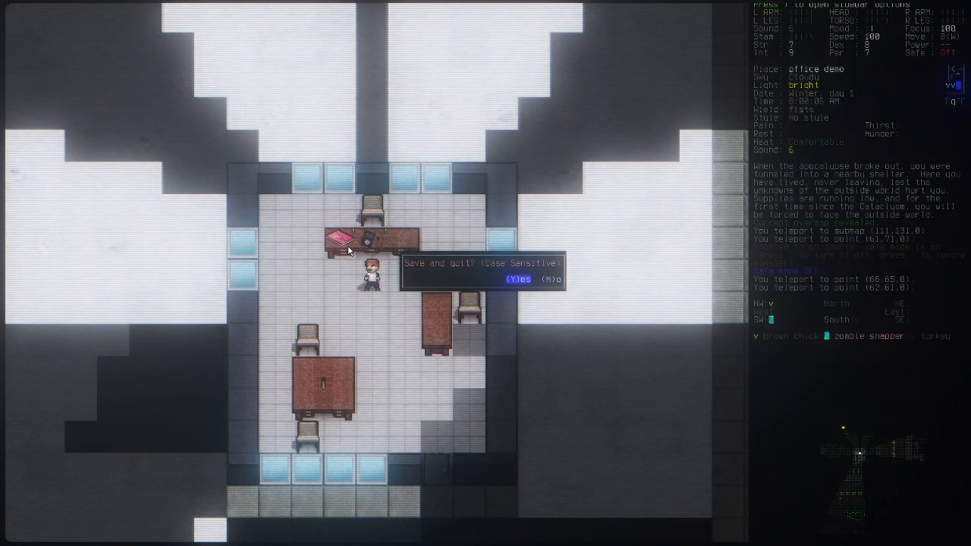
key(Return)
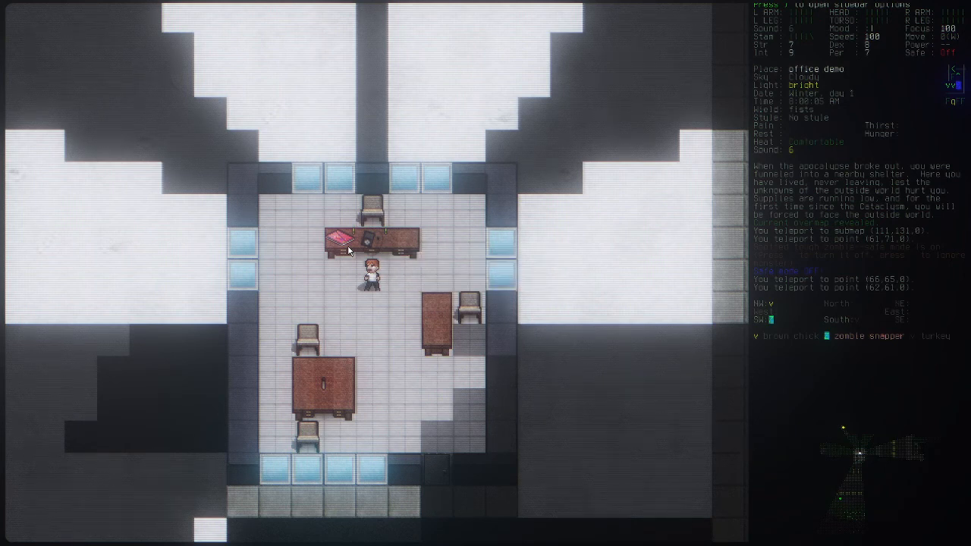
Step: Examine the items on the north desk's middle tile, the southwest desk and the open floor between them
key(x)
key(Up)
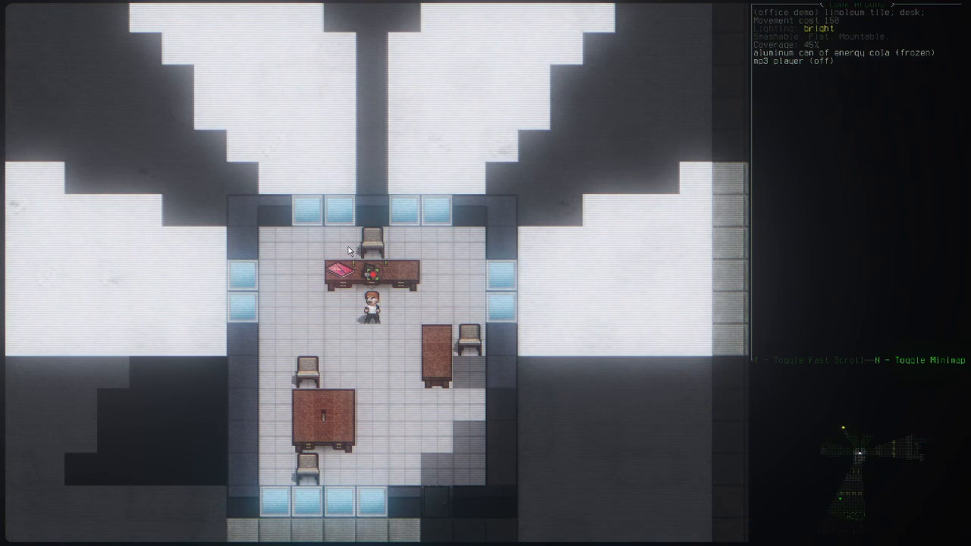
key(Down)
key(Down)
key(Down)
key(Down)
key(Down)
key(Left)
key(Up)
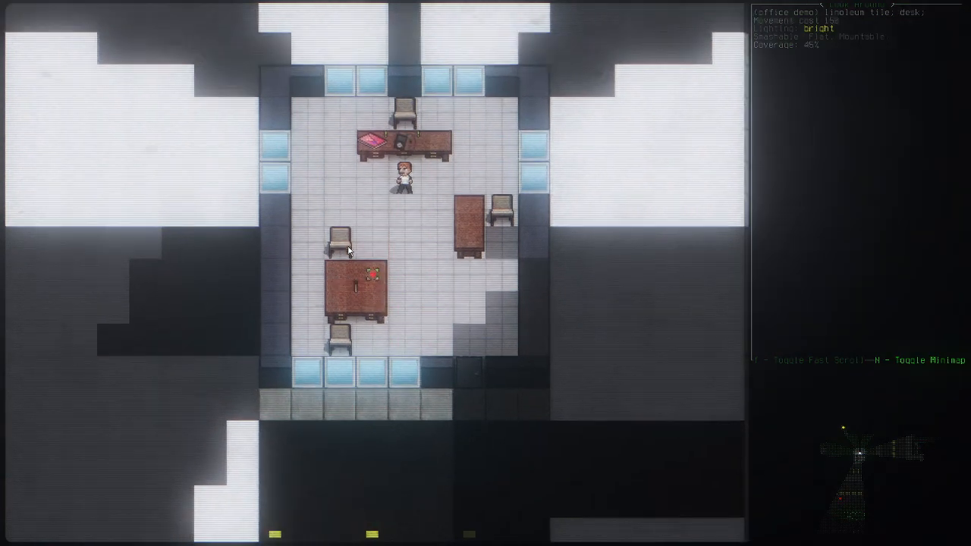
key(Up)
key(Up)
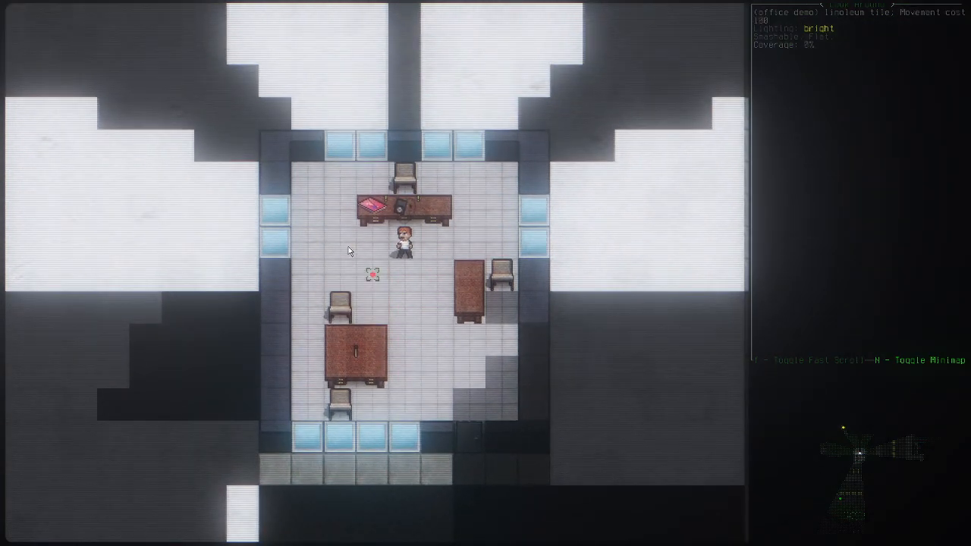
key(Right)
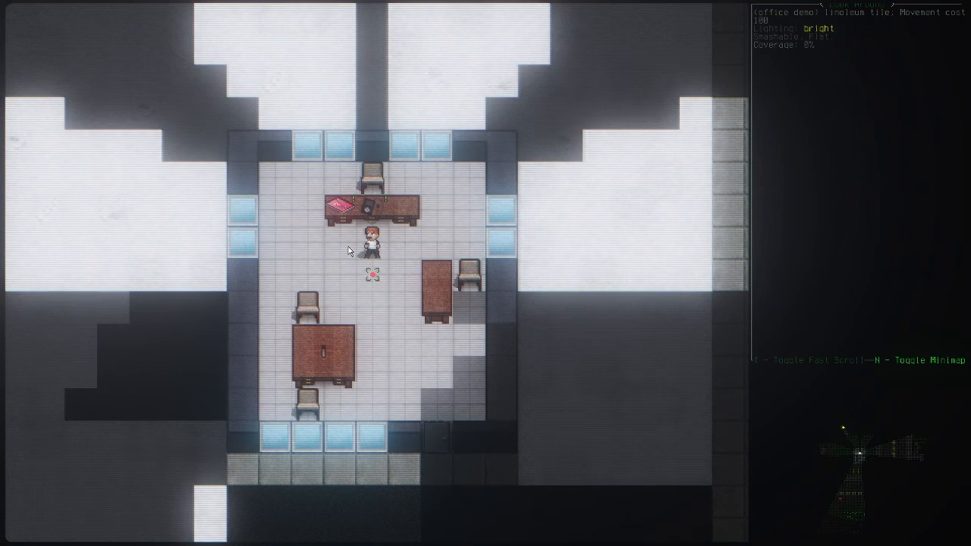
Step: Examine the southwest desk's southeast tile and the window south of it, then leave the look mode
key(Escape)
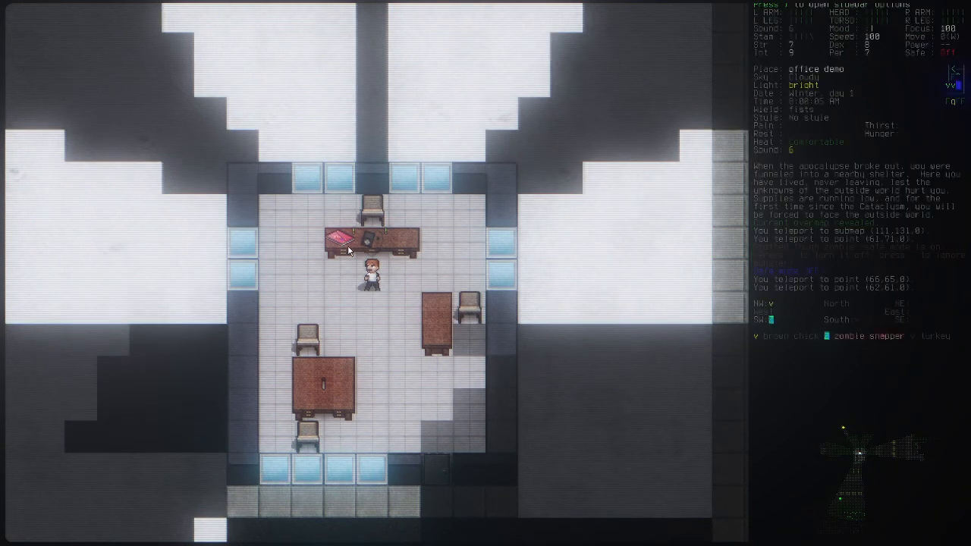
key(x)
key(Down)
key(Down)
key(Down)
key(Down)
key(Left)
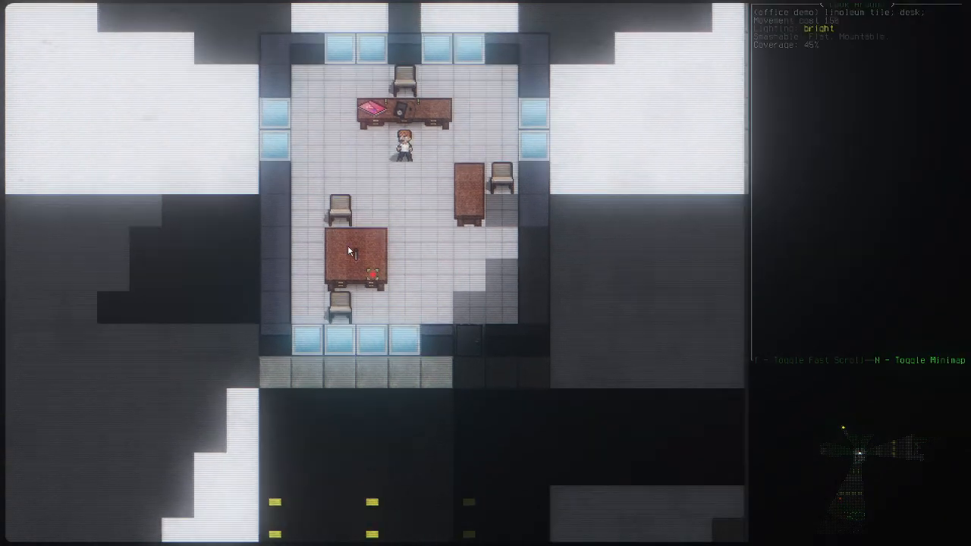
key(Down)
key(Down)
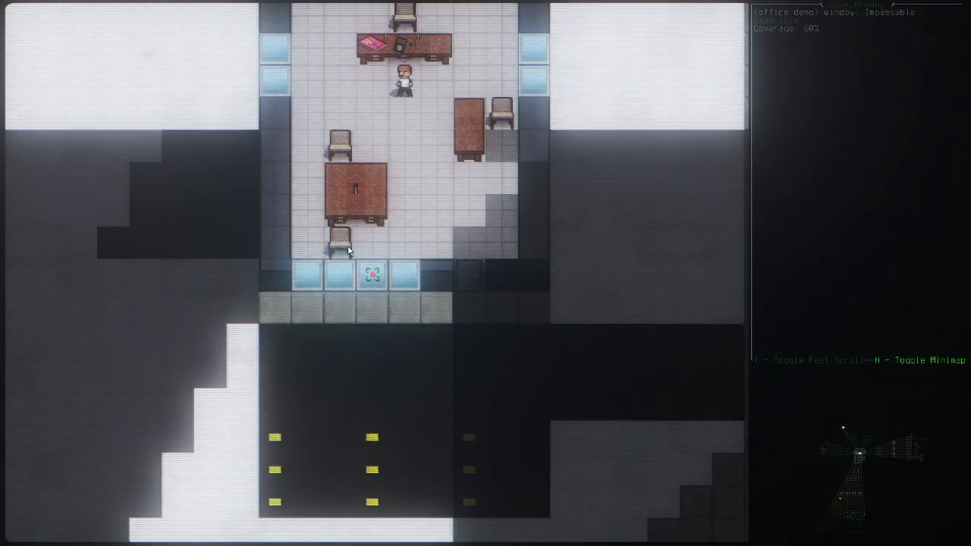
key(Escape)
Step: Start a debug teleport on the overmap and move its target northwest from Chapman to the field southeast of Plainfield
key(grave)
key(t)
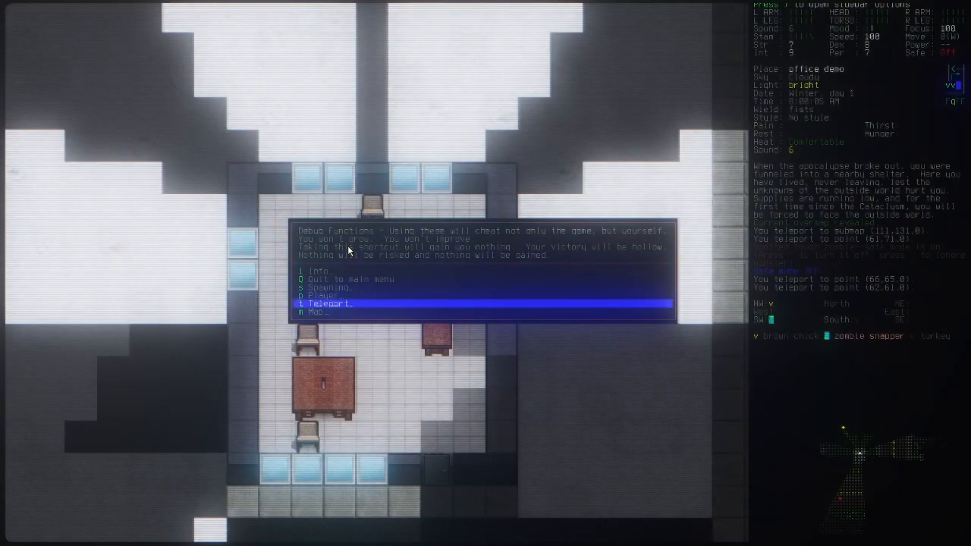
key(l)
key(Up)
key(Right)
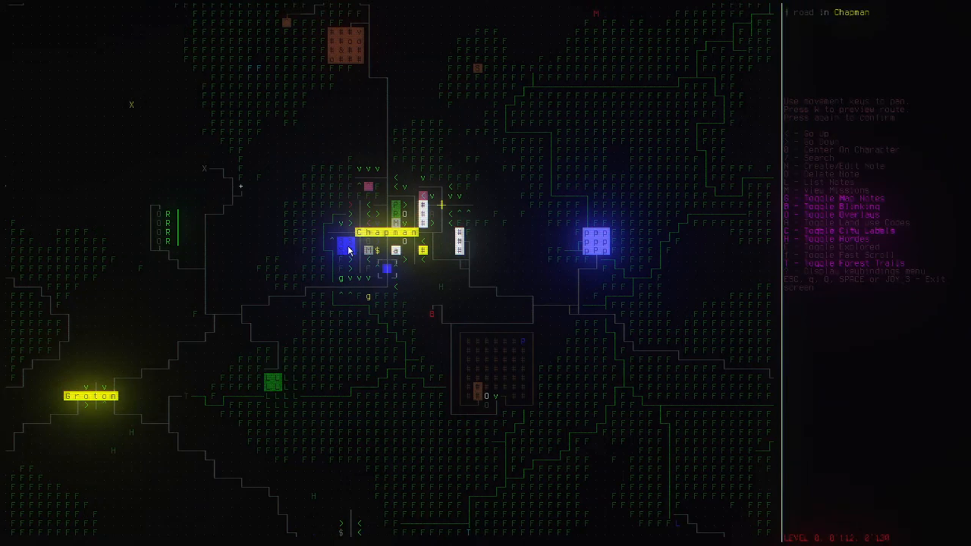
key(Up)
key(Up)
key(Up)
key(Up)
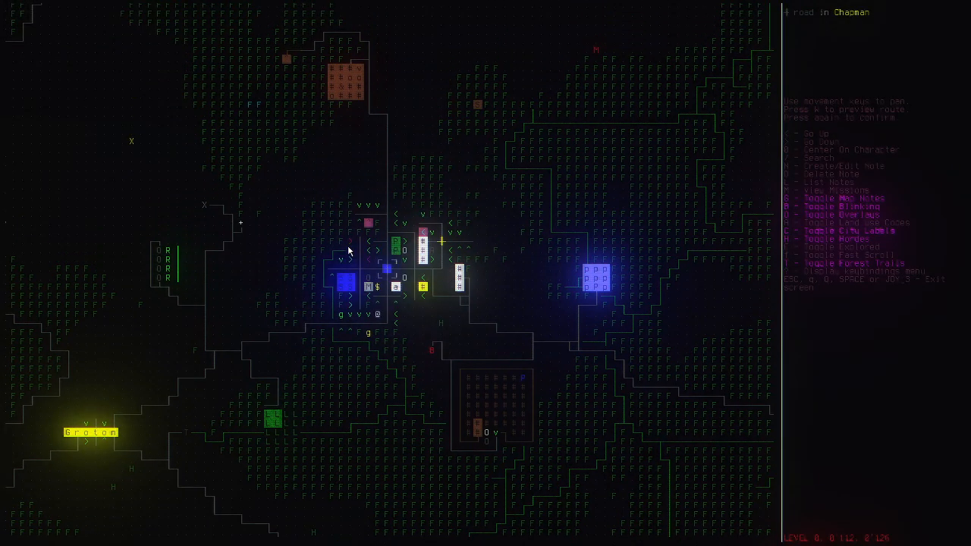
key(y)
key(y)
key(y)
key(y)
key(y)
key(y)
key(y)
key(y)
key(y)
key(y)
key(y)
key(y)
key(y)
key(y)
key(y)
key(y)
key(y)
key(y)
key(y)
key(y)
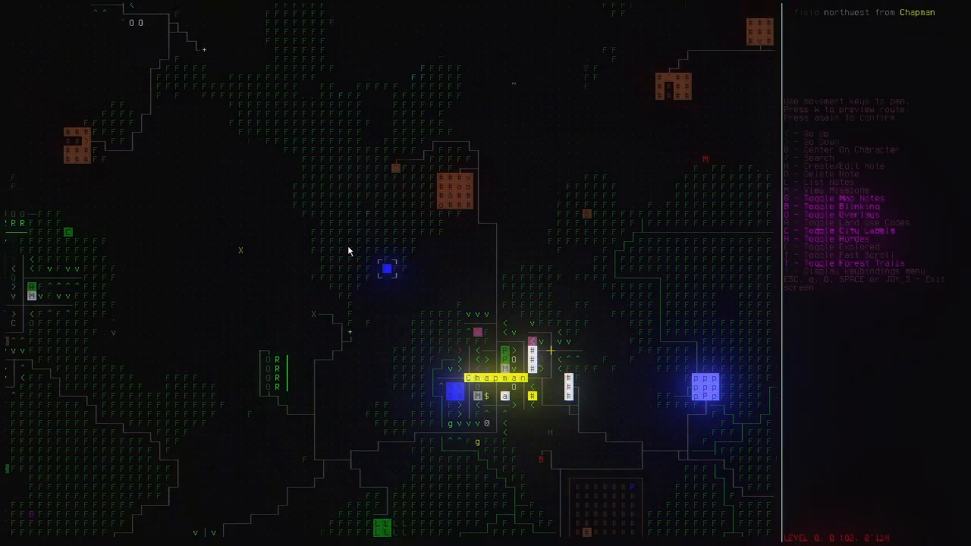
key(Left)
key(Left)
key(Left)
key(Left)
key(y)
key(y)
key(y)
key(y)
key(y)
key(y)
key(y)
key(y)
key(y)
key(y)
key(y)
key(y)
key(y)
key(y)
key(y)
key(y)
key(y)
key(y)
key(y)
key(y)
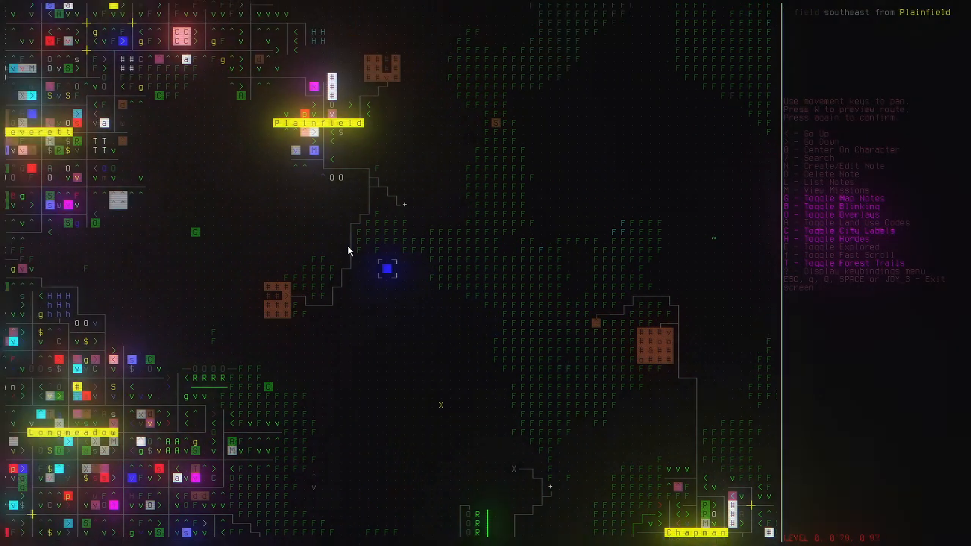
Step: Search the overmap tiles across southeast, central and west Leverett for a teleport destination
key(Left)
key(Left)
key(Left)
key(Left)
key(Left)
key(Left)
key(Left)
key(Left)
key(Left)
key(Left)
key(Left)
key(Left)
key(Left)
key(Left)
key(Left)
key(Left)
key(Left)
key(Left)
key(Left)
key(Left)
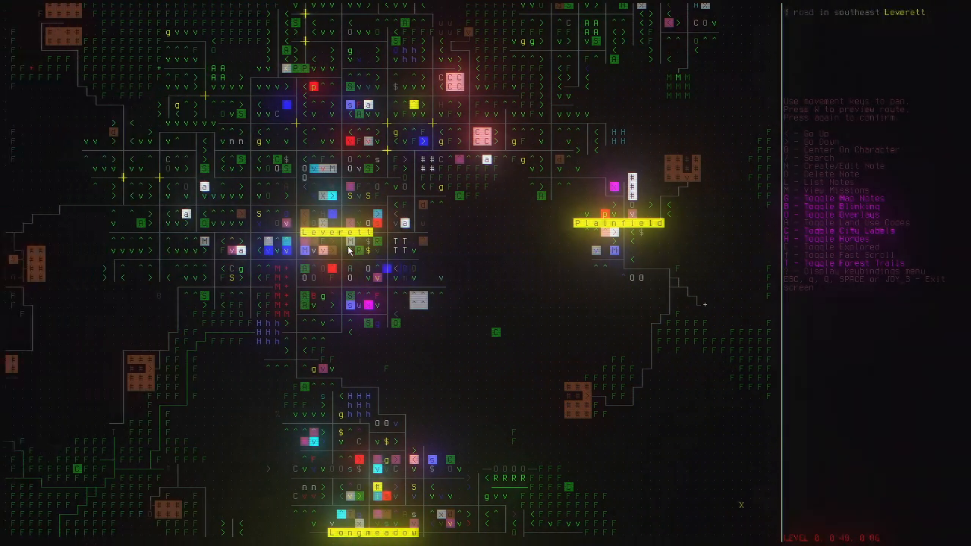
key(y)
key(y)
key(y)
key(Left)
key(Left)
key(Left)
key(Left)
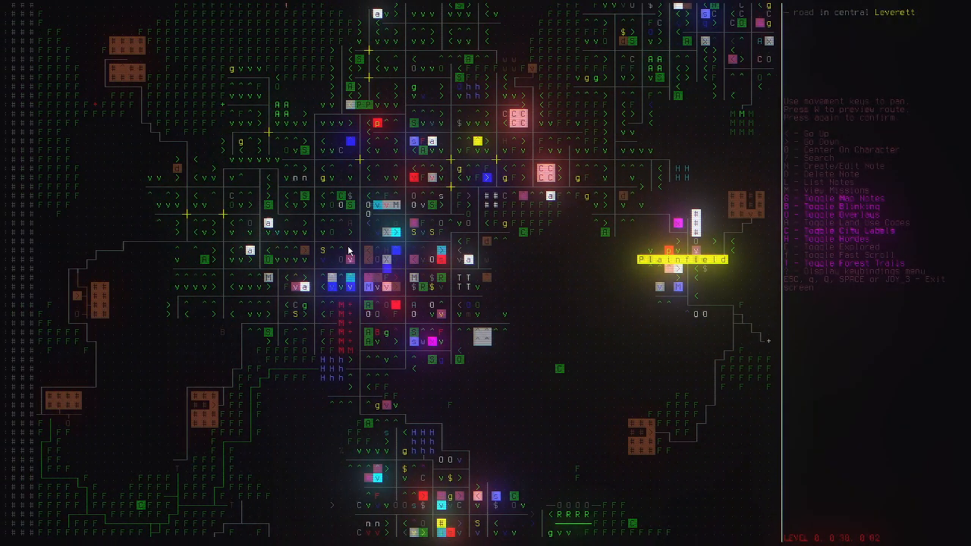
key(Up)
key(Up)
key(Up)
key(y)
key(Up)
key(b)
key(b)
key(b)
key(b)
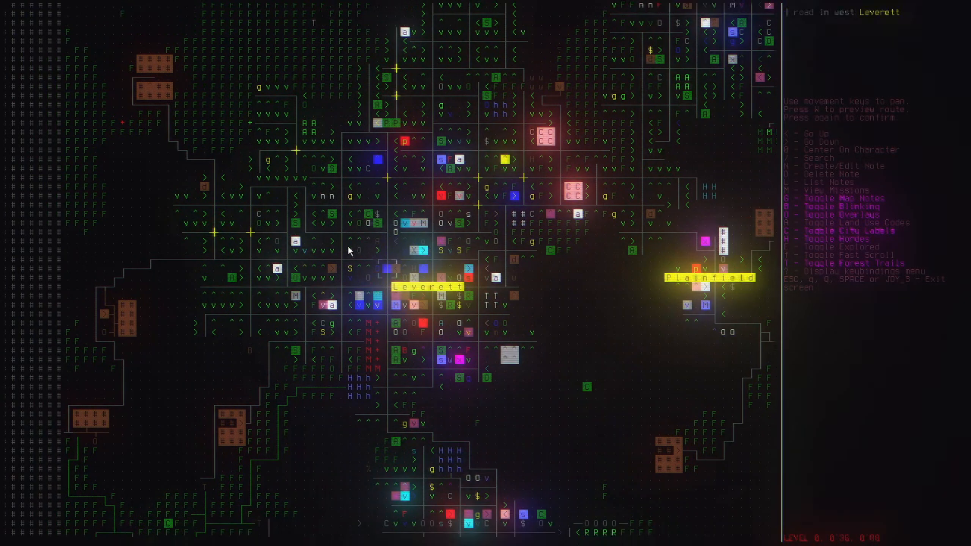
key(Left)
key(y)
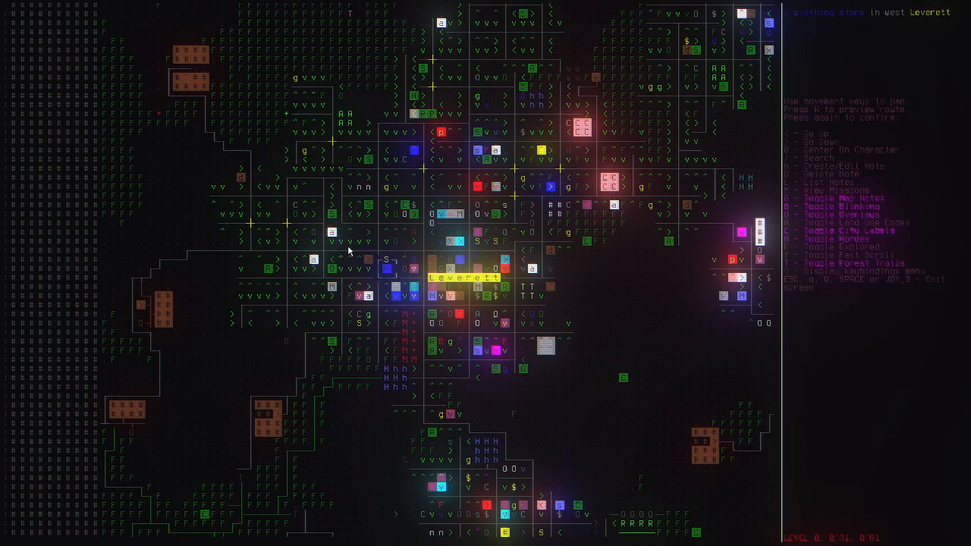
Step: Examine the building tiles in the north of Leverett and just beyond it as possible teleport destinations
key(u)
key(u)
key(u)
key(u)
key(u)
key(u)
key(u)
key(u)
key(u)
key(u)
key(u)
key(u)
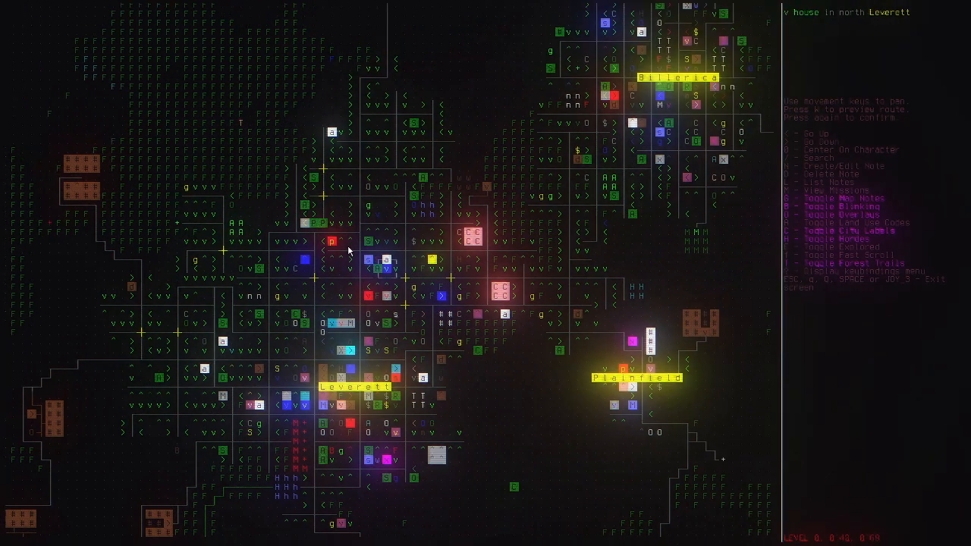
key(Up)
key(Up)
key(Up)
key(y)
key(Up)
key(Up)
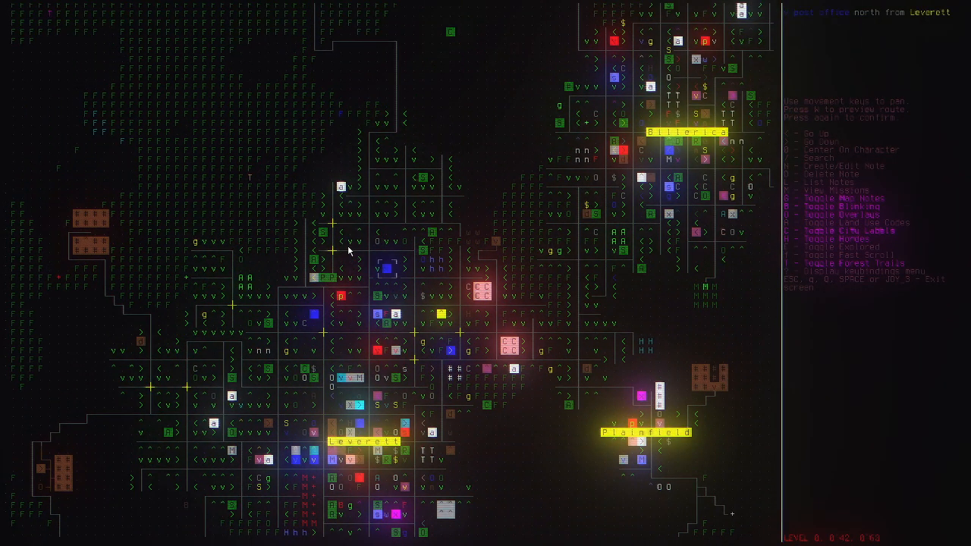
key(Right)
key(Right)
key(Right)
key(u)
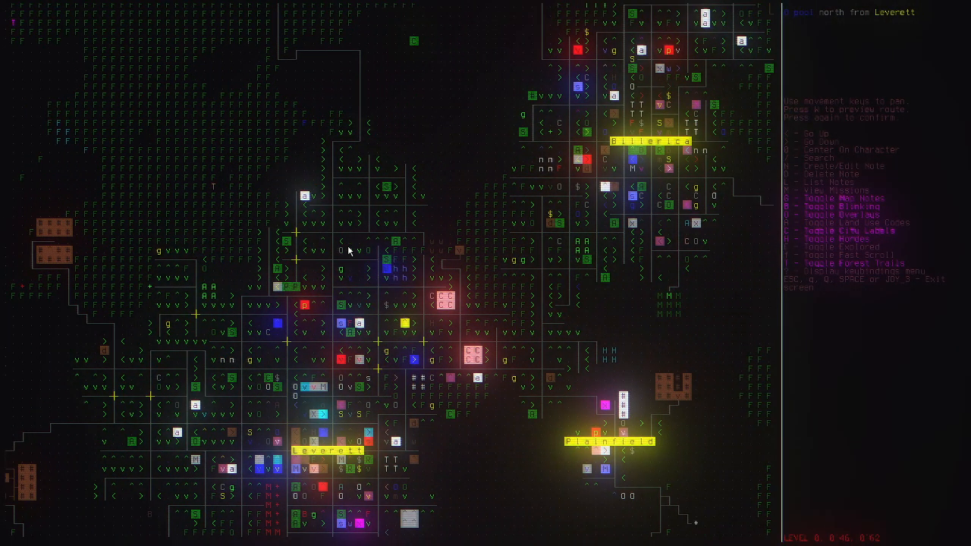
Step: Search the overmap tiles southward from north of Leverett through its southern part for a teleport destination
key(b)
key(Down)
key(Down)
key(Down)
key(Down)
key(Down)
key(Down)
key(Down)
key(Down)
key(Down)
key(Down)
key(Down)
key(Down)
key(Down)
key(Down)
key(Down)
key(Down)
key(Down)
key(Down)
key(Down)
key(Down)
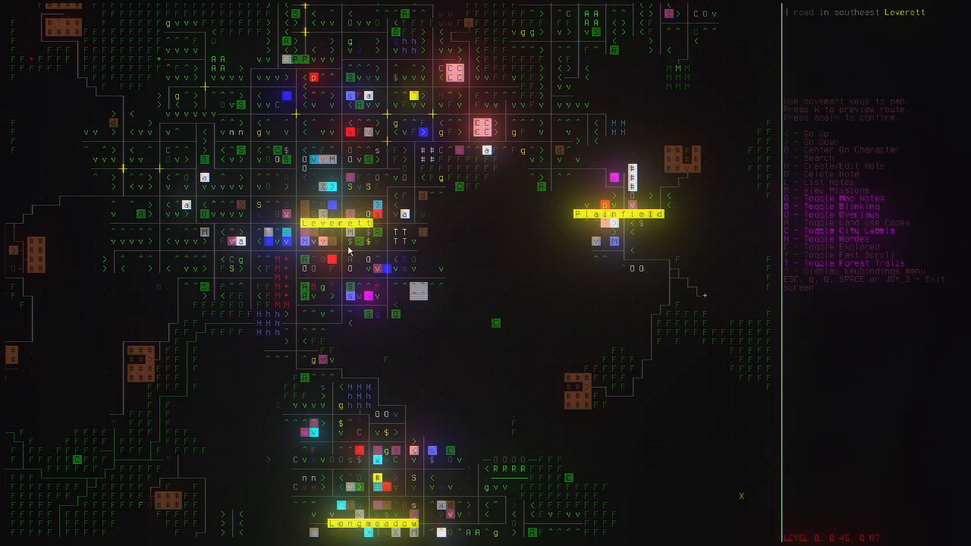
key(Down)
key(Down)
key(b)
key(Down)
key(Down)
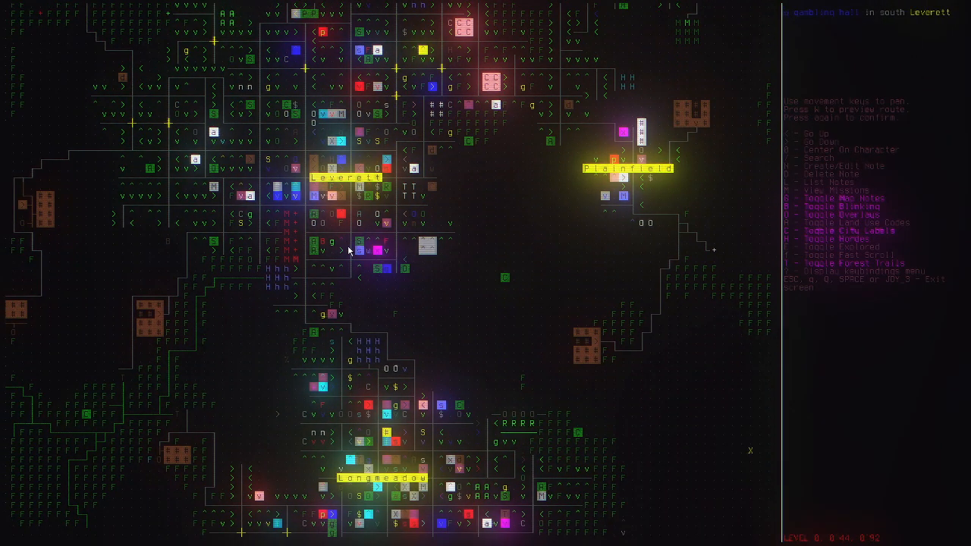
Step: Search the overmap tiles from south Leverett down to north and northwest Longmeadow for a teleport destination
key(Down)
key(Down)
key(Down)
key(Down)
key(Down)
key(Down)
key(Down)
key(Down)
key(Down)
key(Down)
key(Down)
key(Down)
key(Down)
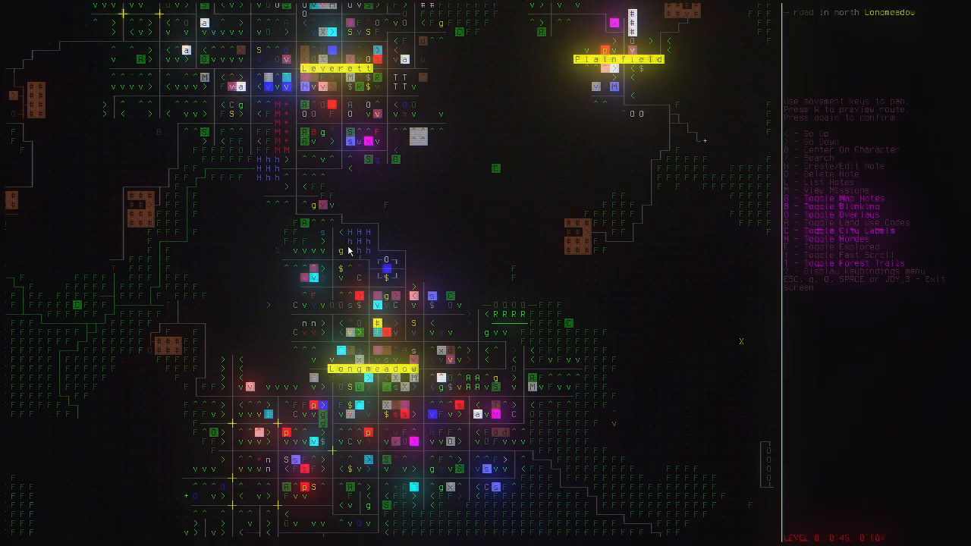
key(b)
key(b)
key(b)
key(b)
key(b)
key(Left)
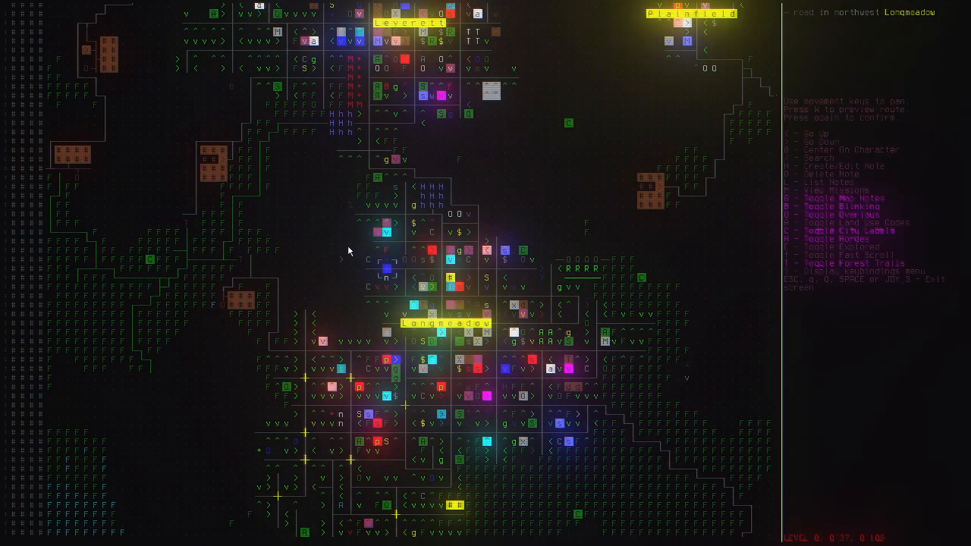
Step: Move the overmap target to the office demo tile in northeast Longmeadow and teleport the character there
key(Right)
key(Right)
key(Right)
key(Right)
key(Right)
key(Right)
key(Right)
key(Right)
key(Right)
key(Right)
key(Right)
key(Right)
key(Right)
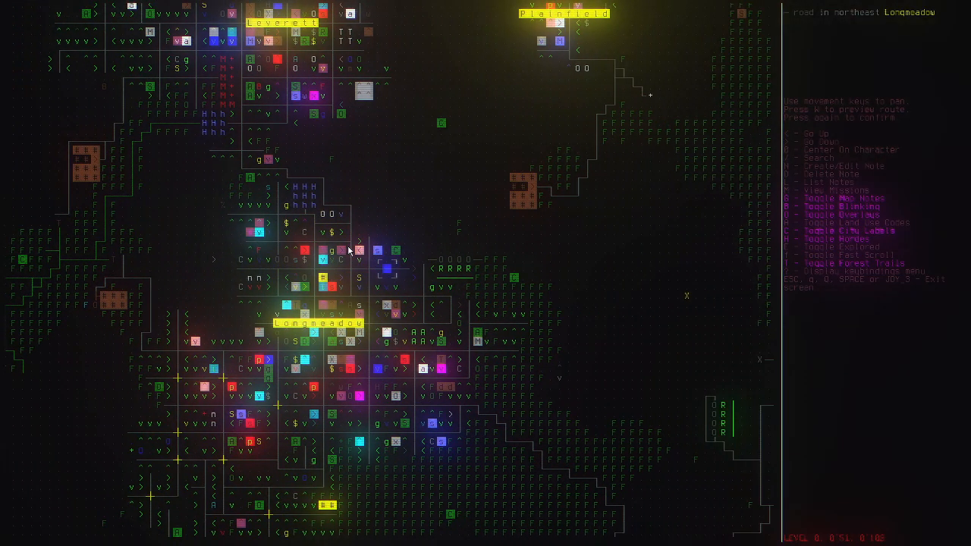
key(n)
key(Right)
key(Right)
key(Down)
key(Down)
key(Left)
key(Left)
key(Left)
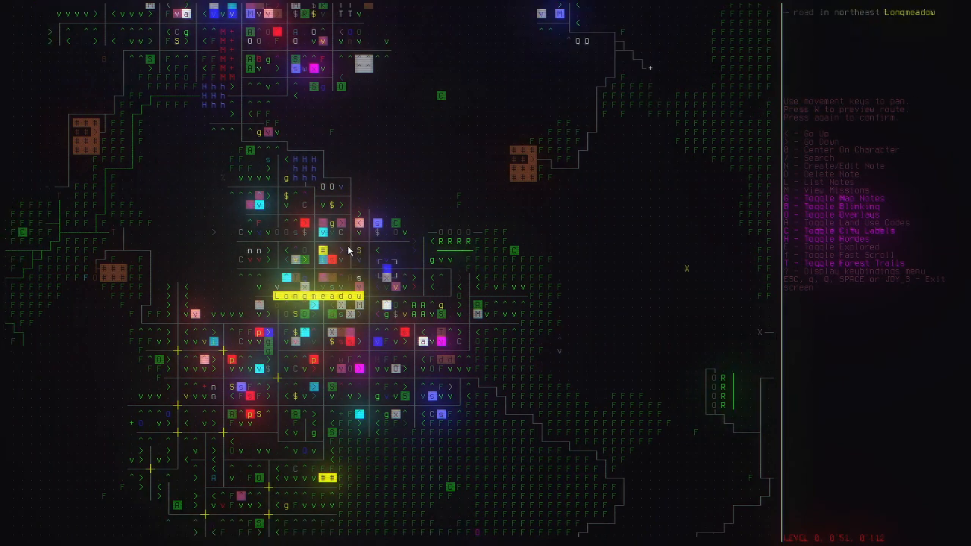
key(Up)
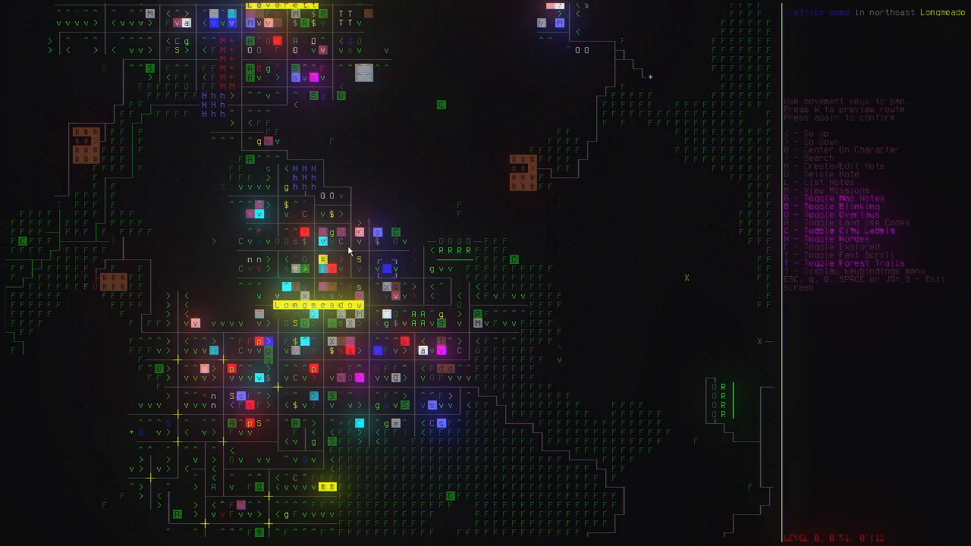
key(Escape)
Step: Examine the parking lot pavement and the metal door in the office's west wall, then leave the look mode
key(x)
key(KP_3)
key(KP_3)
key(KP_3)
key(KP_3)
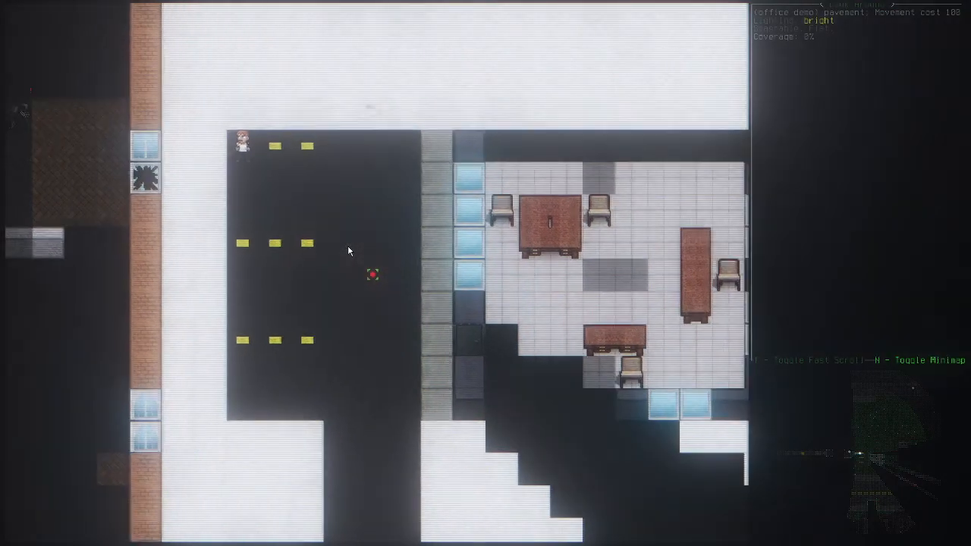
key(KP_3)
key(KP_3)
key(KP_3)
key(Up)
key(Up)
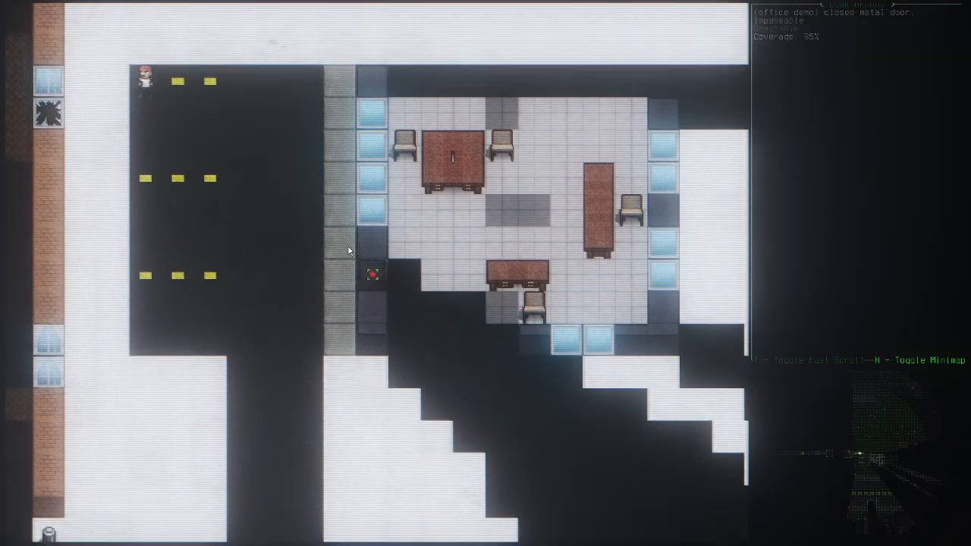
key(Escape)
Step: Use the debug point teleport to place the character inside the office, just south of the northwest desk
key(F12)
key(Up)
key(Up)
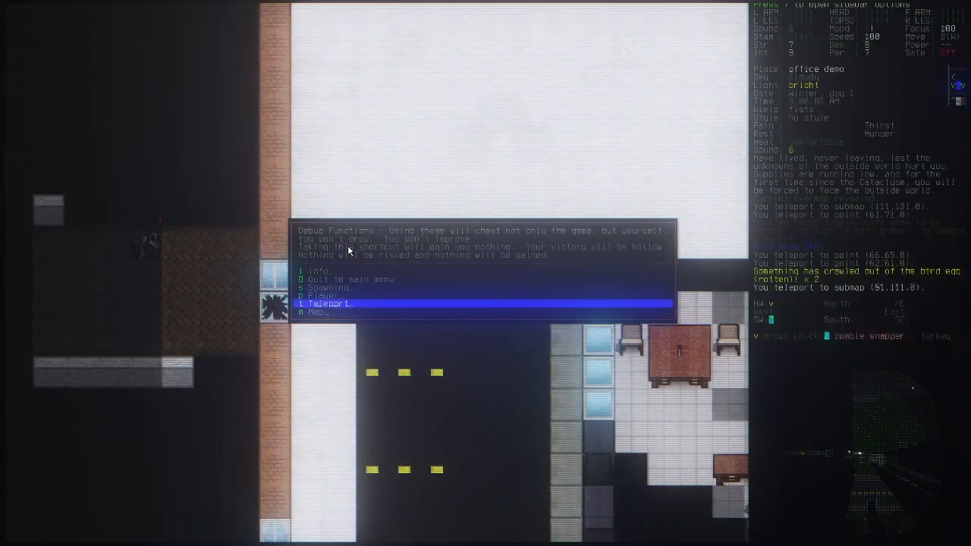
key(Return)
key(Return)
key(KP_3)
key(KP_3)
key(KP_3)
key(KP_3)
key(KP_6)
key(KP_6)
key(KP_6)
key(KP_6)
key(KP_6)
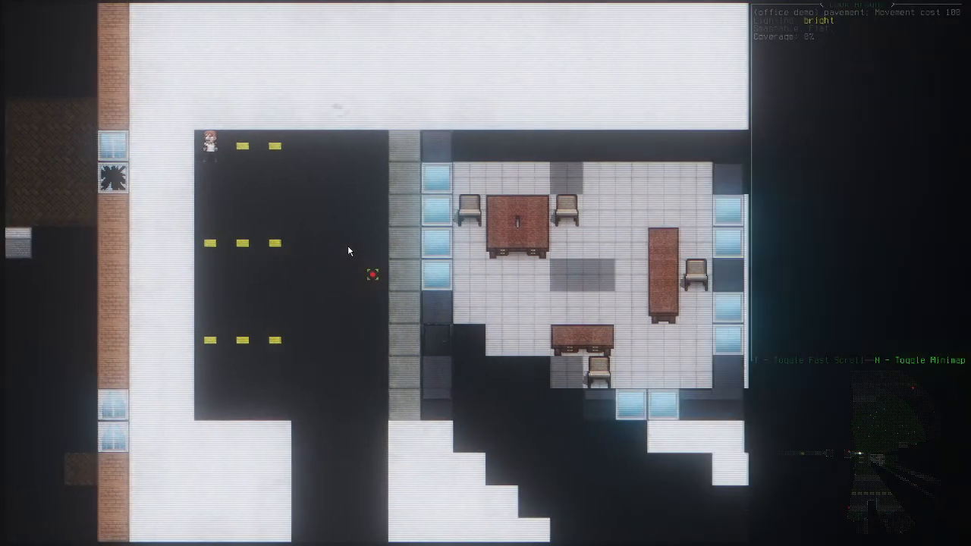
key(Return)
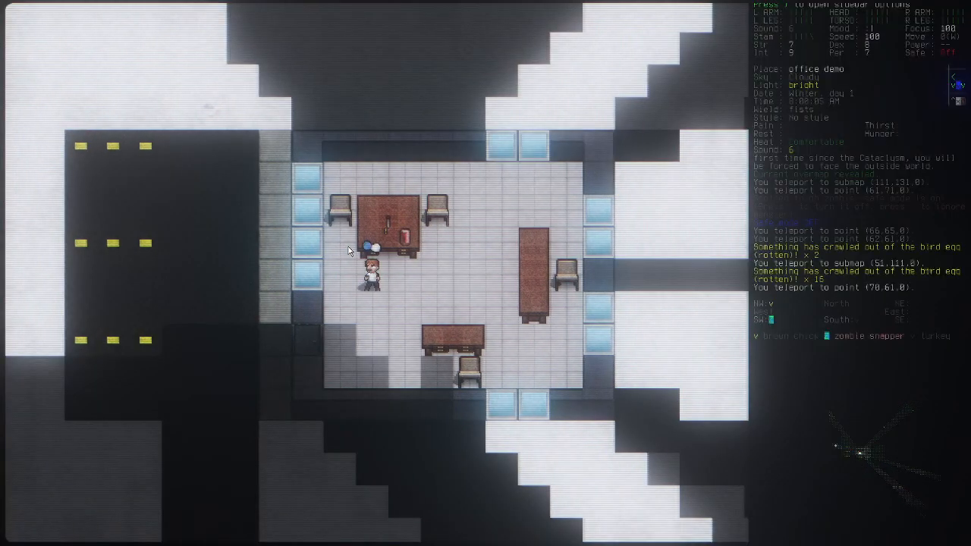
Step: Examine the office's linoleum floor and the middle tile of the long east desk, then leave the look mode
key(x)
key(Up)
key(Right)
key(KP_3)
key(KP_3)
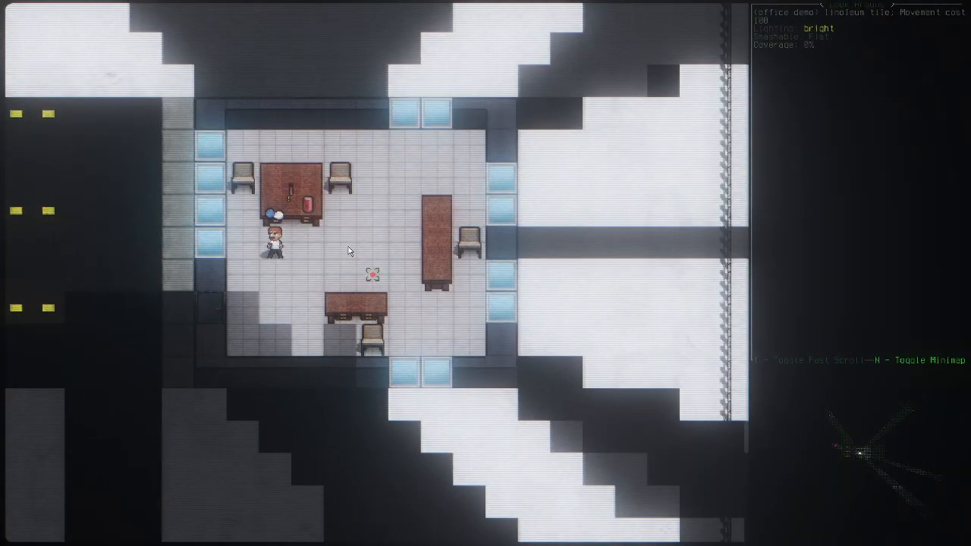
key(Escape)
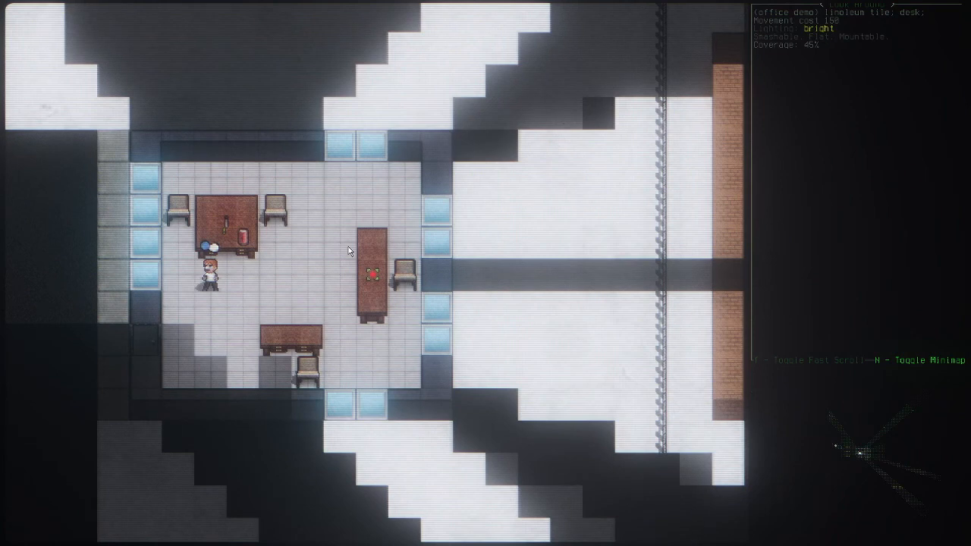
Step: Walk the character to the gap between the south and east desks and examine the items on the south desk's east tile
key(KP_3)
key(KP_6)
key(KP_6)
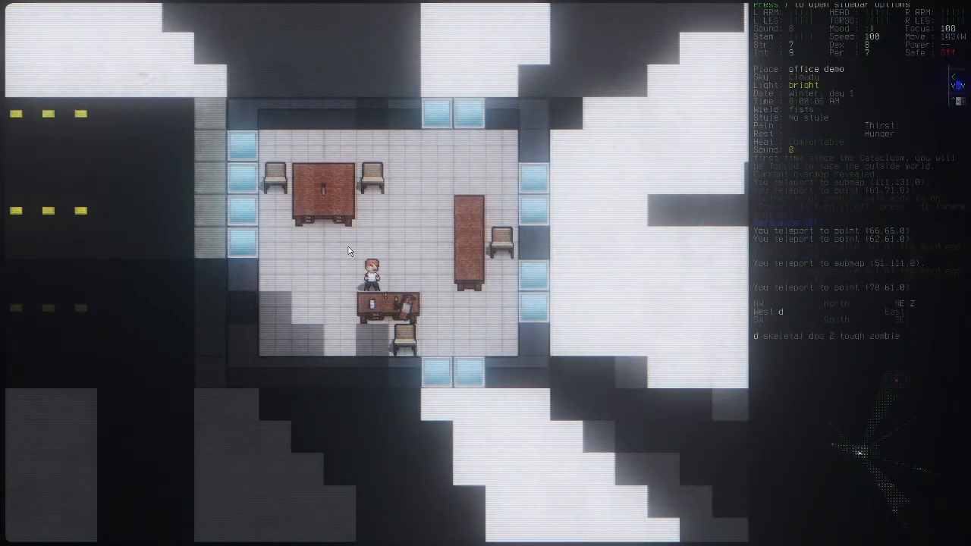
key(KP_6)
key(x)
key(KP_1)
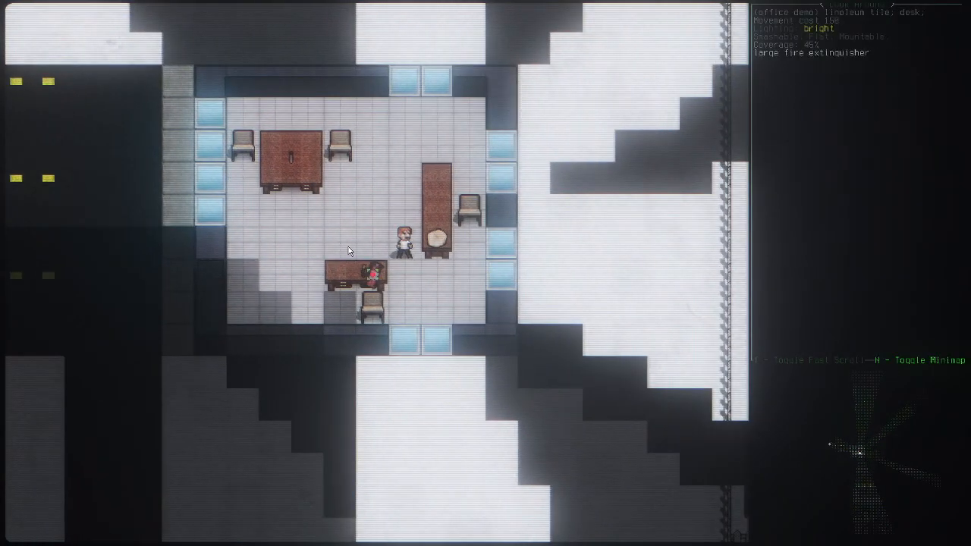
key(KP_6)
key(KP_9)
key(Escape)
Step: Step the character north beside the long east desk and examine the surrounding tiles and desk items close up
key(KP_8)
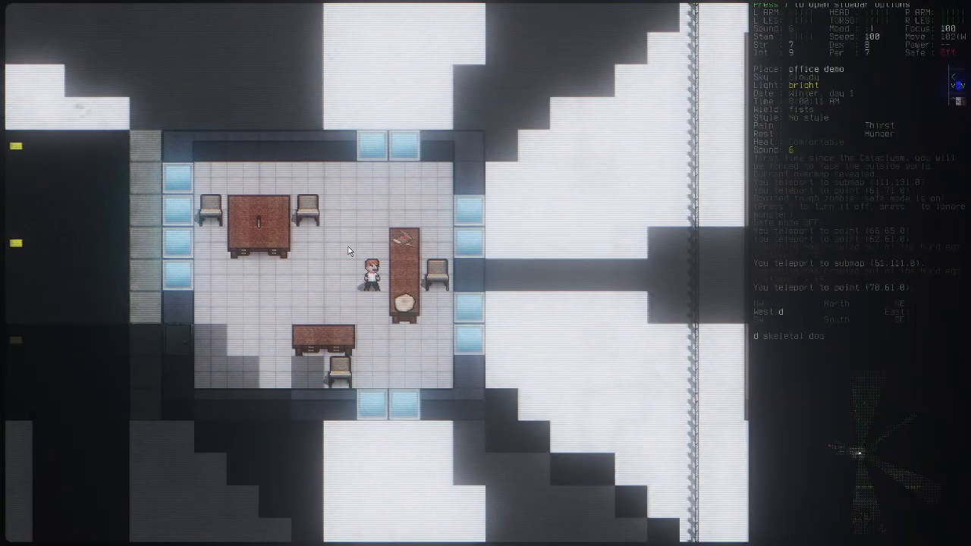
key(x)
key(KP_9)
key(KP_4)
key(KP_4)
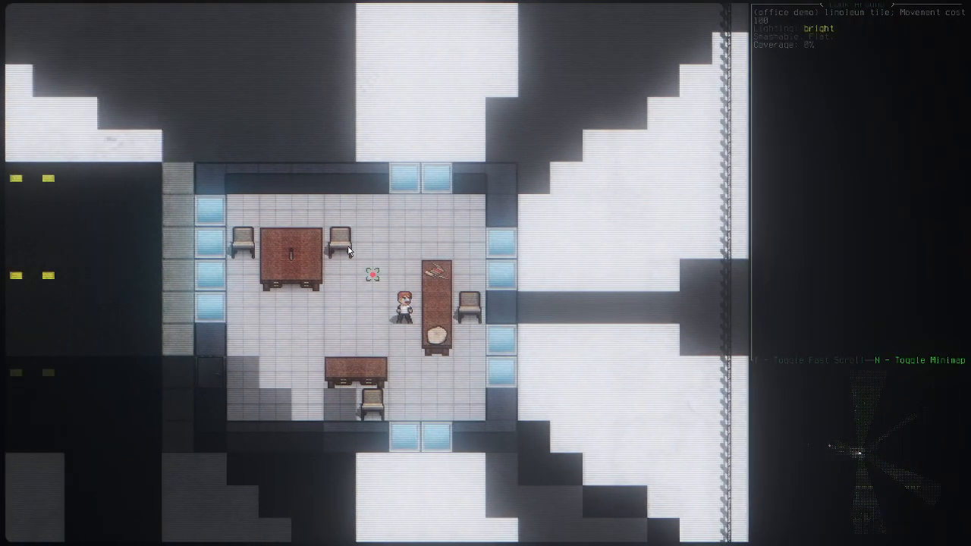
key(Escape)
key(shift+z)
key(shift+z)
key(shift+z)
key(shift+z)
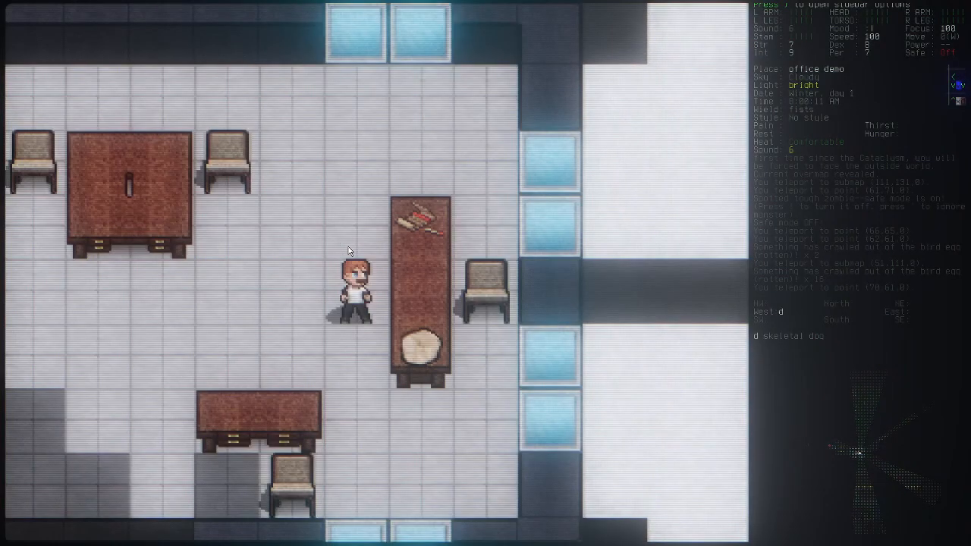
key(shift+z)
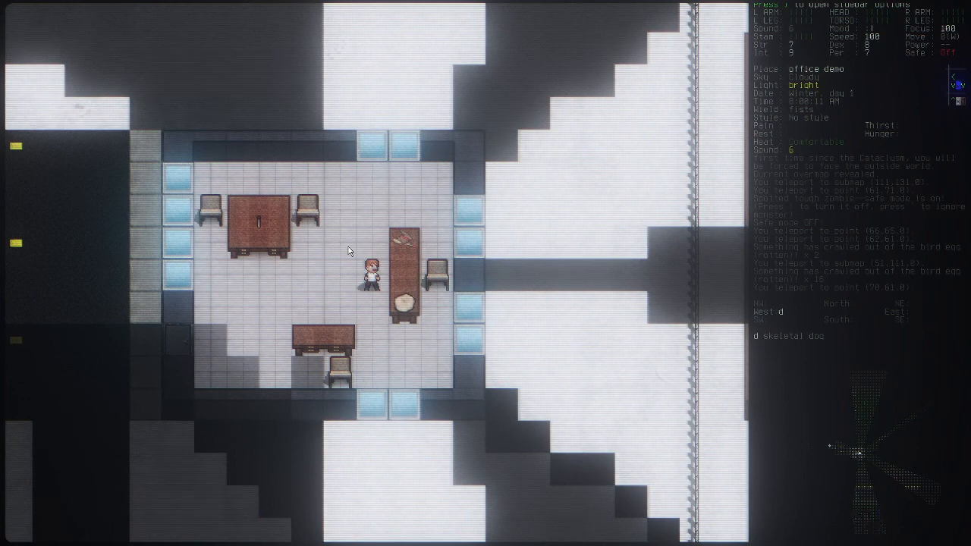
Step: Save the current game and quit to the title screen
key(Escape)
key(Up)
key(Up)
key(Escape)
key(Escape)
key(Up)
key(Up)
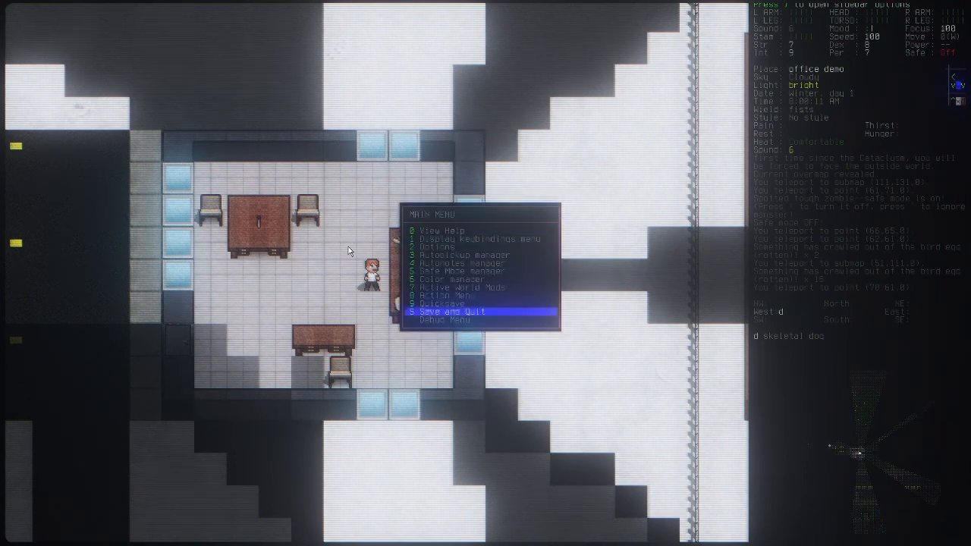
key(Return)
key(Left)
key(Return)
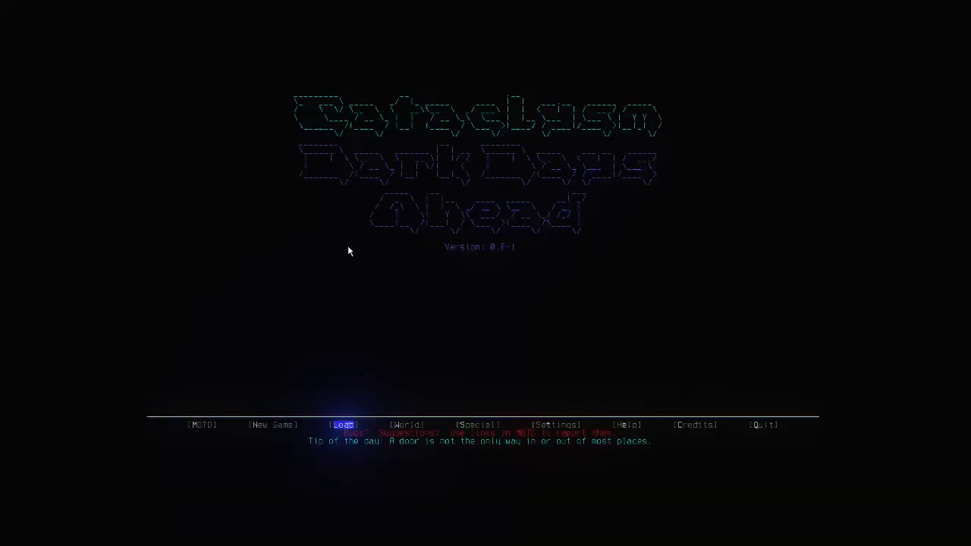
Step: Quit the game from its title screen and return to CDDA Hostile Architect
key(Right)
key(Right)
key(Right)
key(Right)
key(Right)
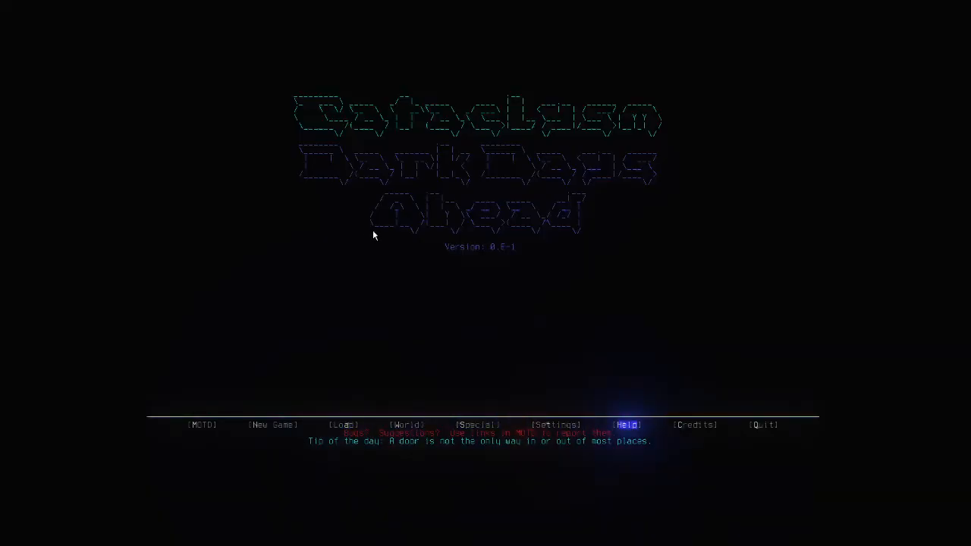
key(Right)
key(Return)
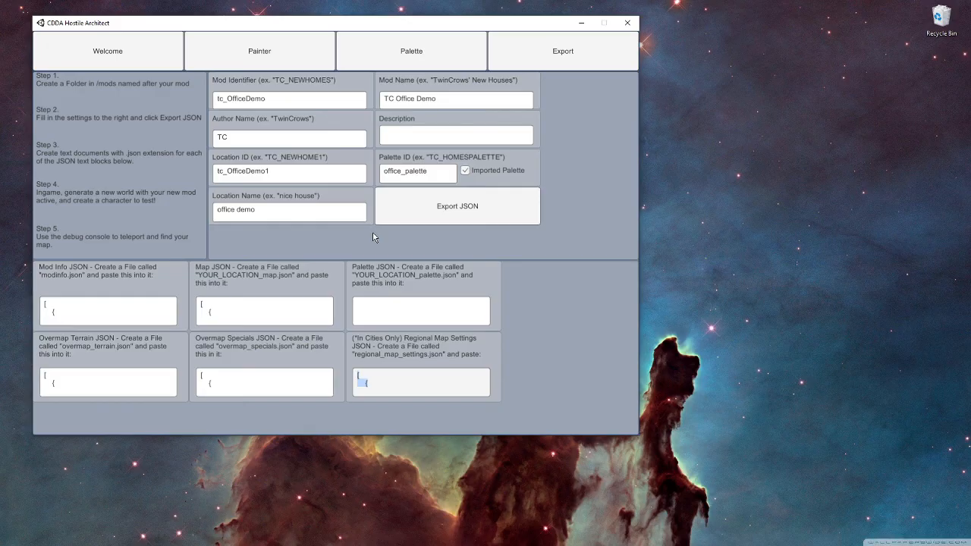
Step: Show the painted office map in the Painter and review its building and parking lot layout
click(259, 51)
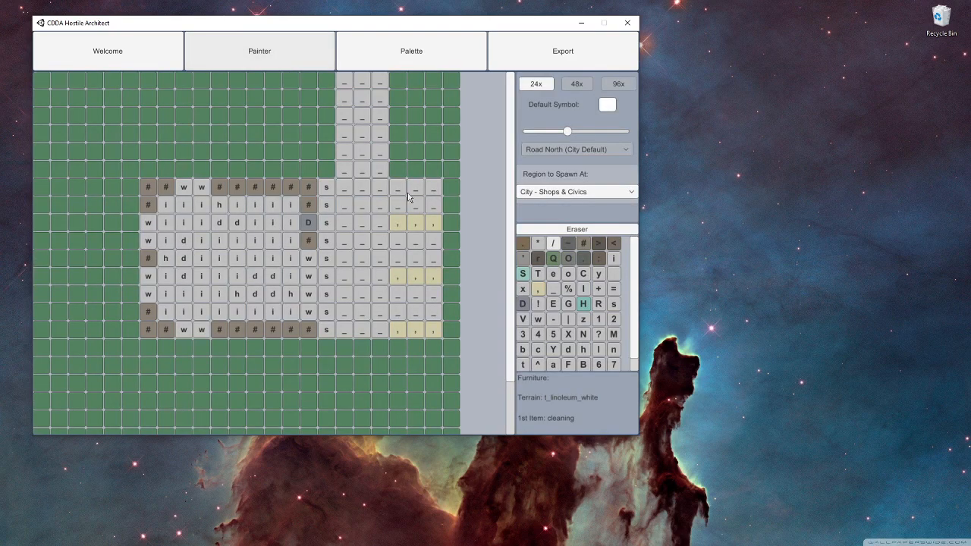
drag(288, 134, 433, 213)
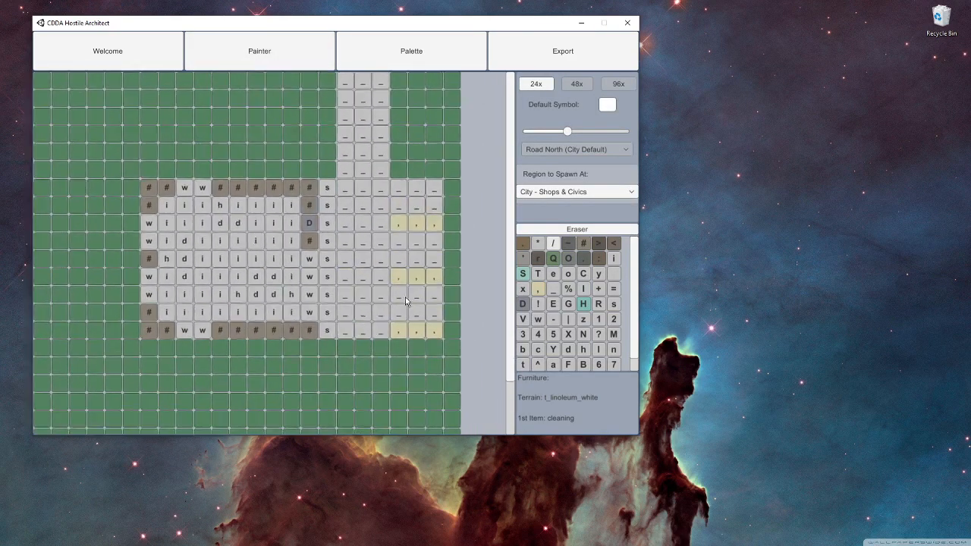
drag(406, 301, 461, 188)
mouse_move(324, 154)
mouse_down()
mouse_move(346, 257)
mouse_move(342, 243)
mouse_up()
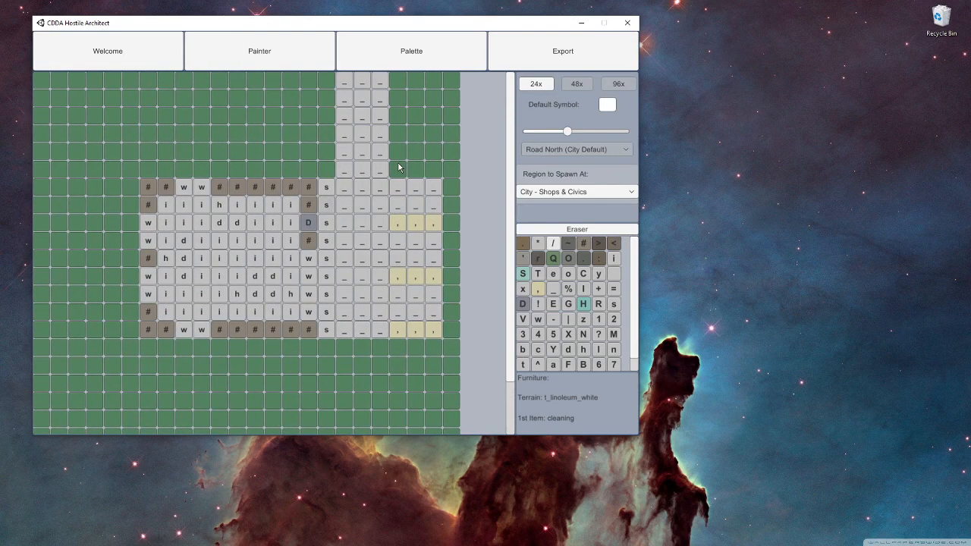